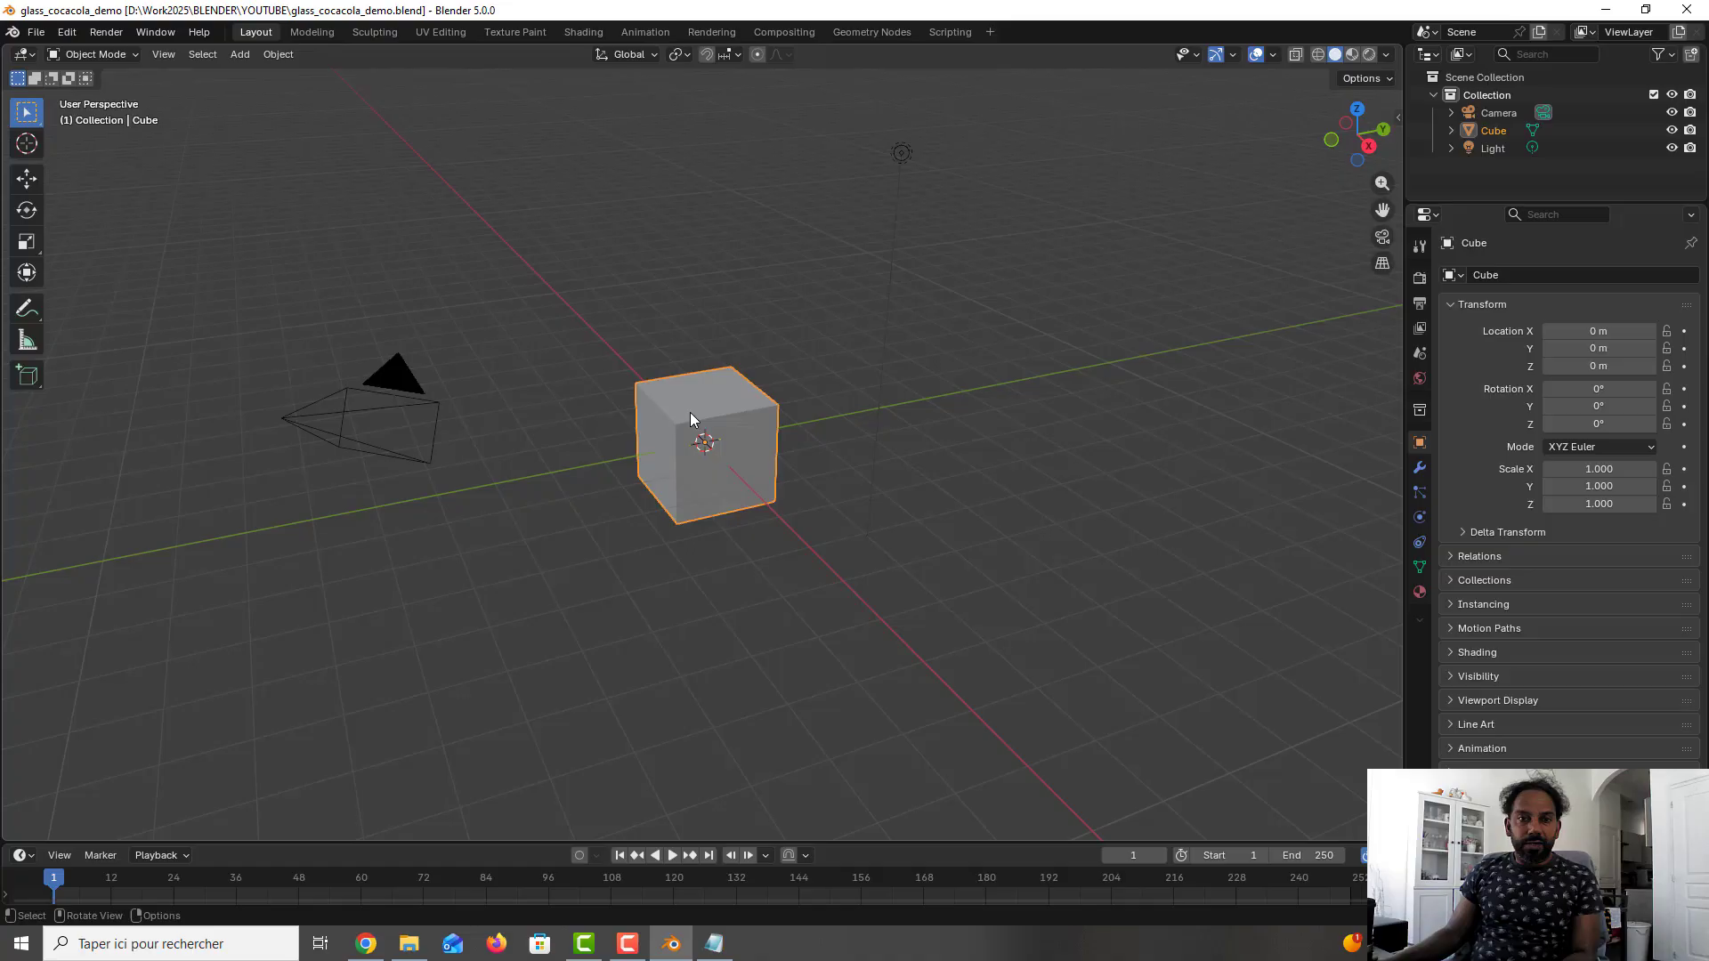
- Delete the default cube from the scene
click(691, 413)
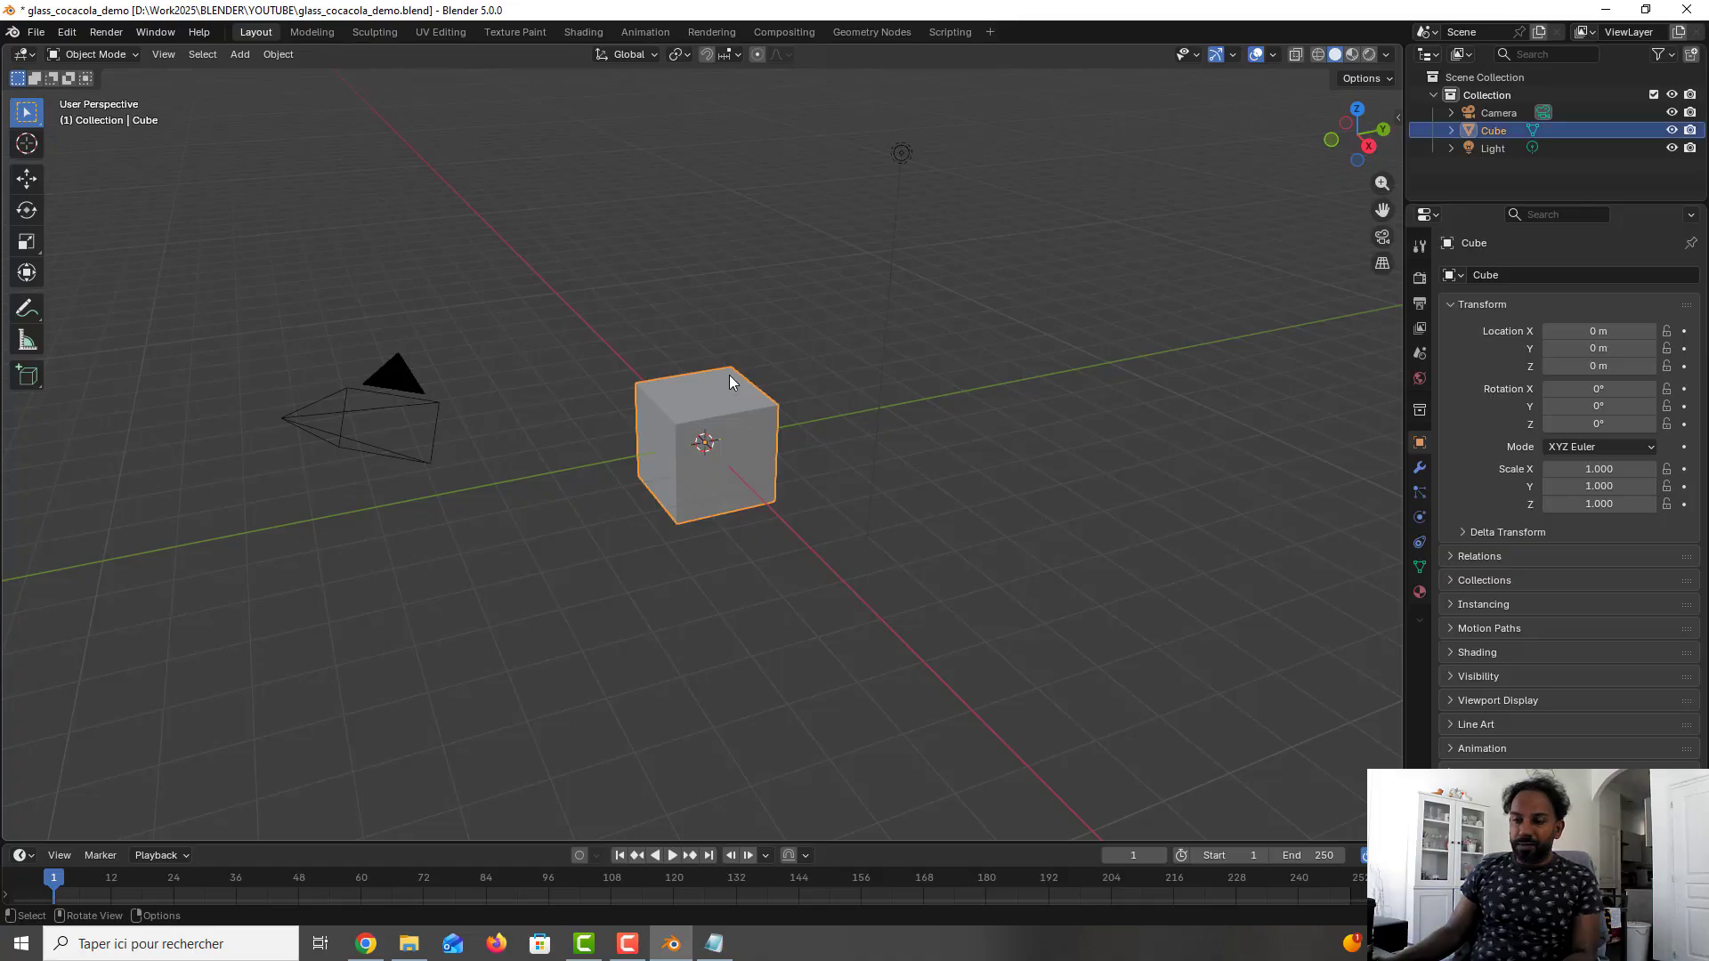
key(Delete)
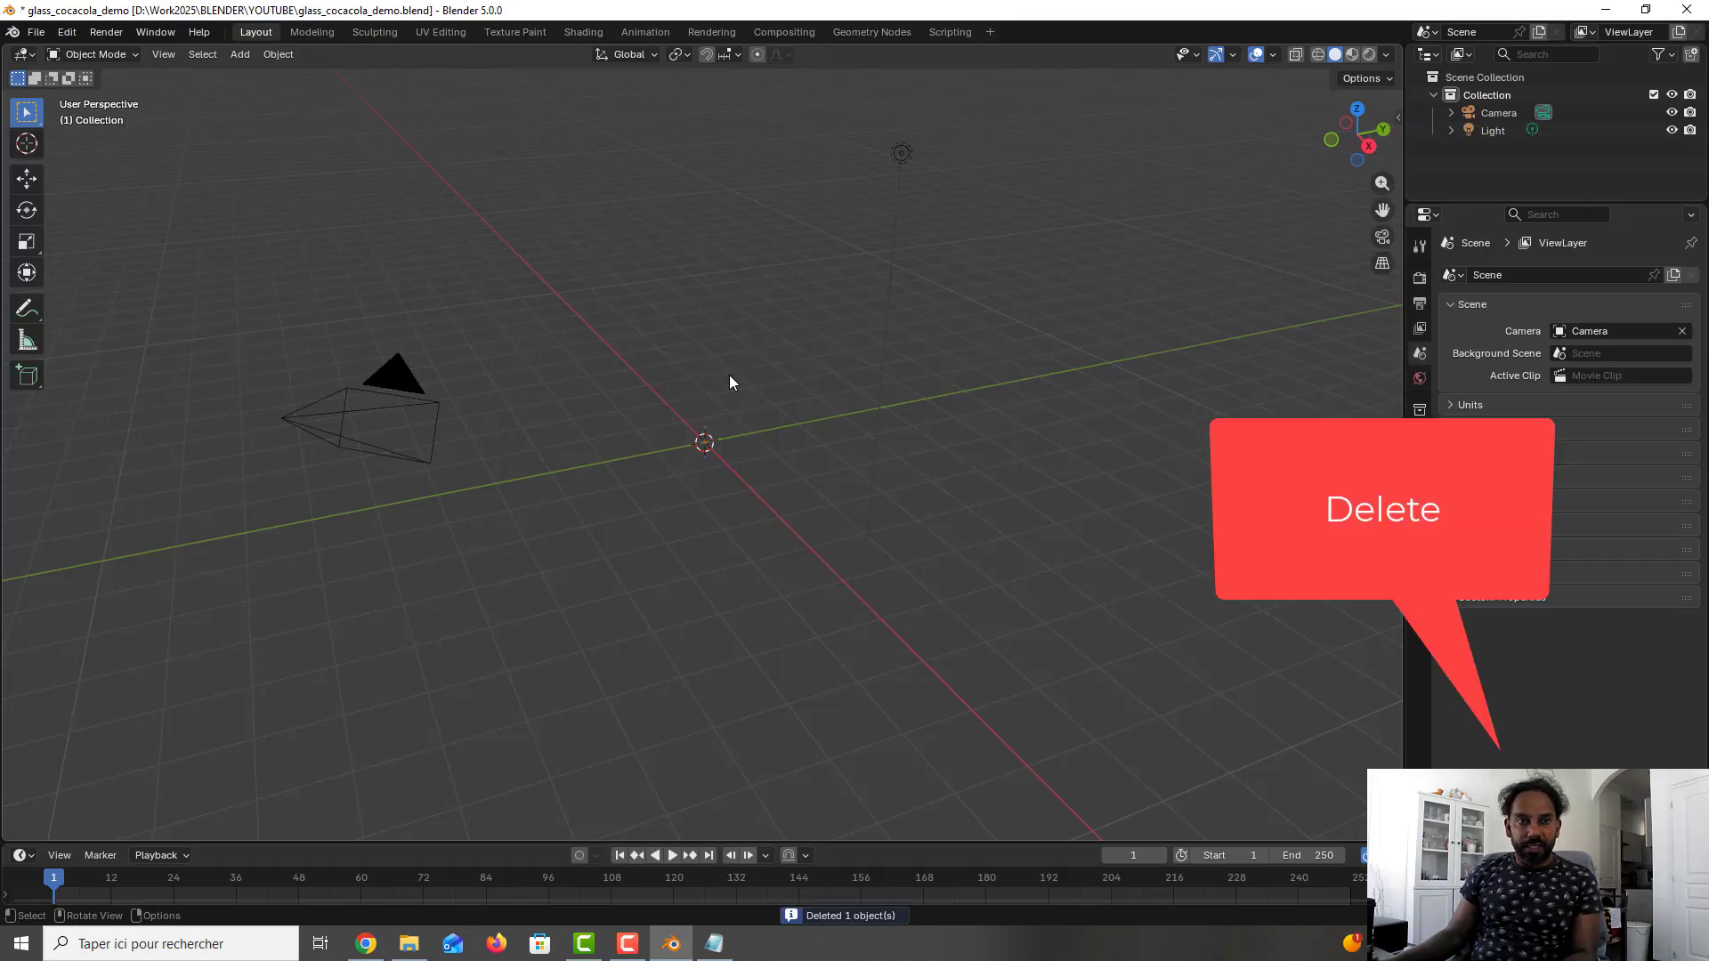
- Set the scene's length unit to Centimeters
click(1418, 379)
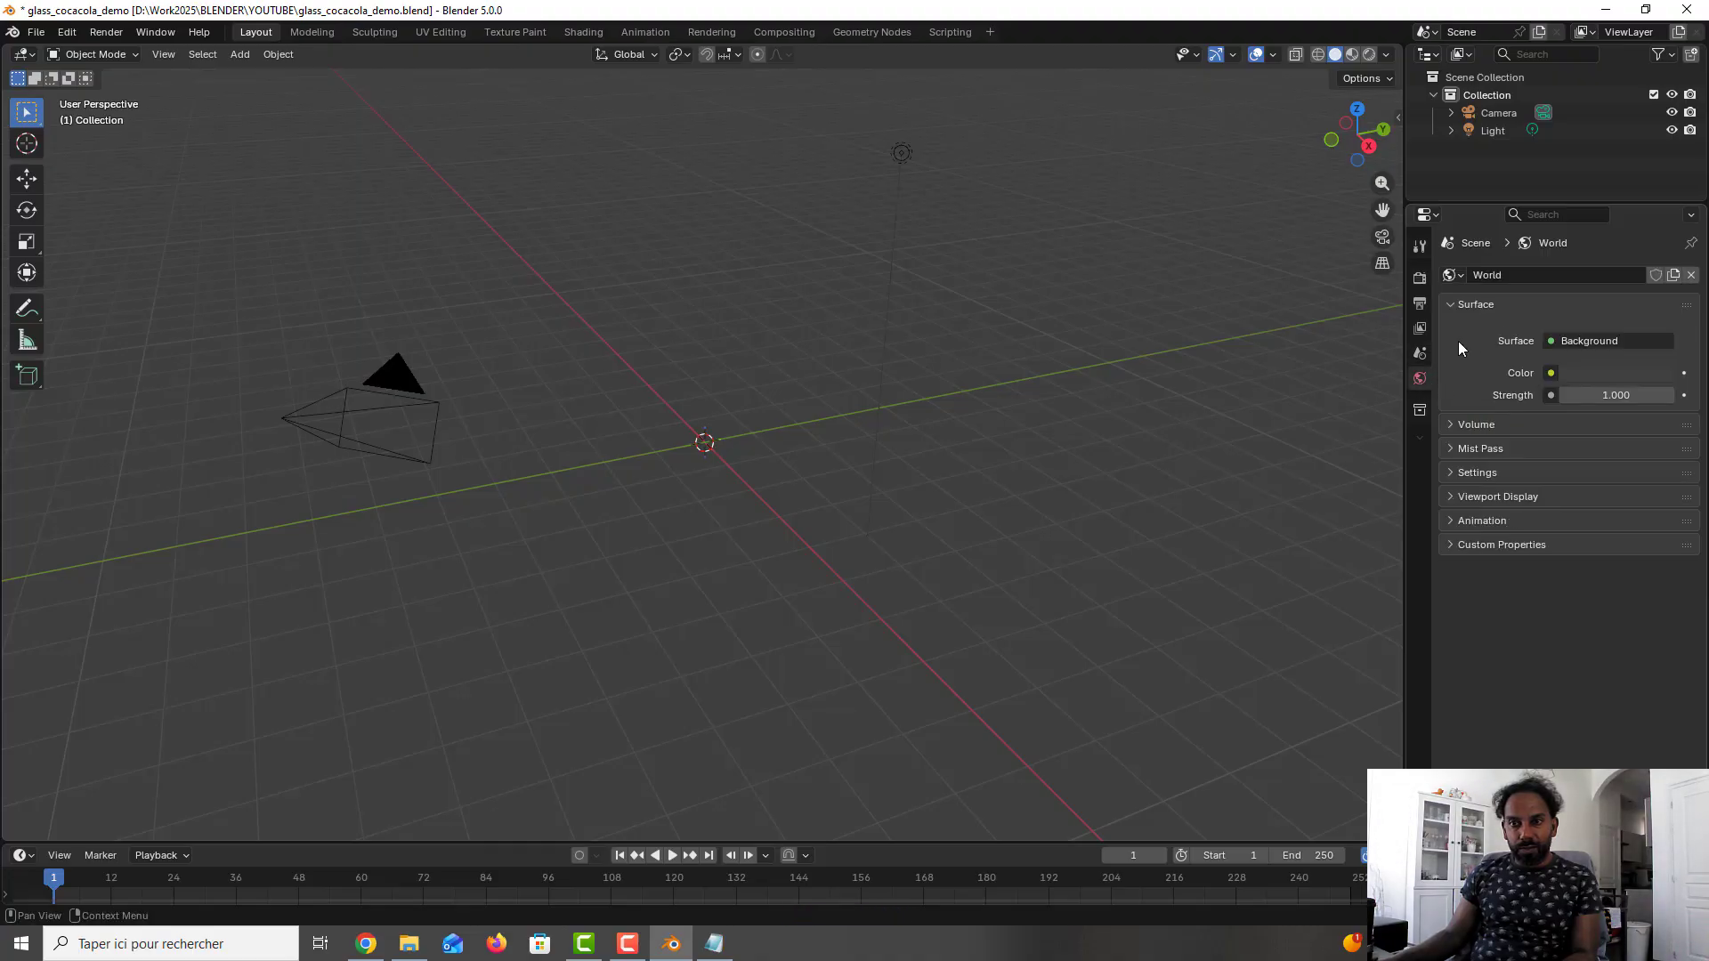
click(1420, 355)
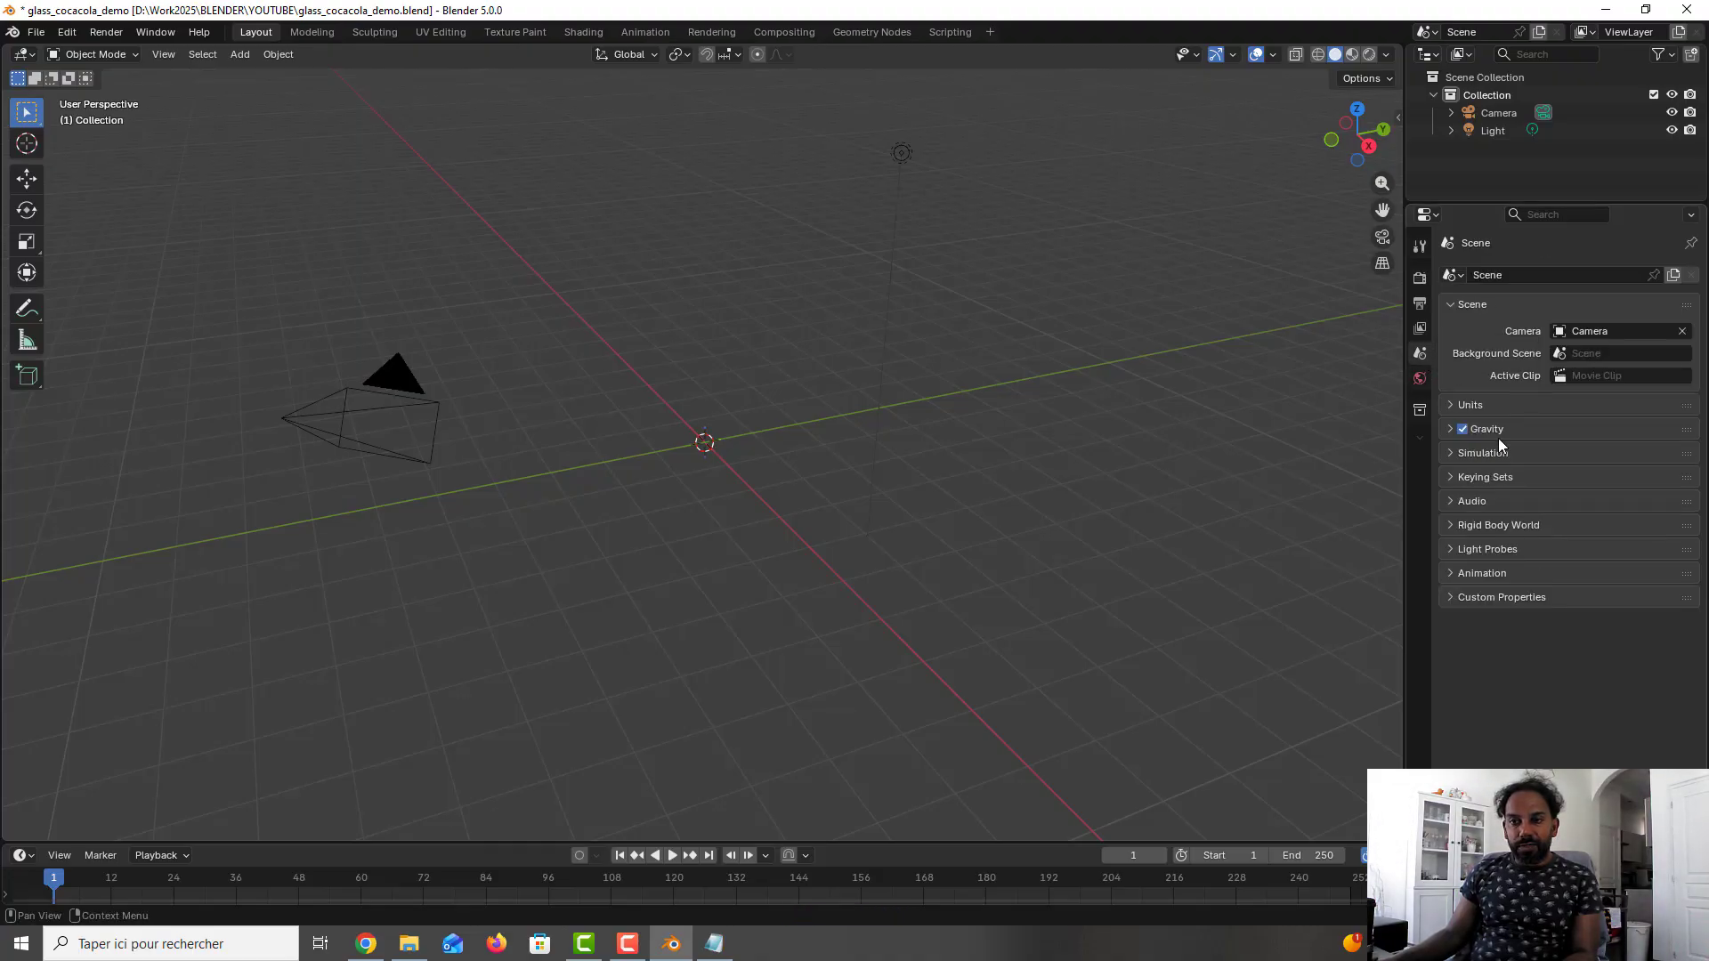
click(1477, 405)
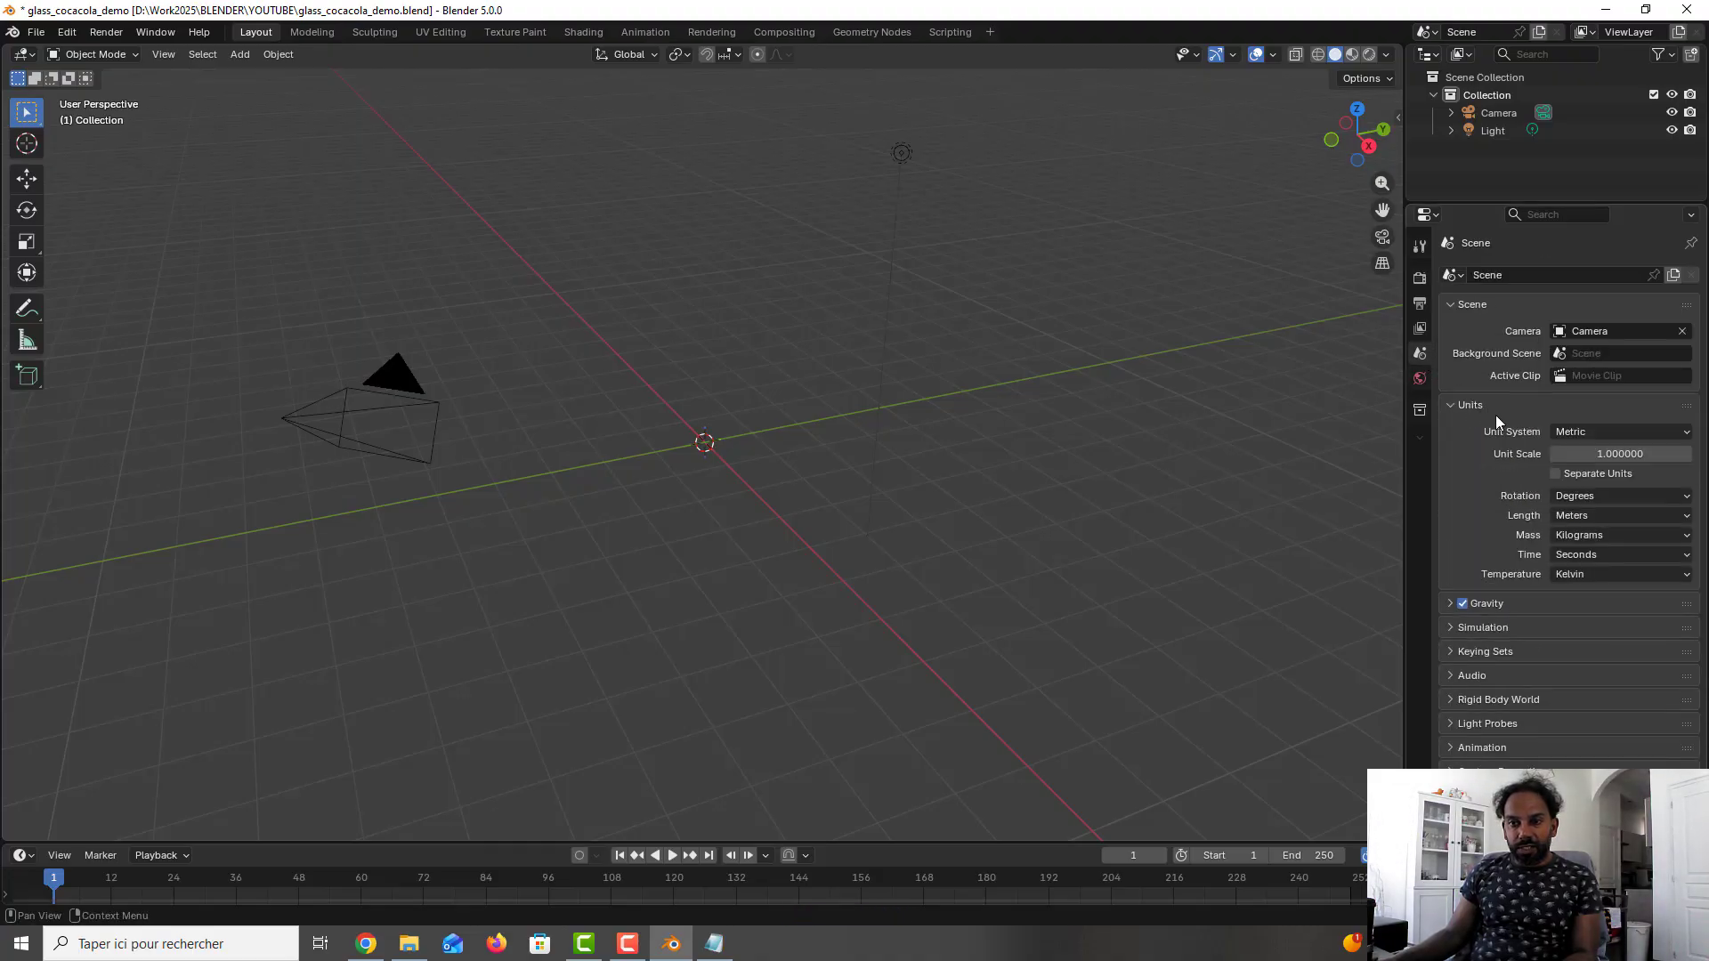
click(1626, 517)
click(1610, 597)
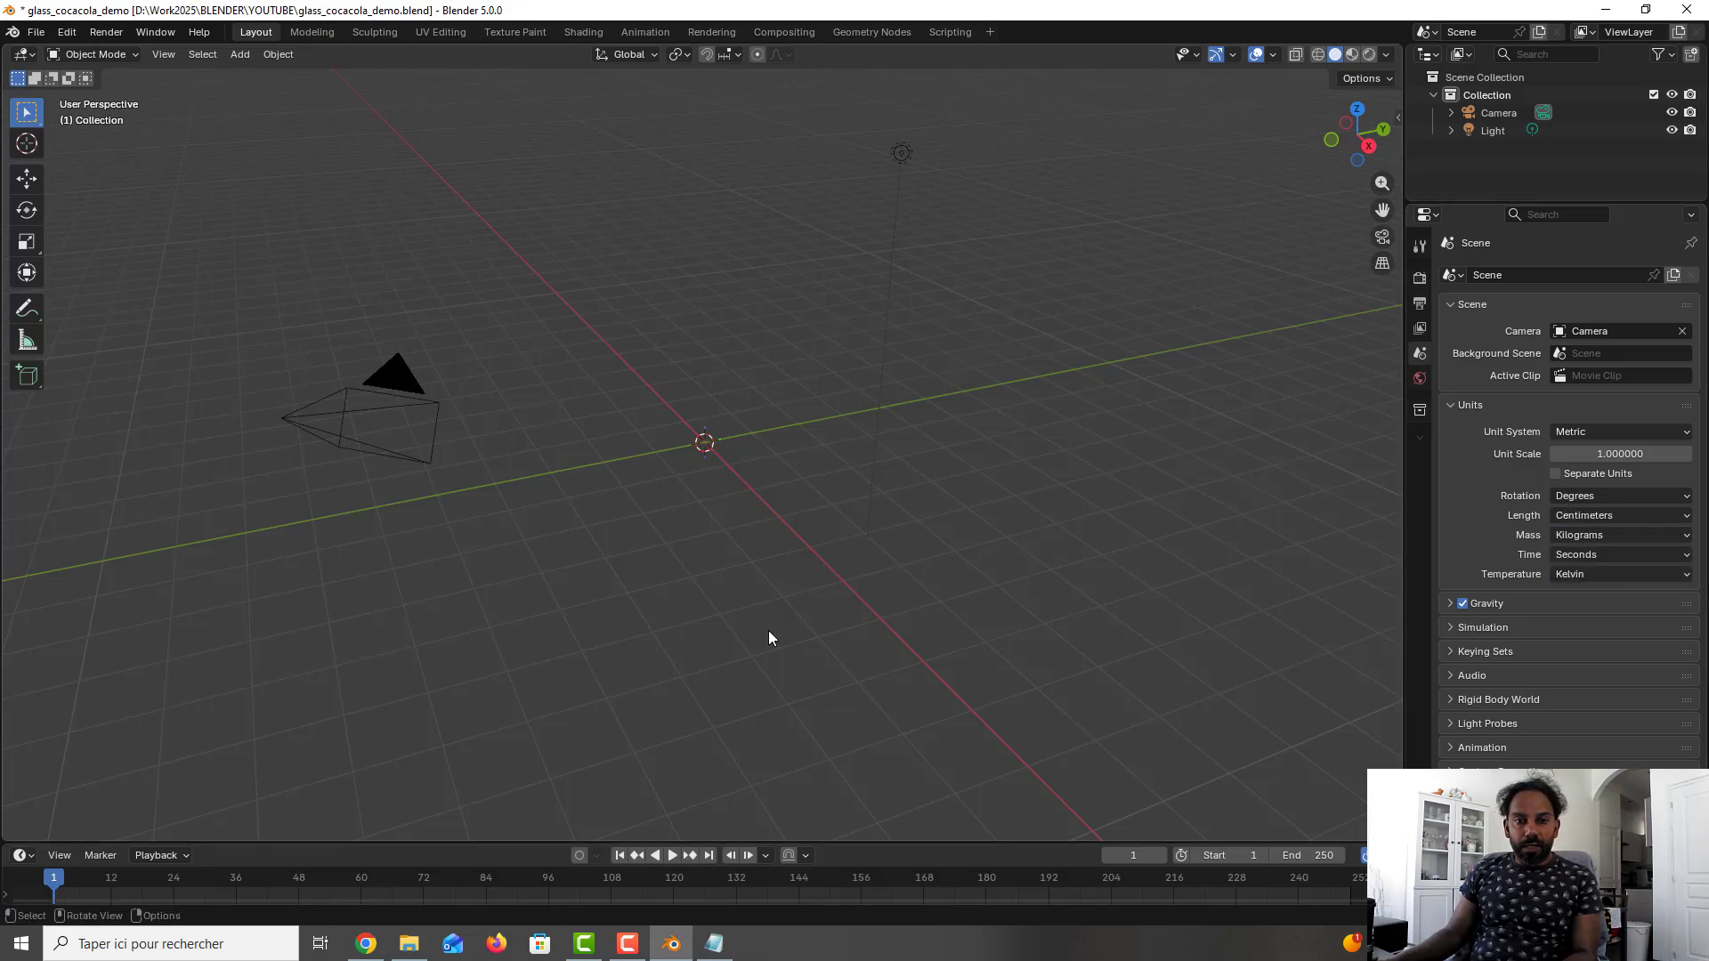
- Add the Coca-Cola glass reference image to the scene in the front view
key(KP_1)
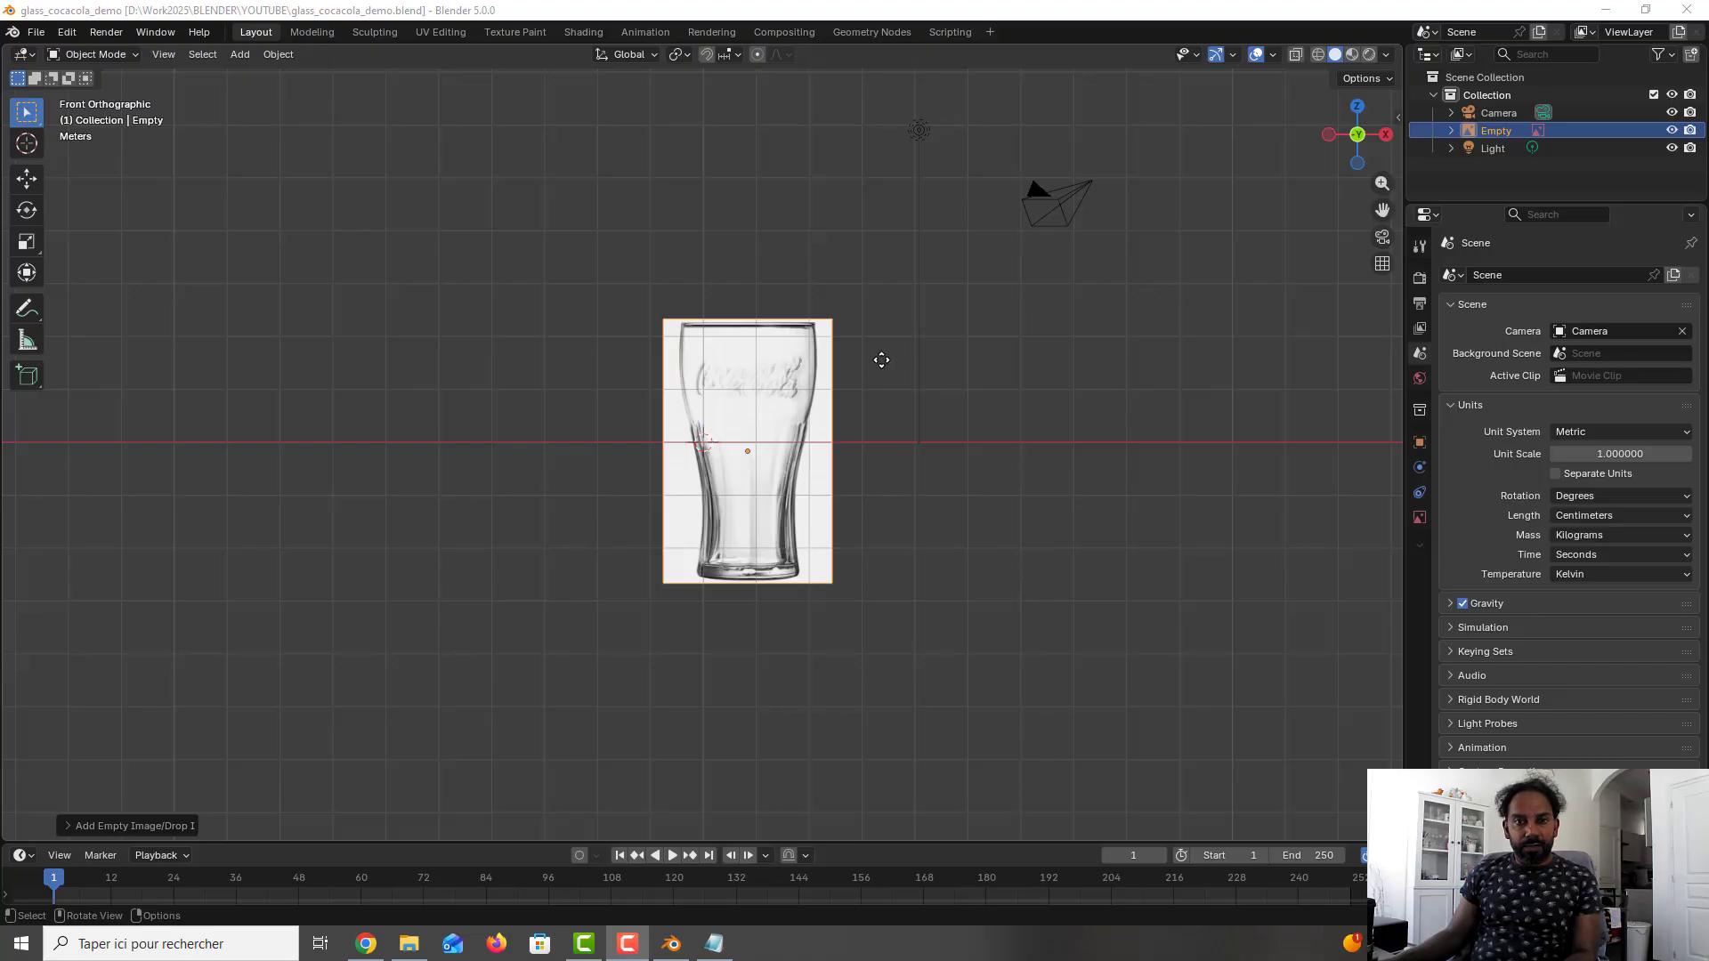
click(799, 365)
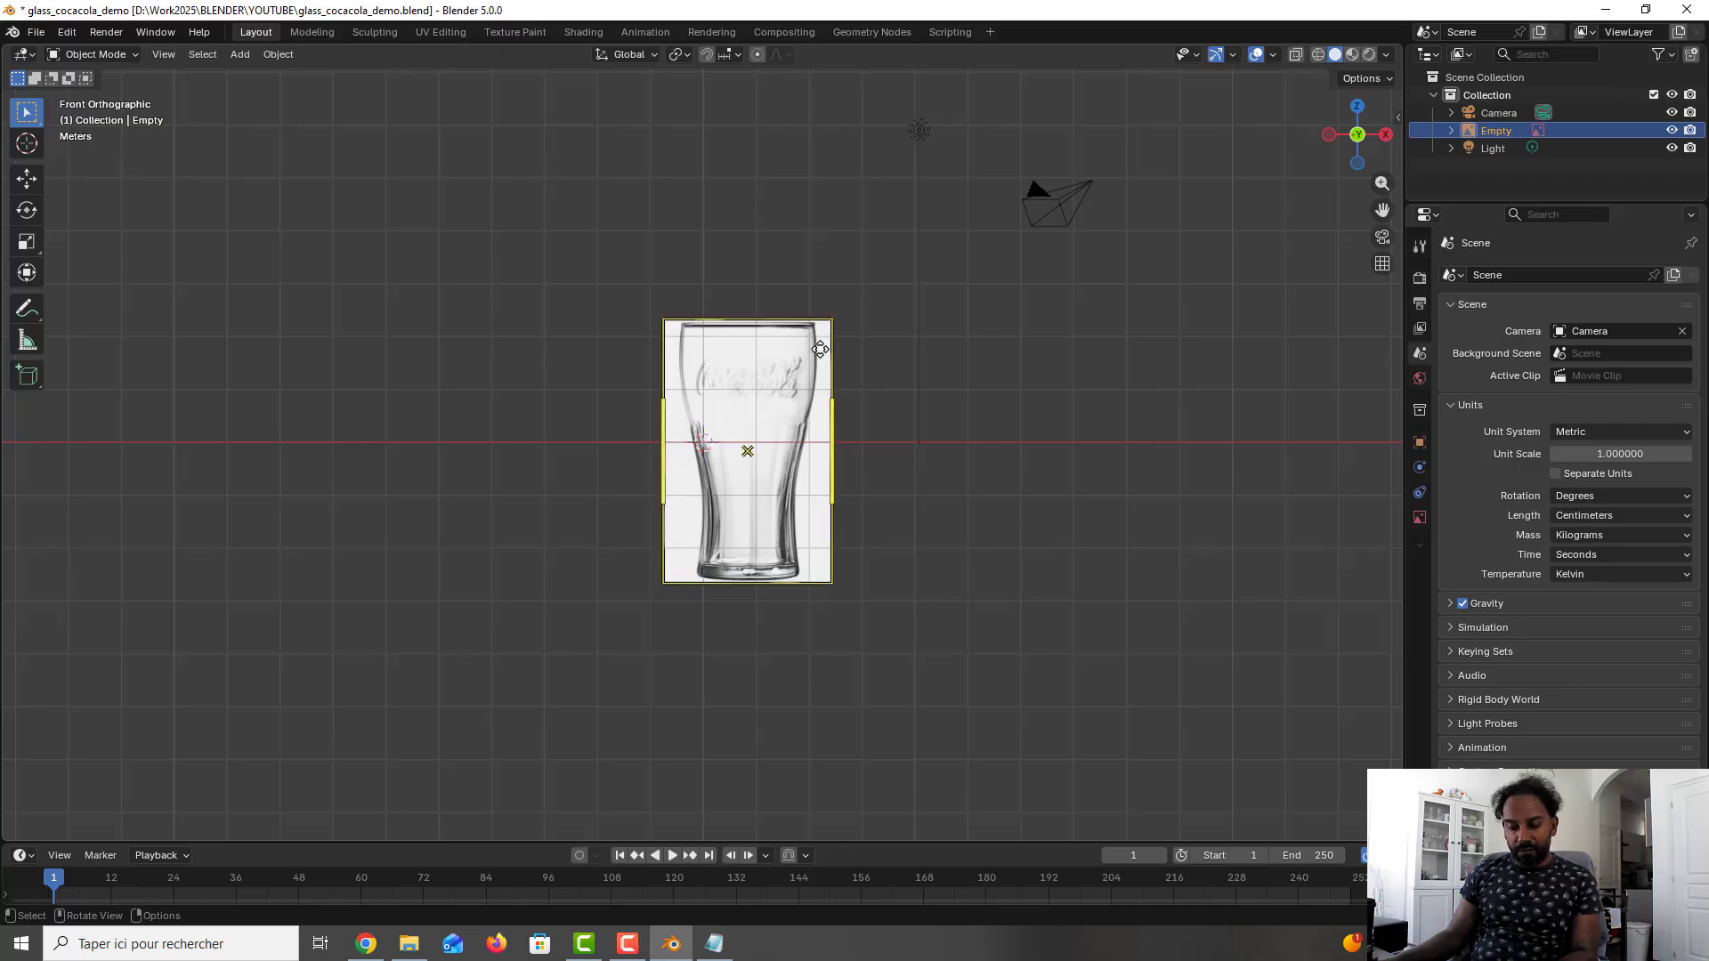
- Set the reference image's X, Y and Z location to 0 cm and save the file
key(n)
click(1326, 151)
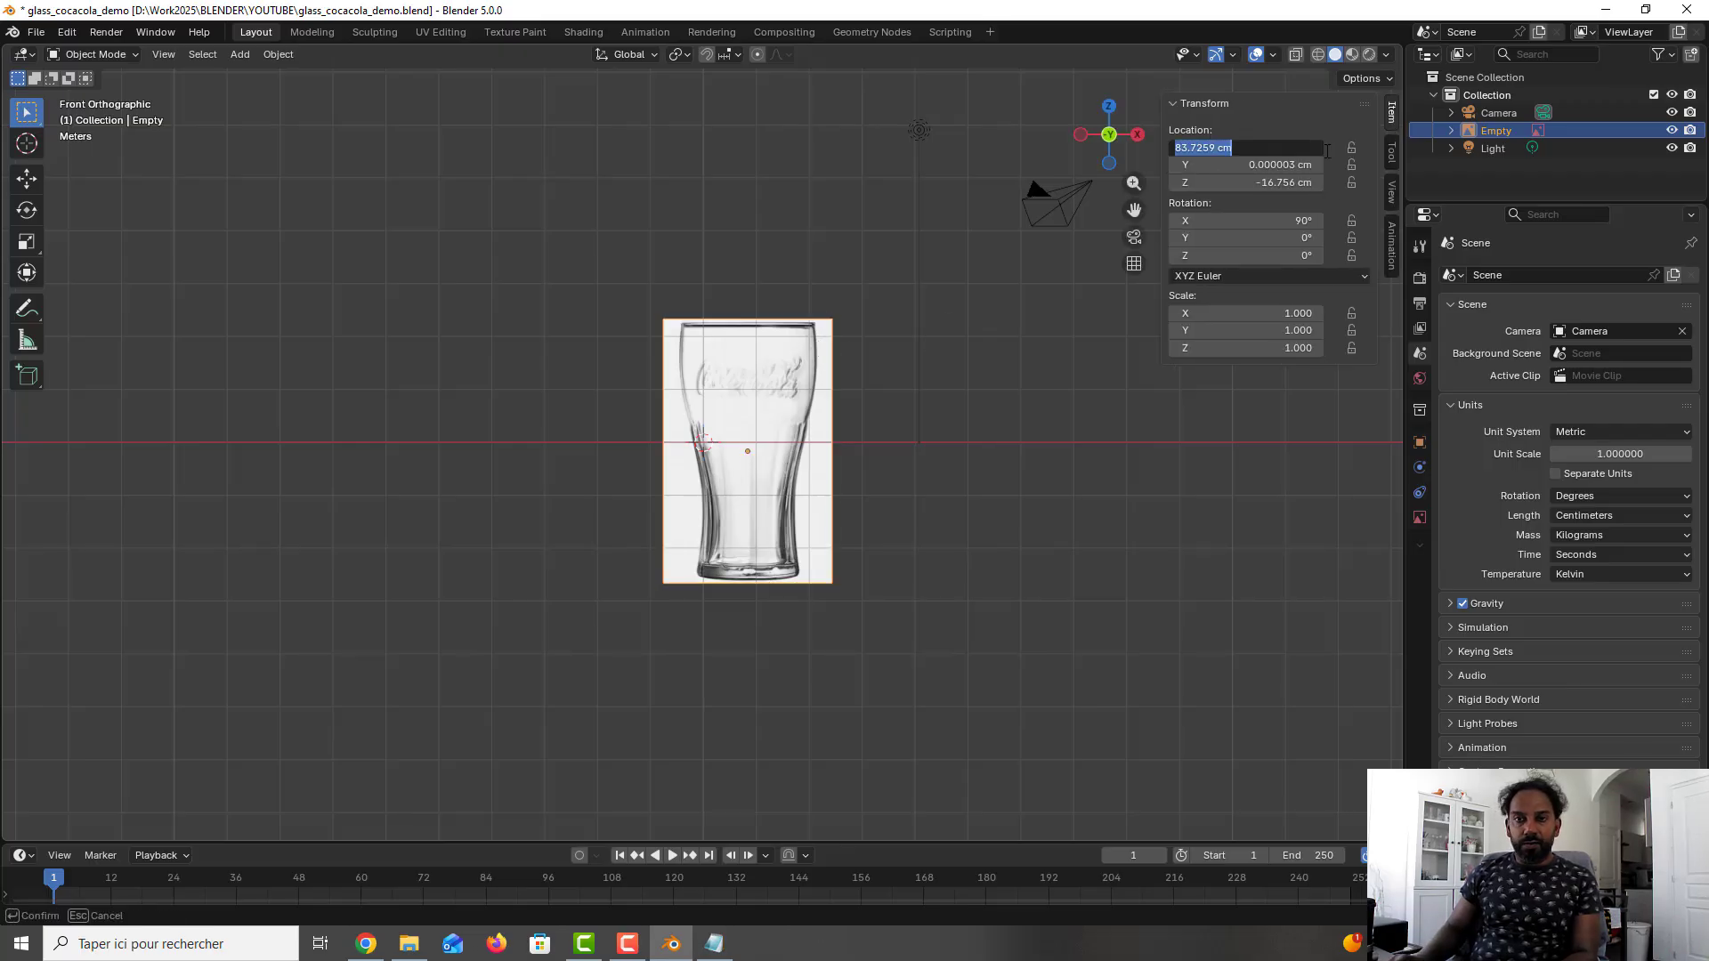
text(0)
key(Return)
click(1326, 164)
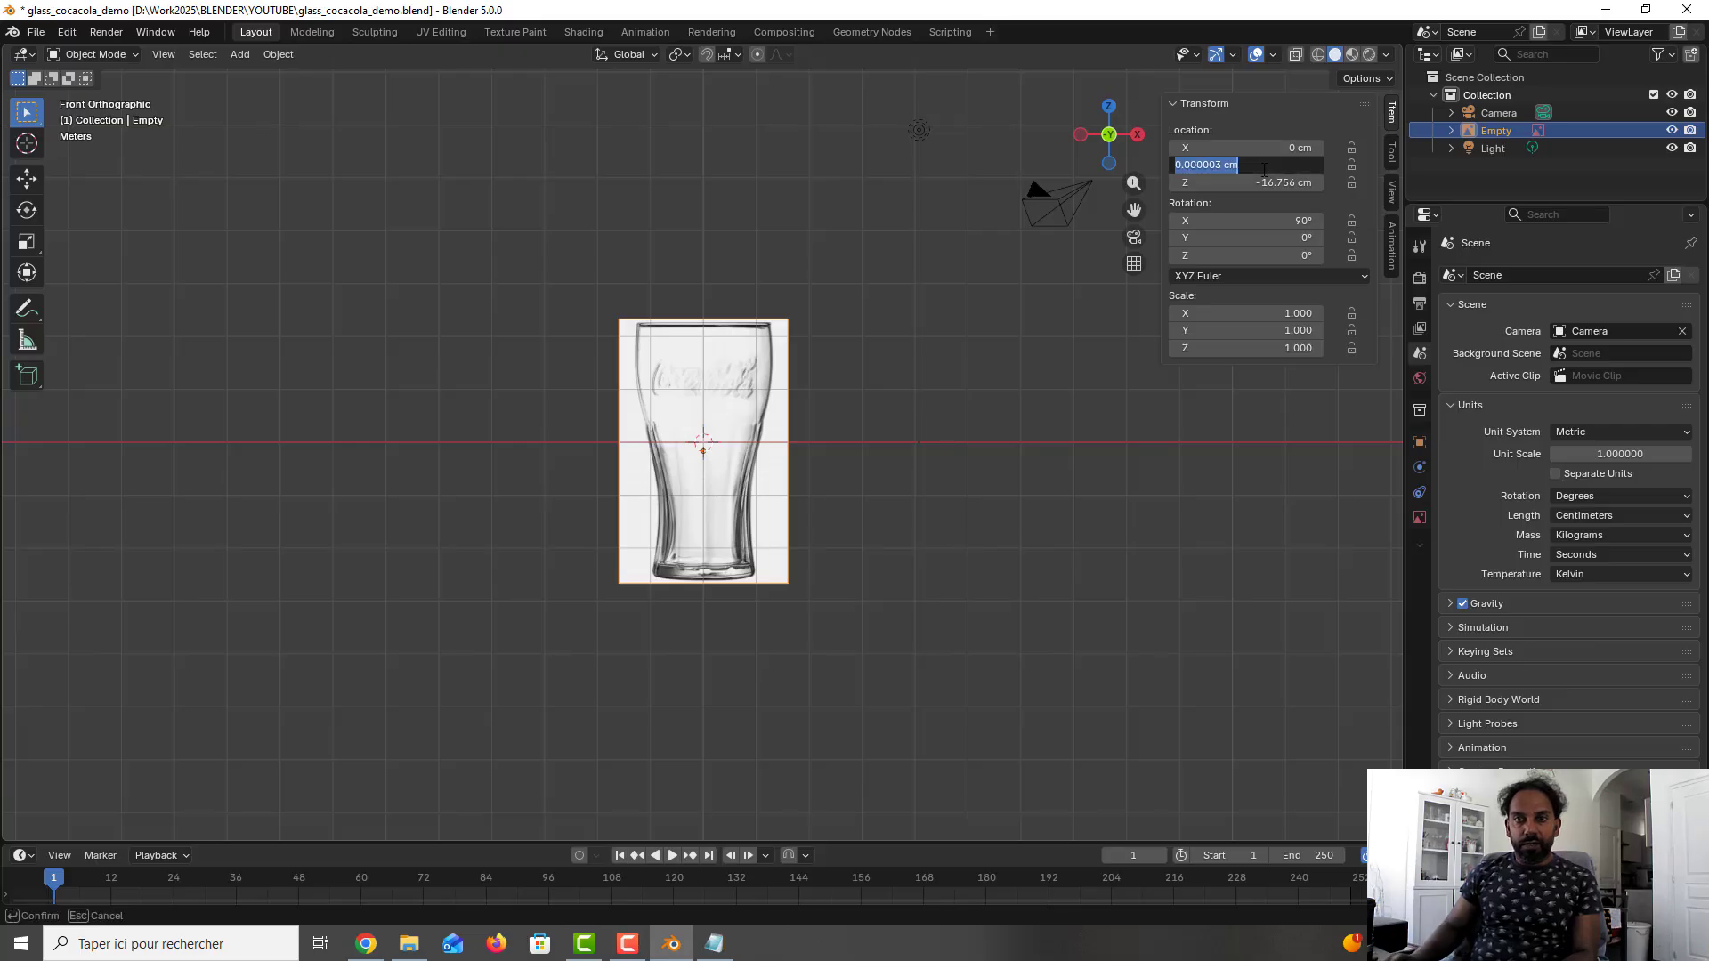
text(0)
key(Tab)
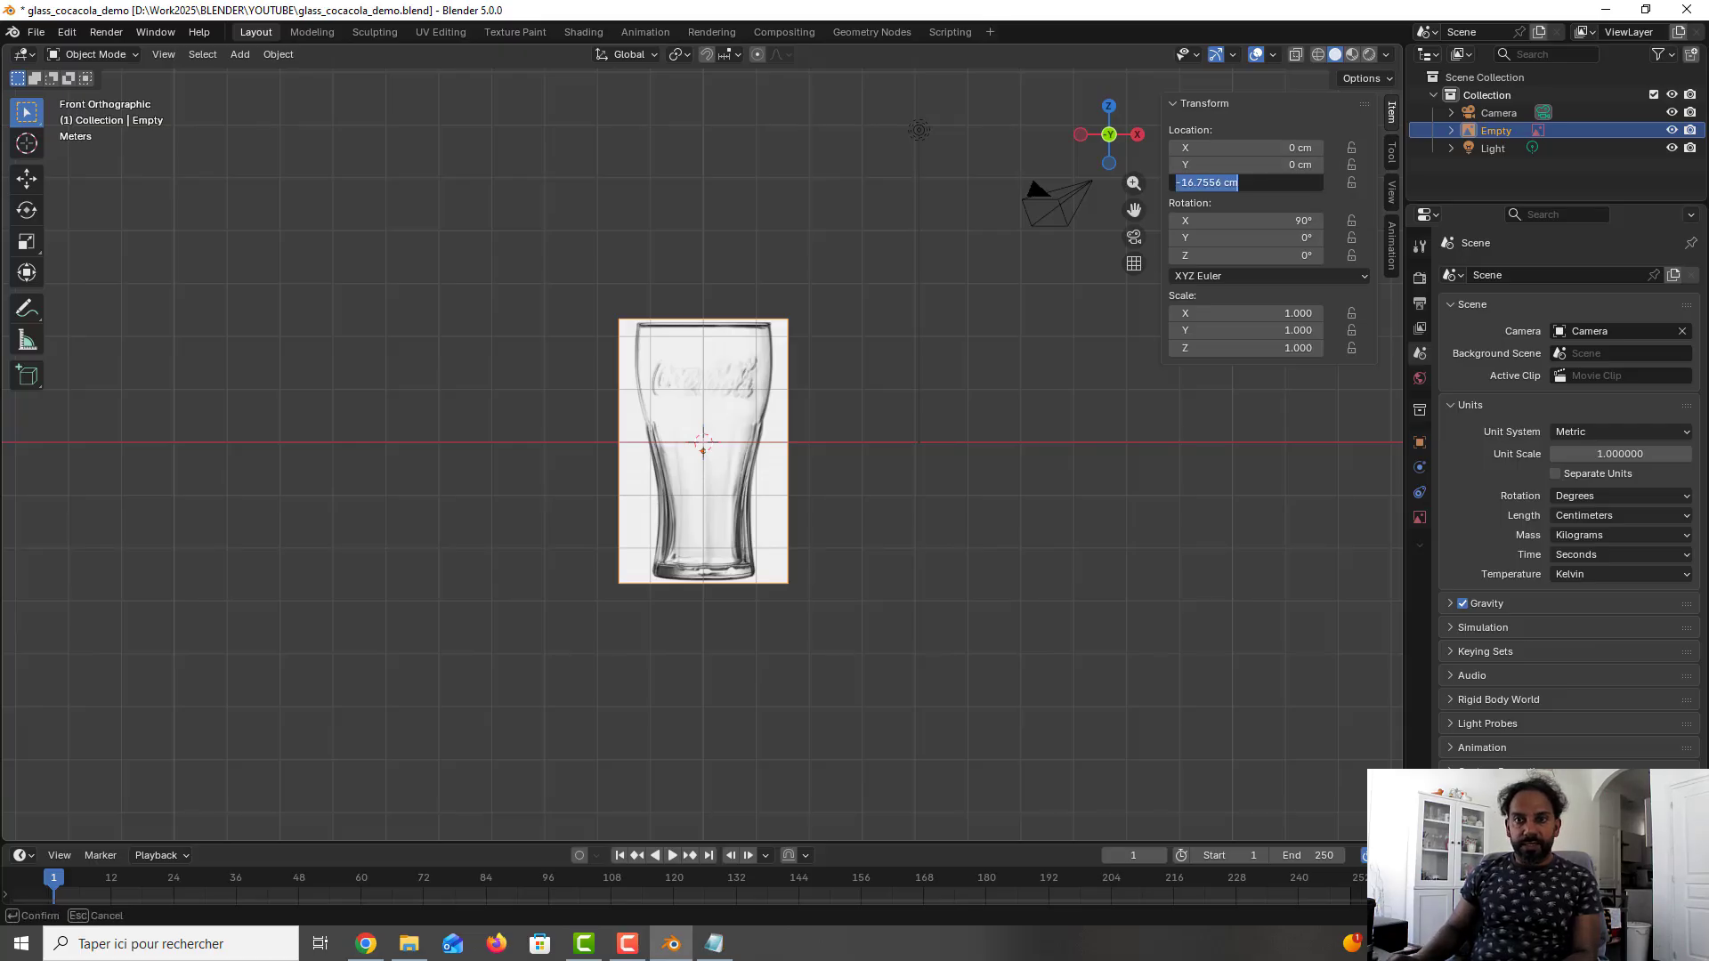
text(0)
key(Return)
click(943, 330)
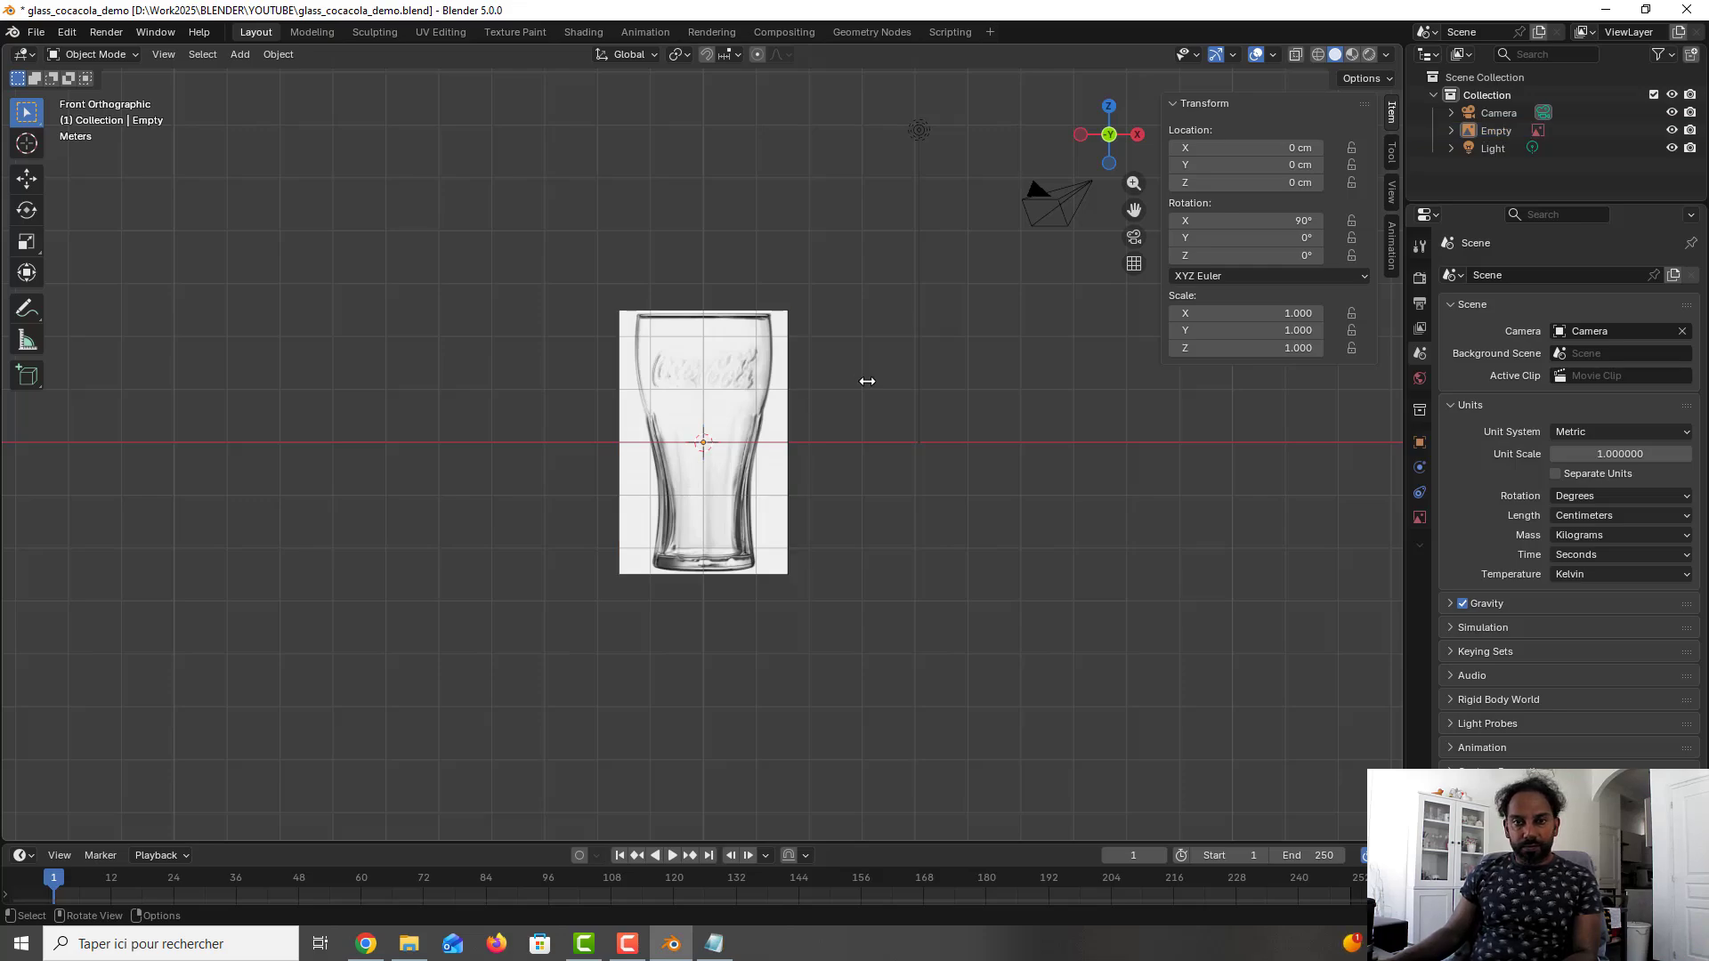
key(ctrl+s)
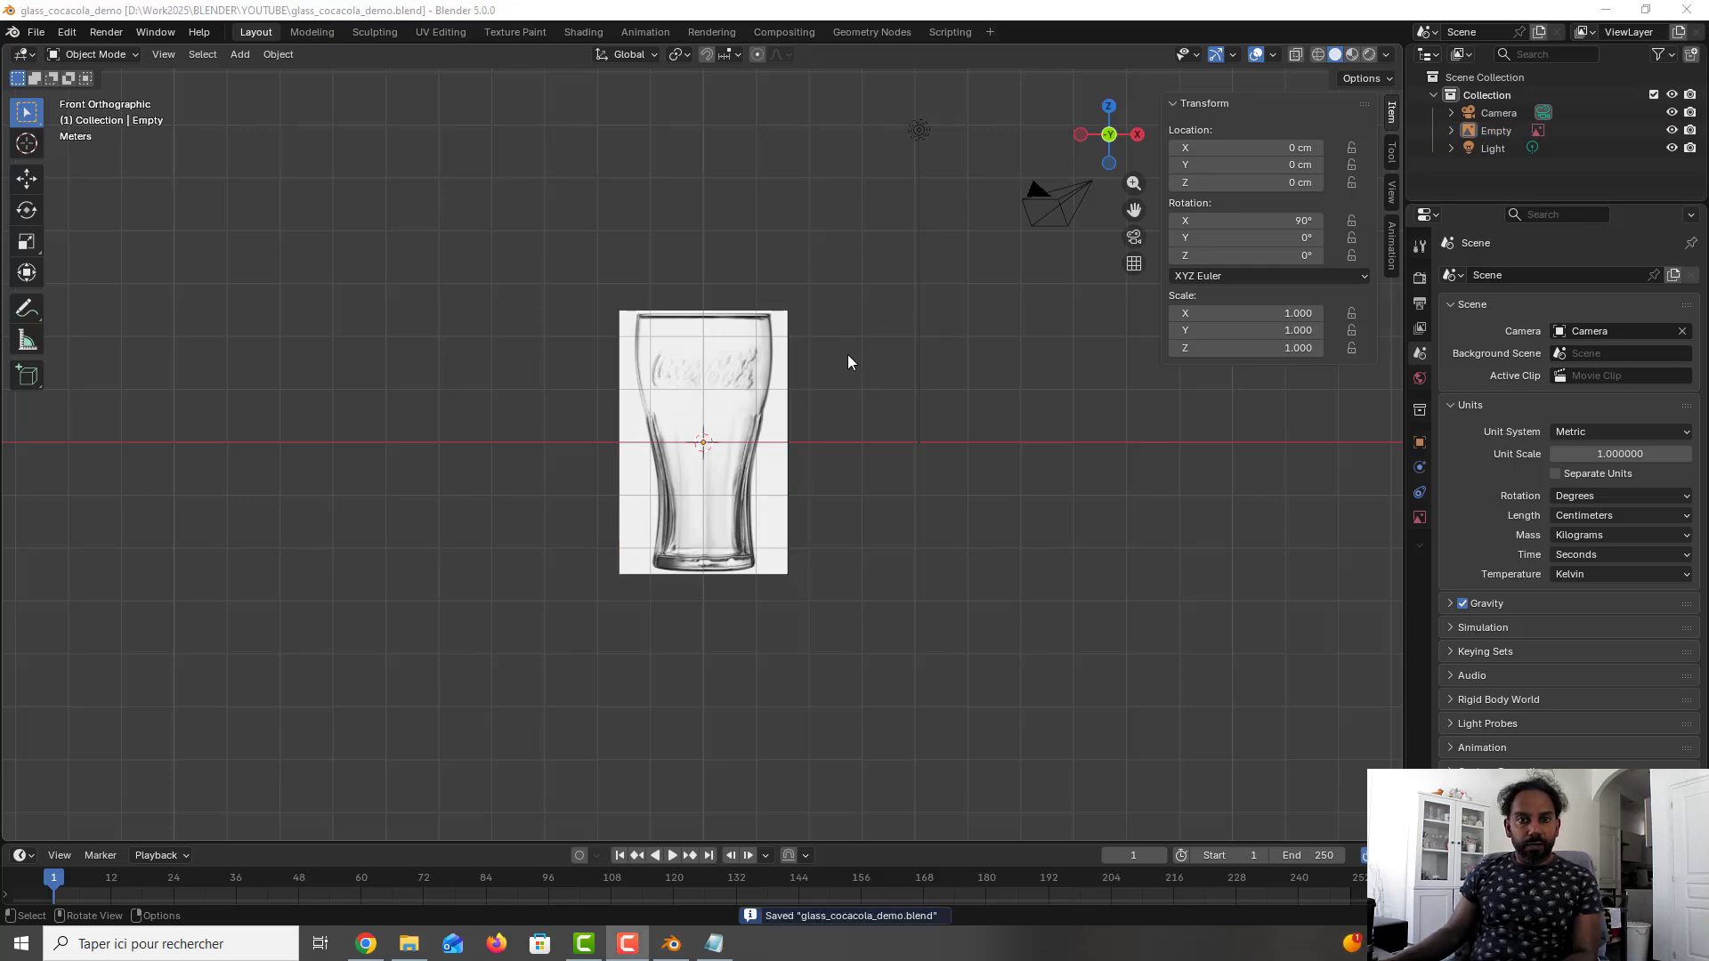
- Add a cylinder mesh with 10 vertices at the world origin
middle_drag(847, 354, 860, 416)
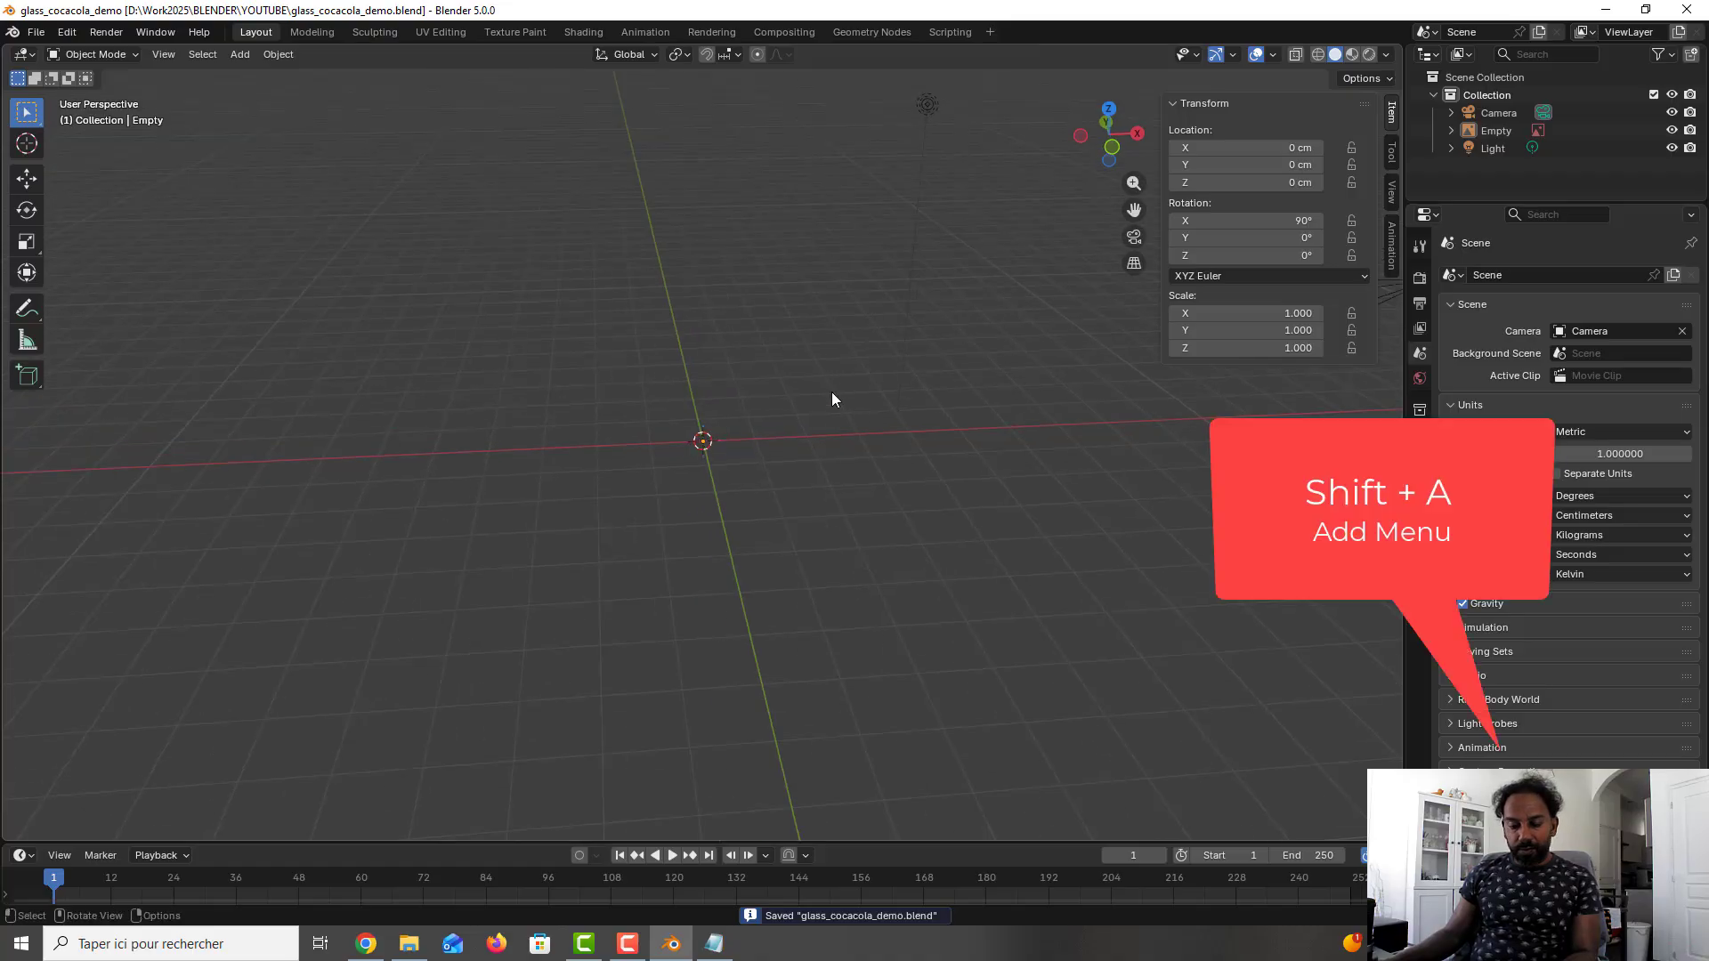
key(shift+a)
mouse_move(812, 416)
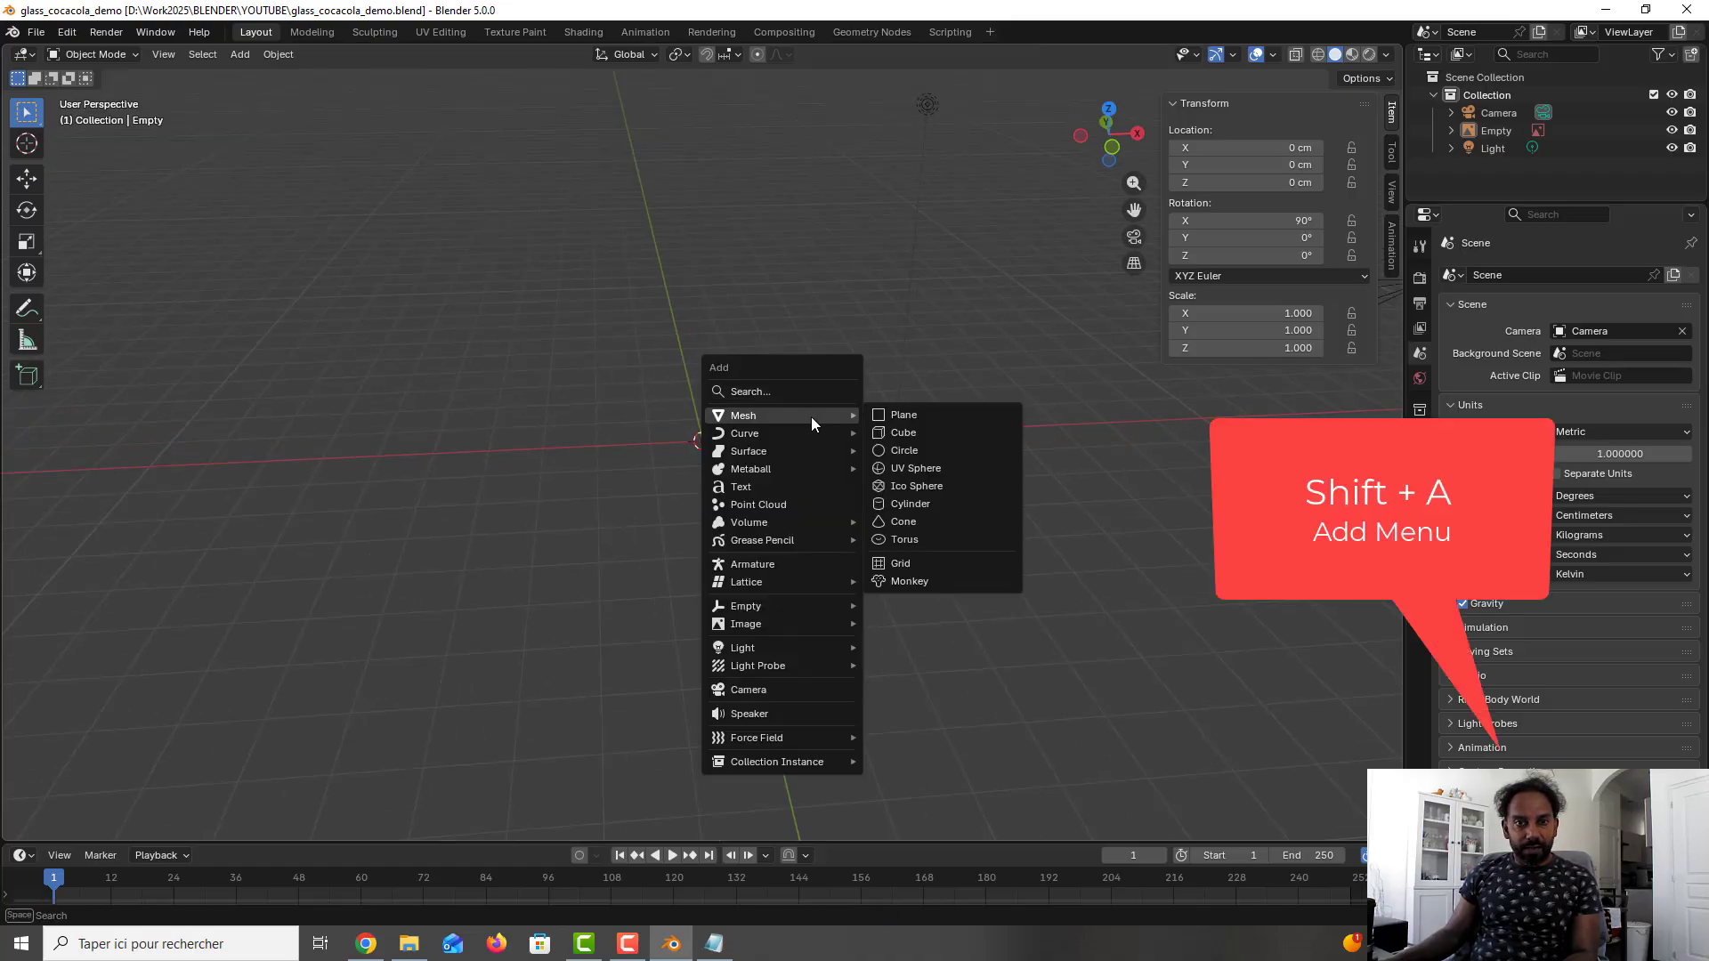
click(942, 504)
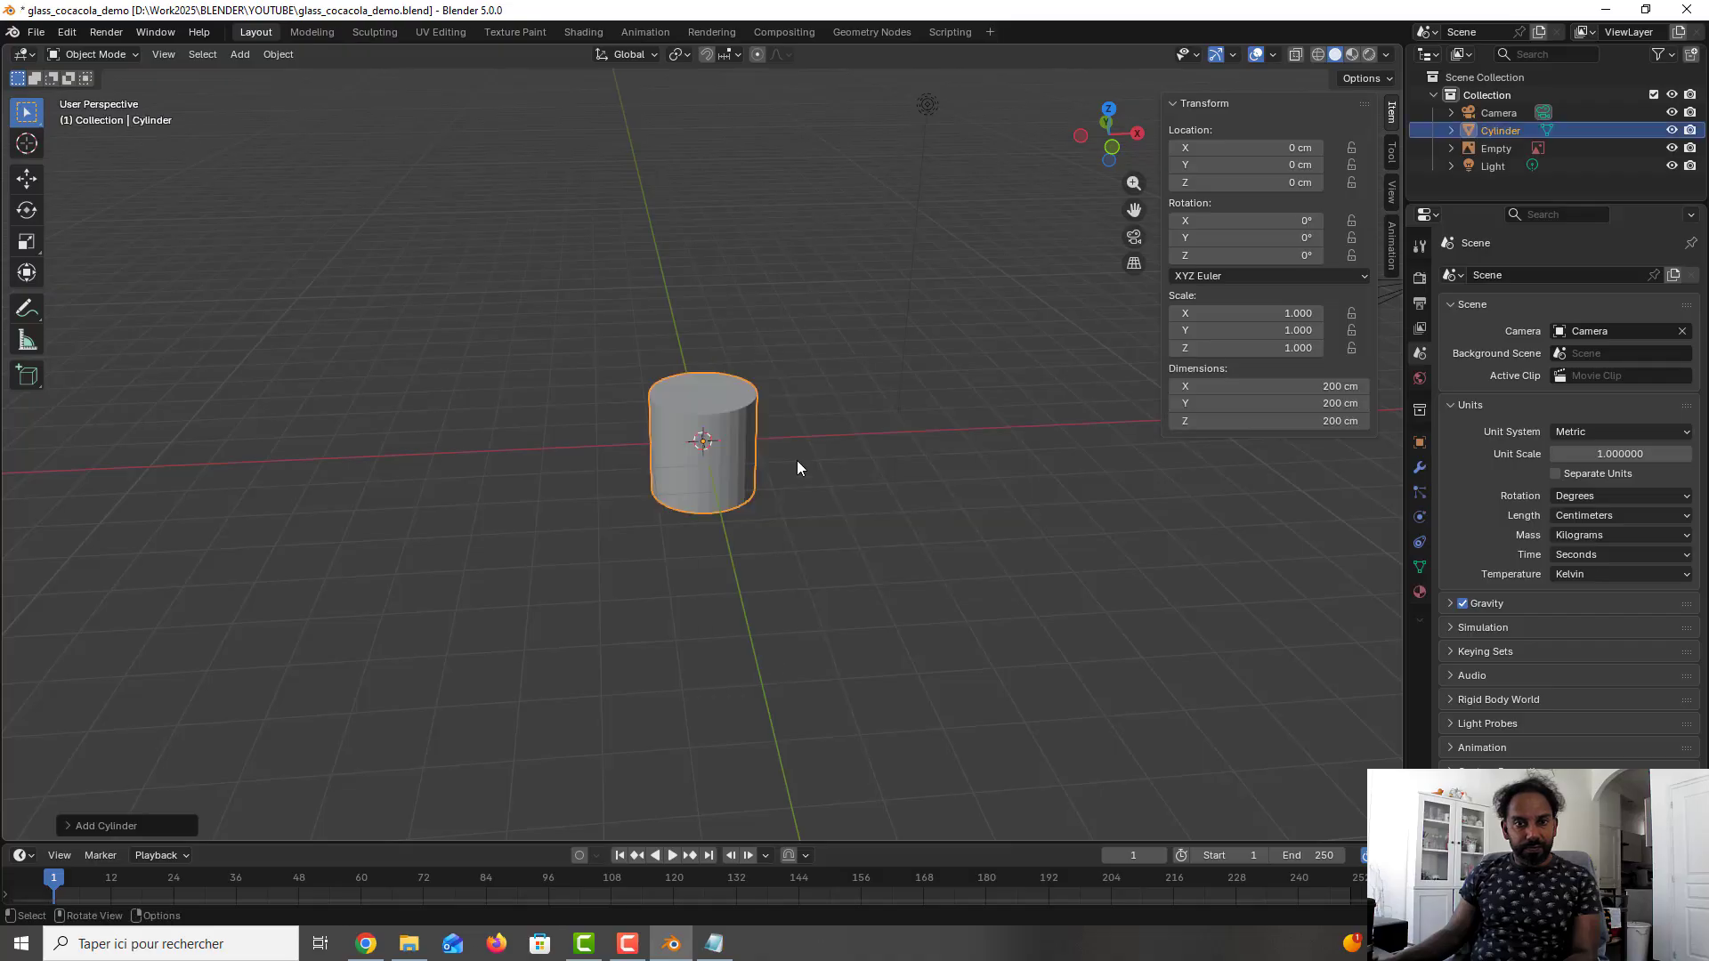
click(99, 825)
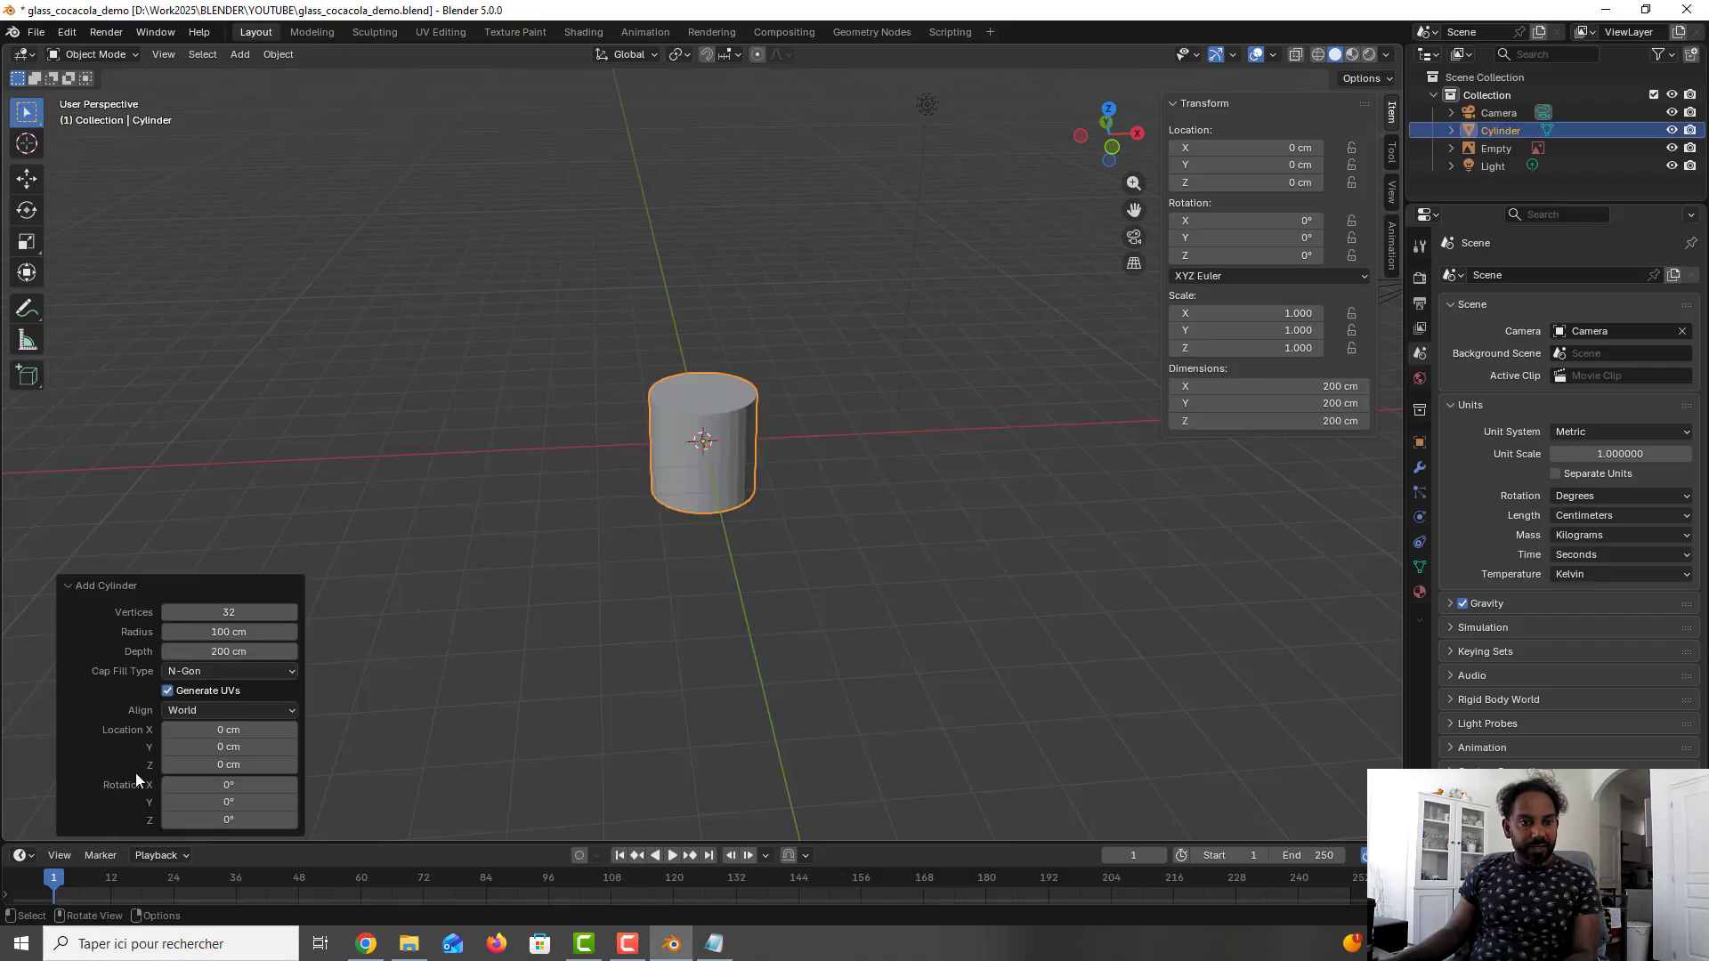
click(251, 612)
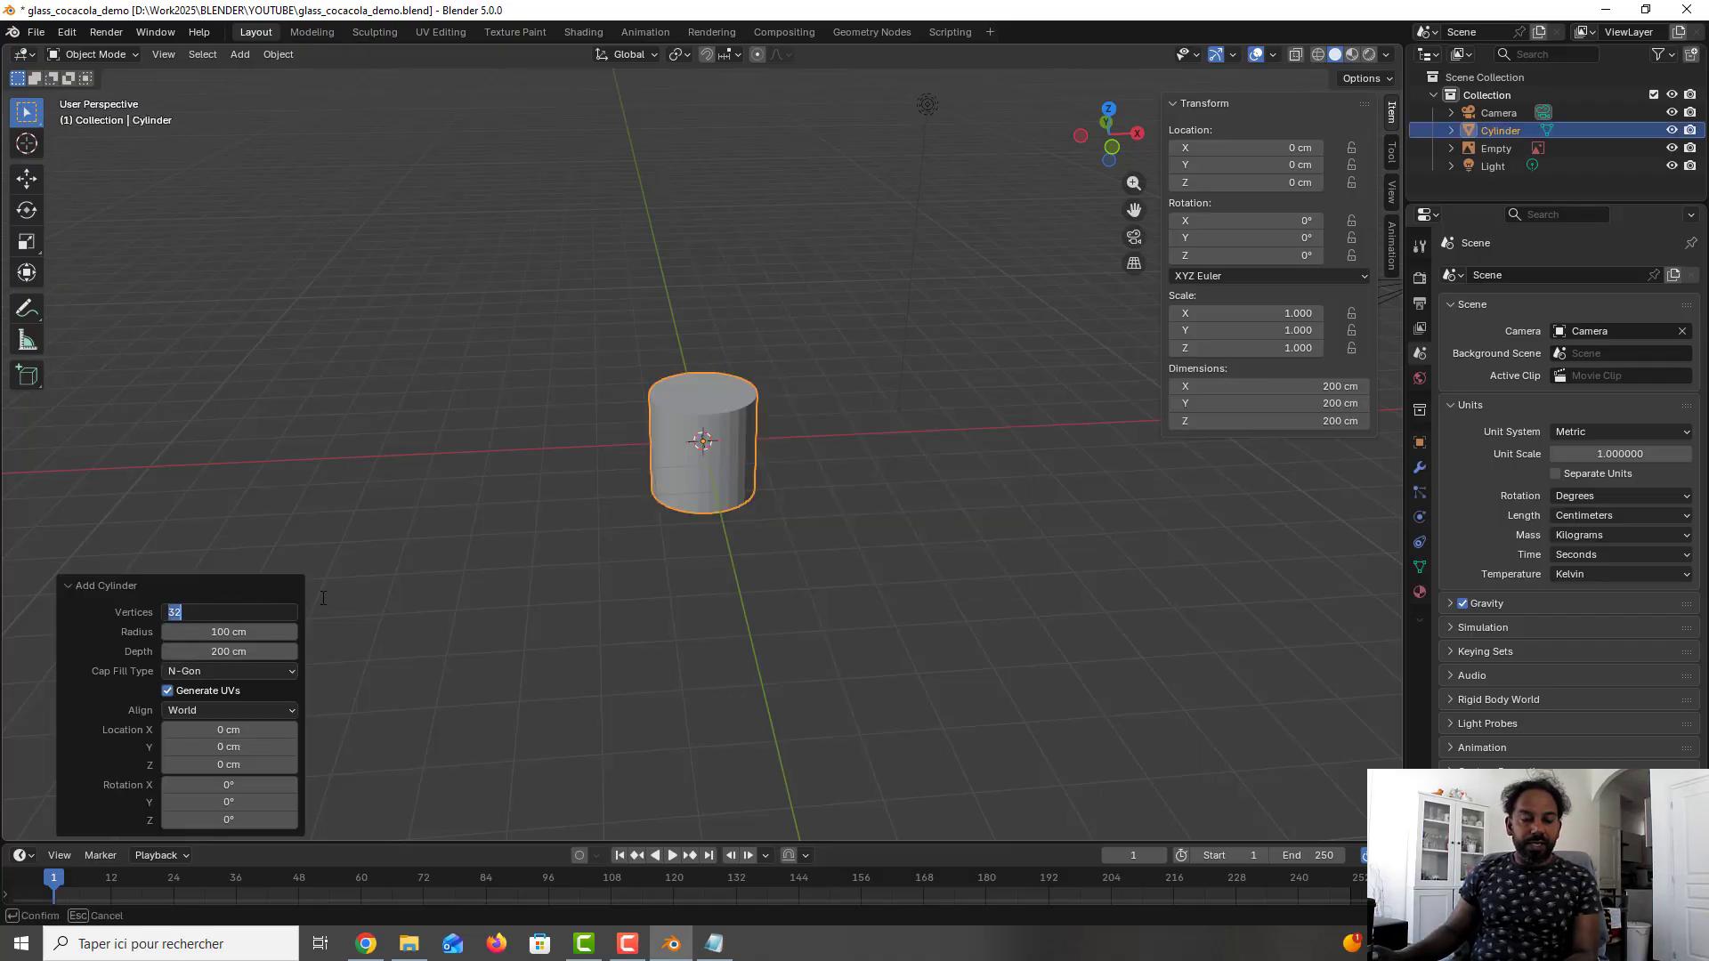
text(10)
key(Return)
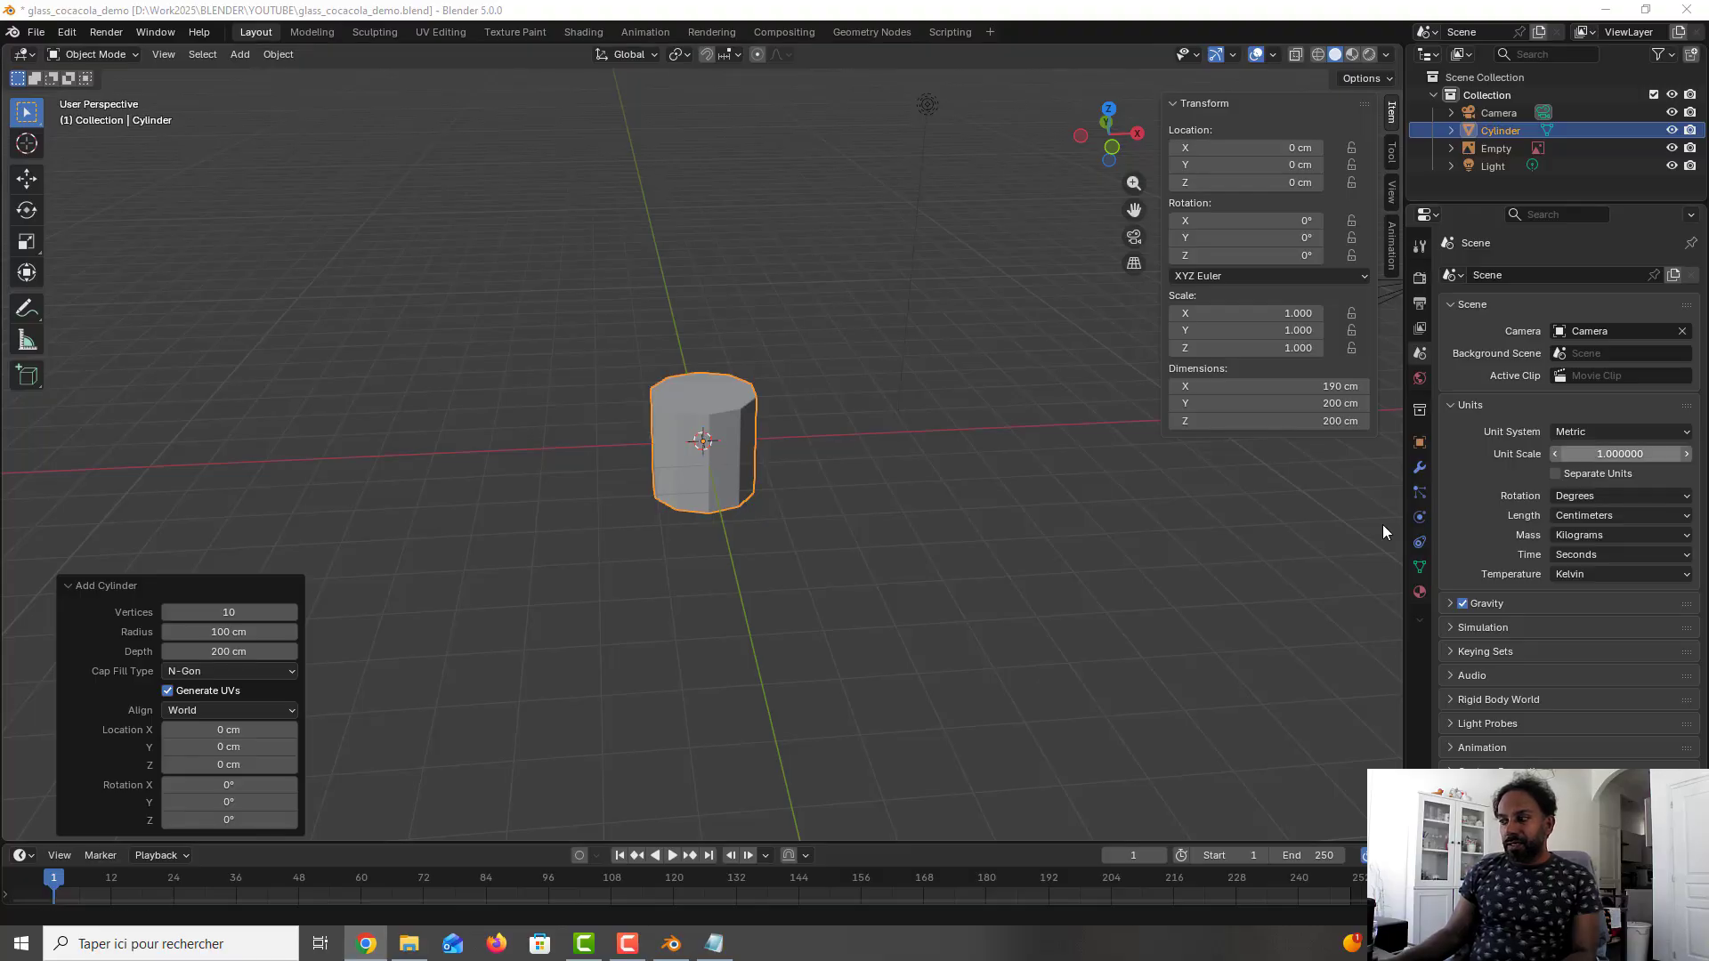
- Set the new cylinder's radius to 8.2/2 cm and its depth to 15.5 cm, and save the file
click(245, 632)
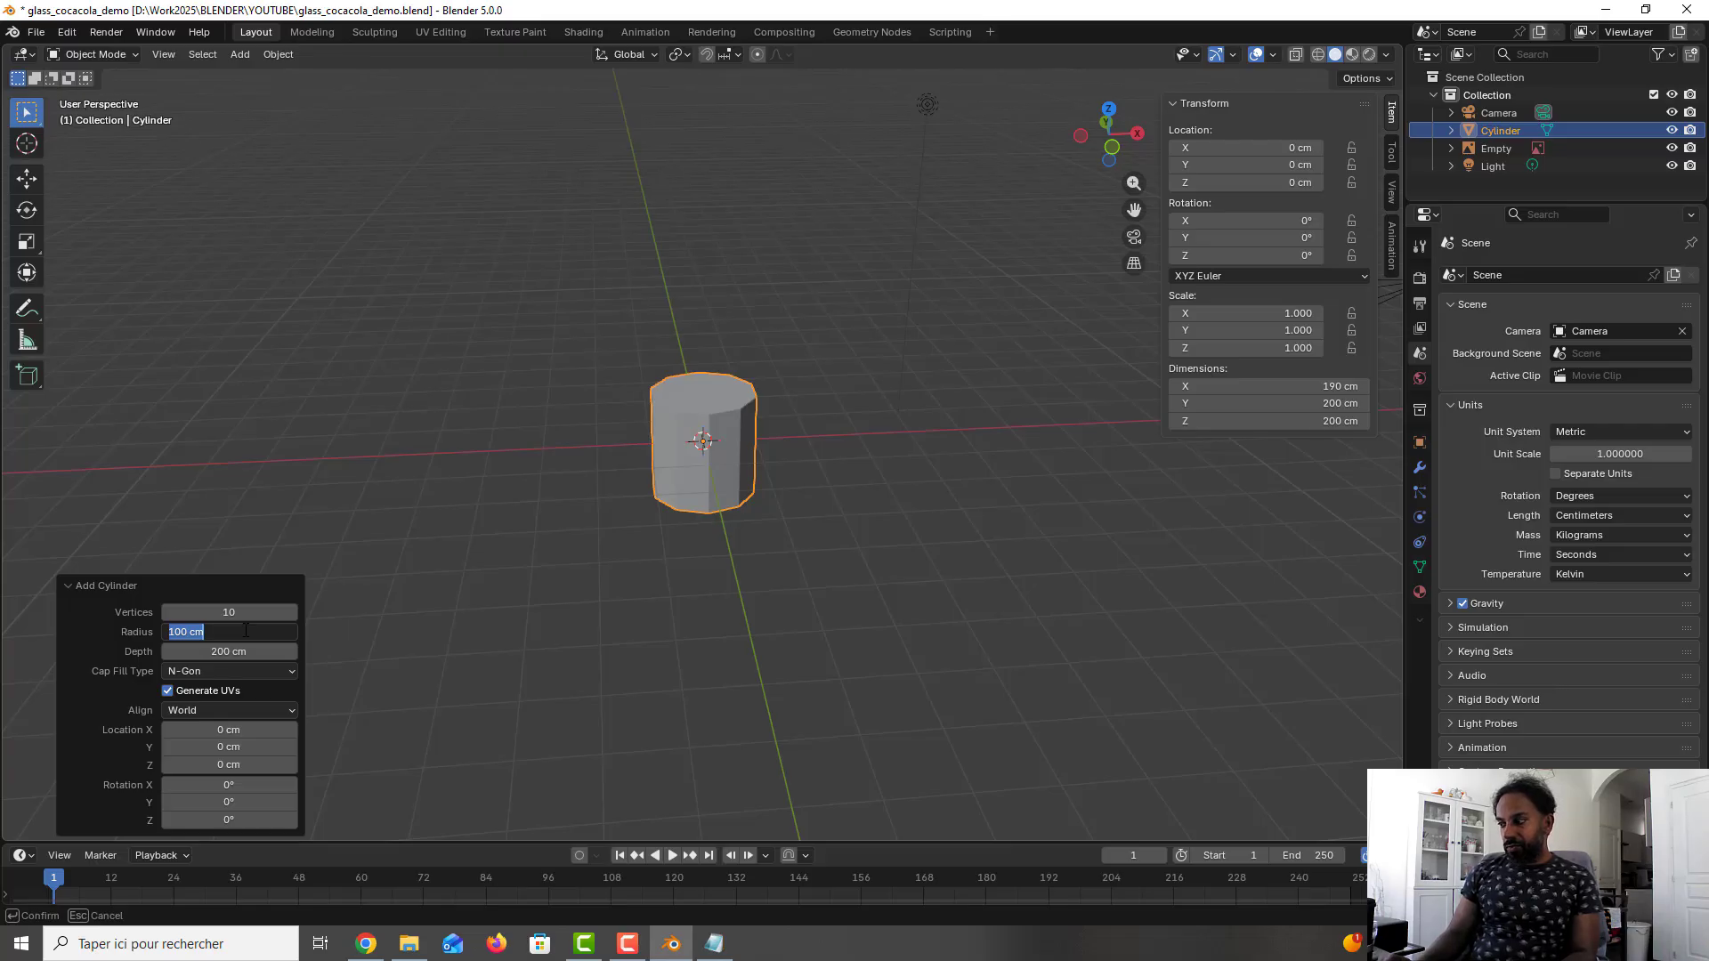
text(8.)
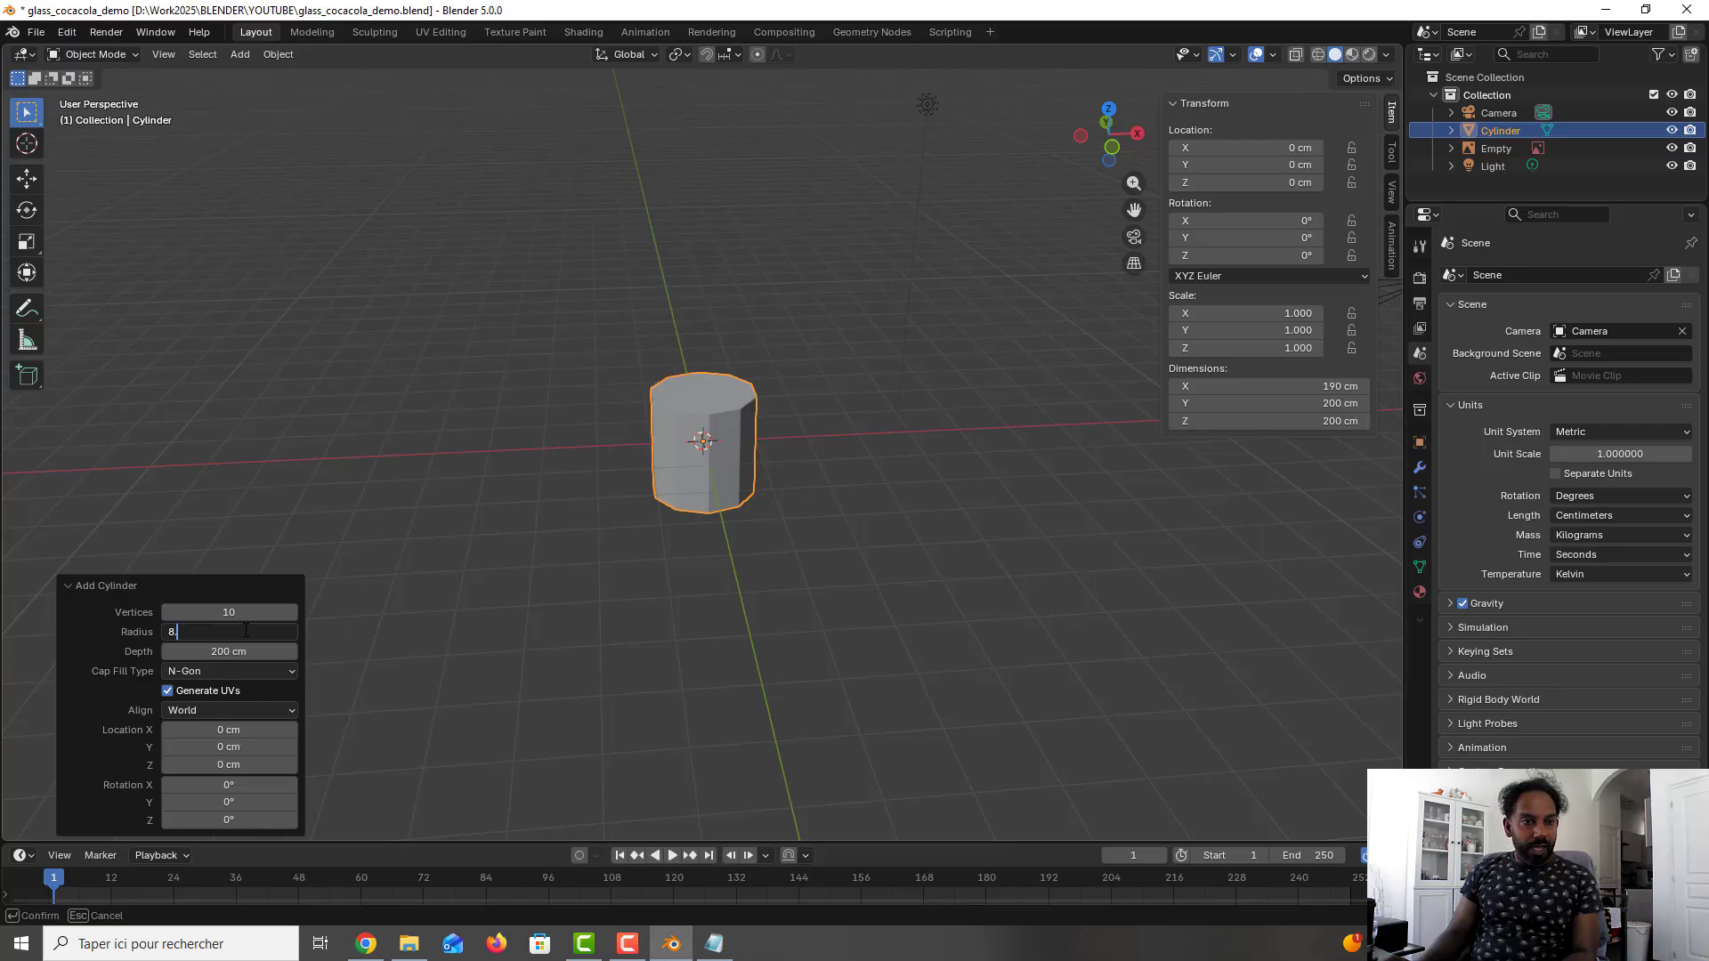
text(2/2)
key(Return)
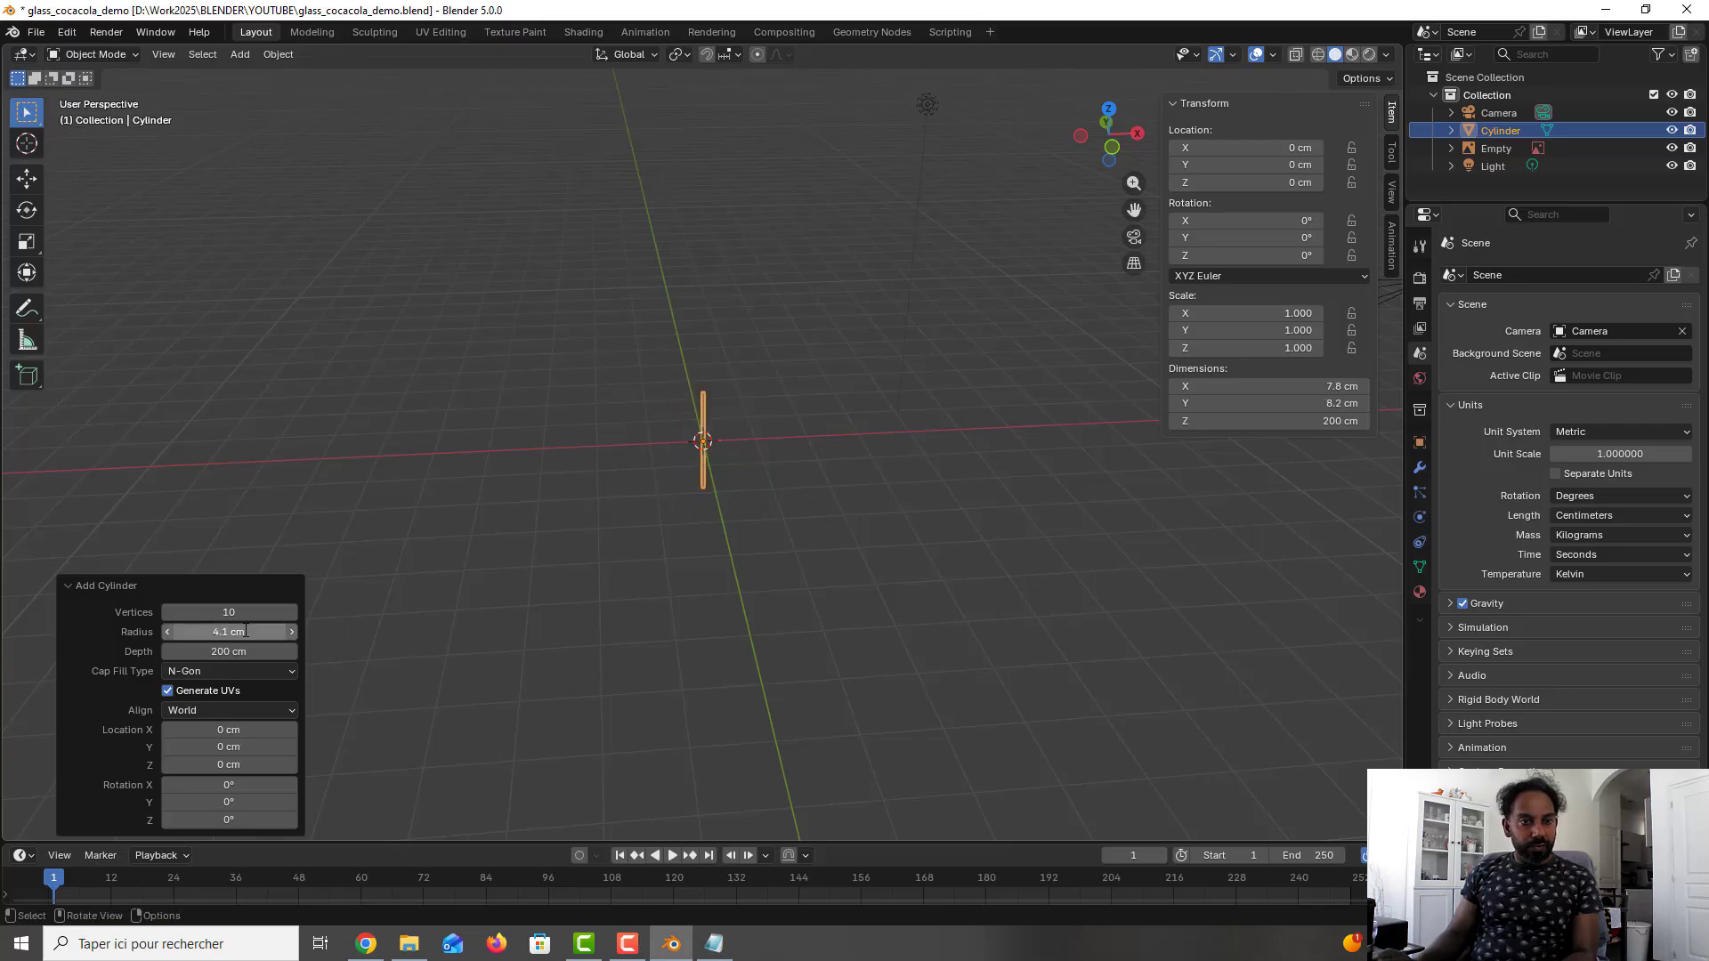
click(245, 650)
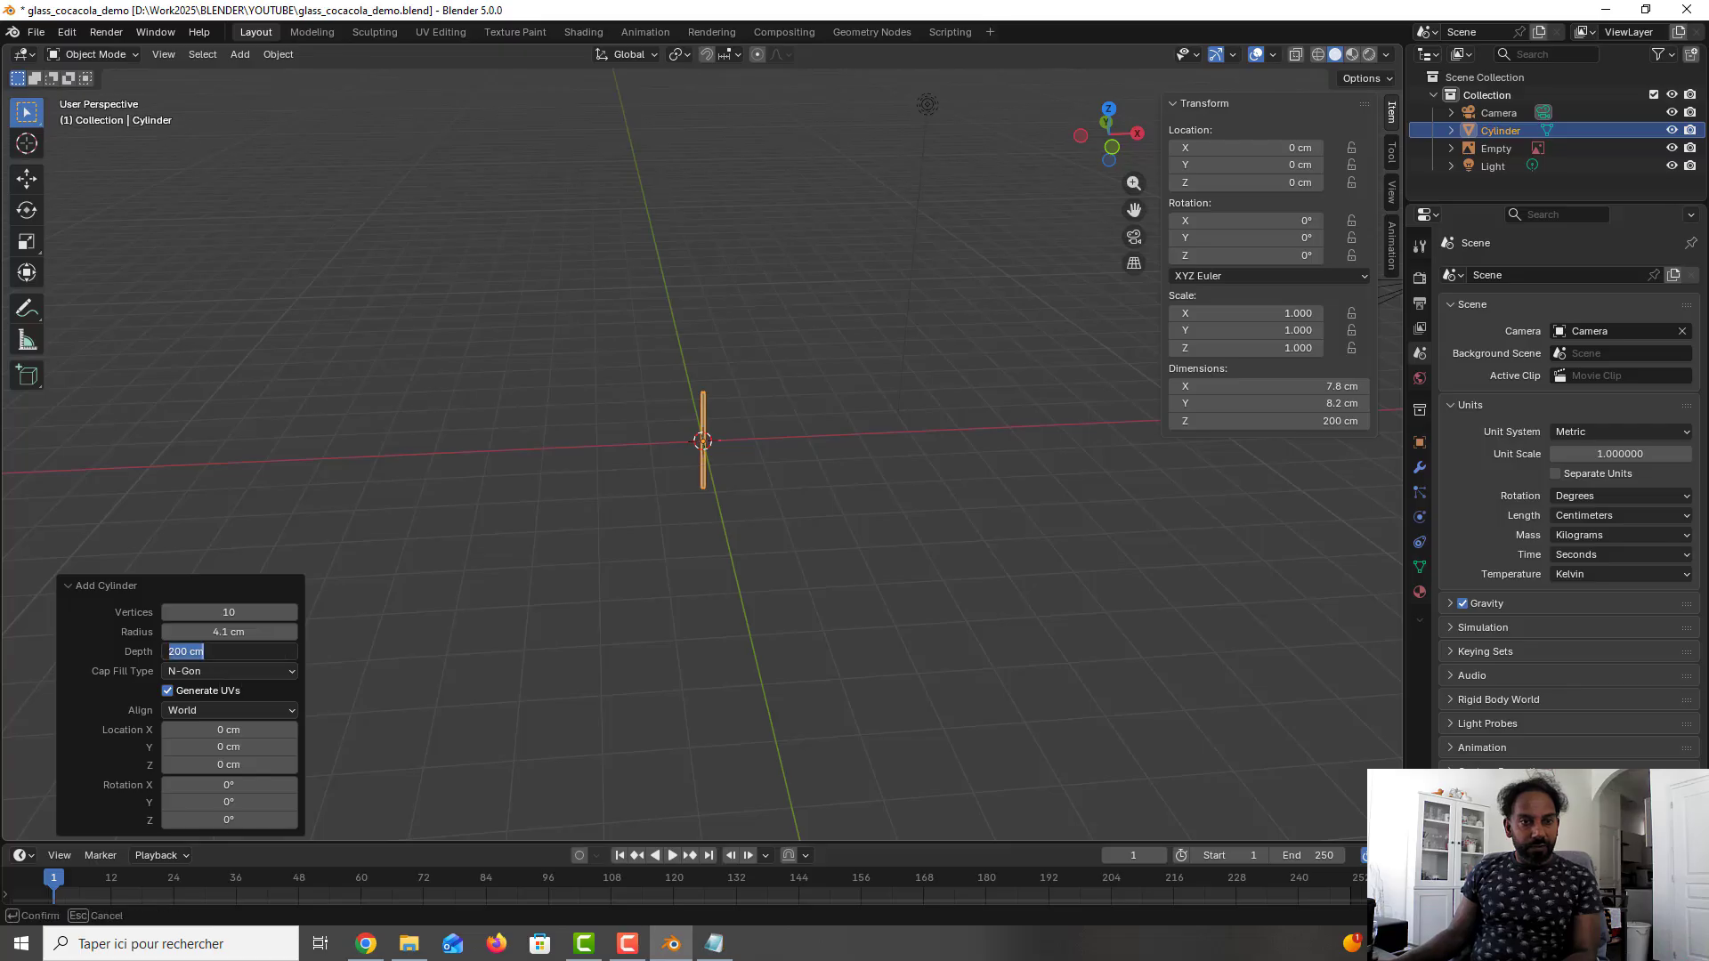
text(15)
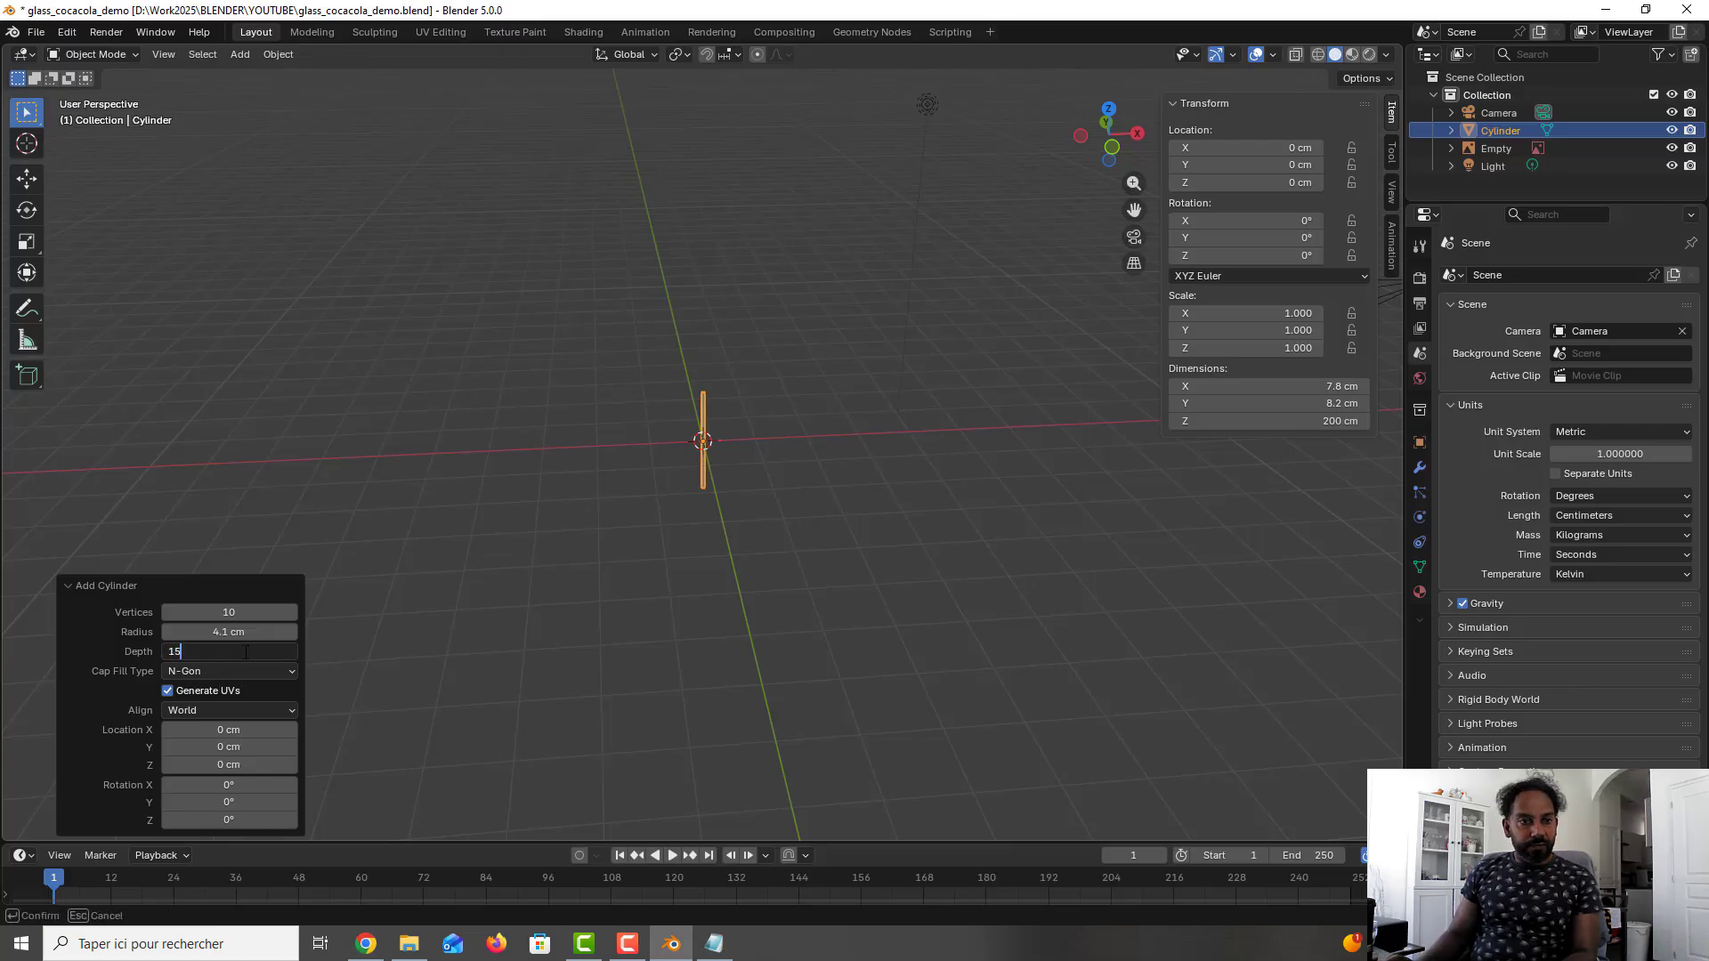
text(.)
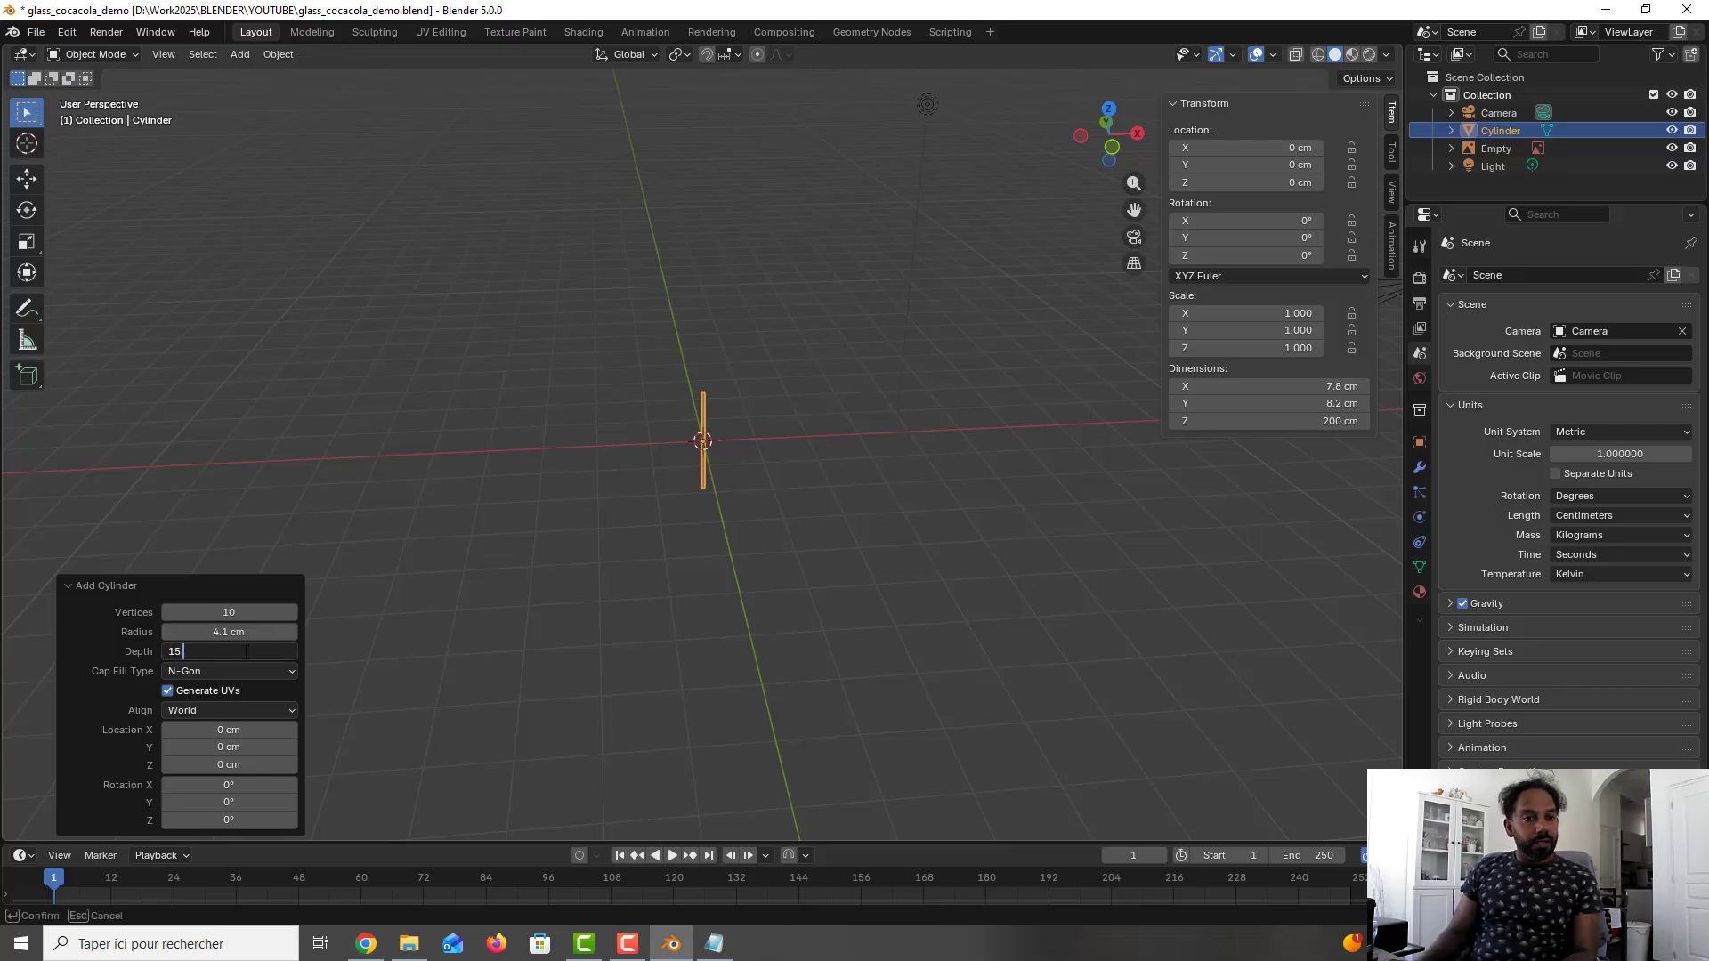
text(5)
key(Return)
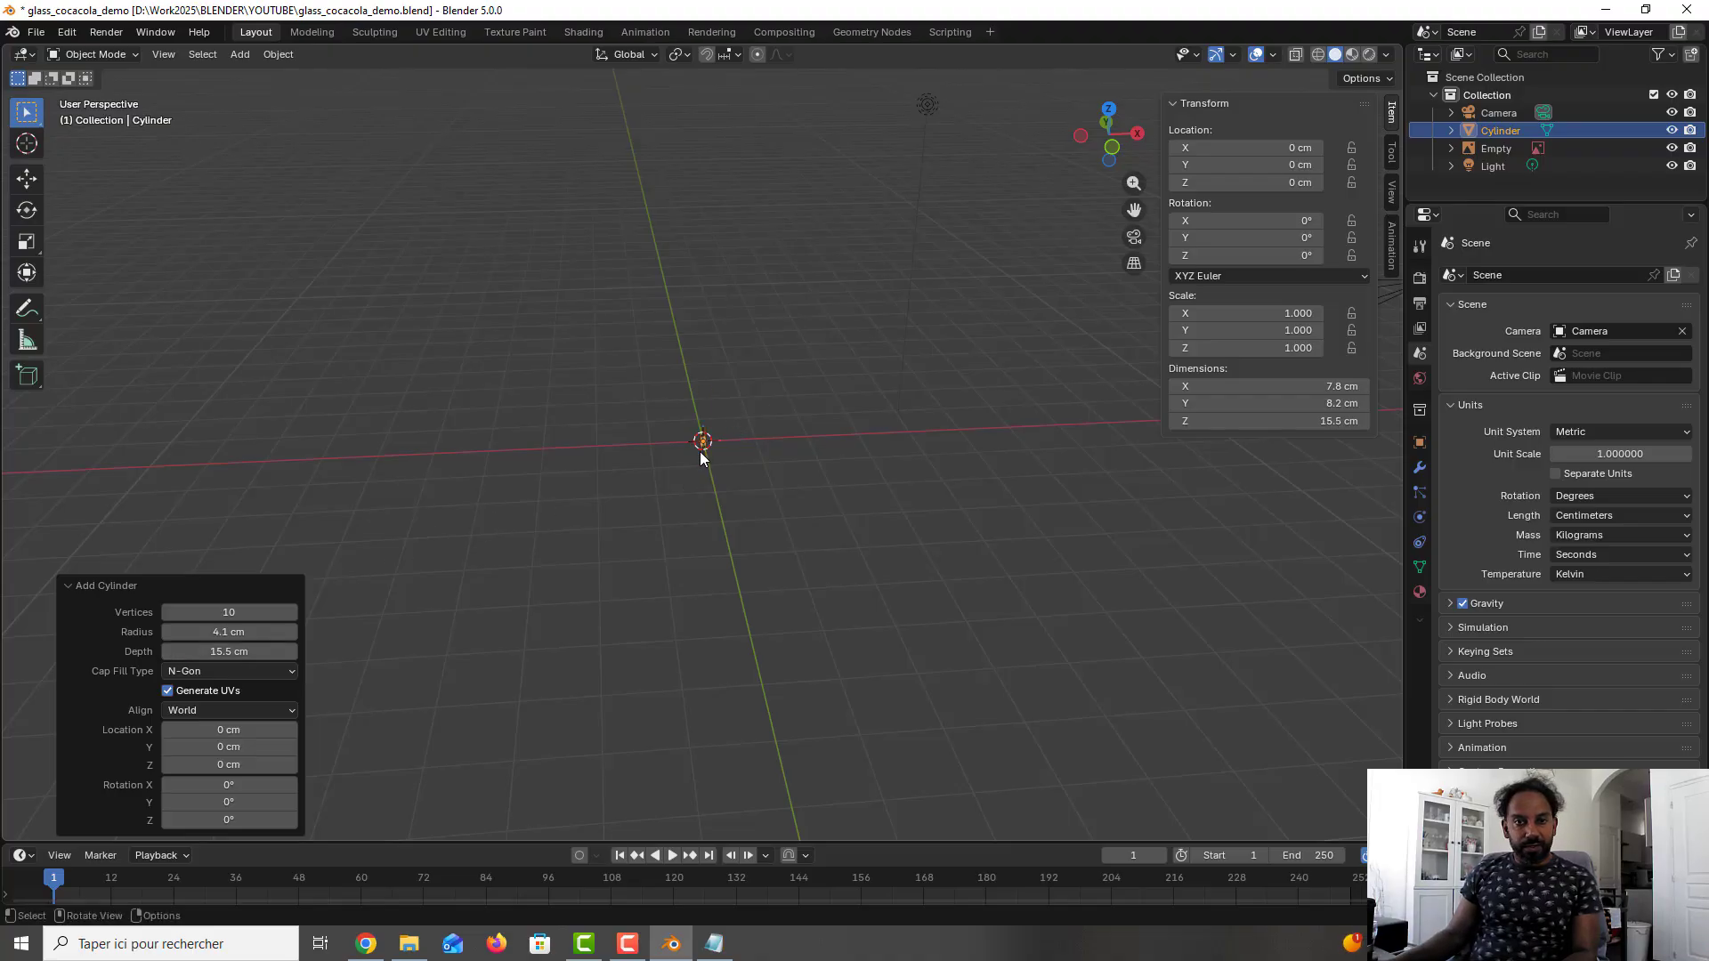
key(KP_Decimal)
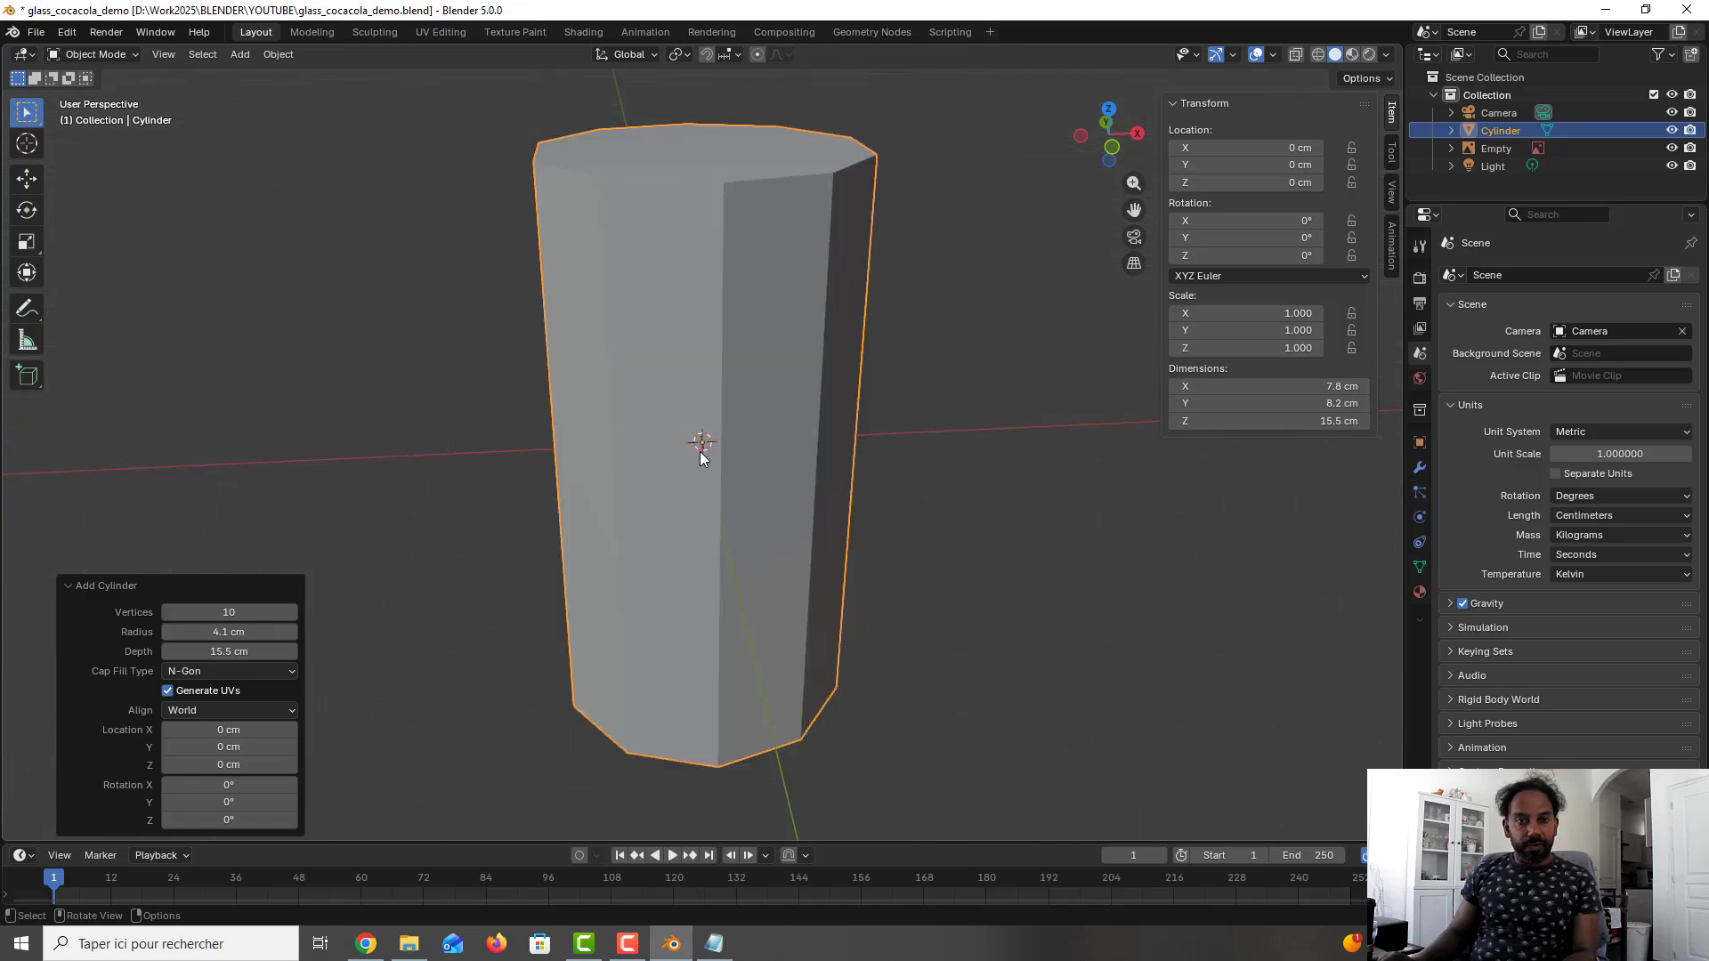
scroll(700, 457, down, 1)
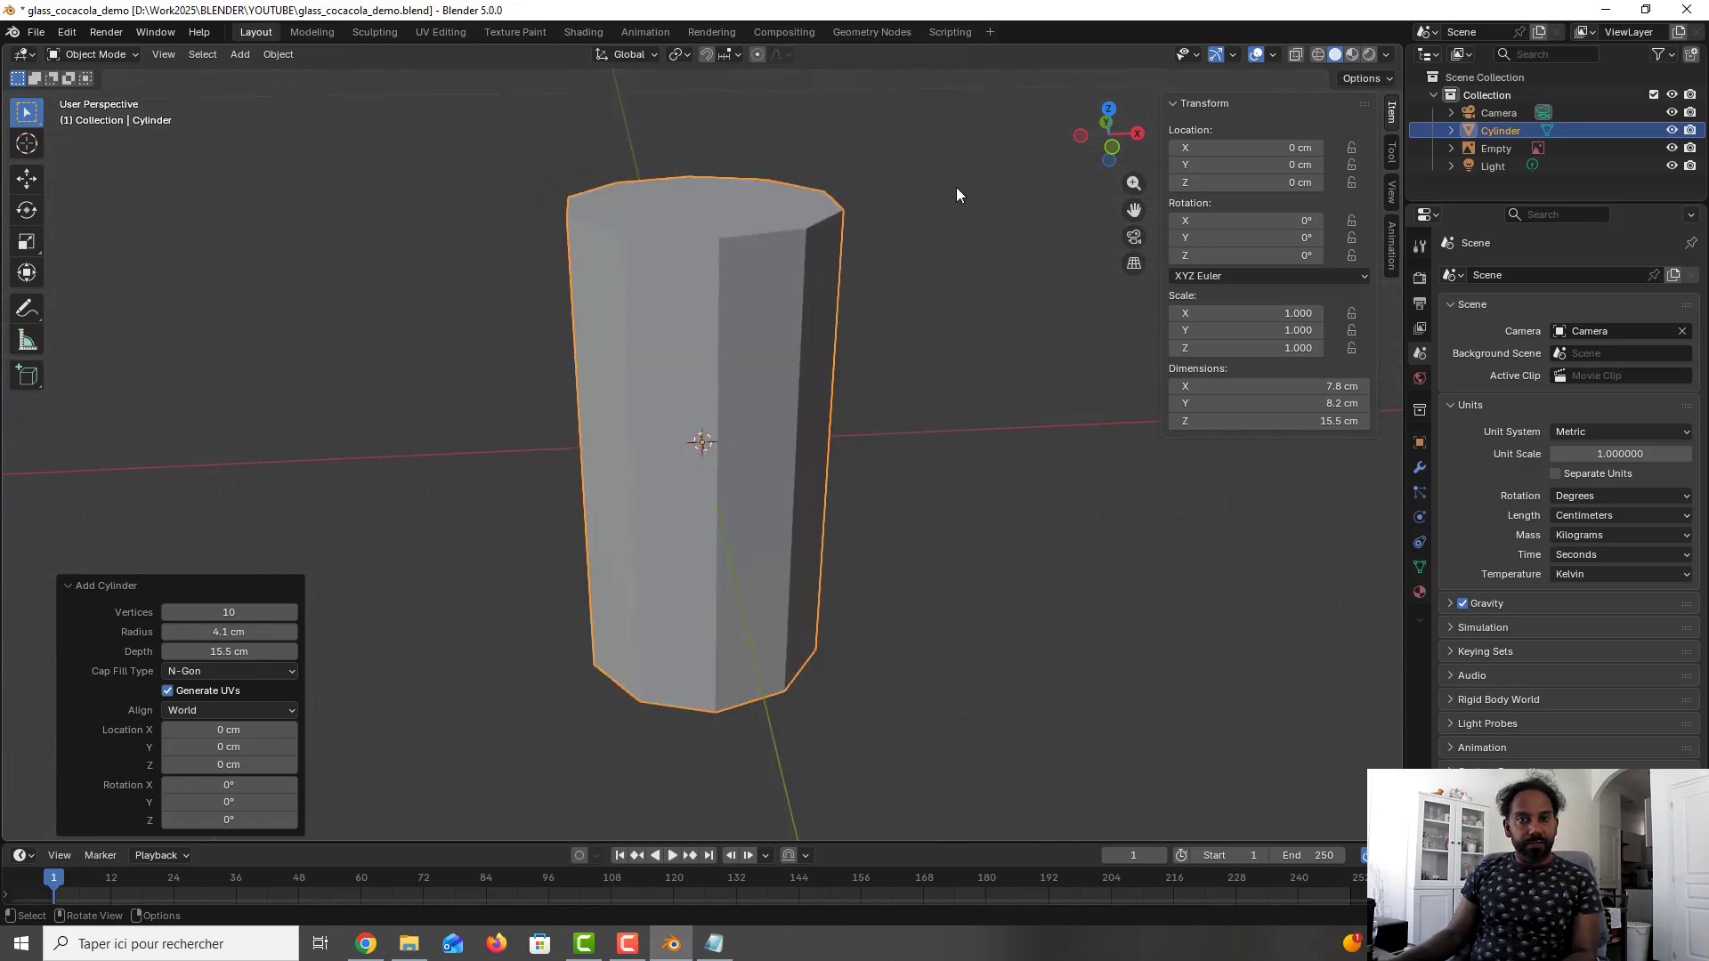
key(ctrl+s)
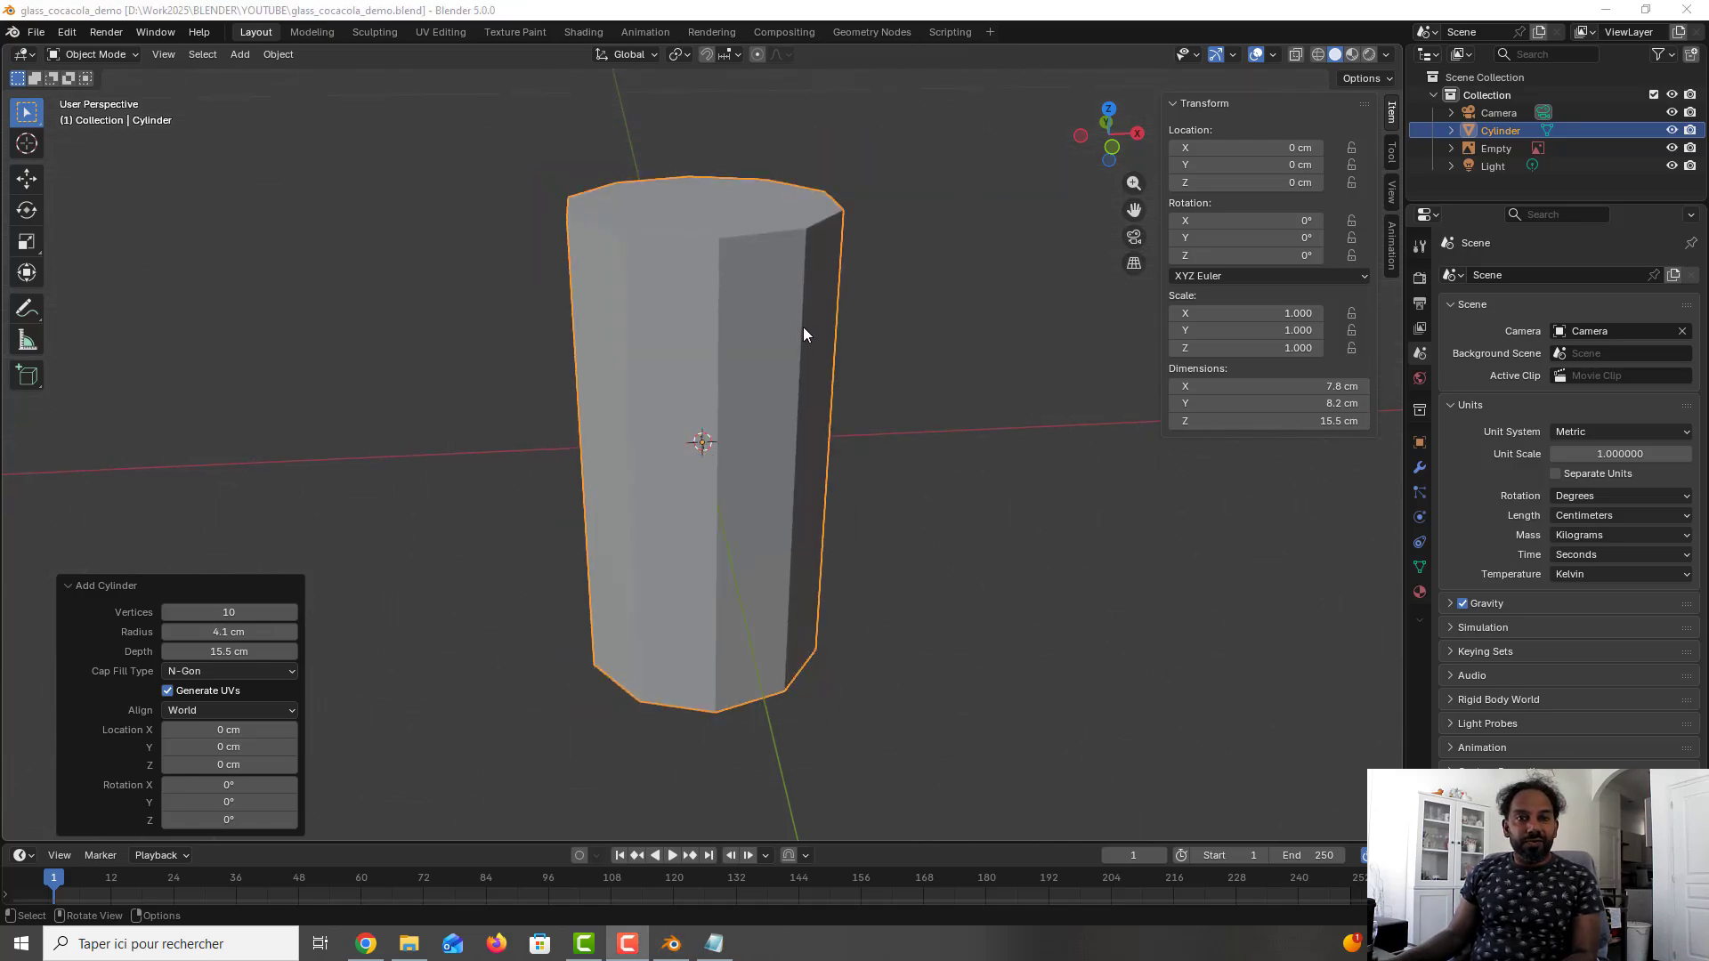
- Select the glass reference image in the front view and switch the viewport to wireframe display
scroll(804, 331, up, 1)
scroll(803, 331, down, 1)
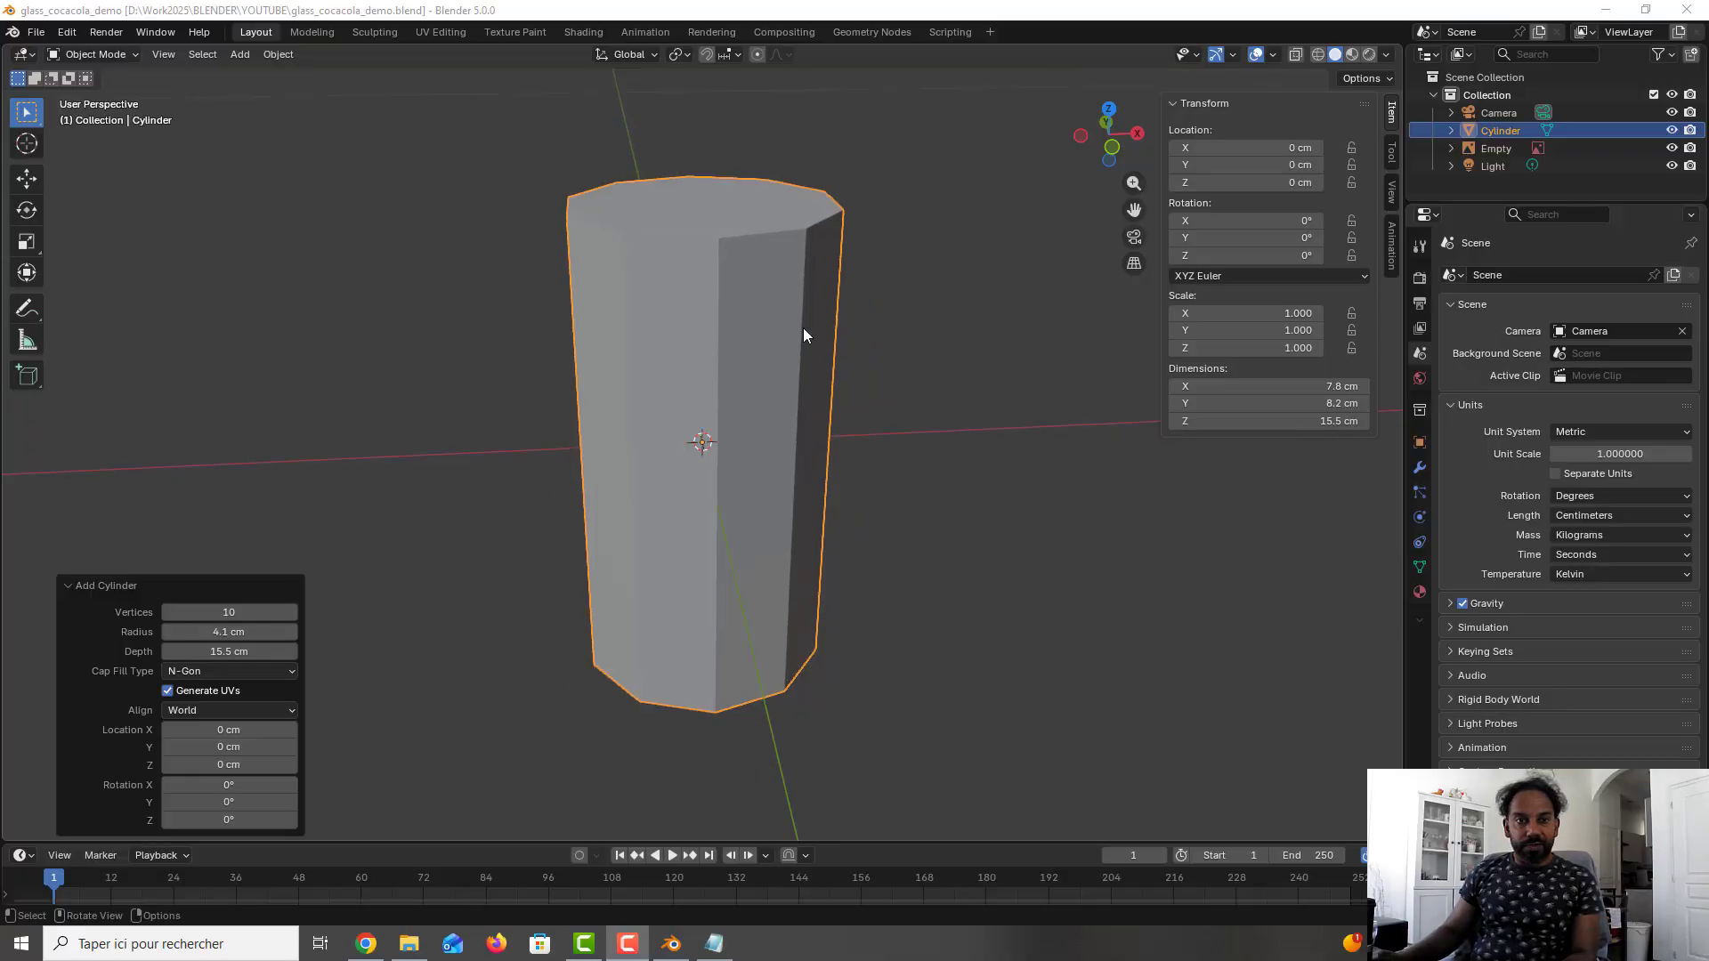
scroll(803, 334, down, 1)
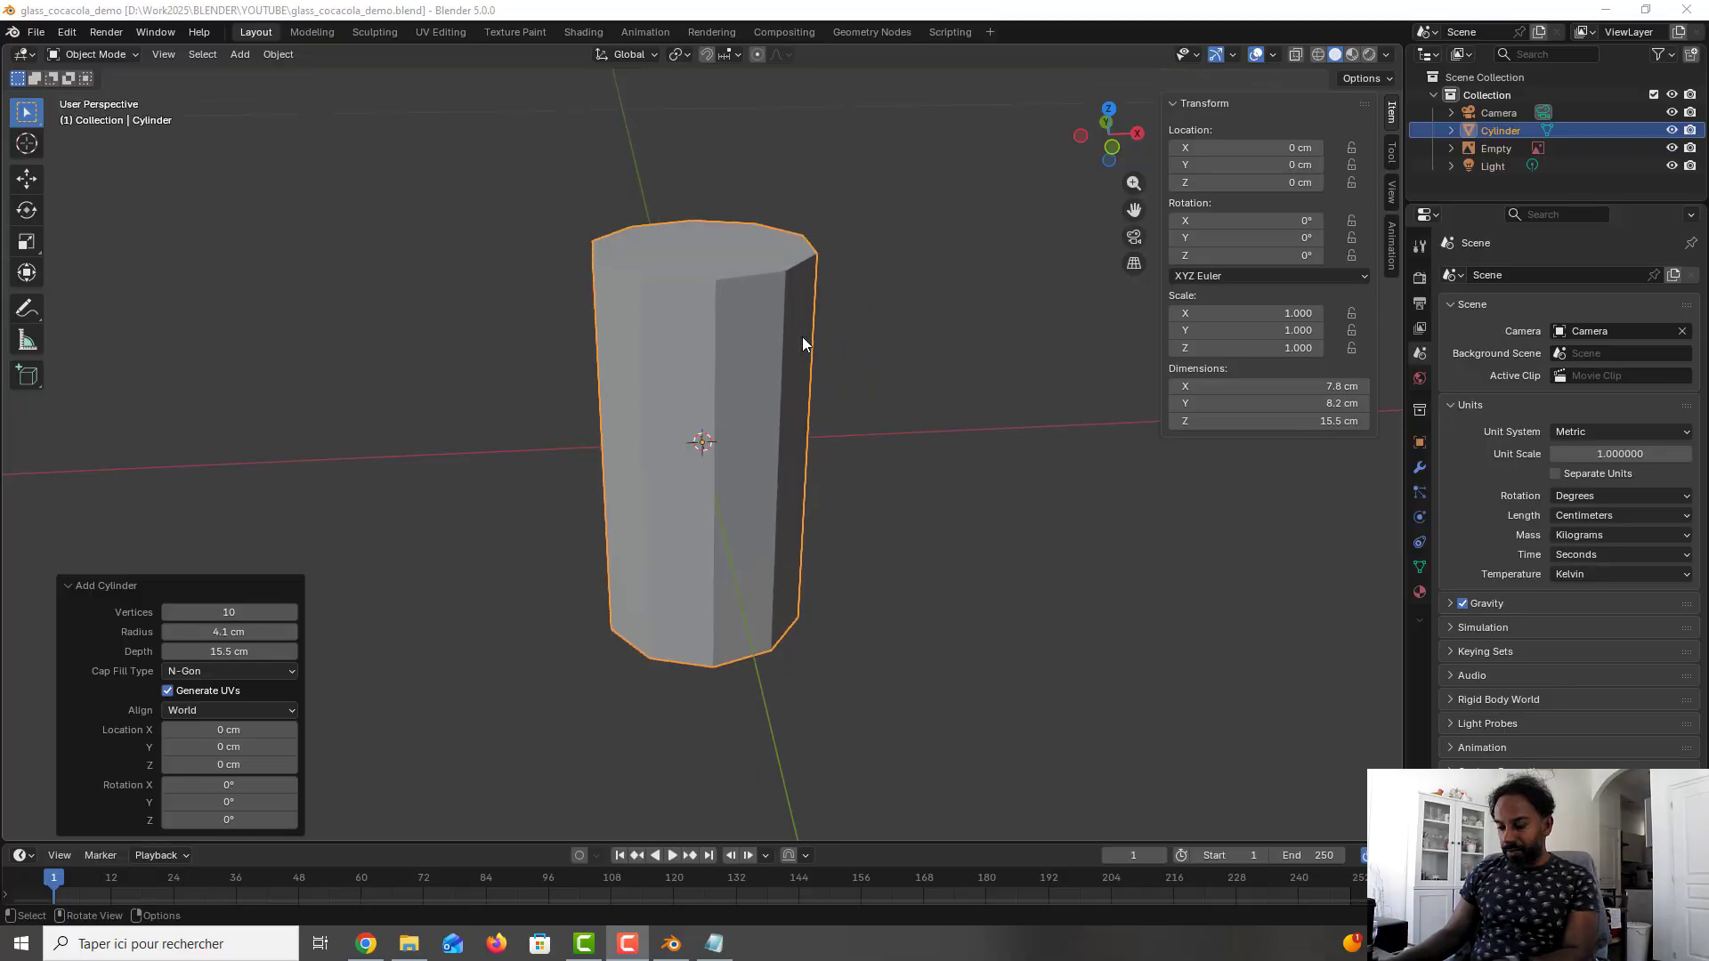
click(784, 345)
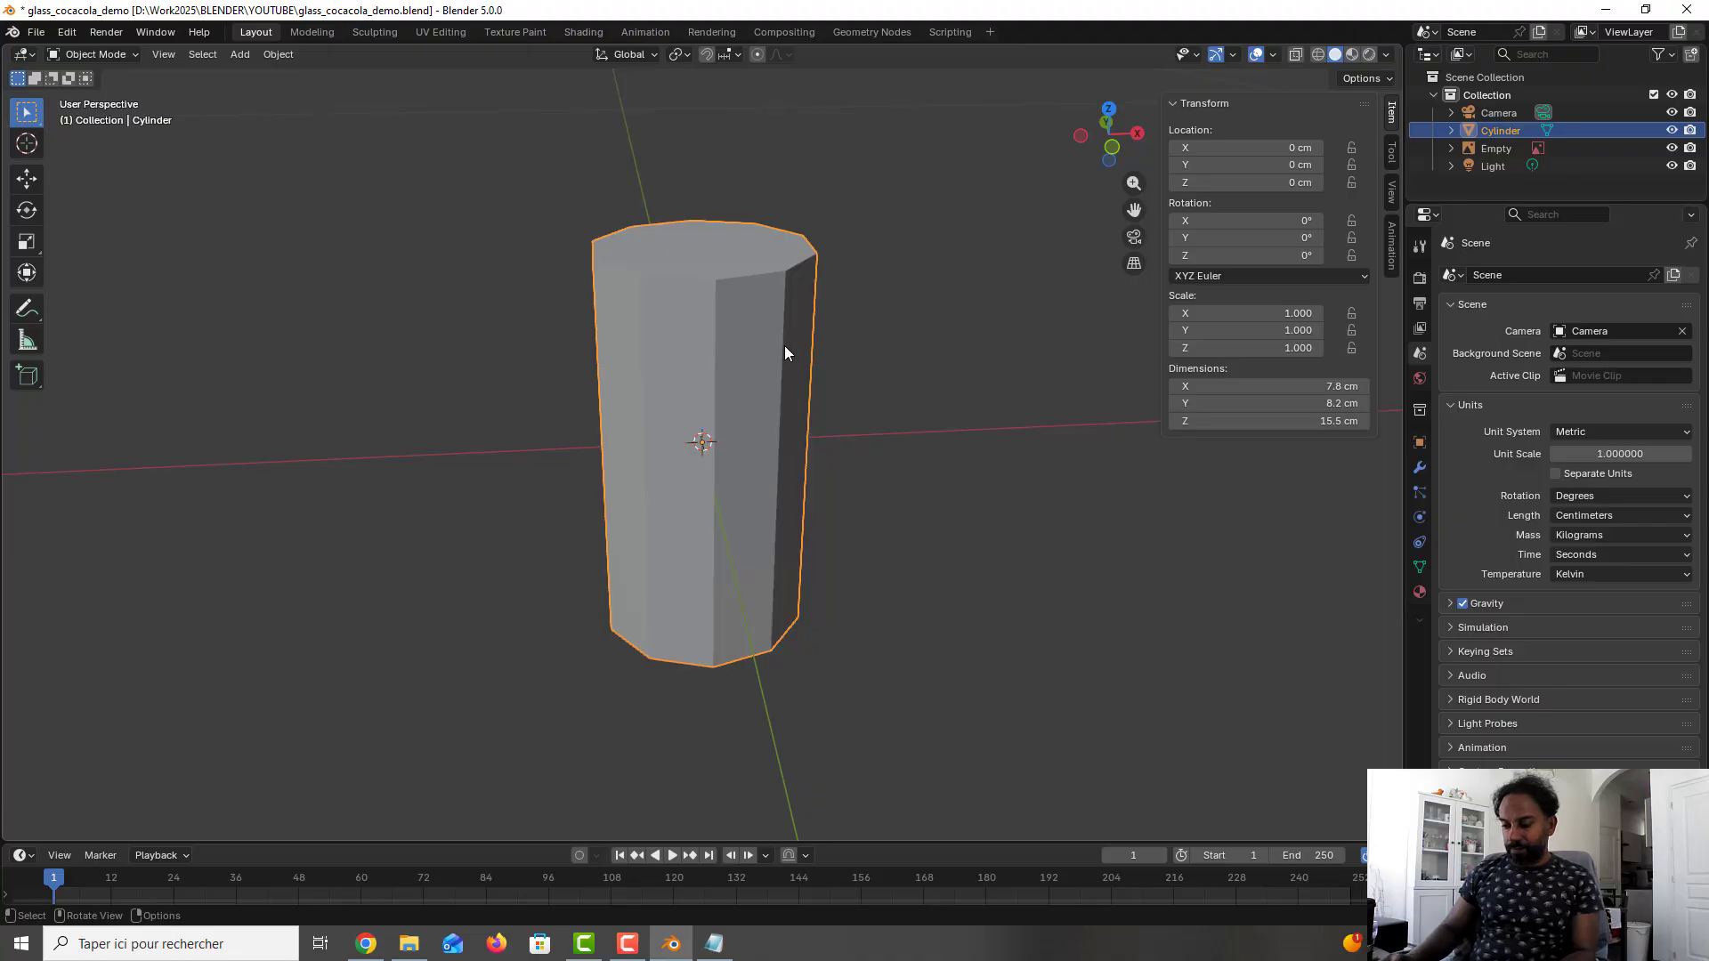
key(KP_1)
scroll(782, 360, down, 10)
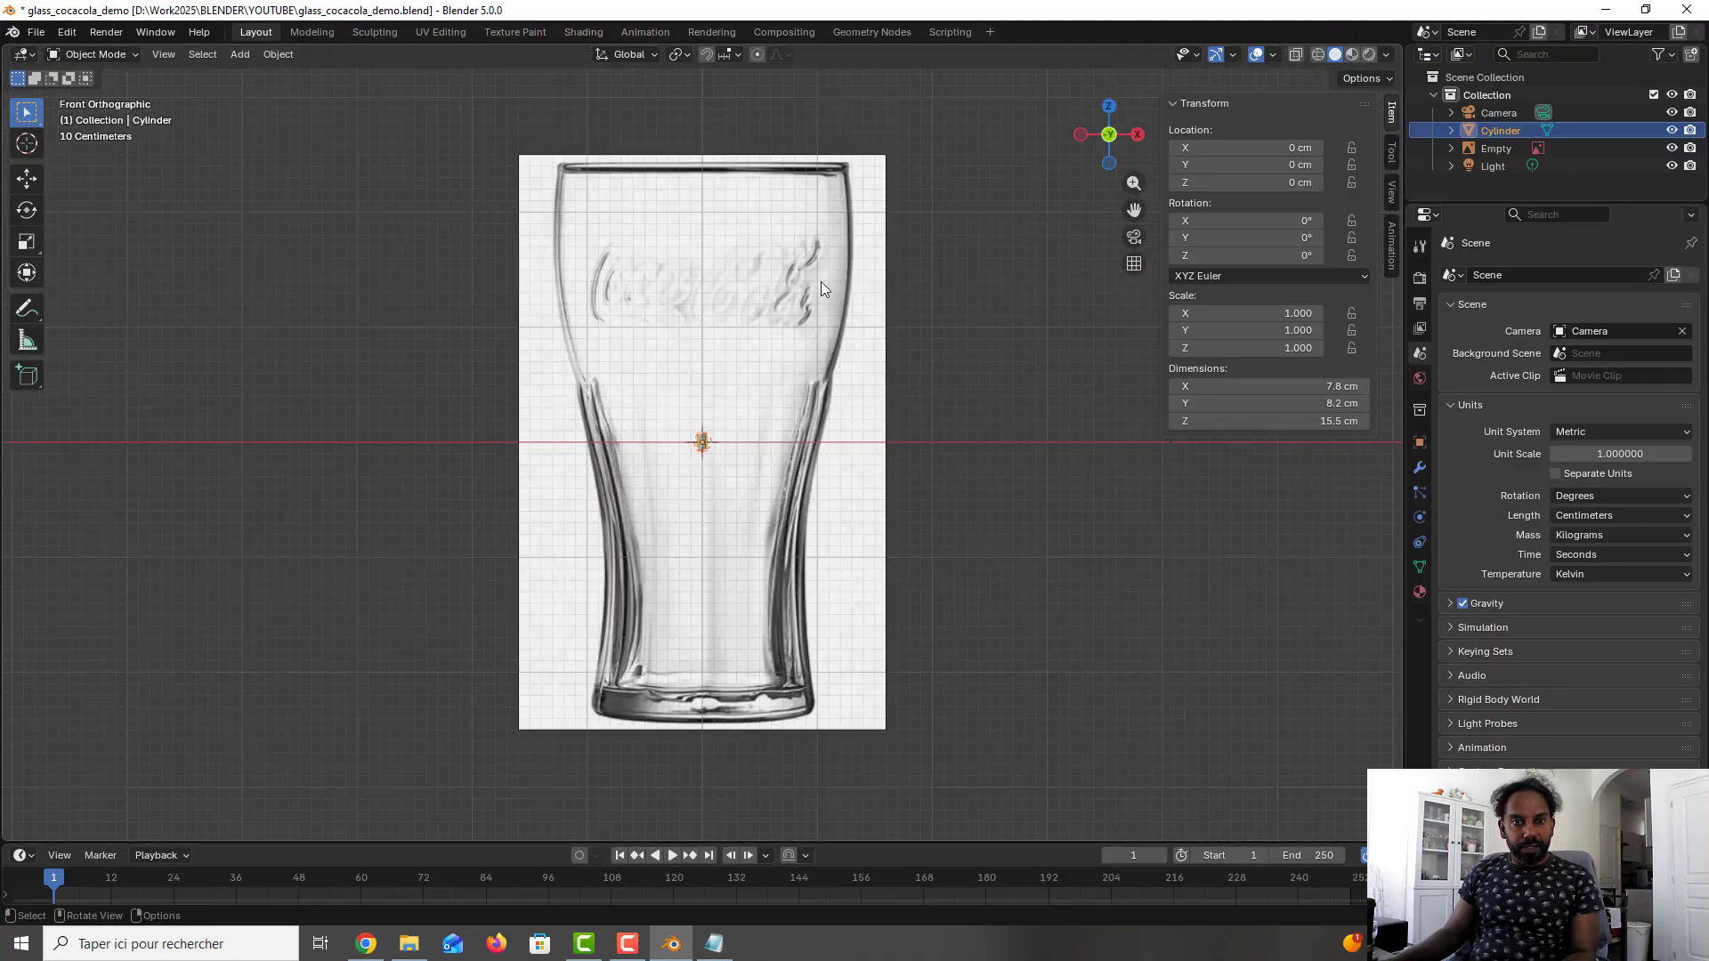
click(821, 281)
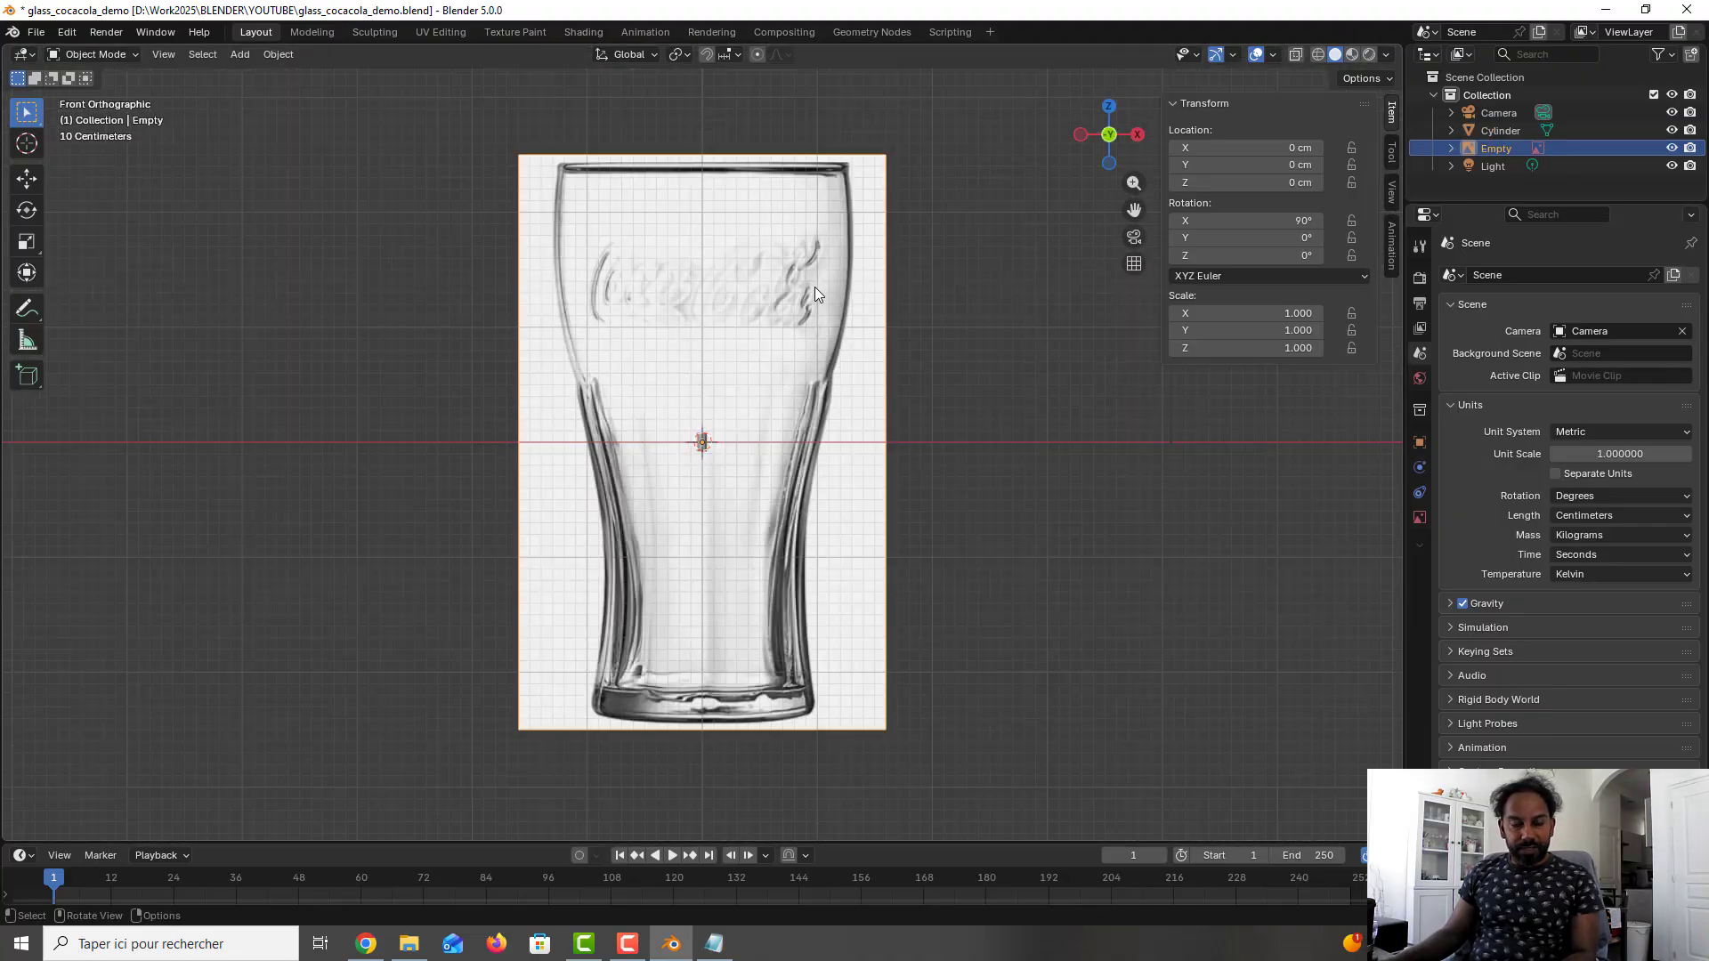
click(1317, 54)
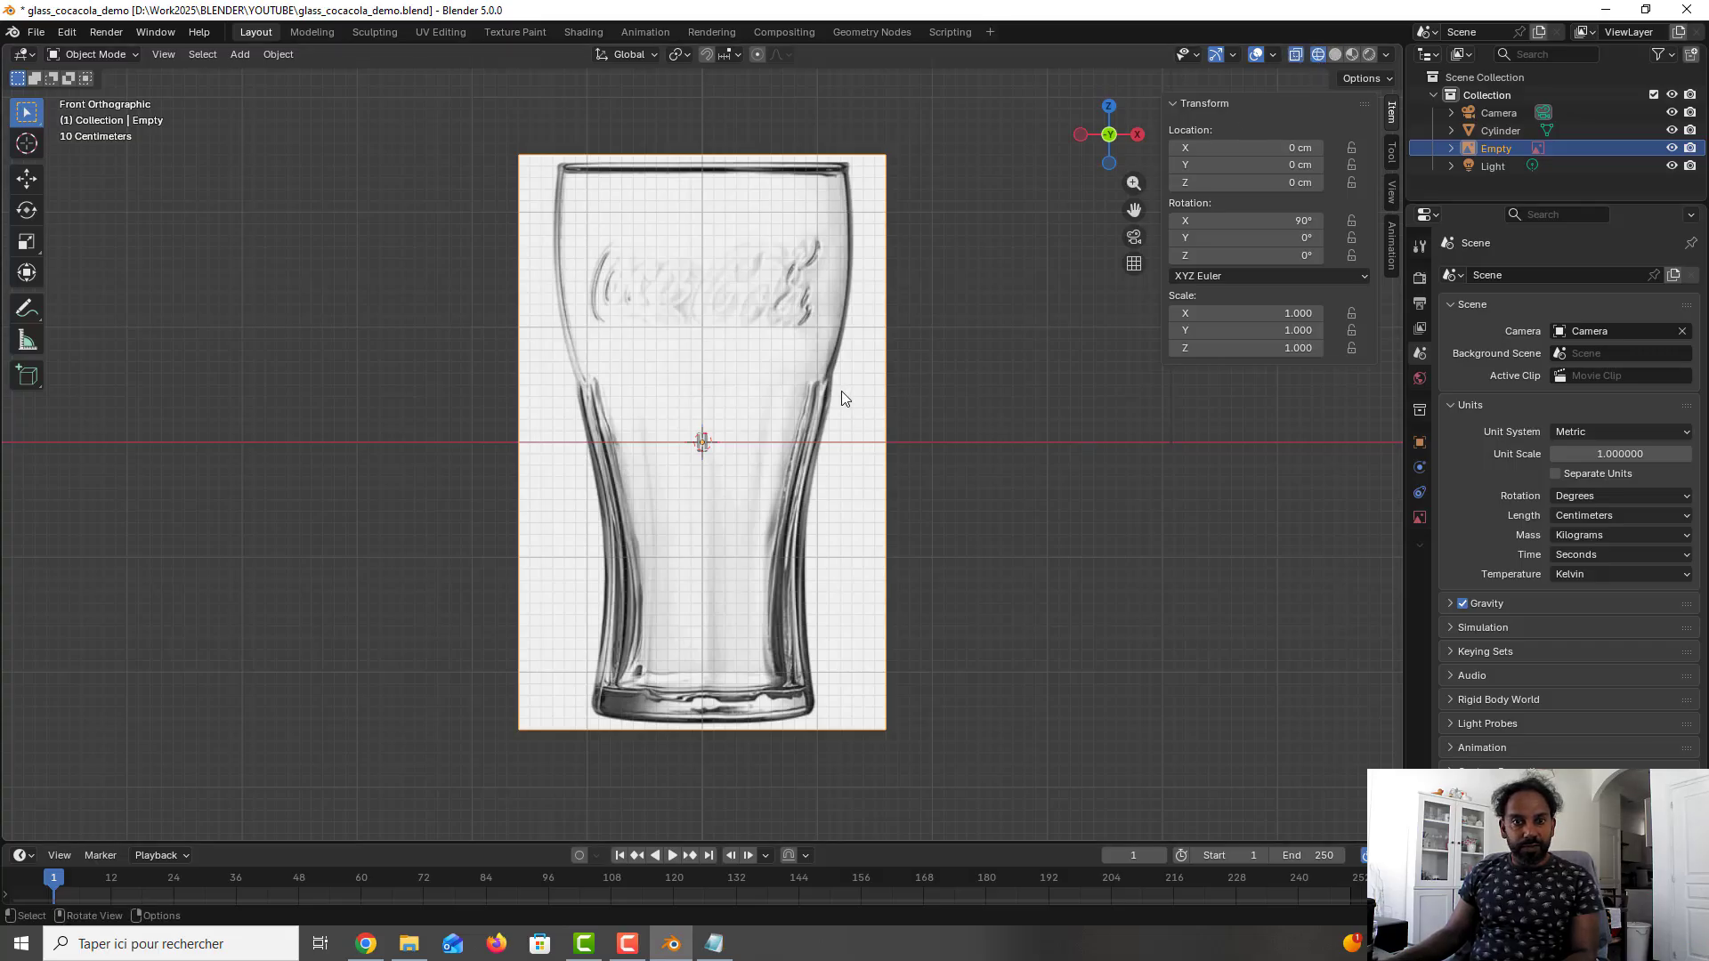
- Scale the glass reference image down uniformly to about 0.031 so it approaches the cylinder's size
key(s)
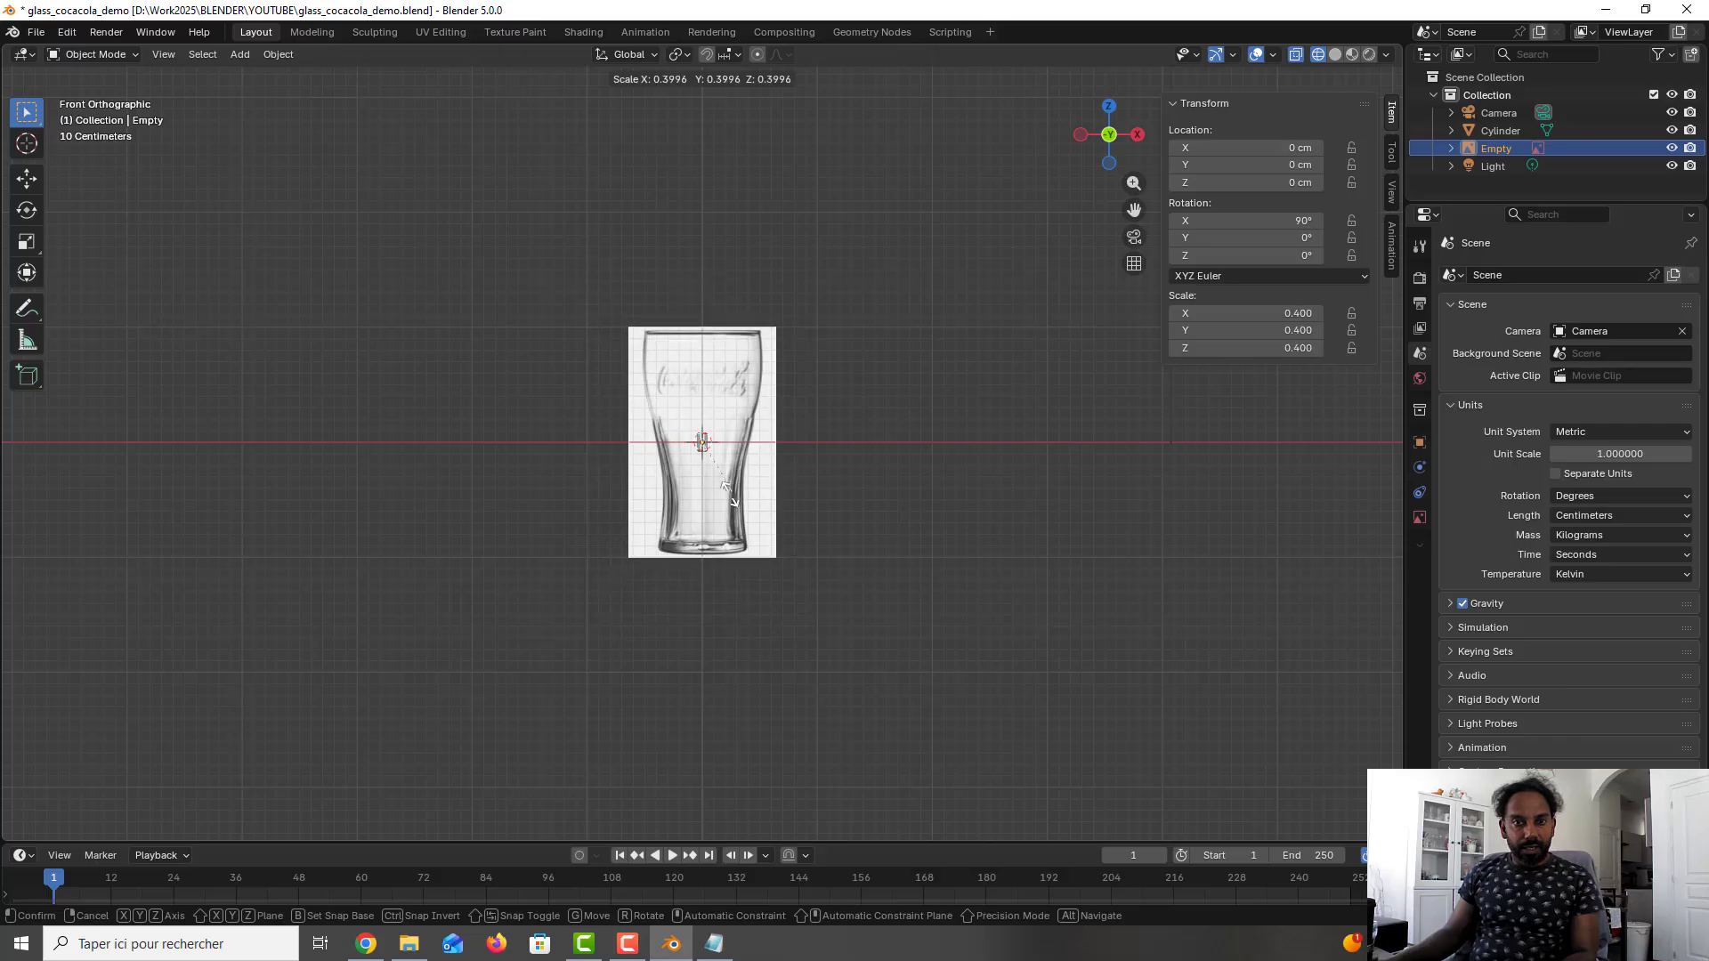
click(703, 442)
scroll(703, 438, up, 10)
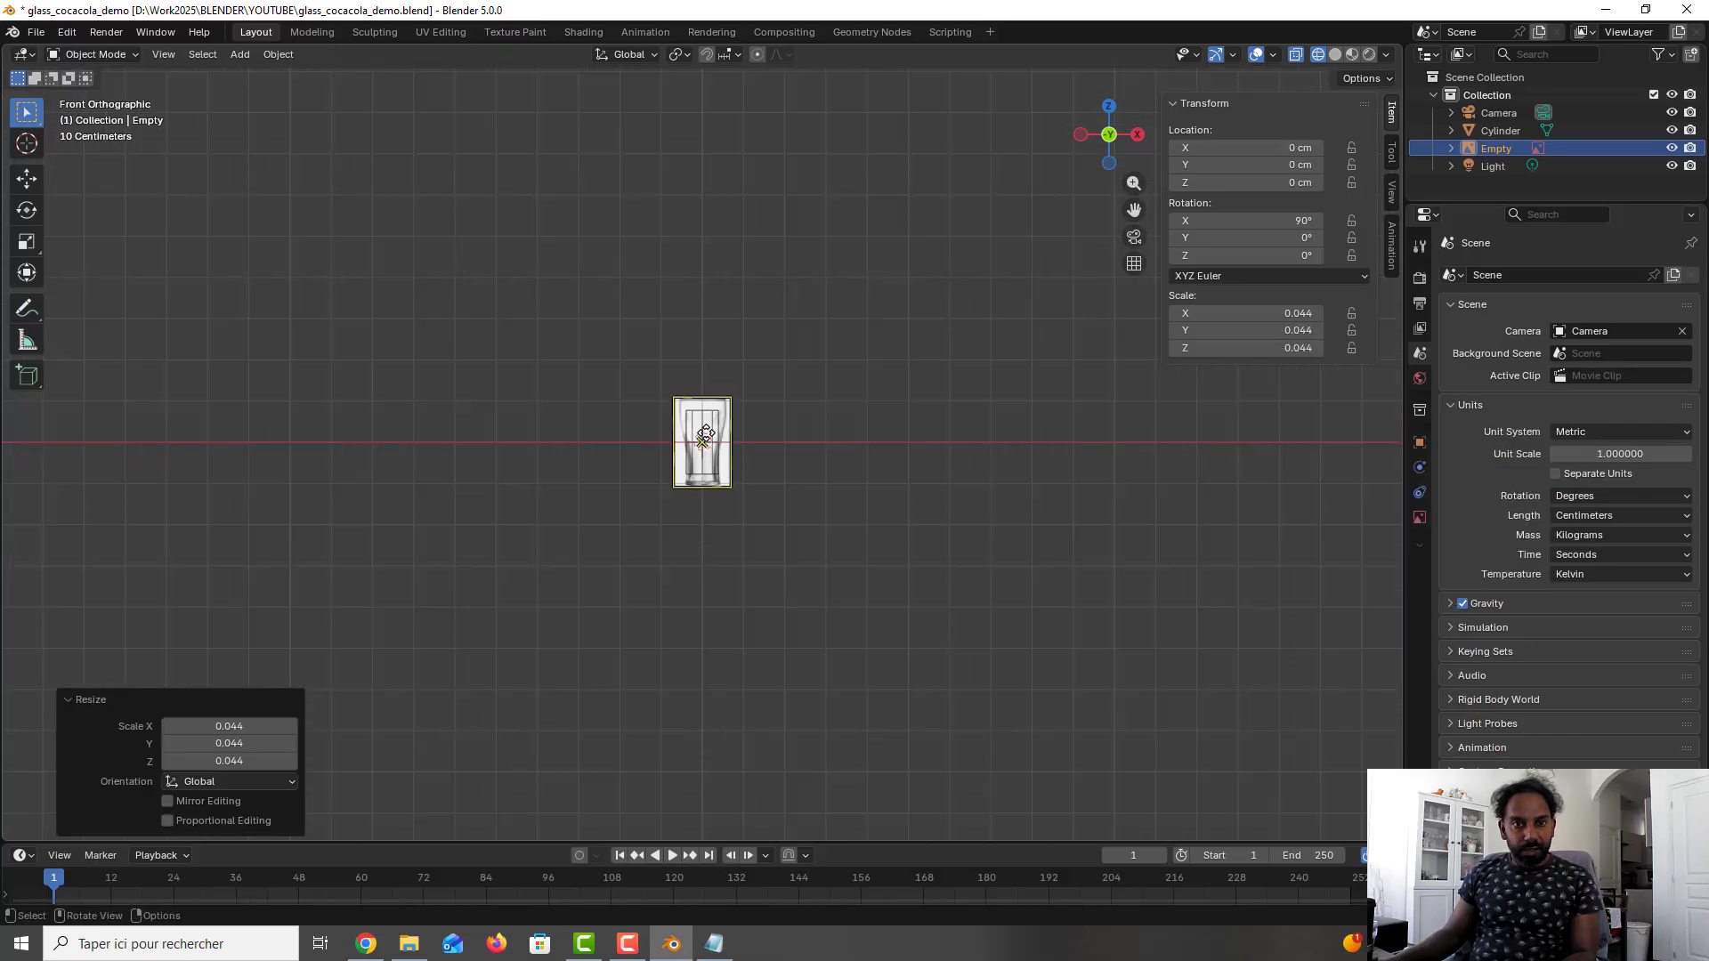
scroll(705, 434, up, 2)
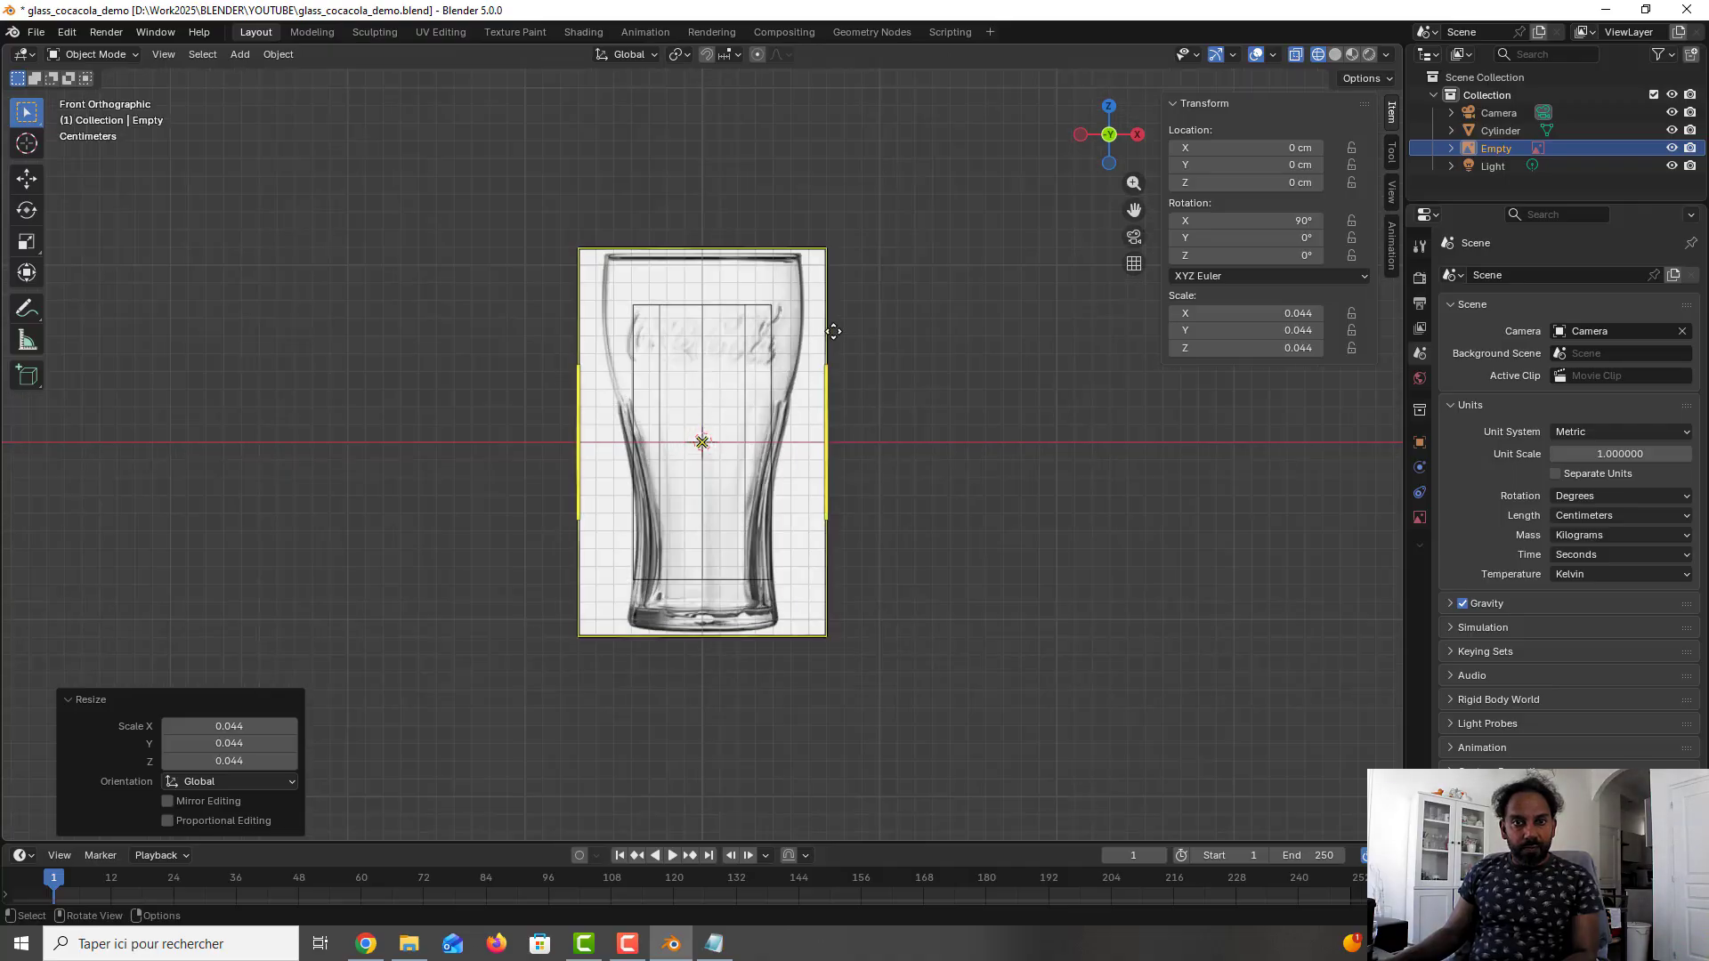
key(s)
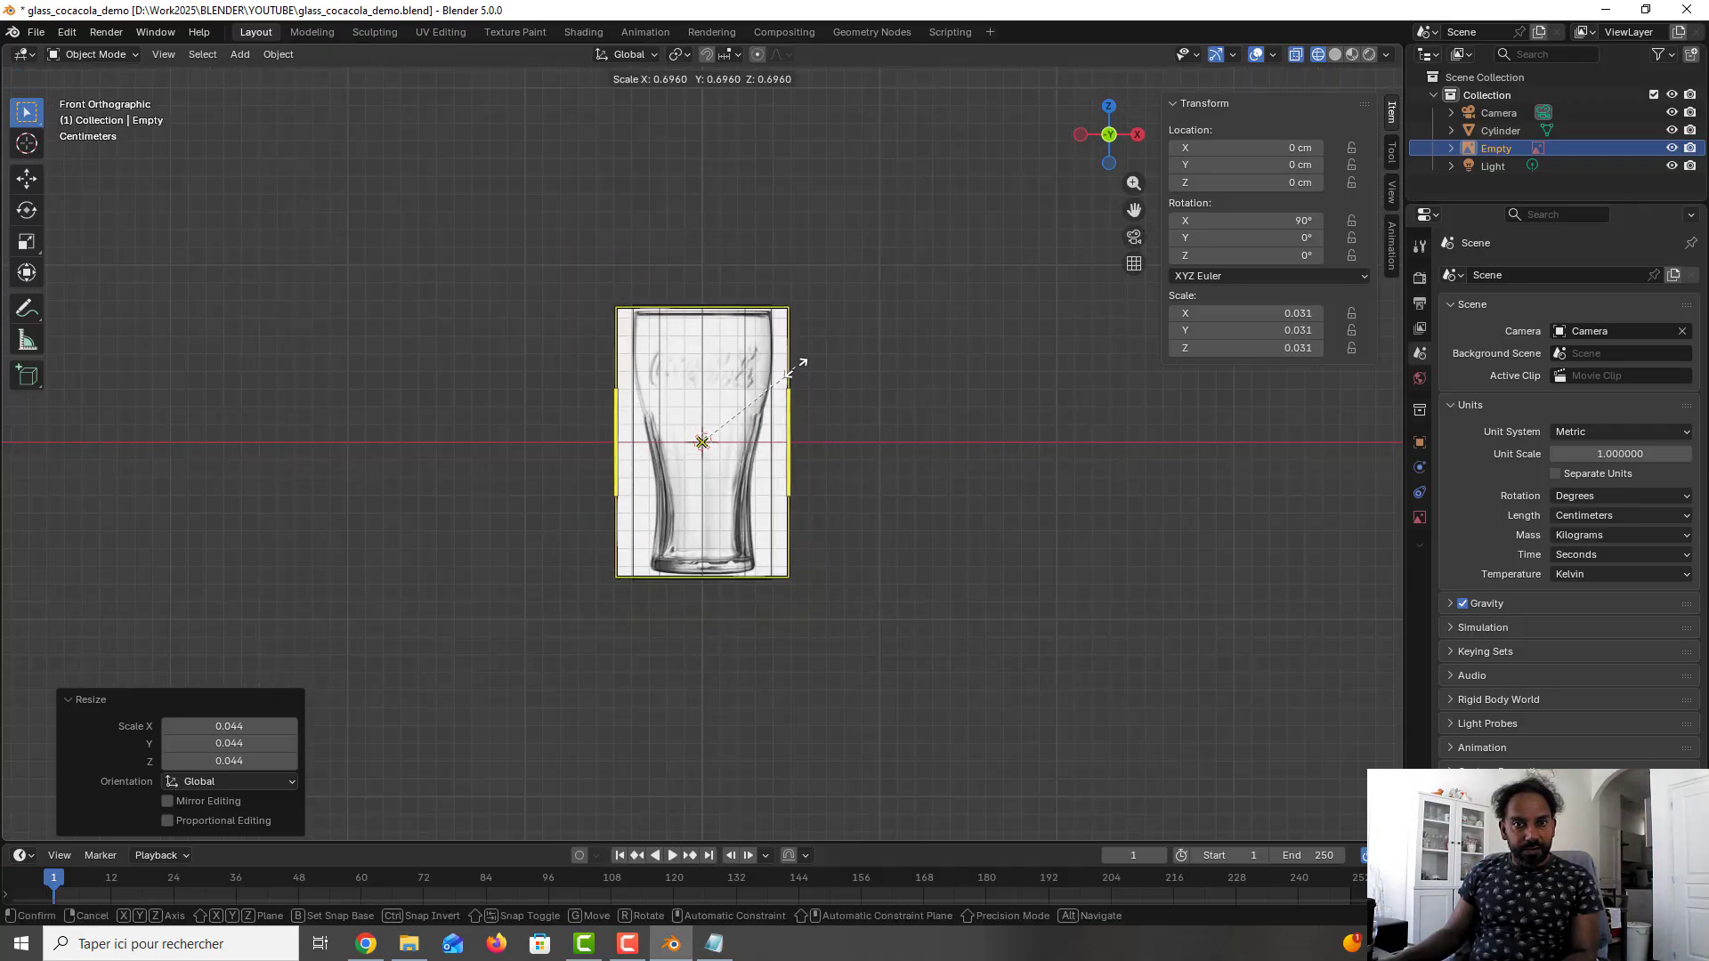
click(790, 372)
- Enlarge the reference image by a factor of about 1.043 to fit the glass to the cylinder's height, and save the file
scroll(753, 397, up, 3)
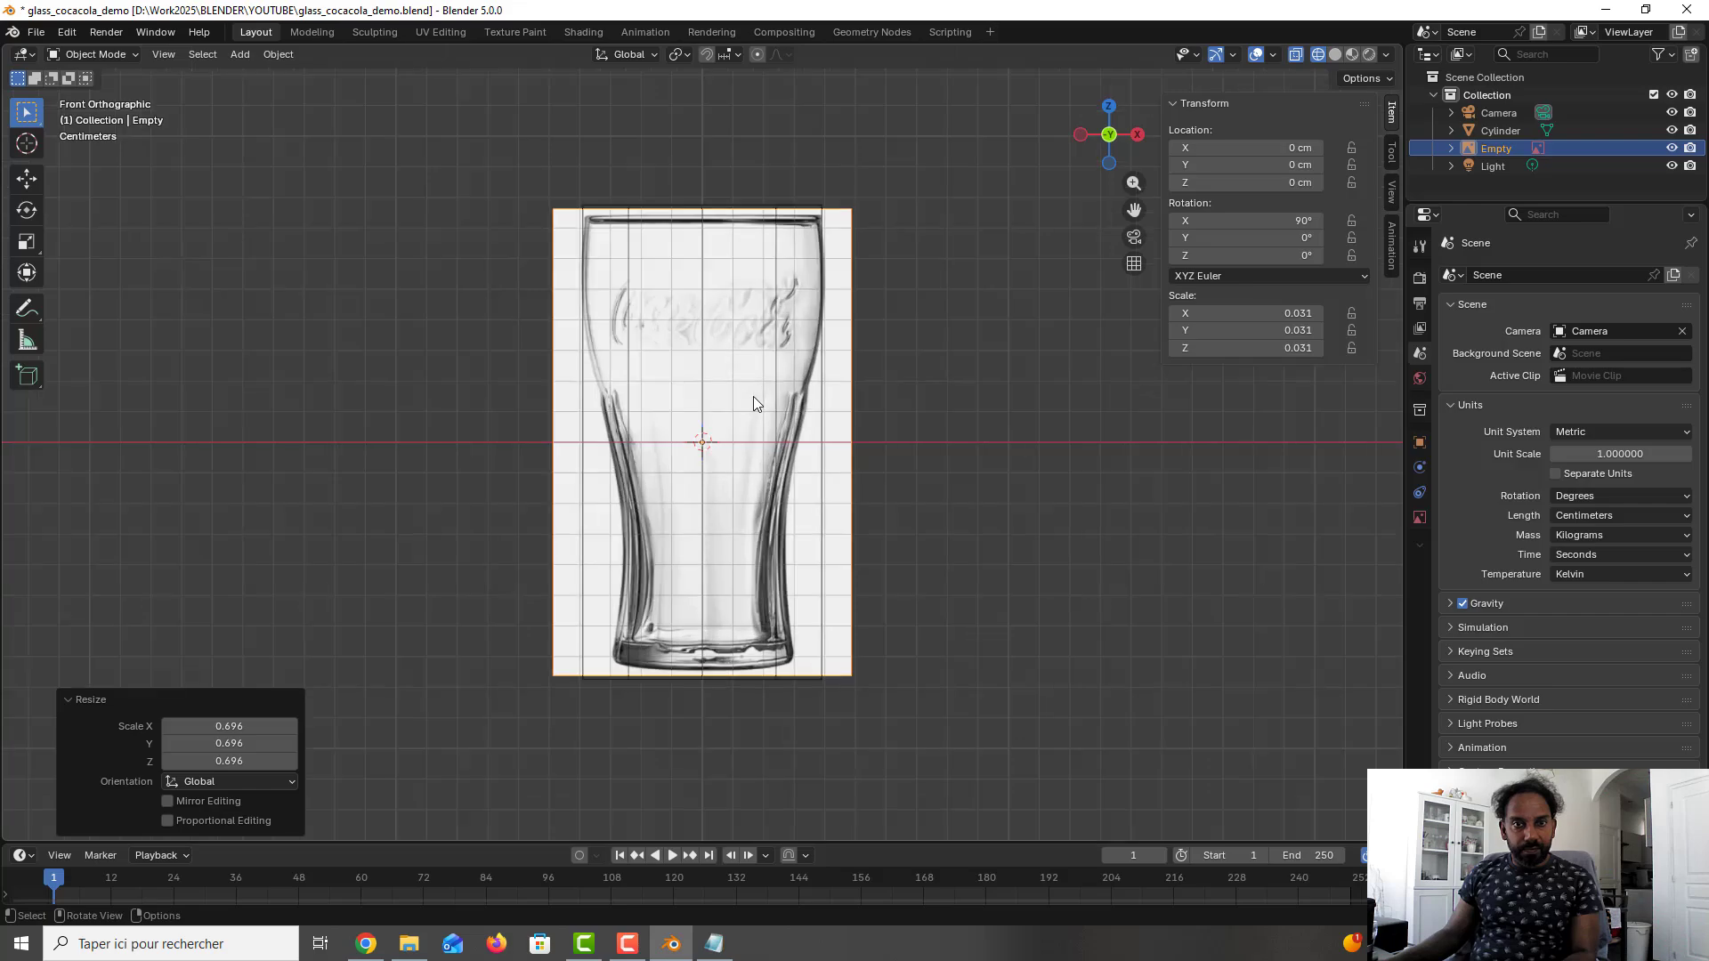
shift+middle_drag(744, 436, 742, 477)
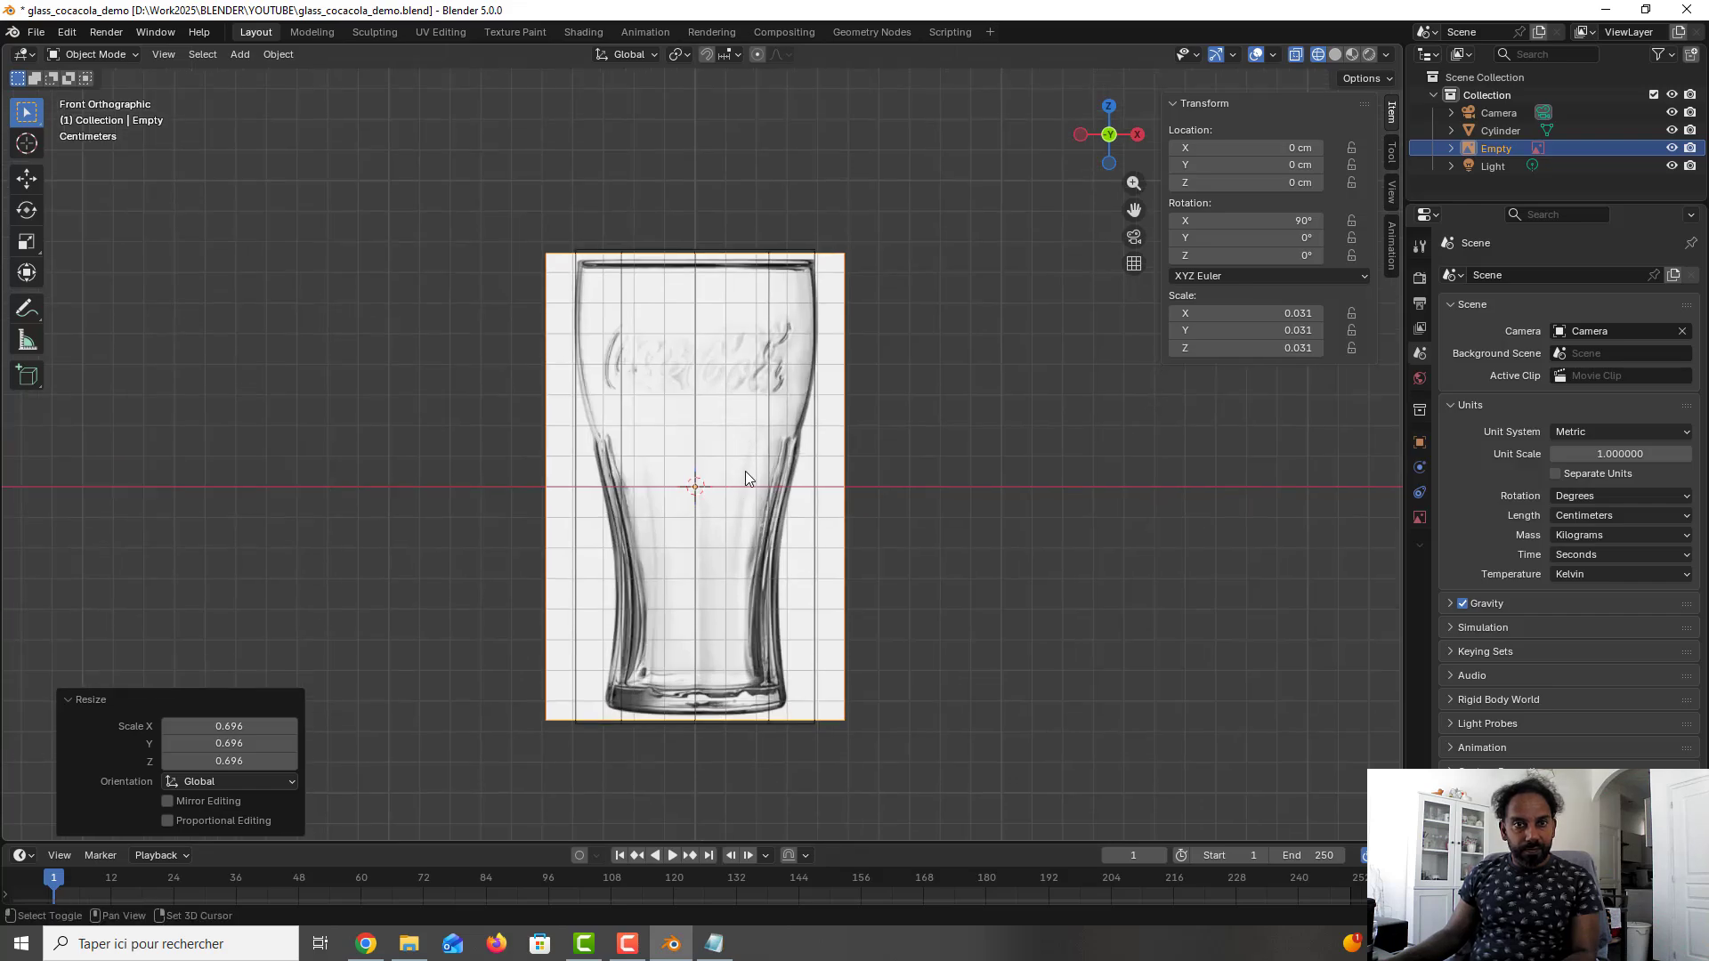
key(s)
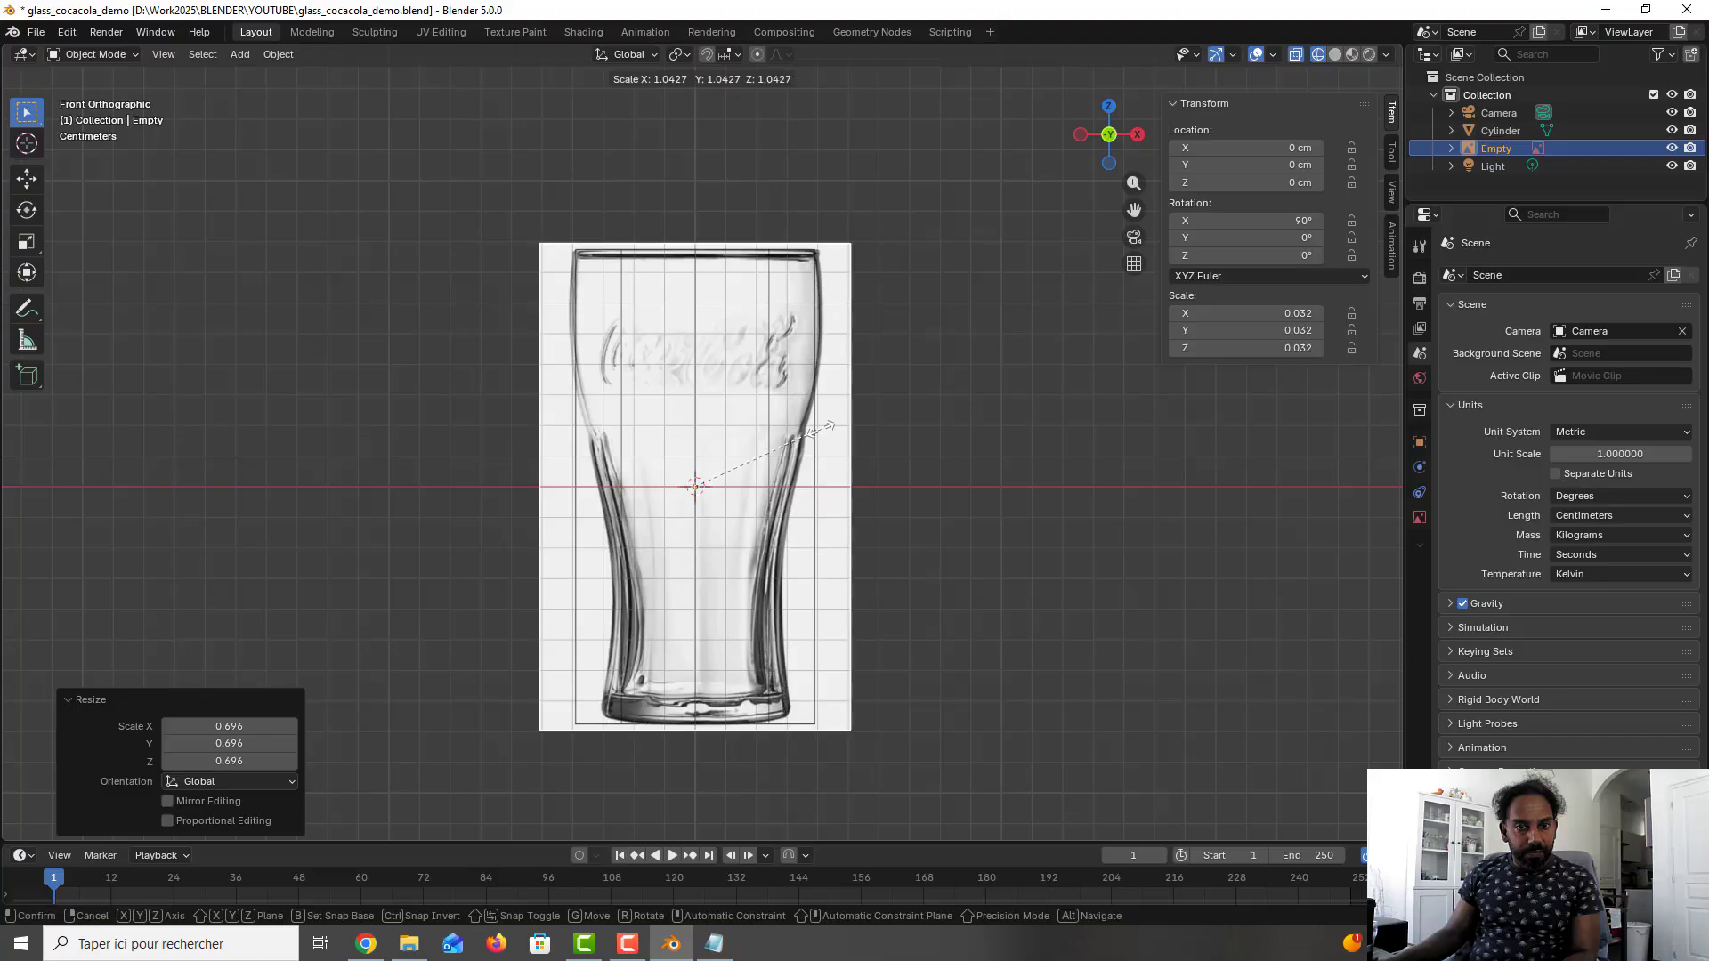
click(814, 431)
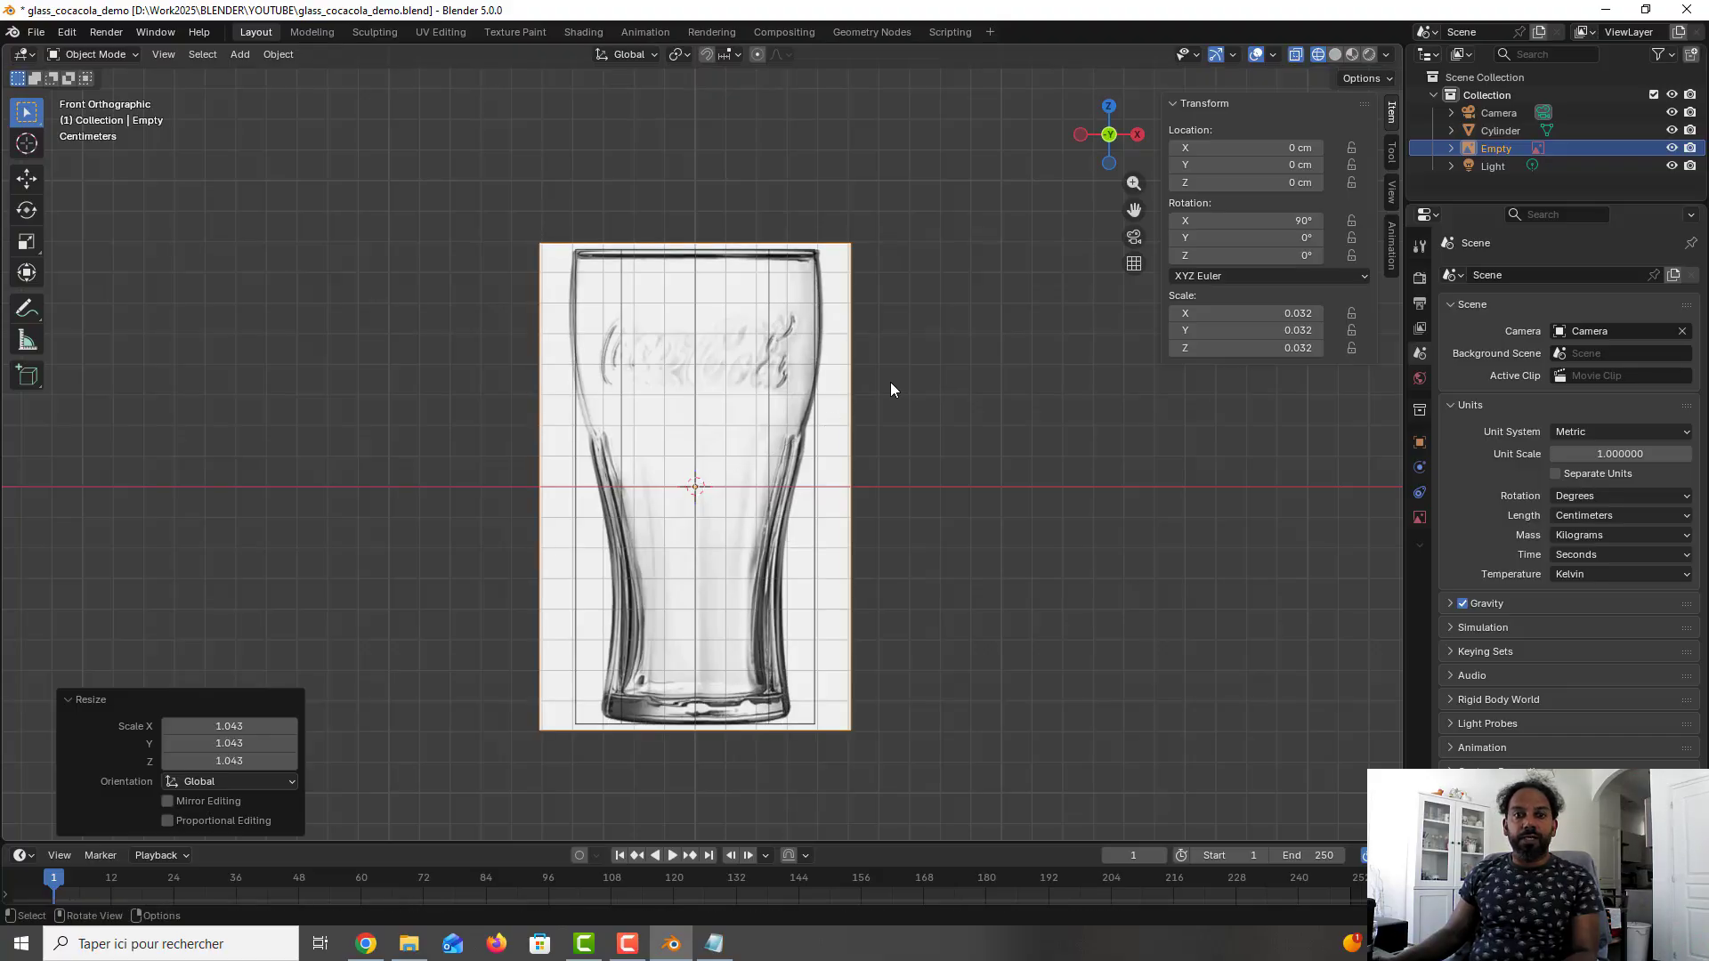
key(ctrl+s)
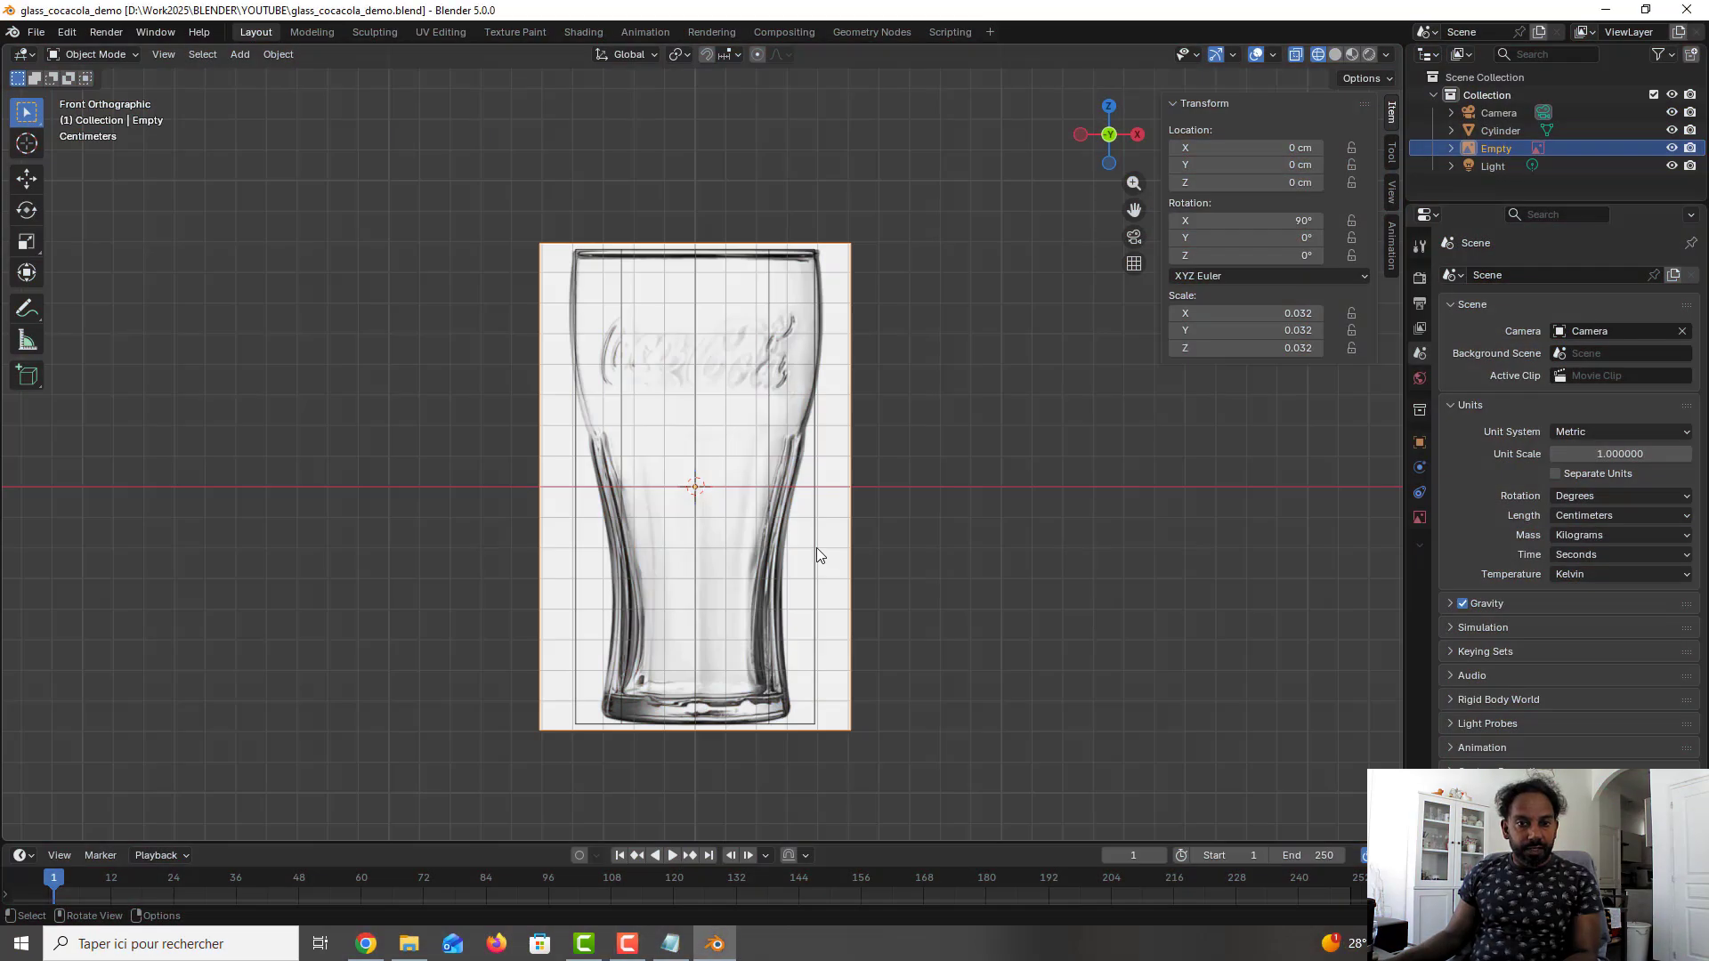
- Enter Edit Mode on the cylinder and add four evenly spaced horizontal loop cuts without sliding them
click(813, 550)
key(Tab)
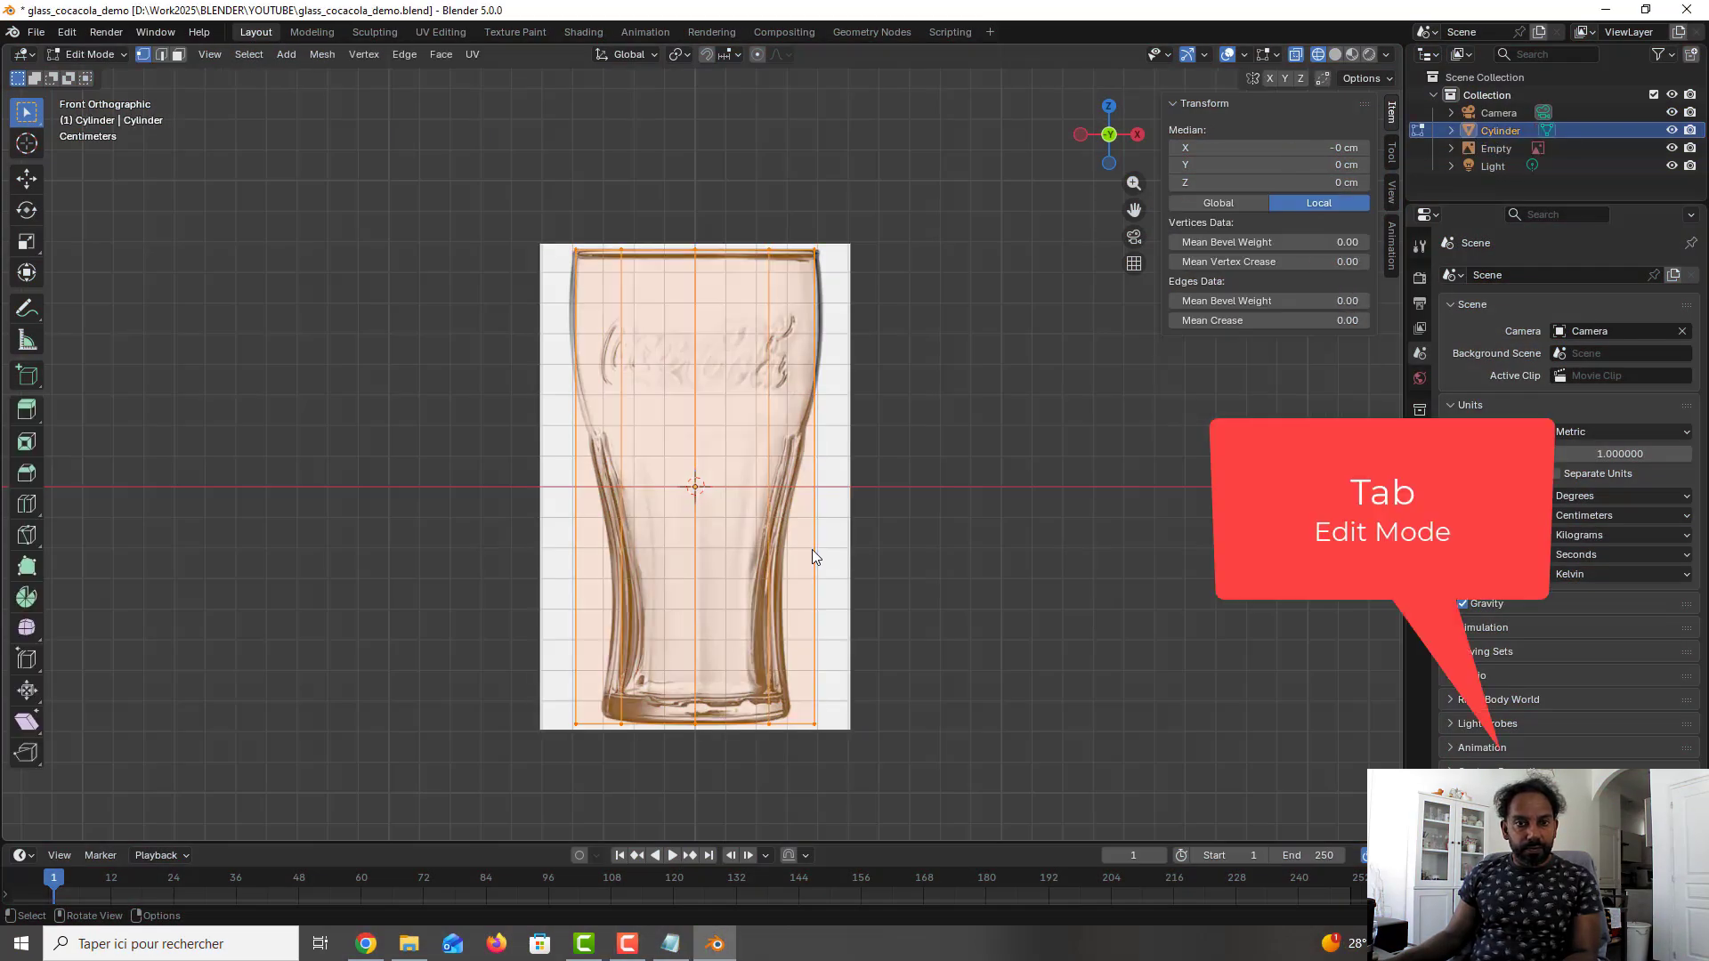
scroll(812, 548, up, 2)
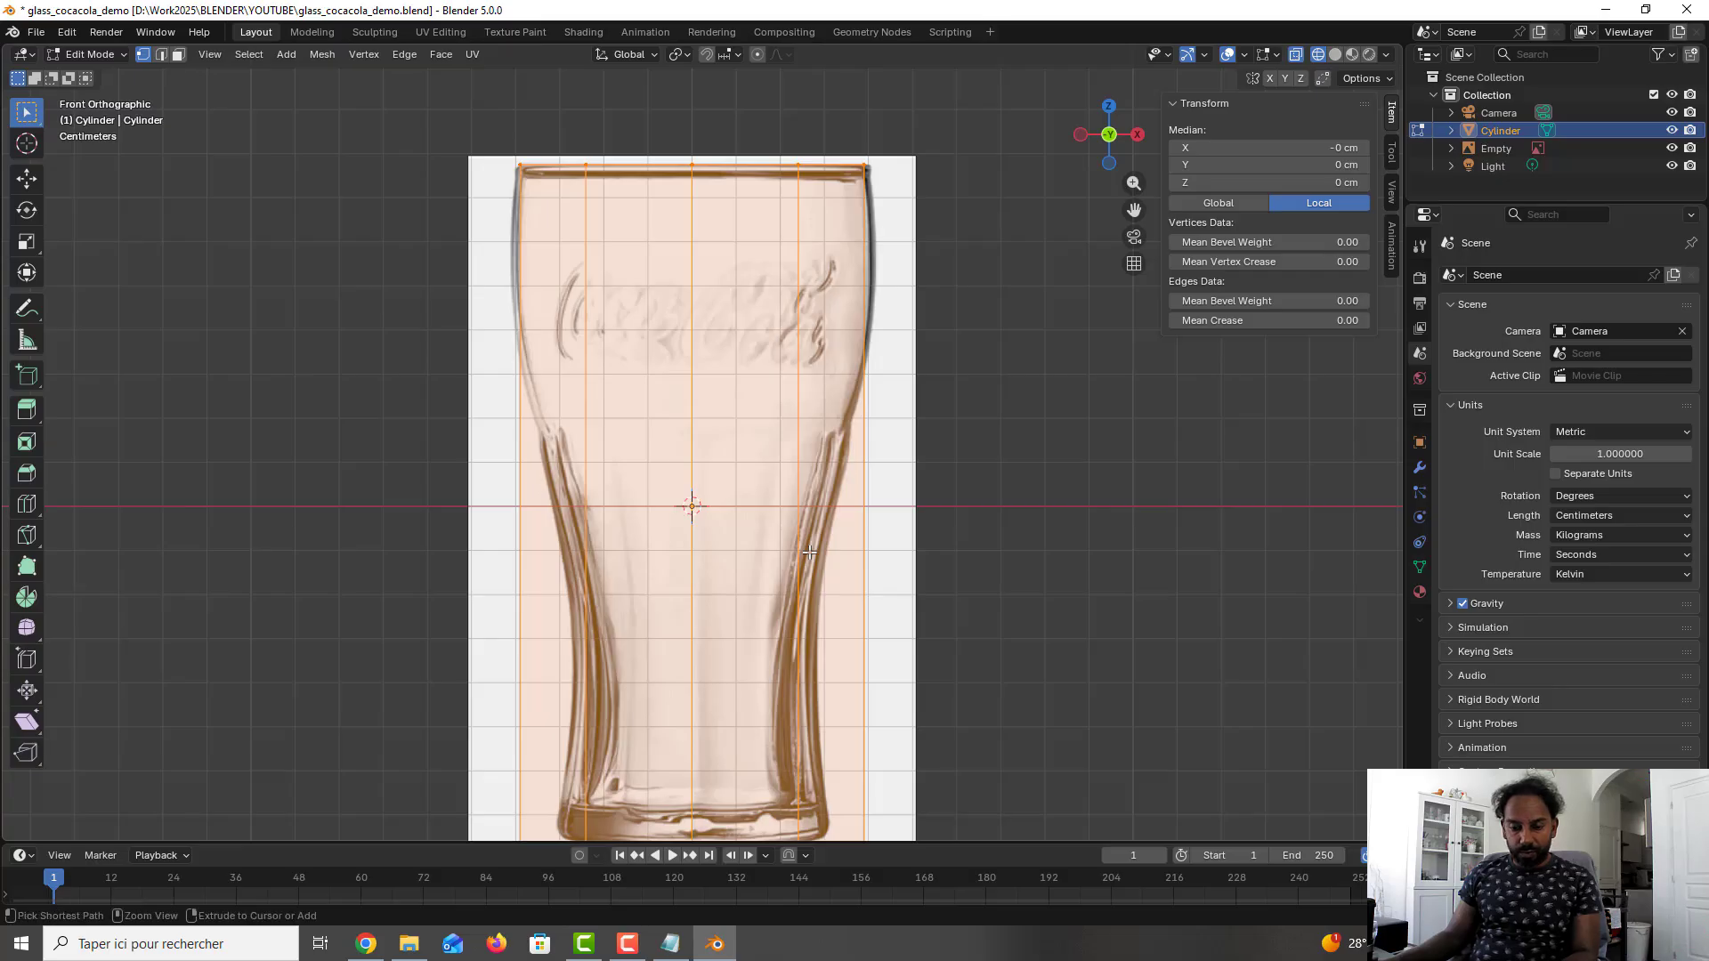
key(ctrl+r)
click(809, 552)
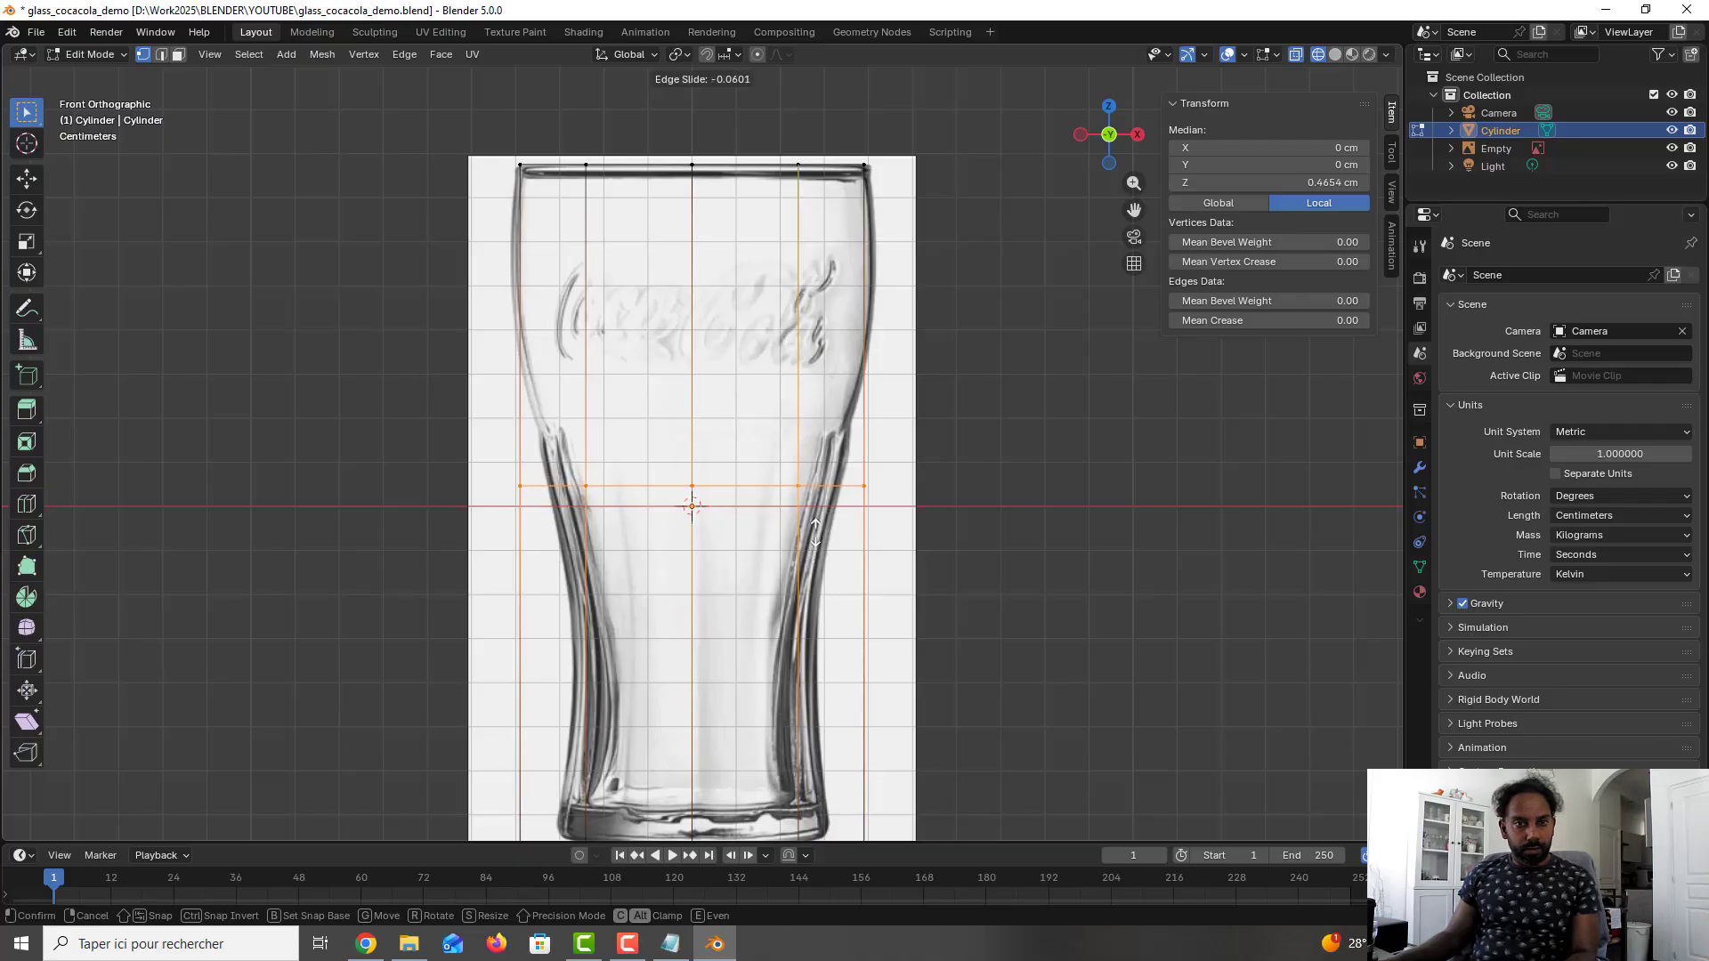
right_click(815, 531)
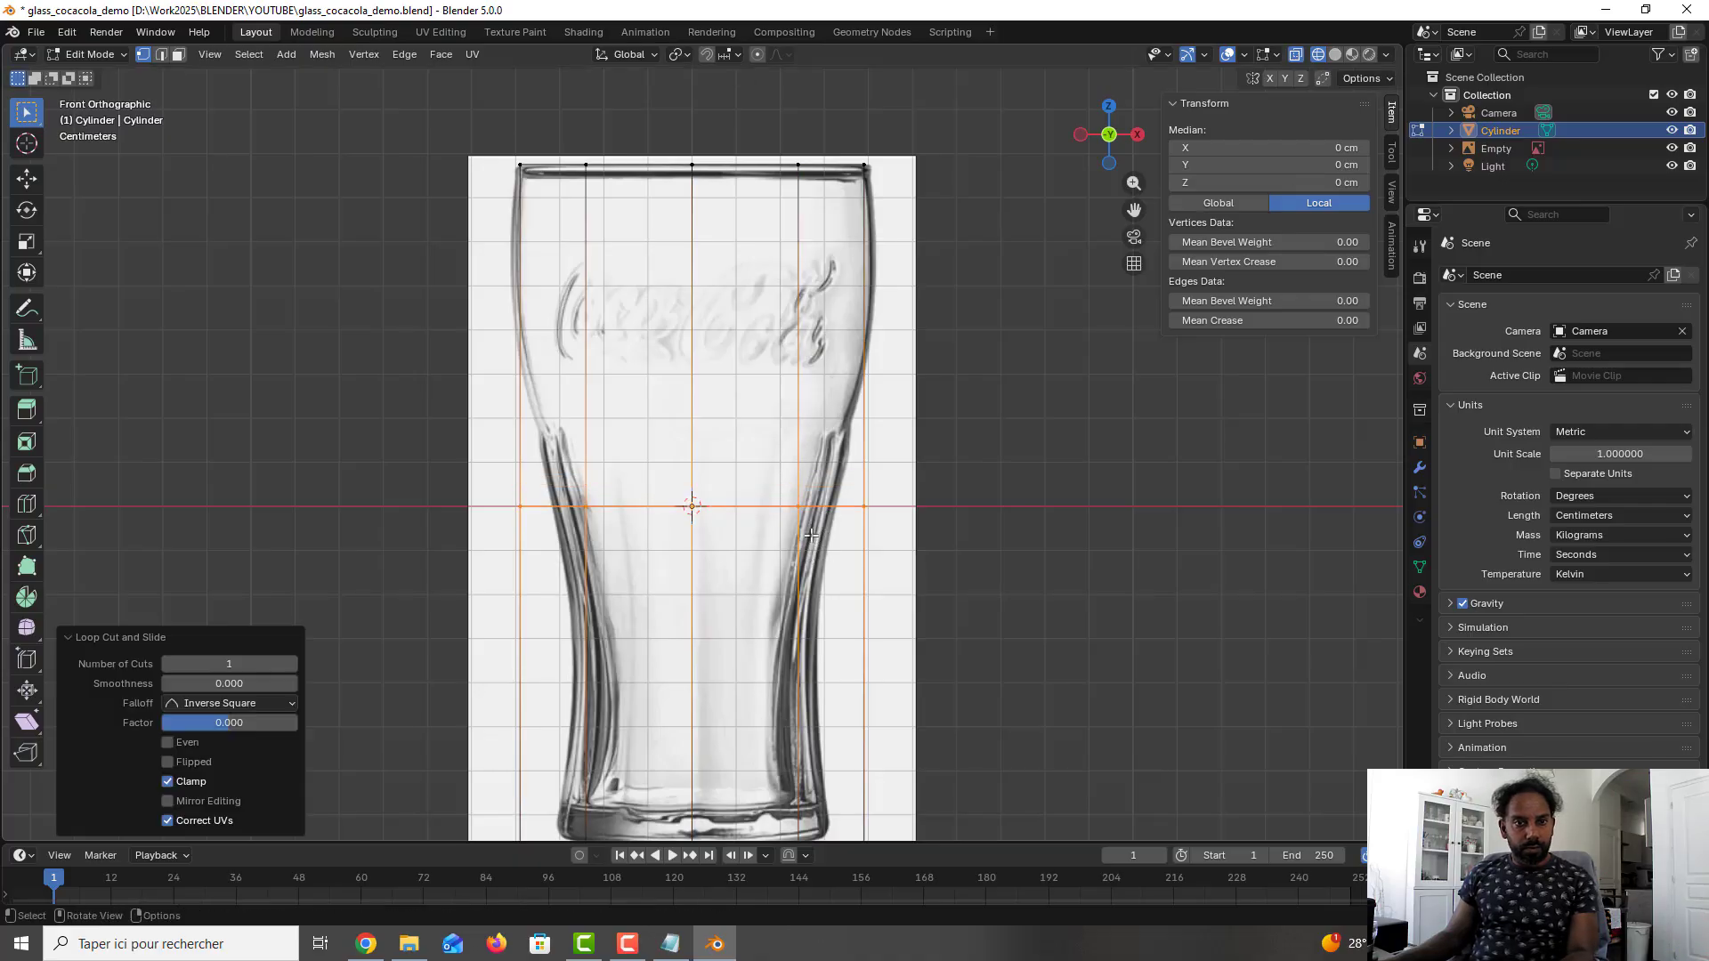
click(294, 663)
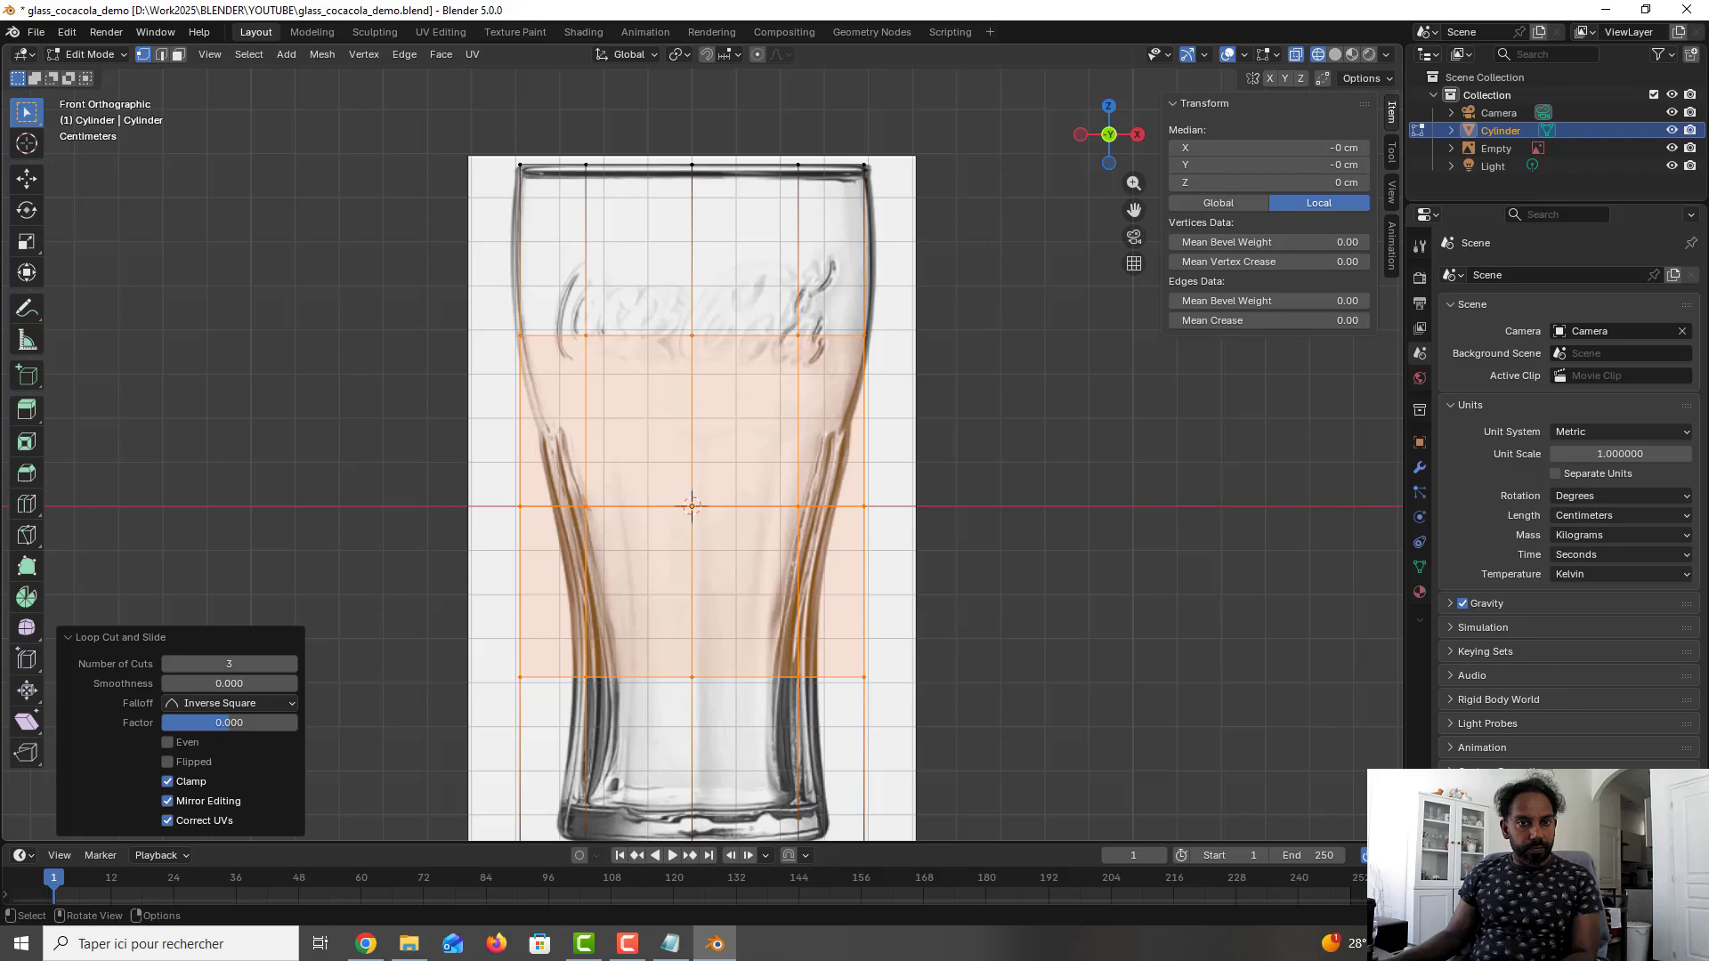
click(291, 664)
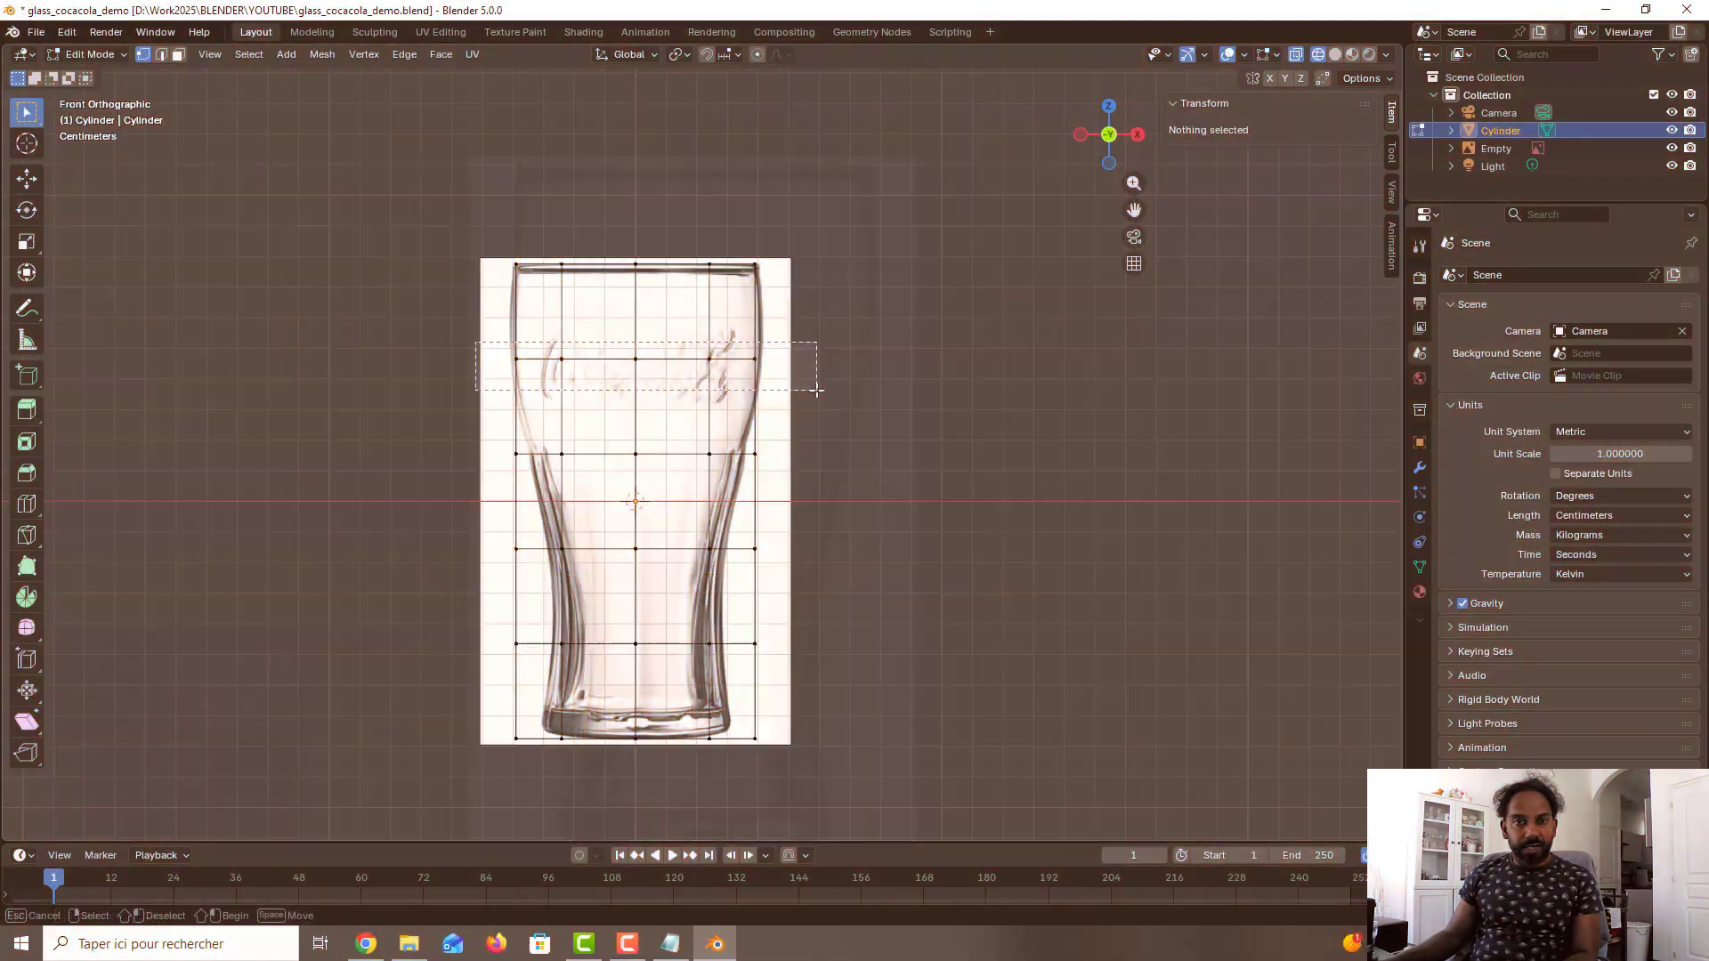
- Scale the two upper edge loops to the glass outline with Z locked, by about 1.049 for the highest and 0.88 for the second
key(s)
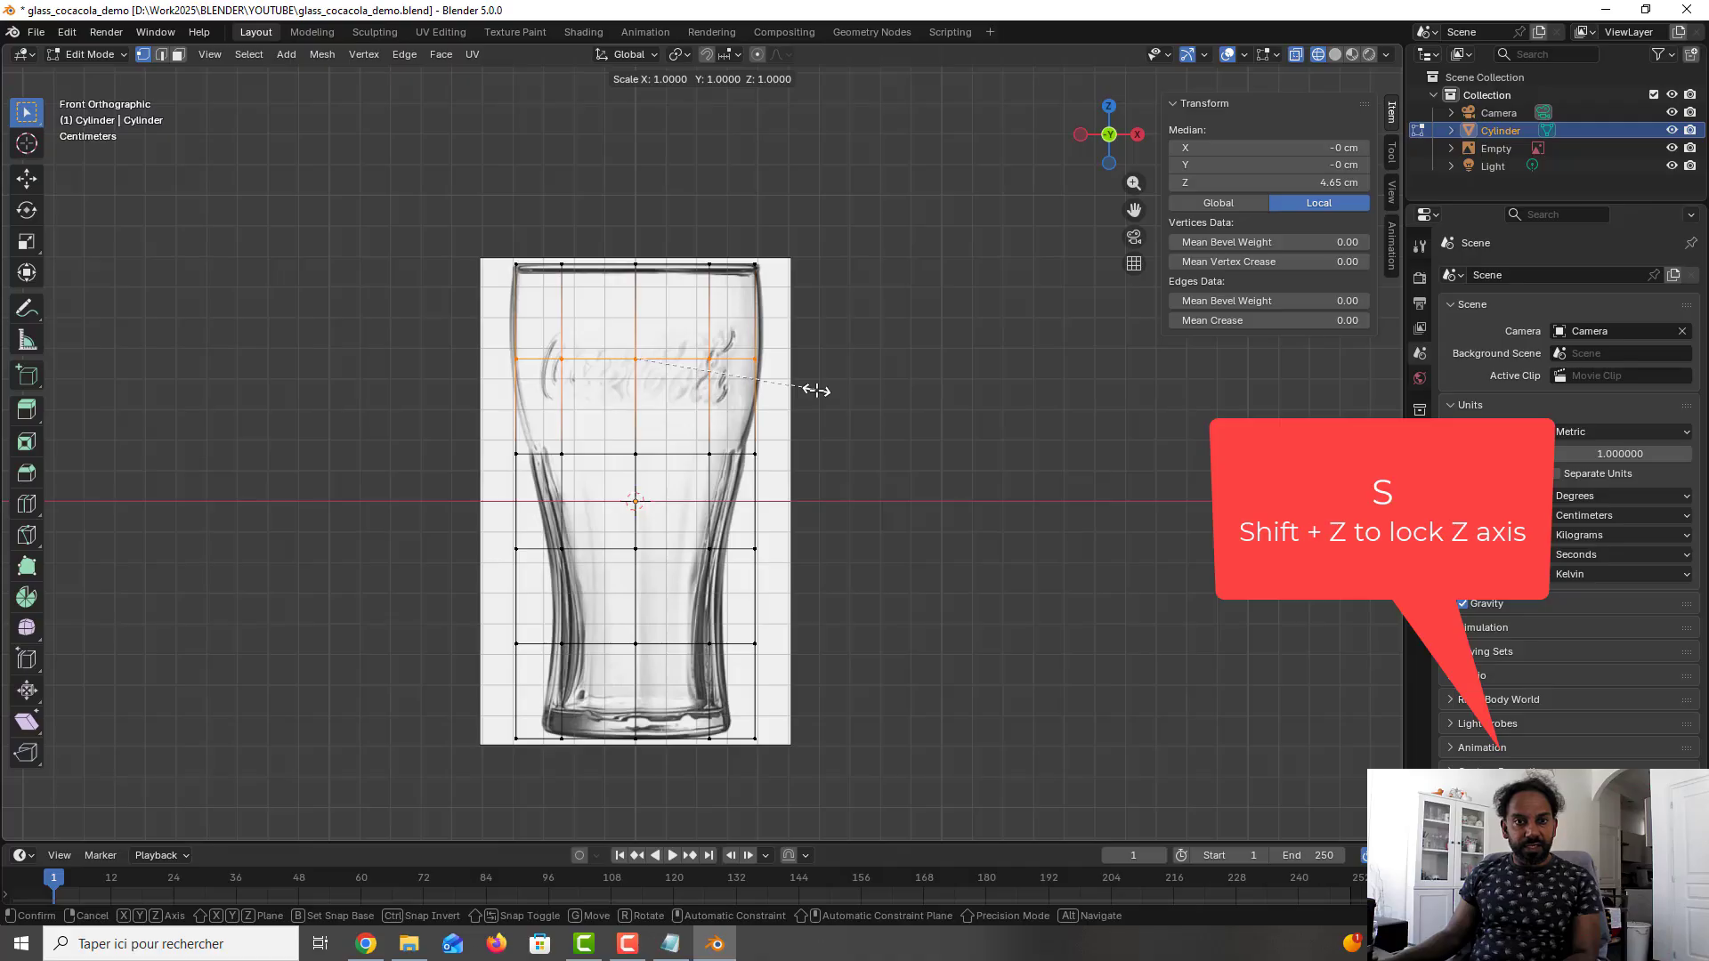
key(shift+z)
click(824, 389)
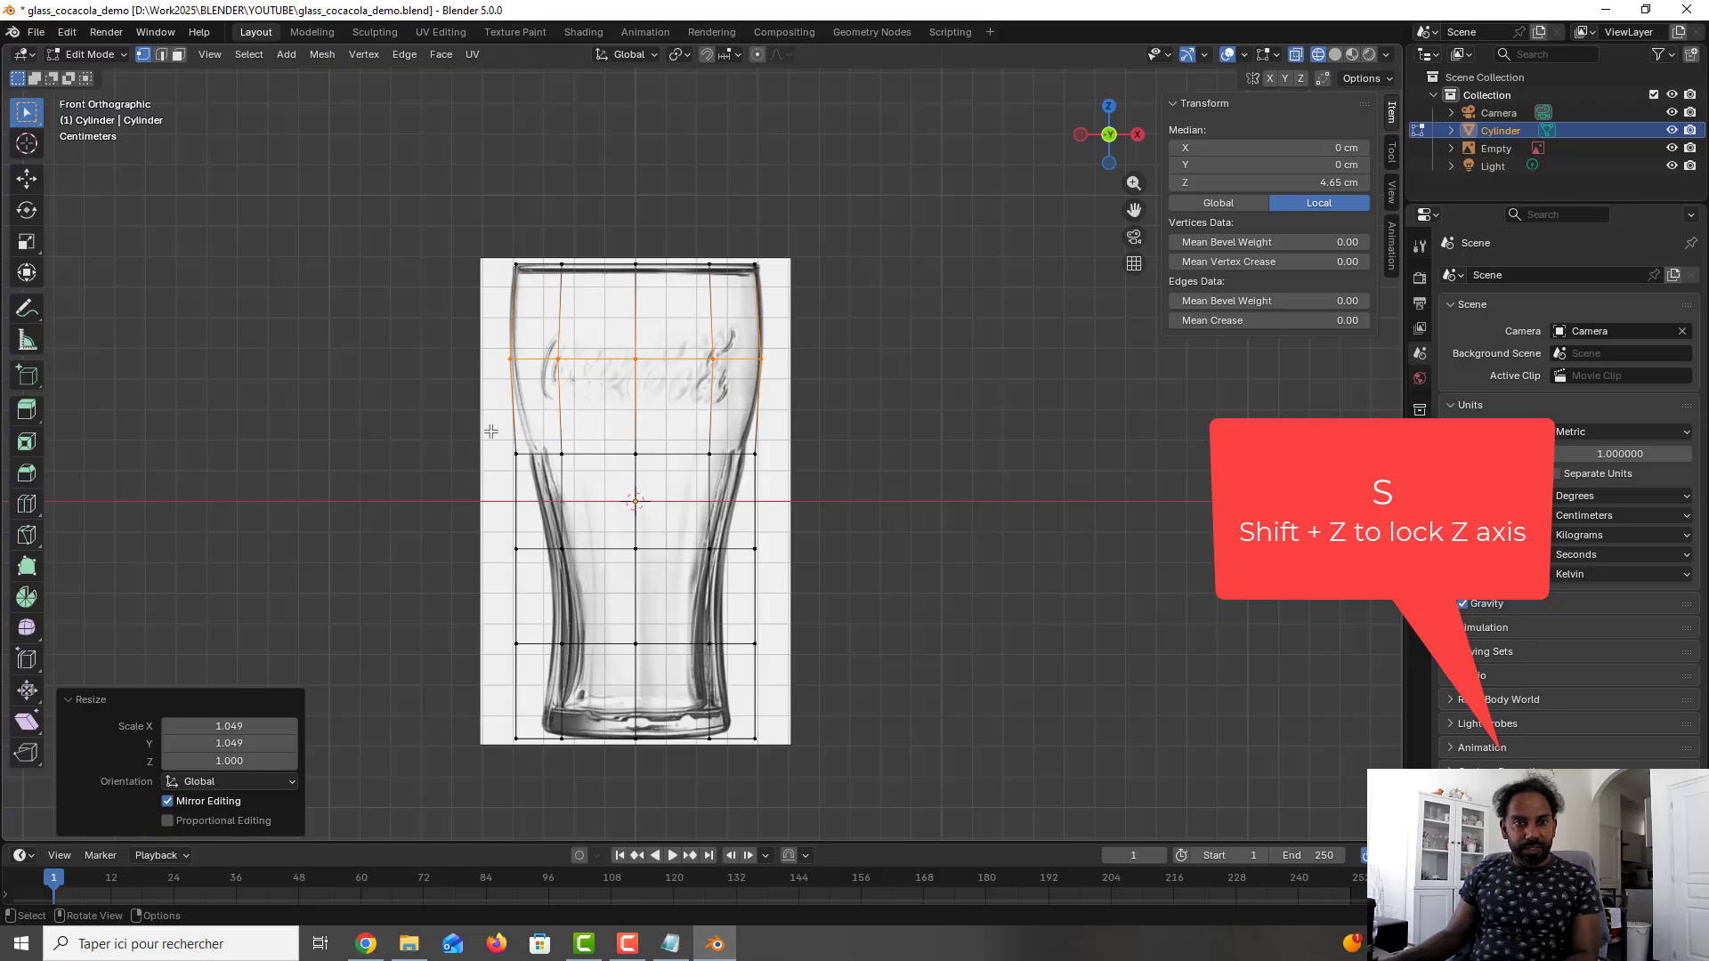
alt+click(659, 455)
key(s)
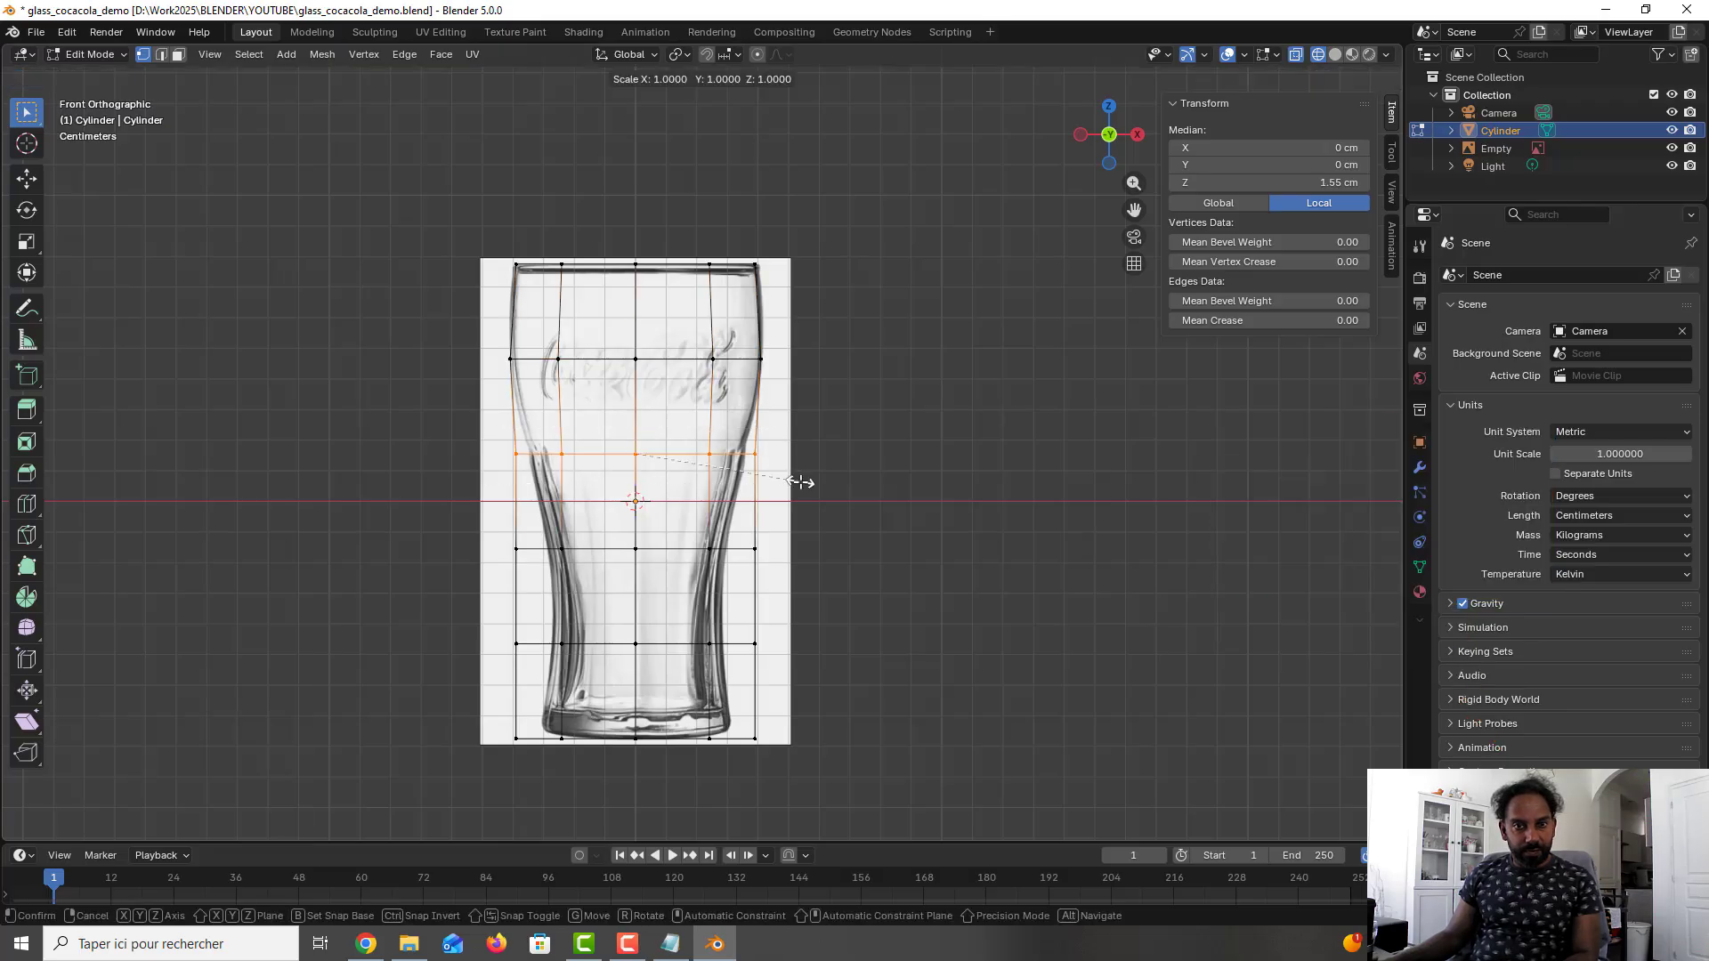
key(shift+z)
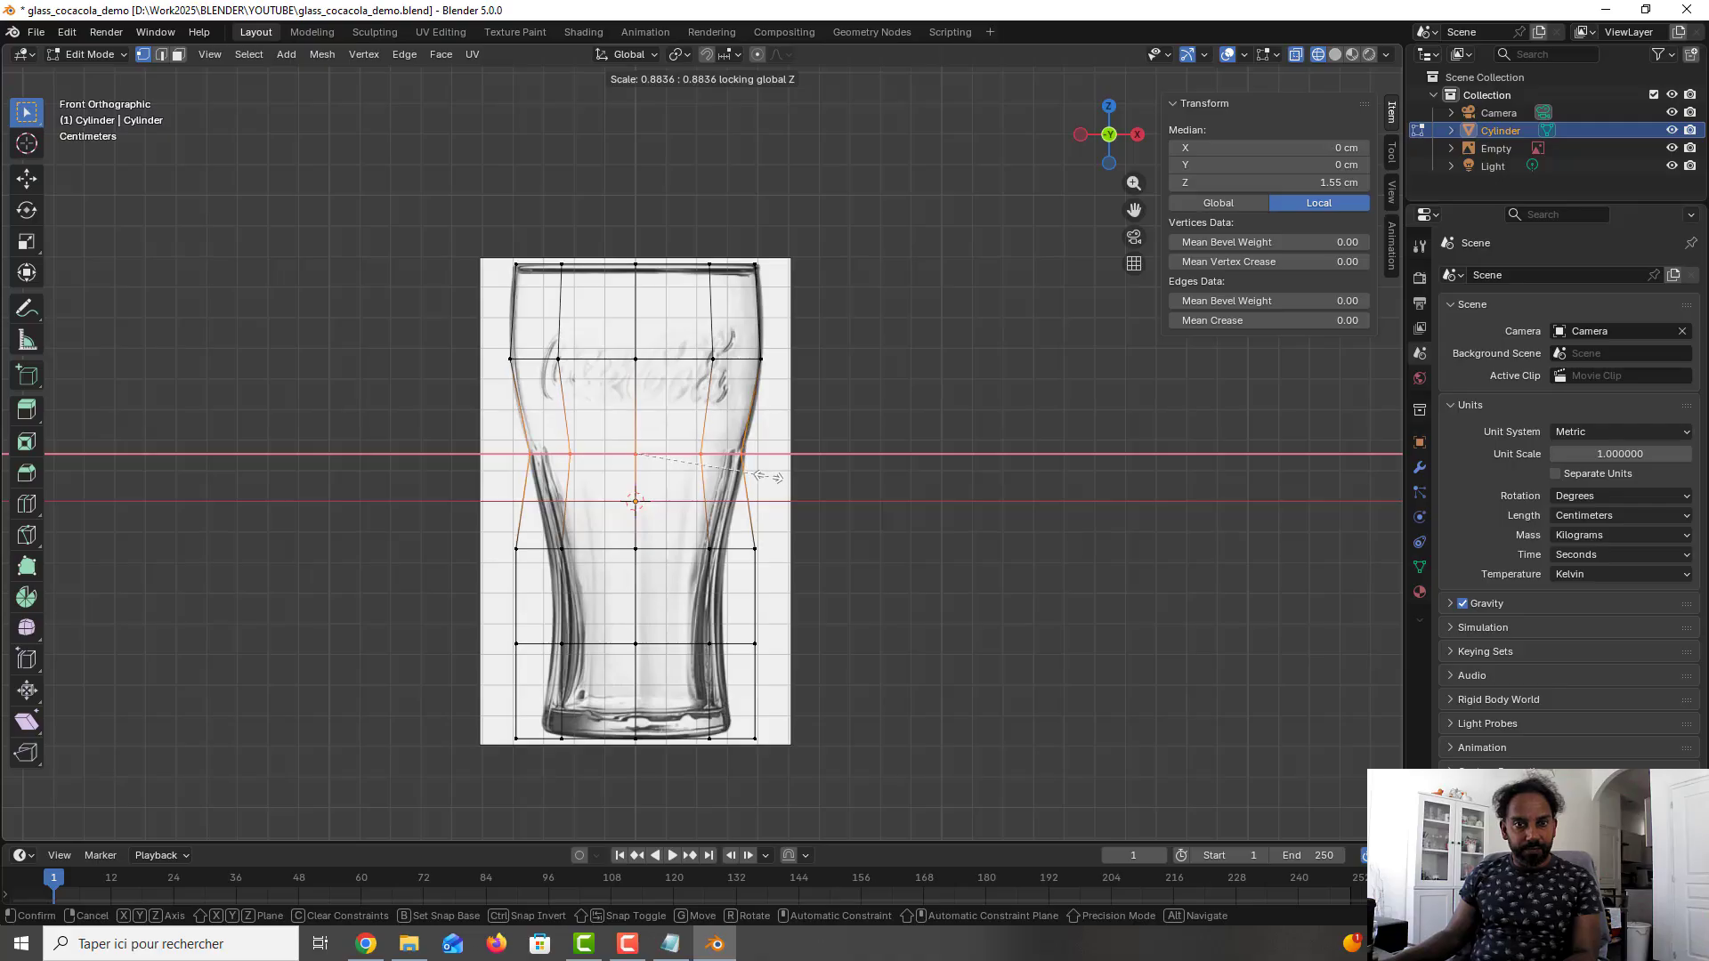
click(658, 503)
- Scale the two lower edge loops to the glass outline with Z locked, by about 0.73 for the third and 0.699 for the fourth
alt+click(767, 551)
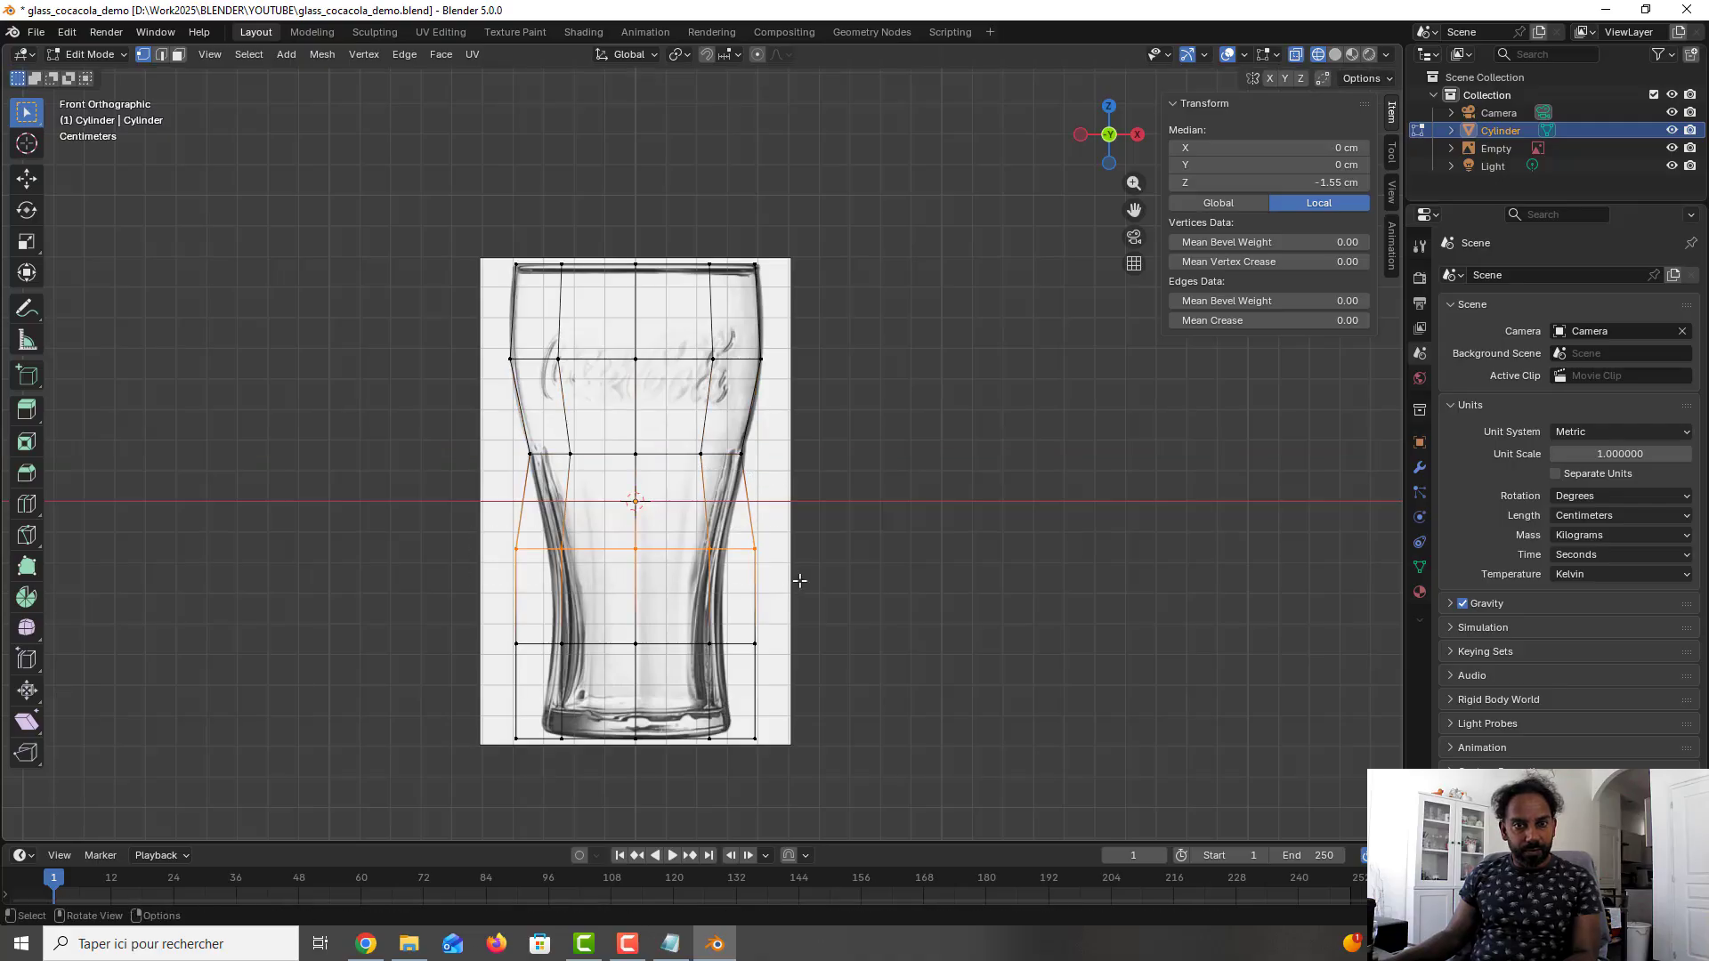
key(s)
key(shift+z)
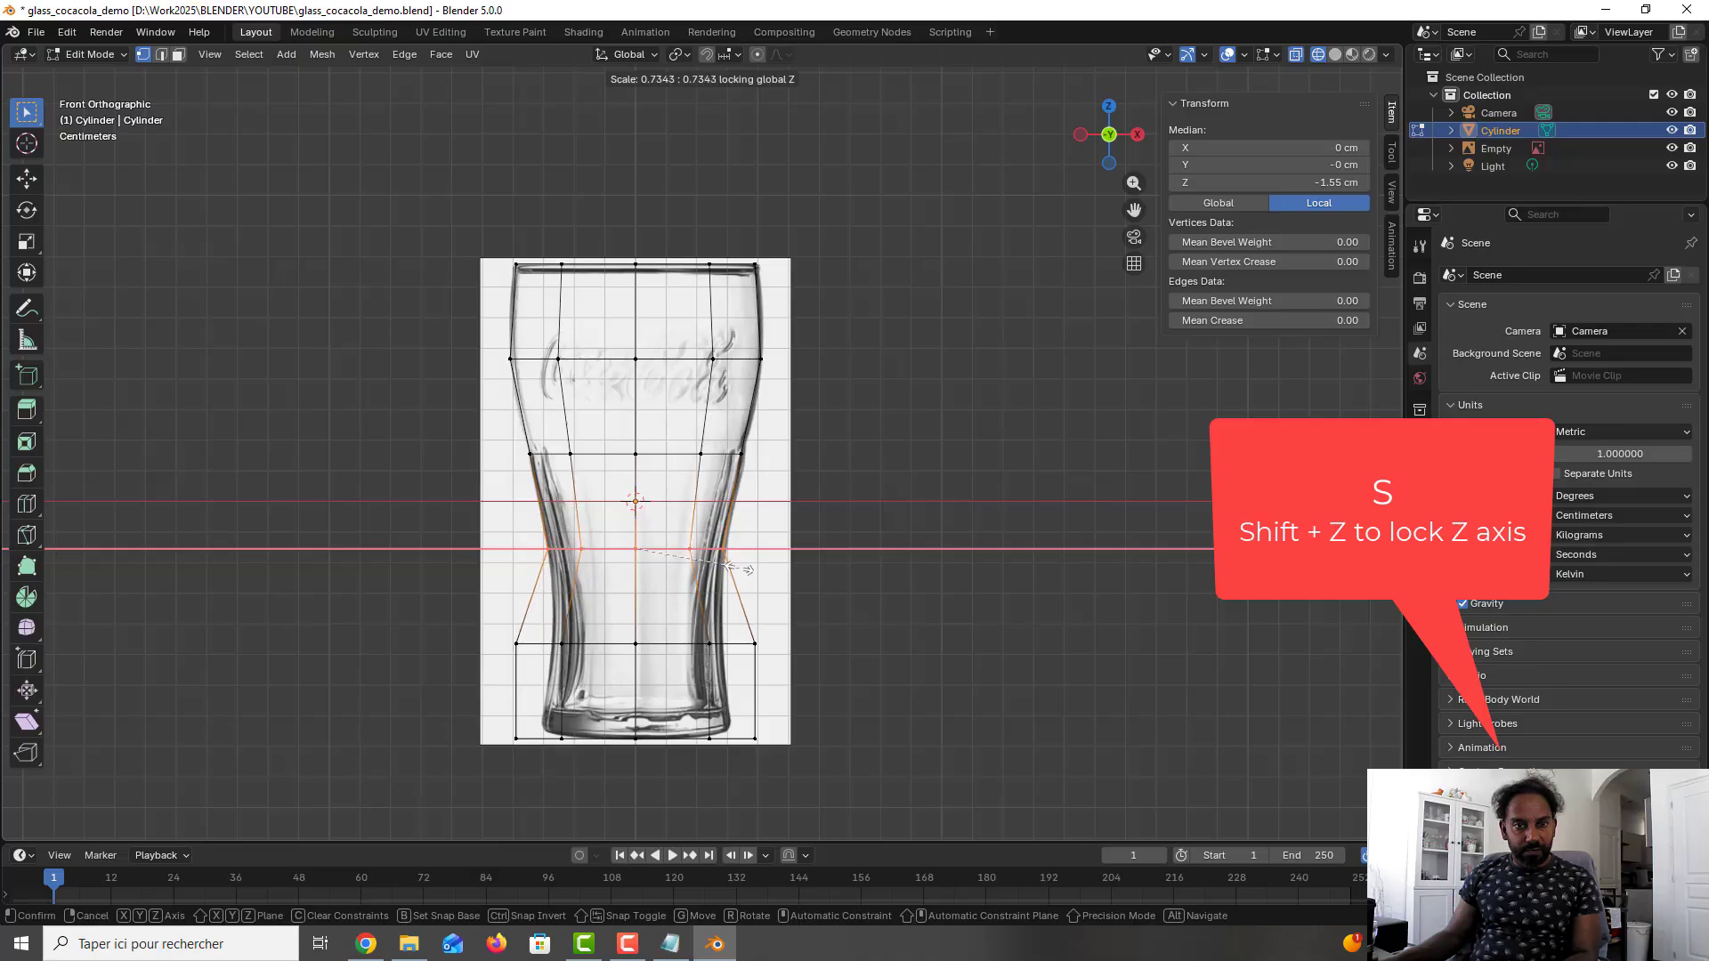
click(744, 569)
alt+click(539, 644)
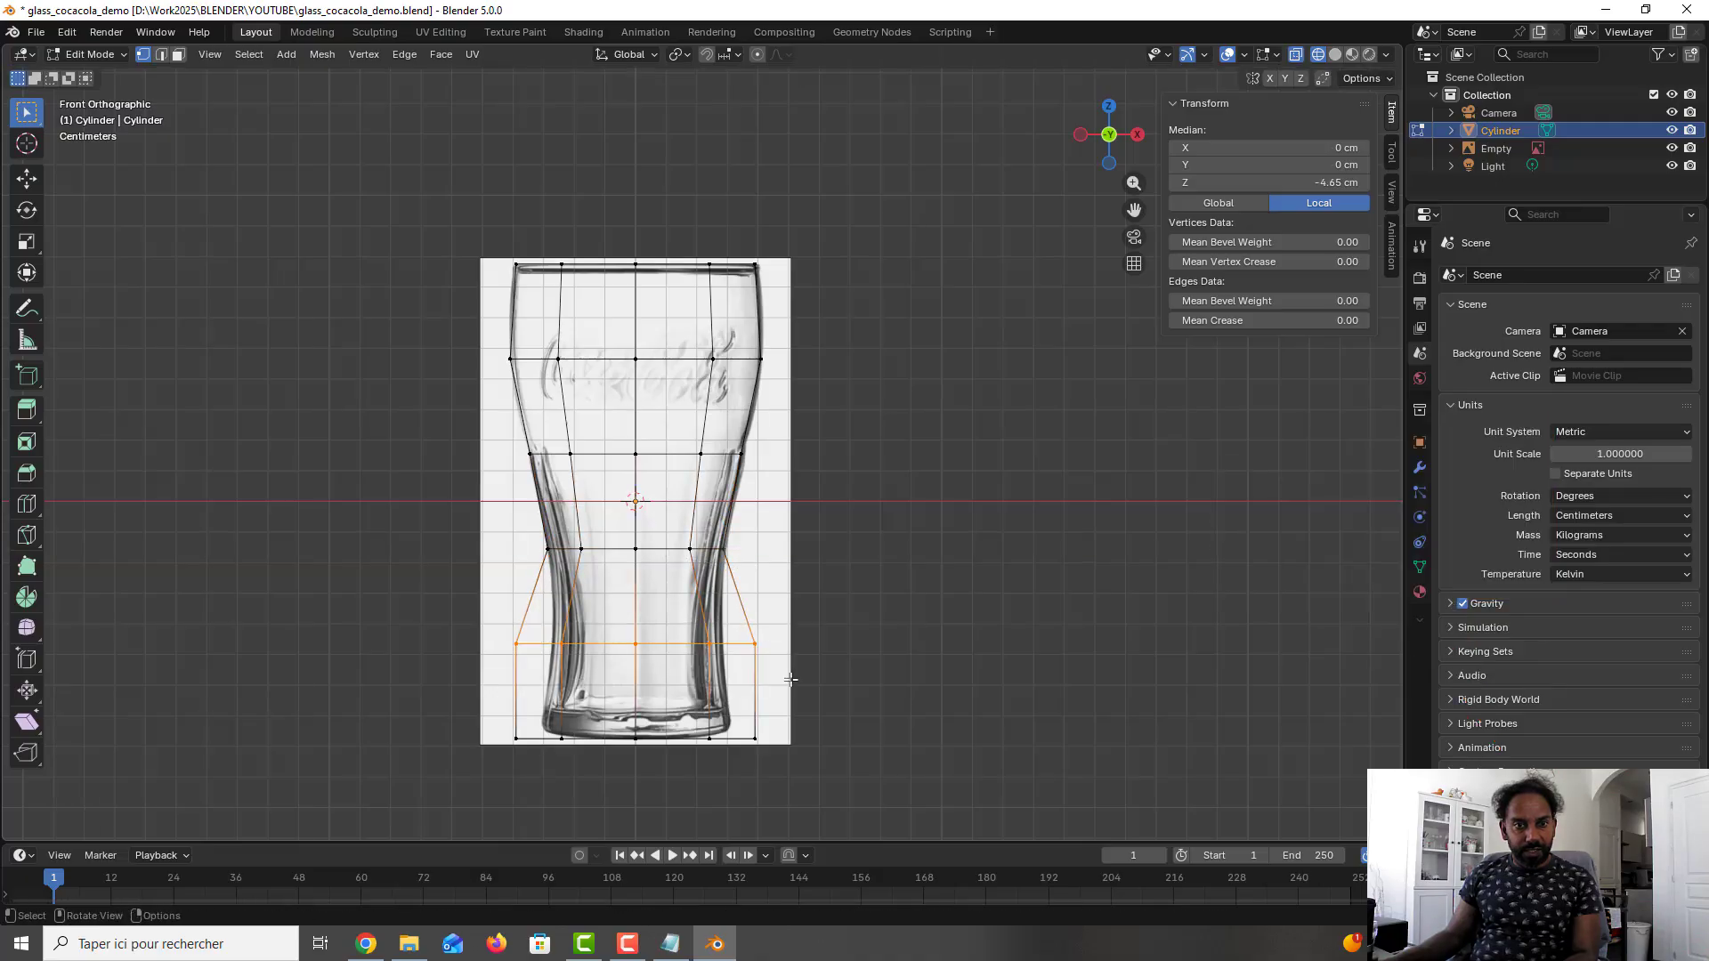
key(s)
key(shift+z)
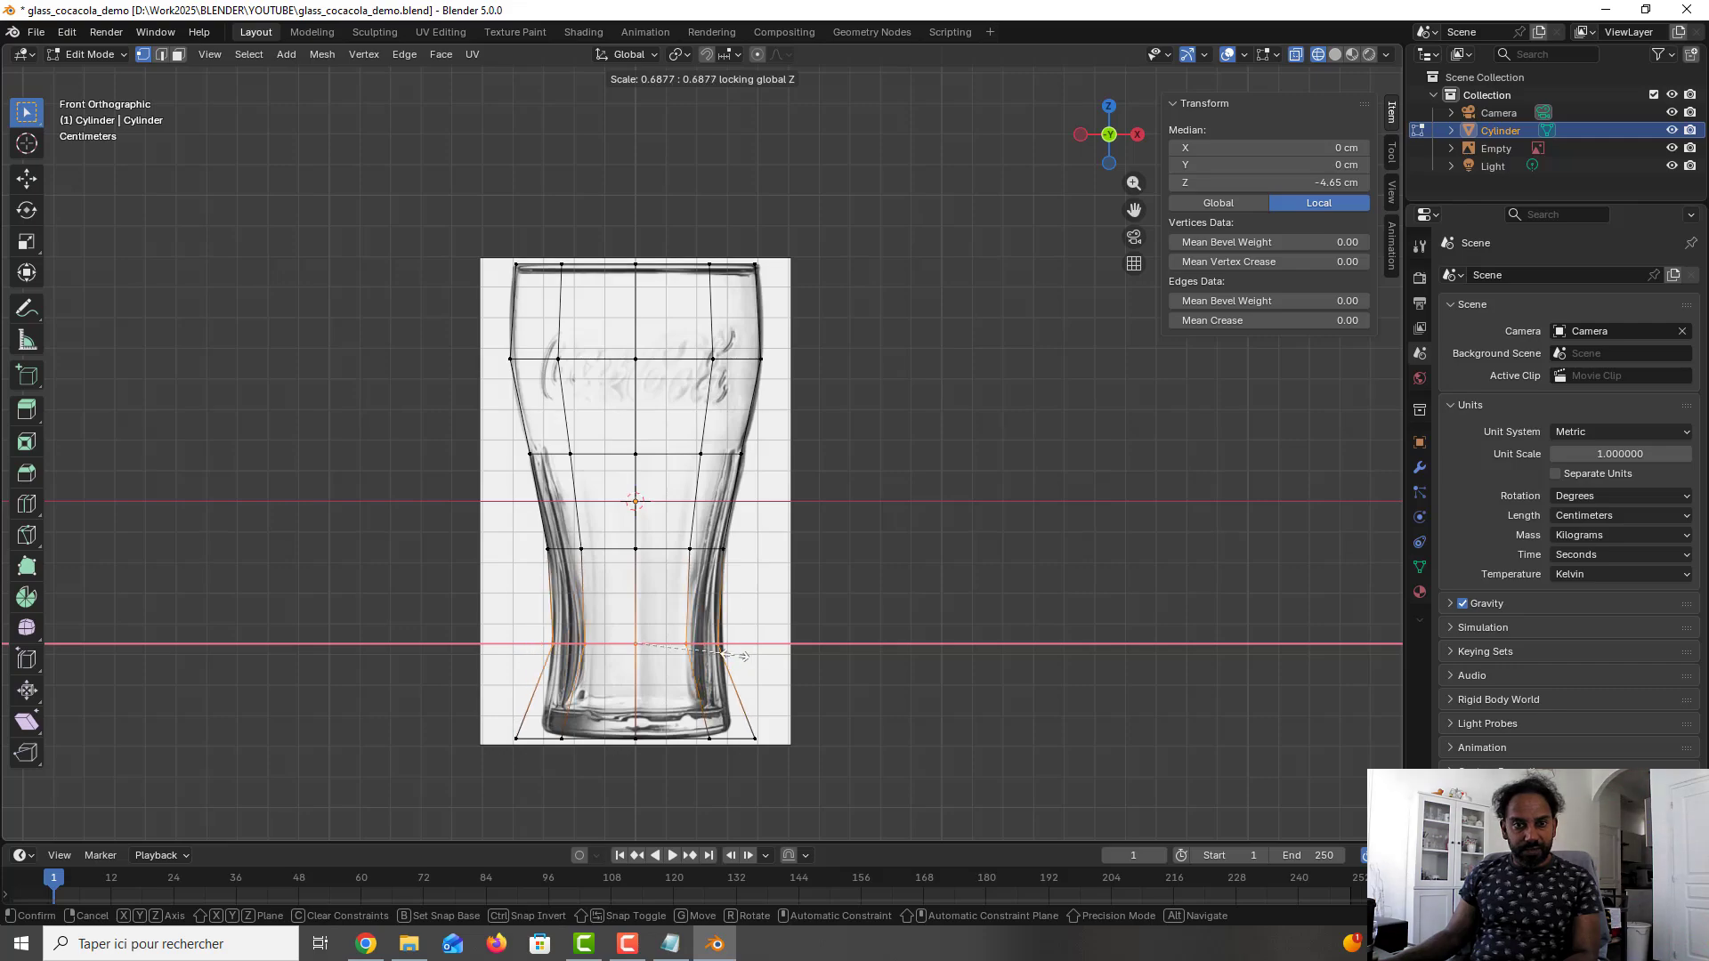
click(745, 656)
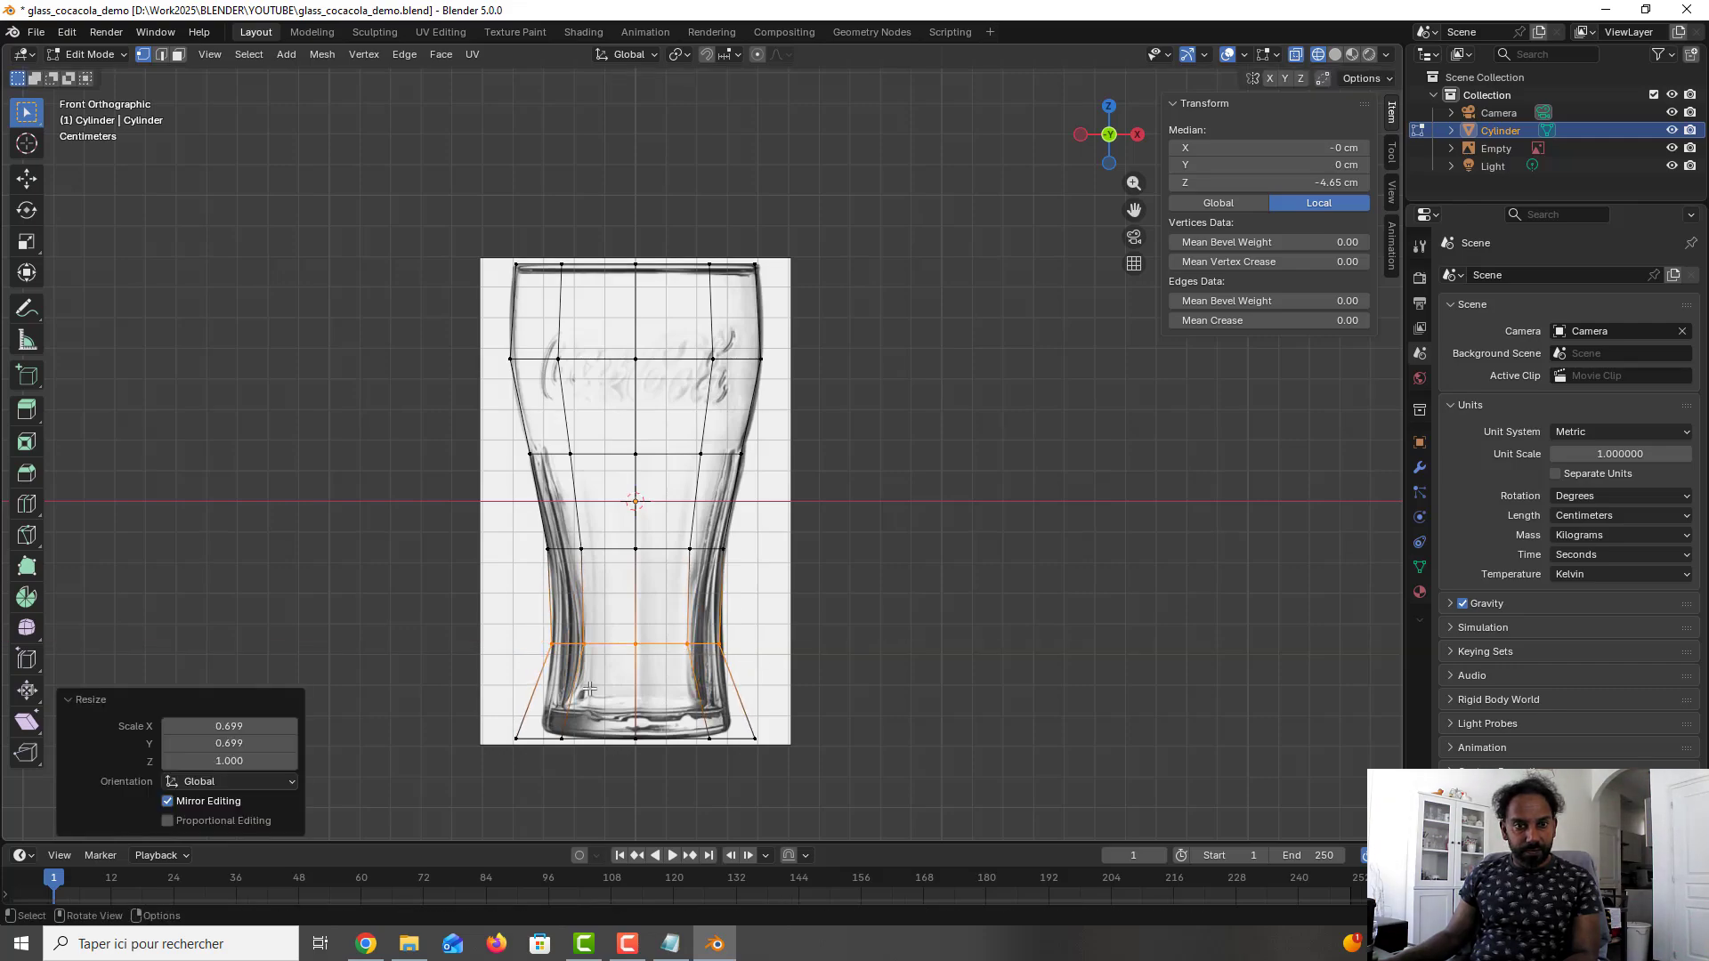
- Scale the cylinder's bottom ring by about 0.802 with Z locked to match the glass base, and save the file
alt+click(788, 757)
key(s)
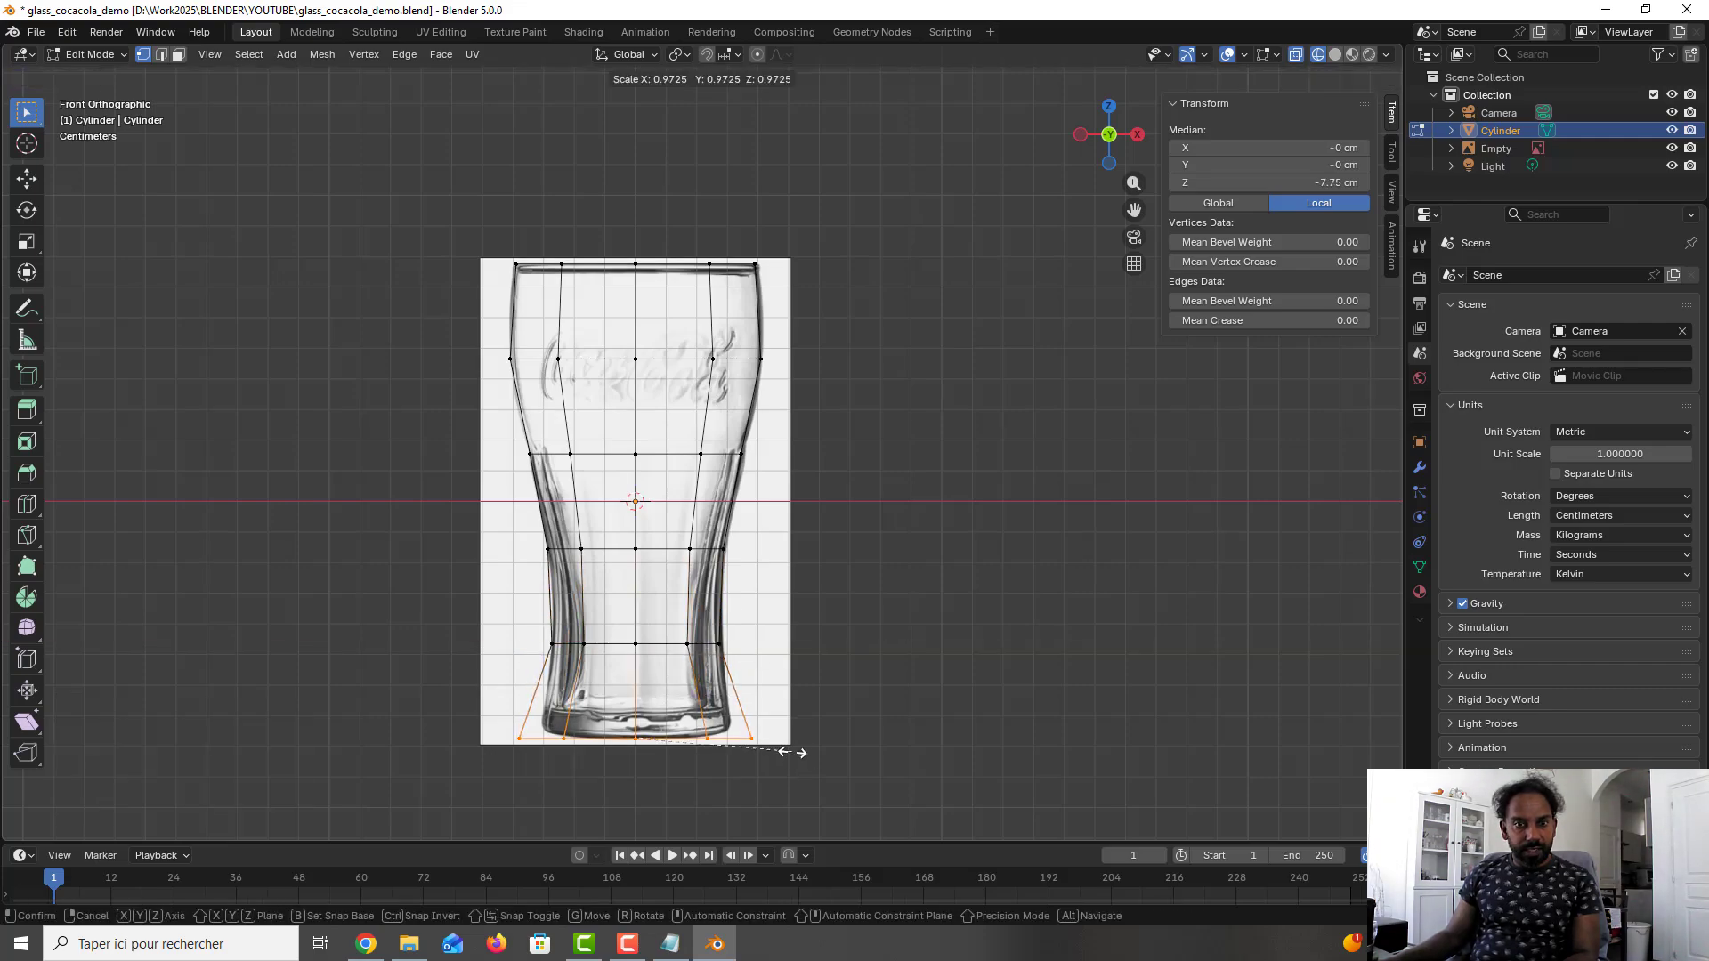
key(shift+z)
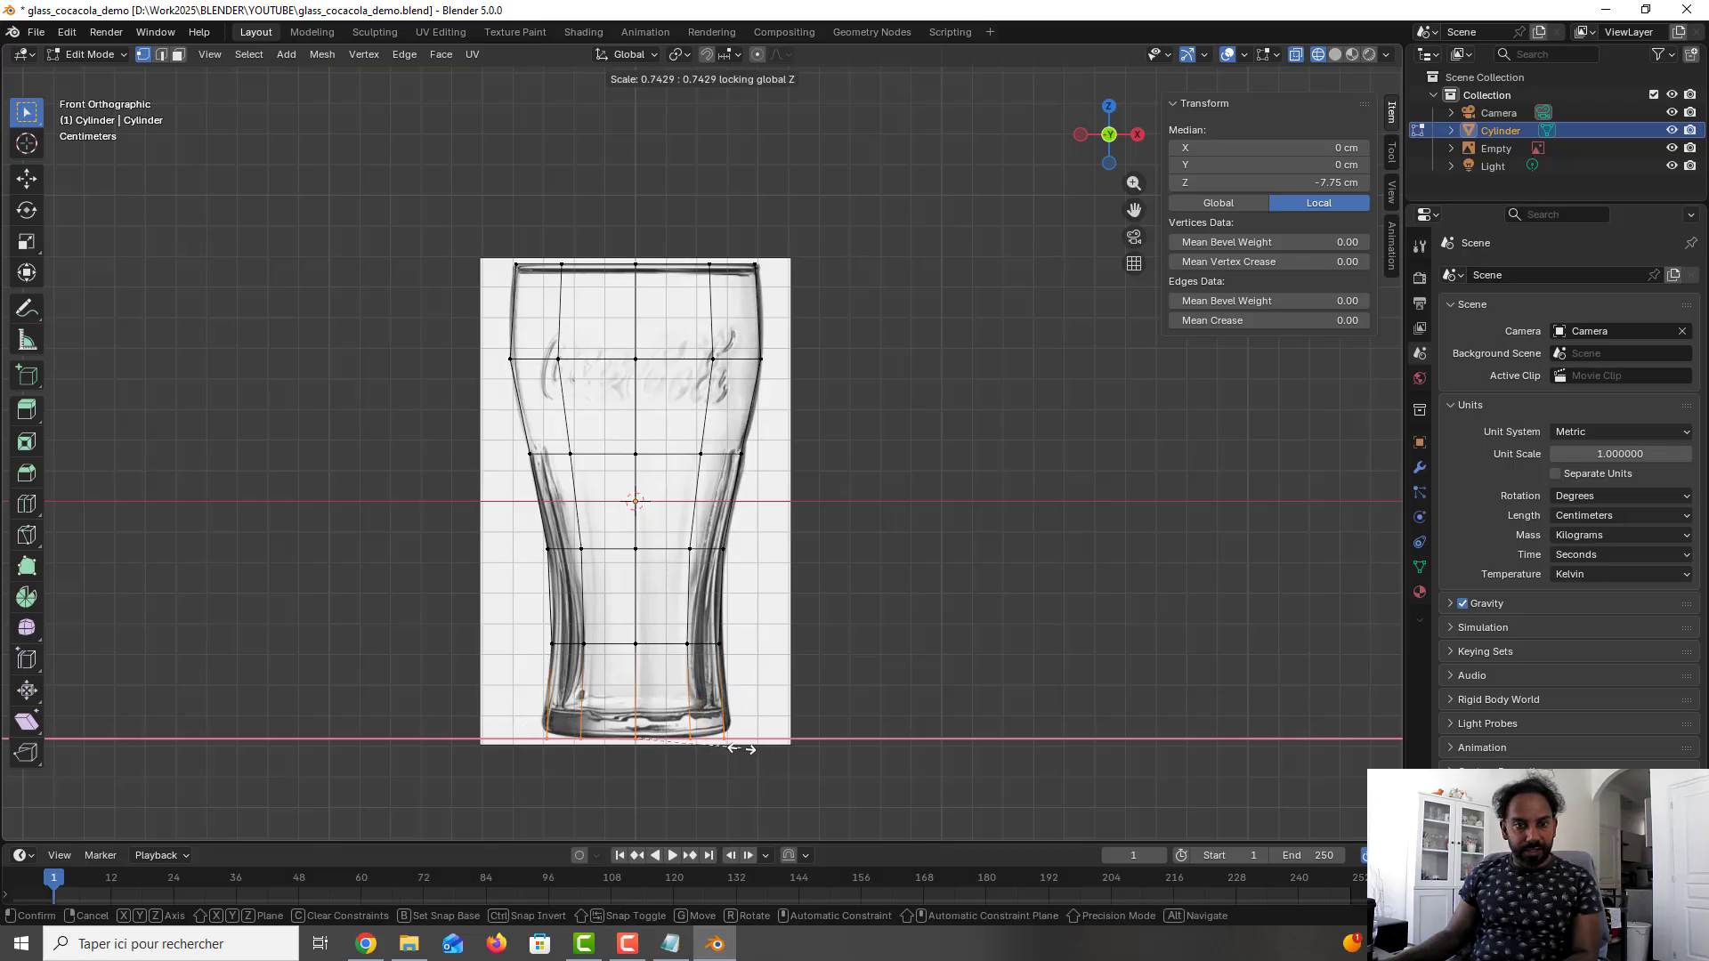
click(751, 748)
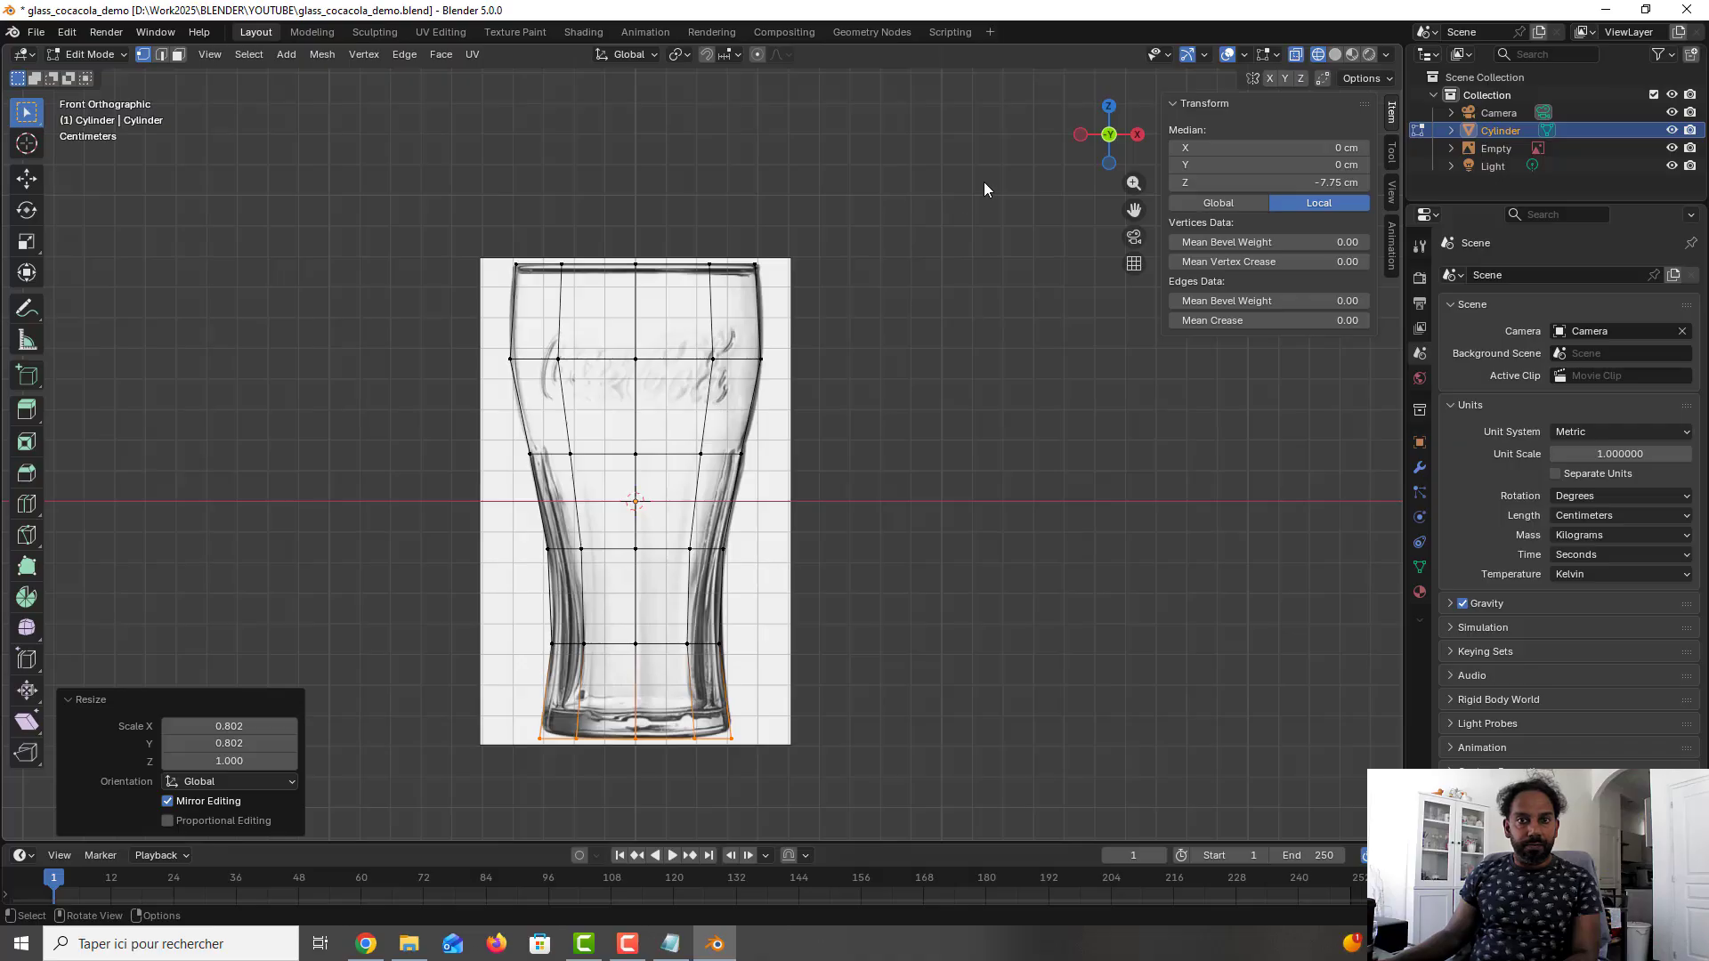
key(ctrl+s)
- Switch to face selection, turn off X-ray and show the glass mesh in solid shading in a perspective view
middle_drag(812, 351, 769, 393)
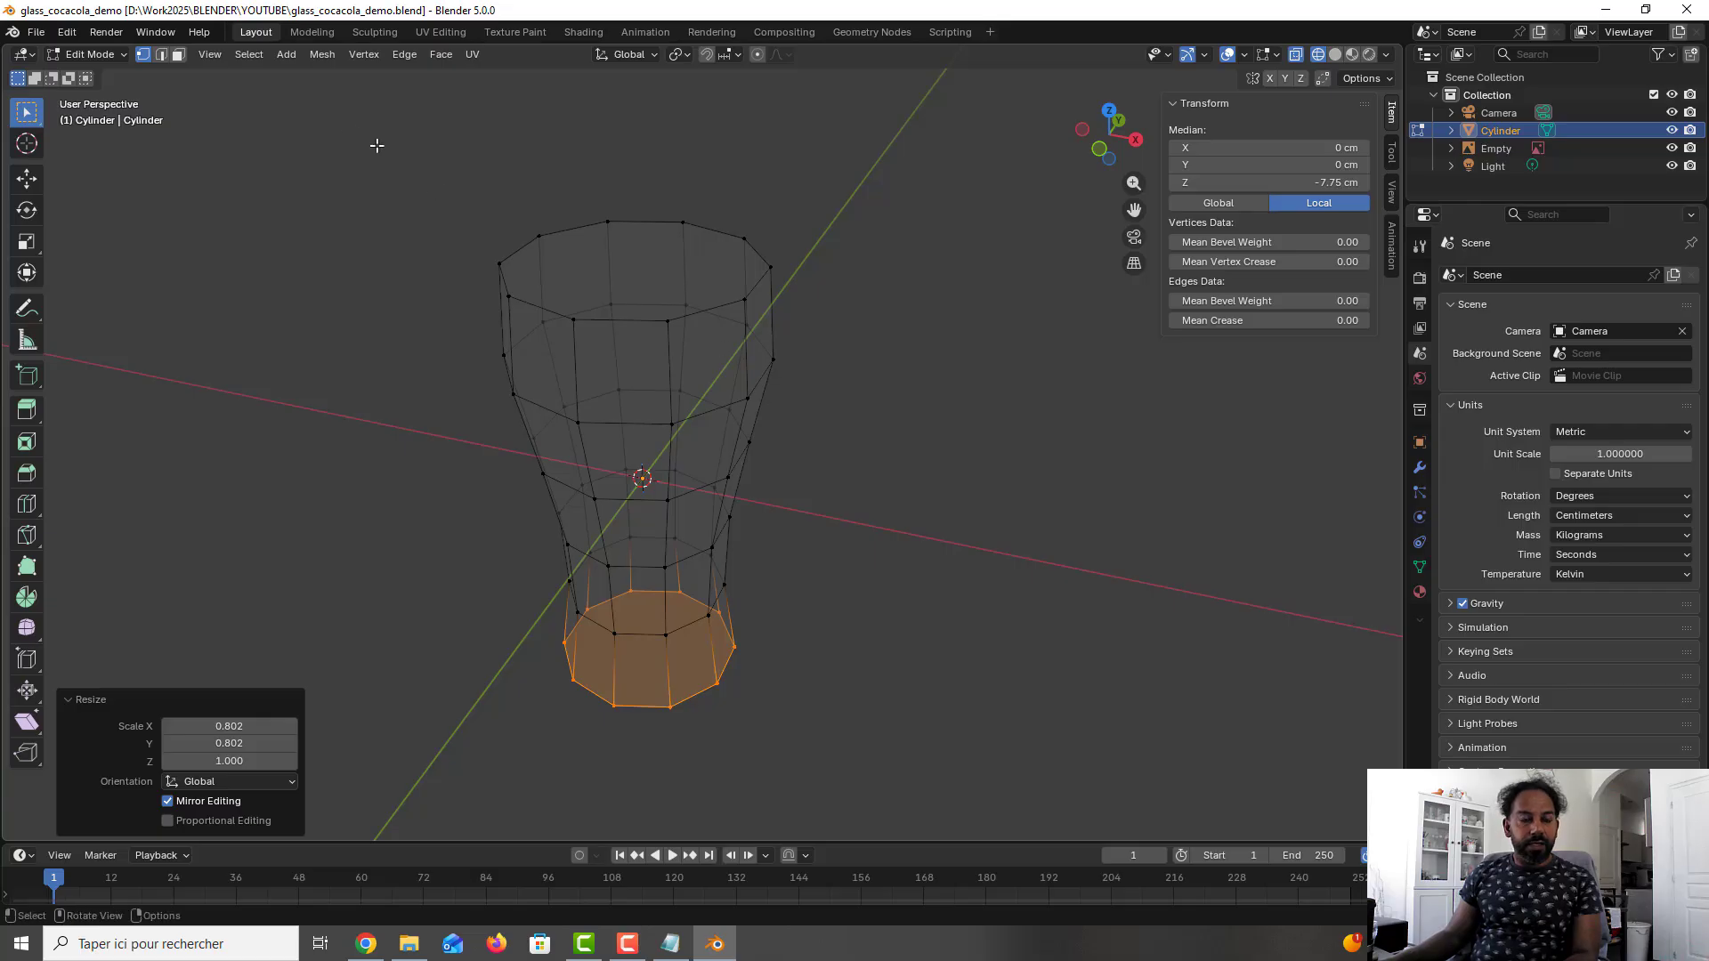
click(178, 58)
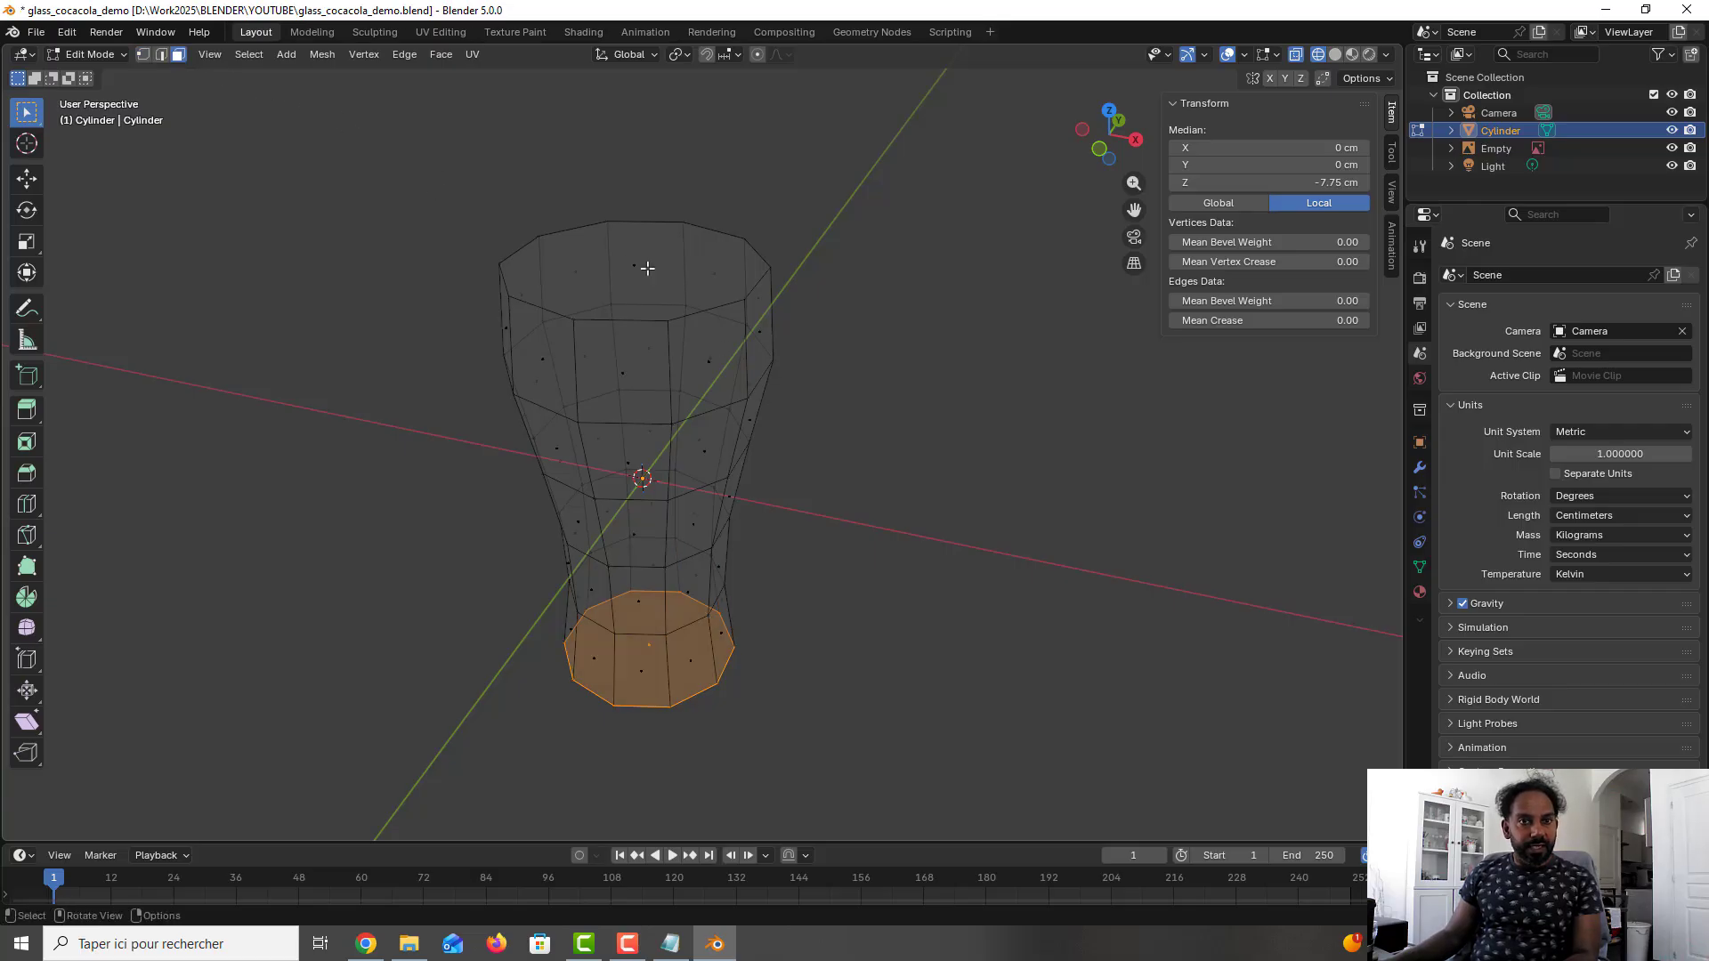
click(647, 268)
click(587, 276)
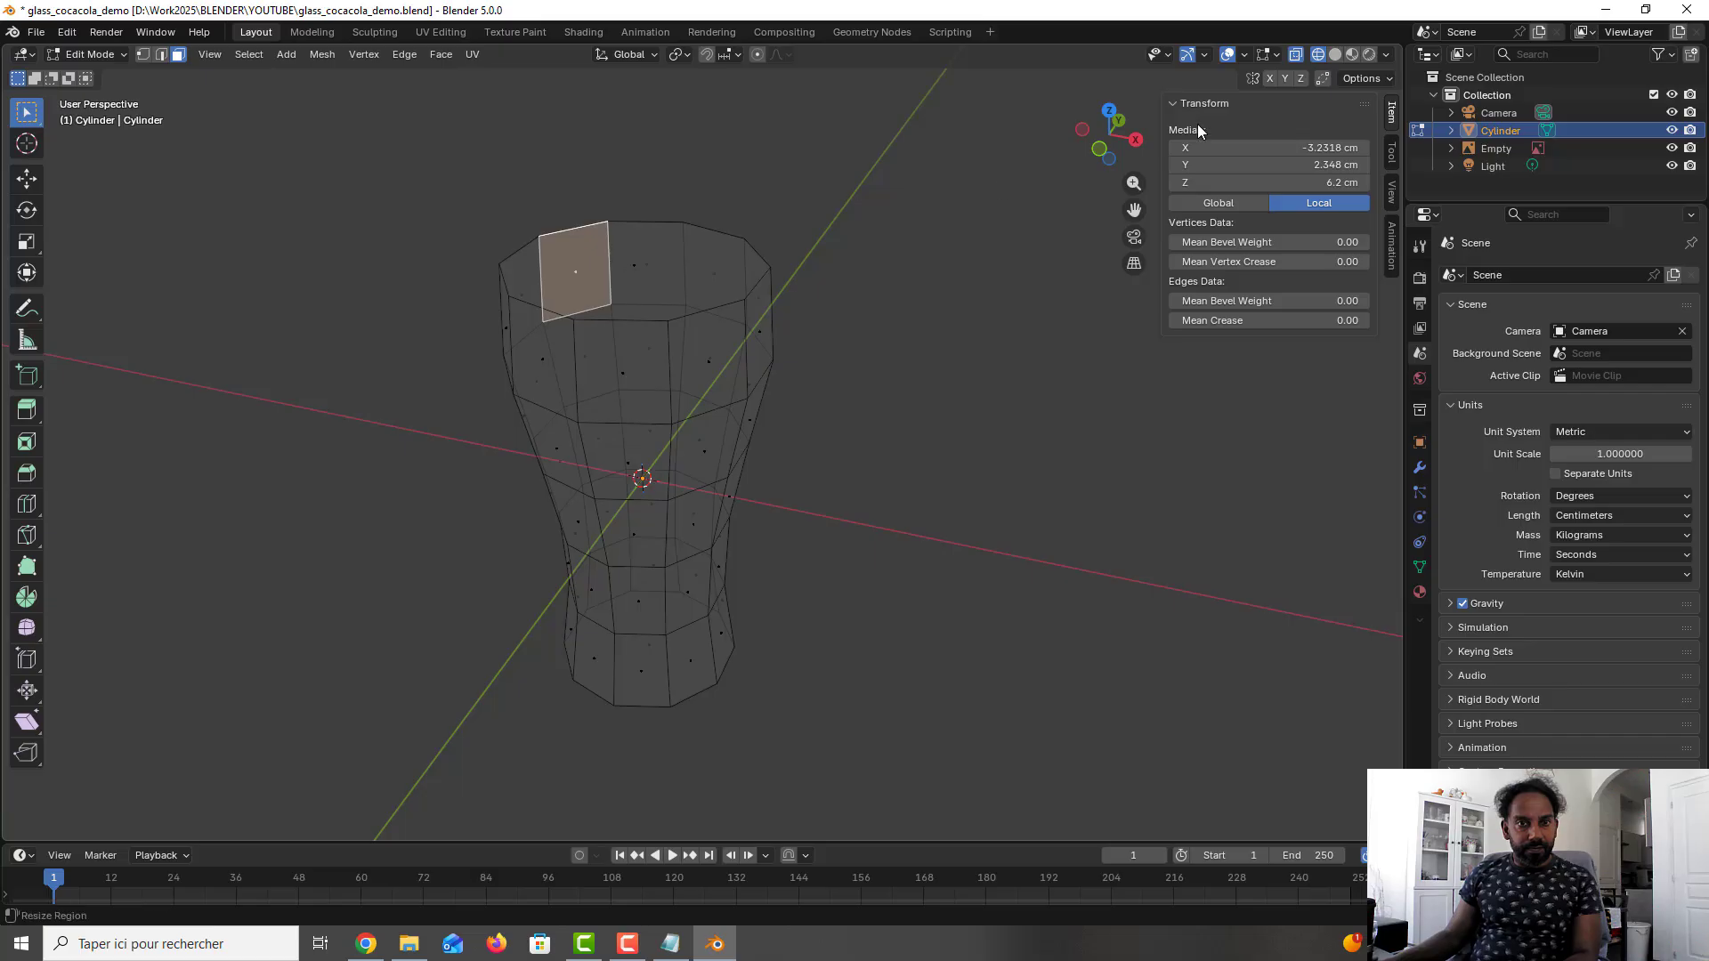
click(1297, 55)
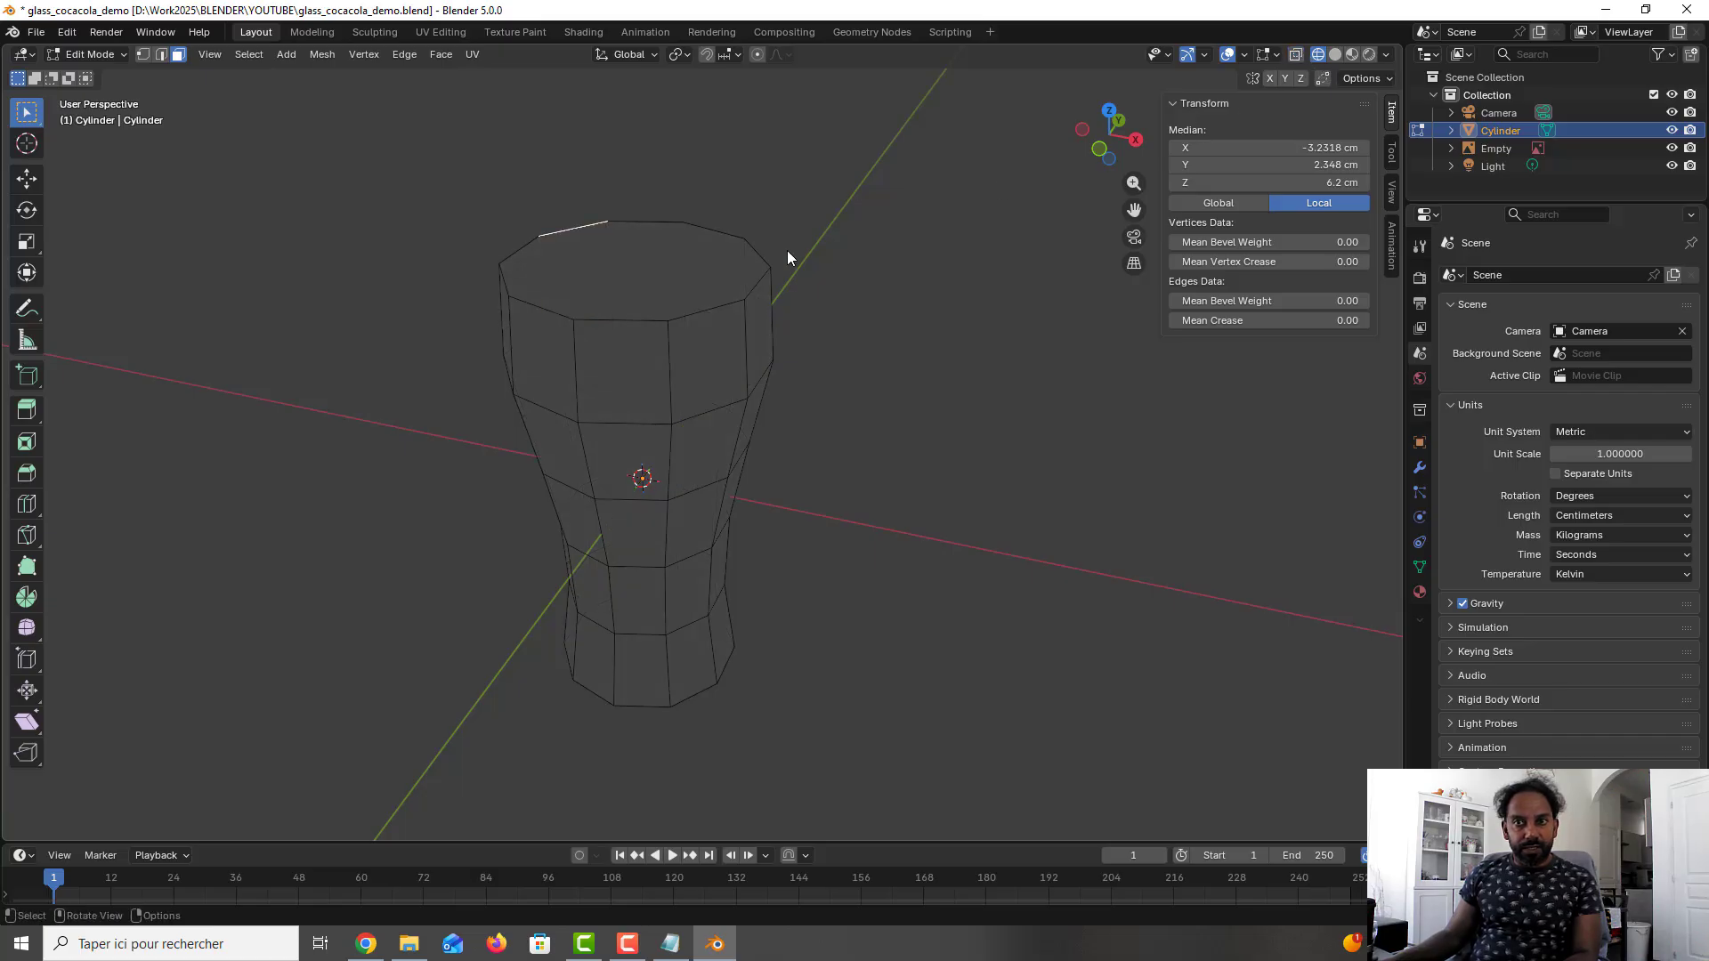
click(1335, 54)
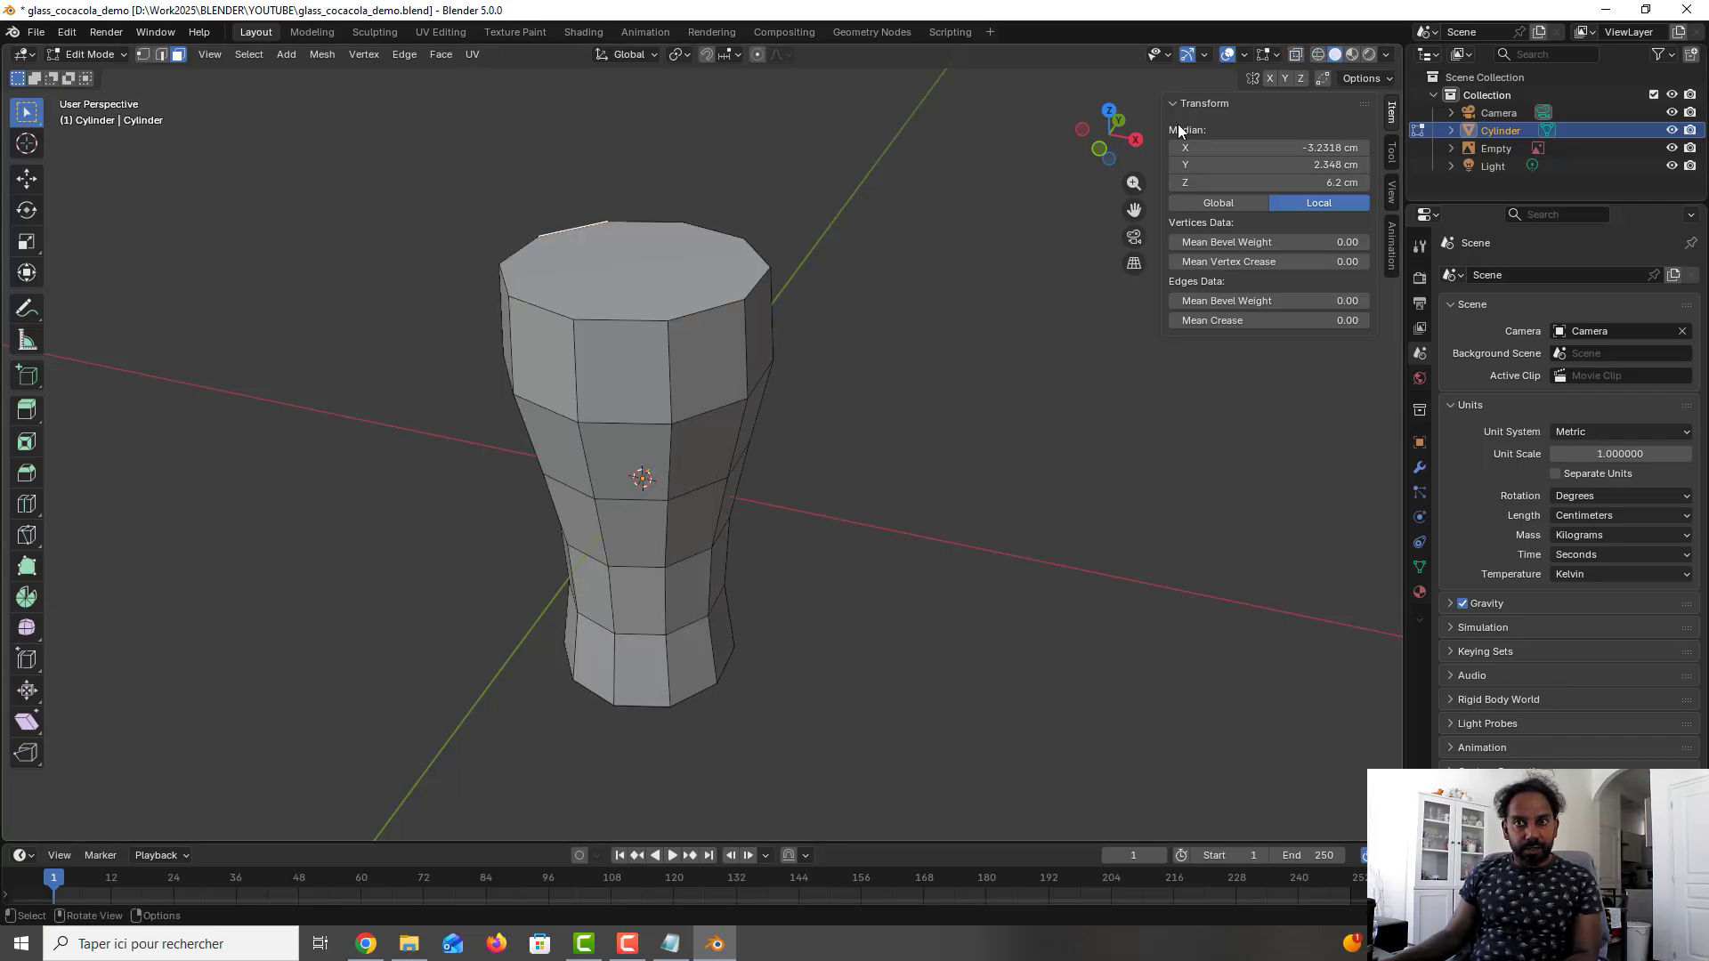
- Inset the glass's top face with zero thickness and scale the inner face uniformly by about 0.926 to form the rim
click(659, 266)
key(i)
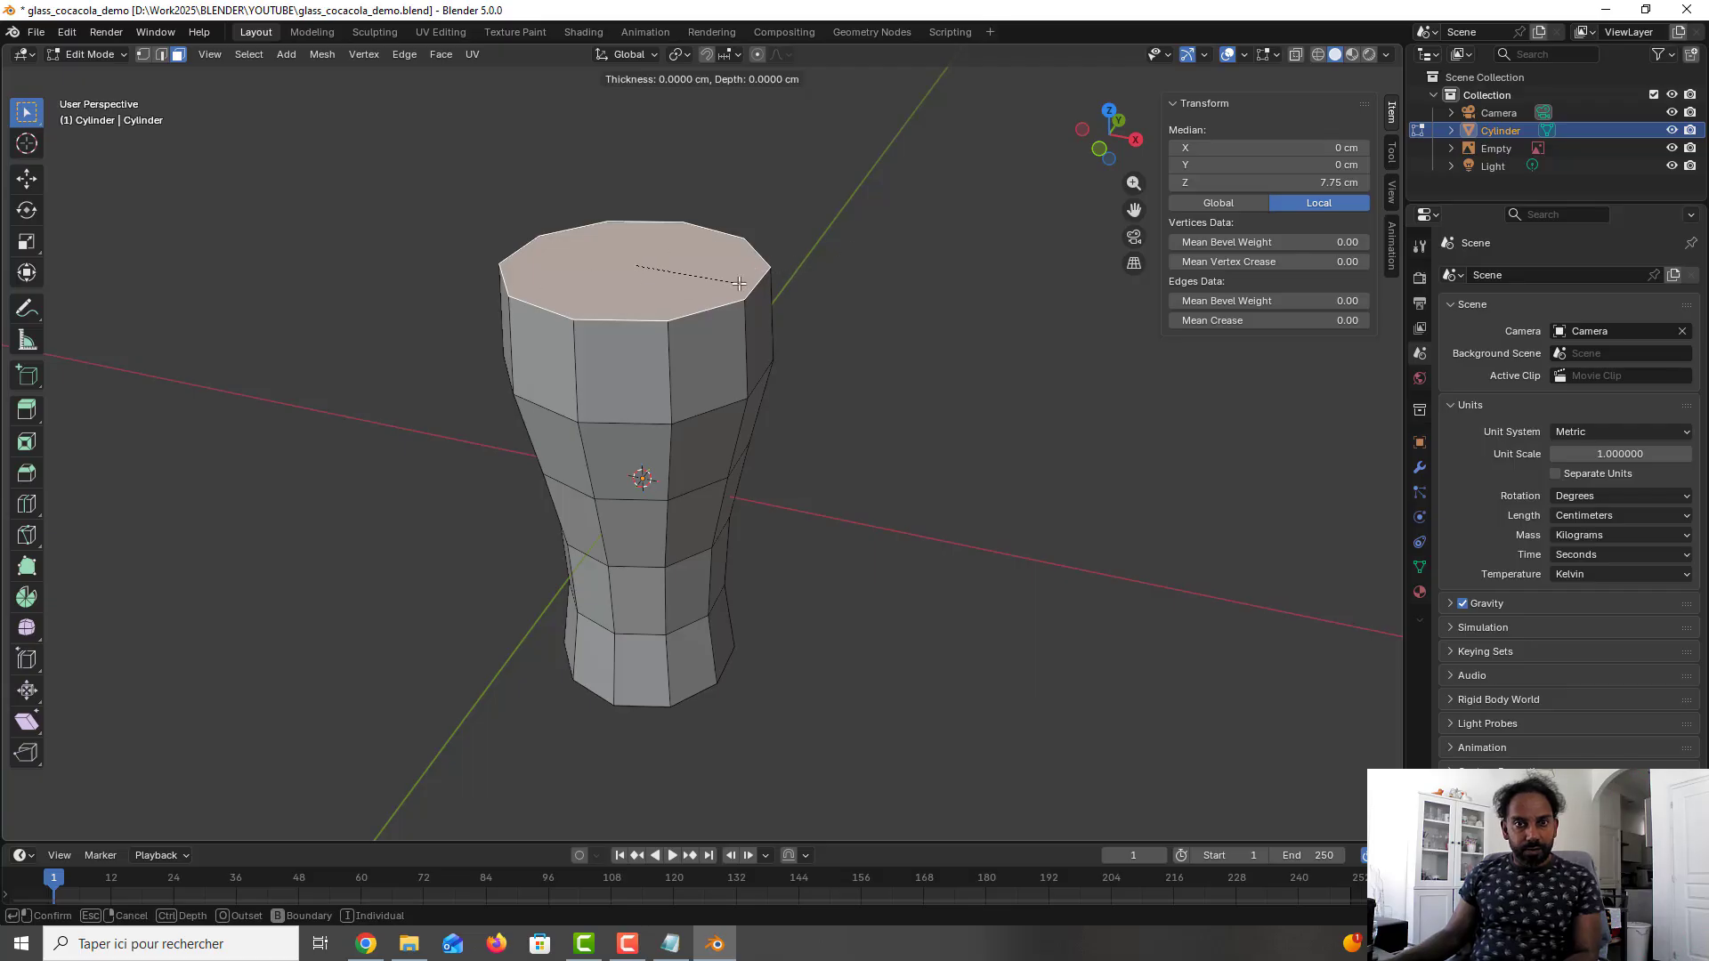
click(678, 267)
key(s)
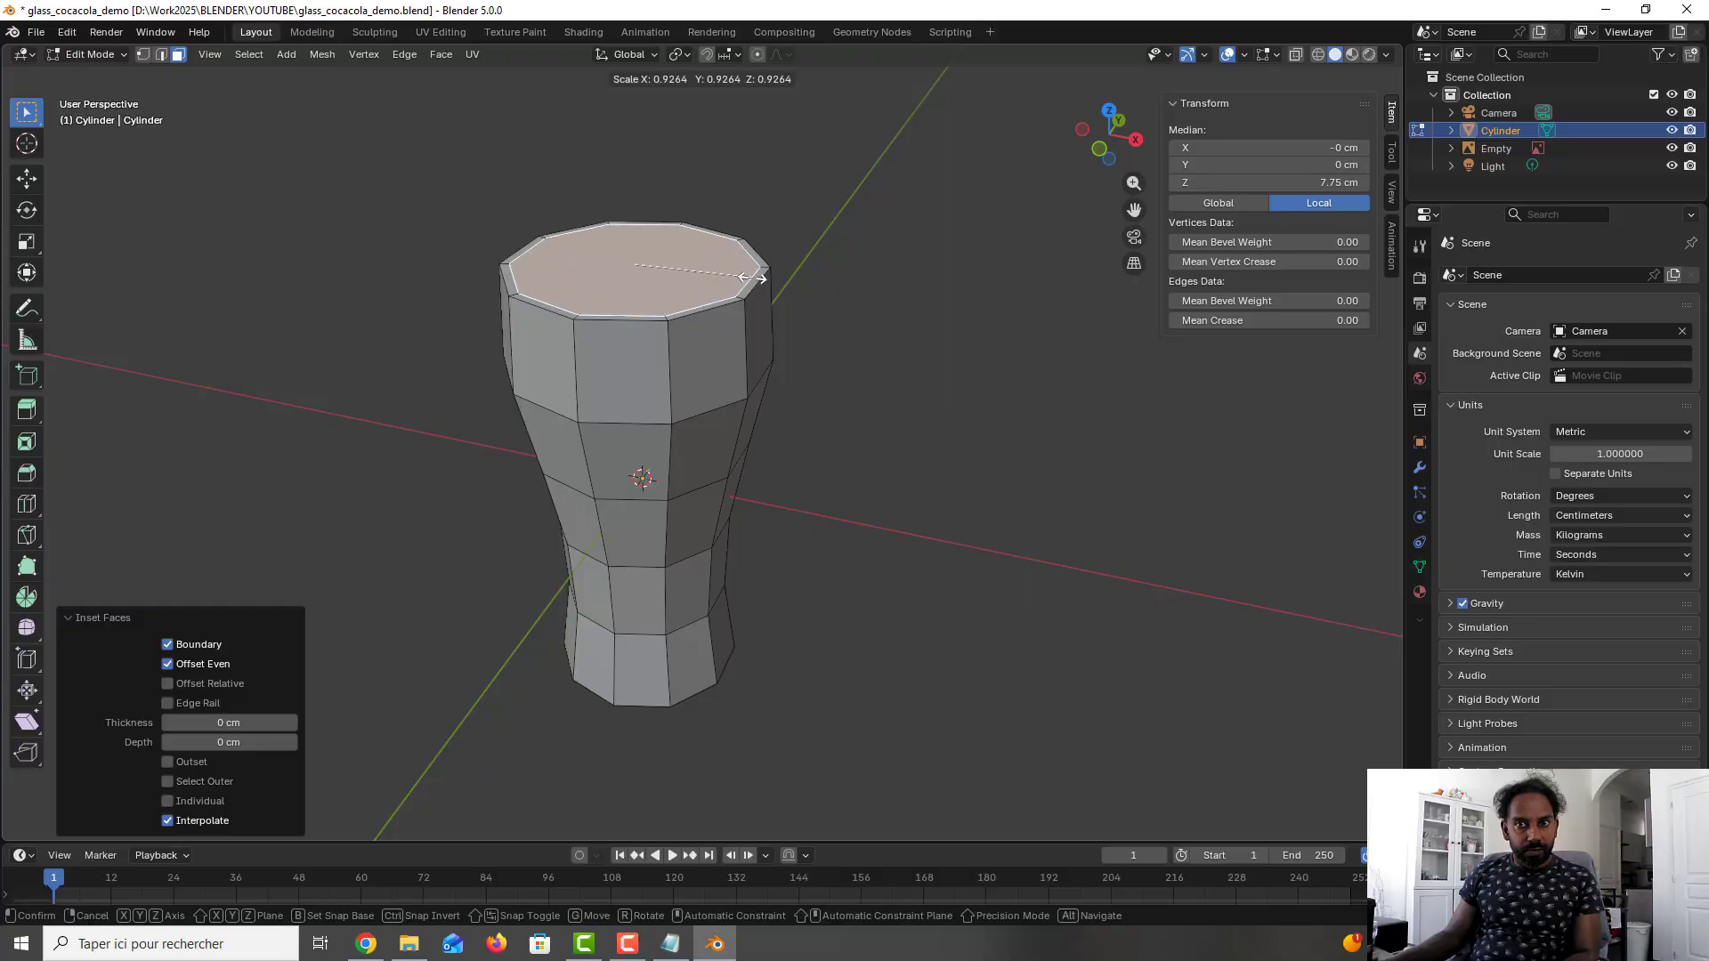
click(752, 277)
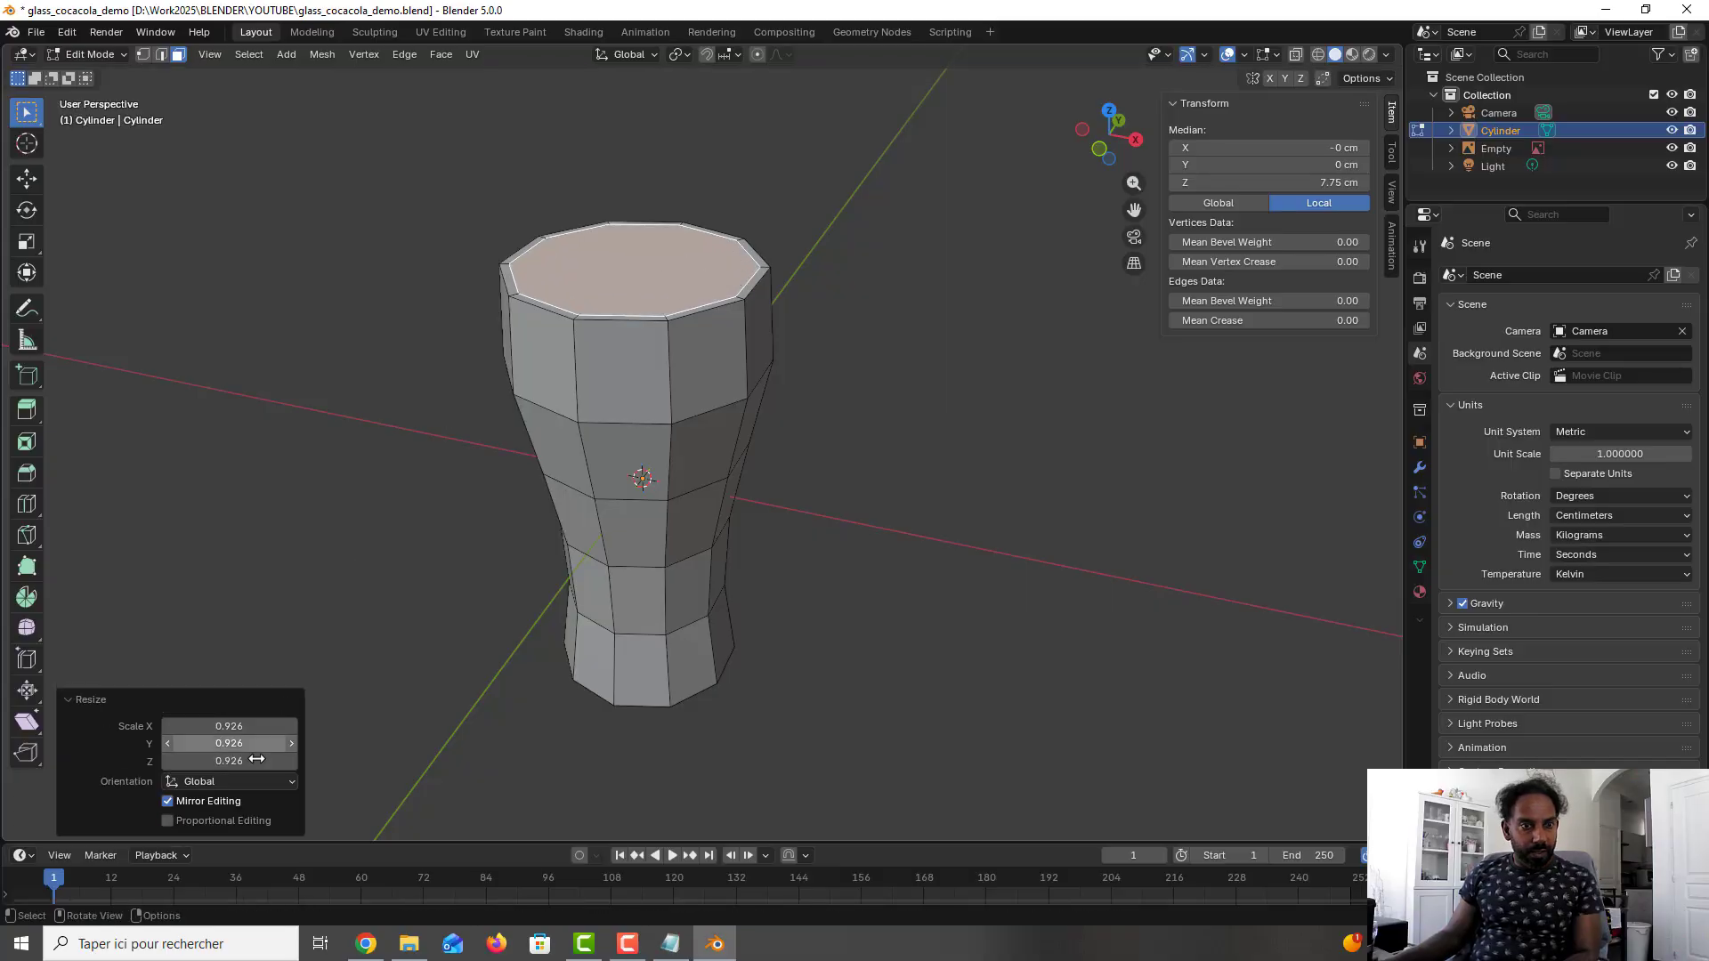
- Set the inner top face's resize factor to 0.98 on X, Y and Z to make the rim thinner
click(253, 727)
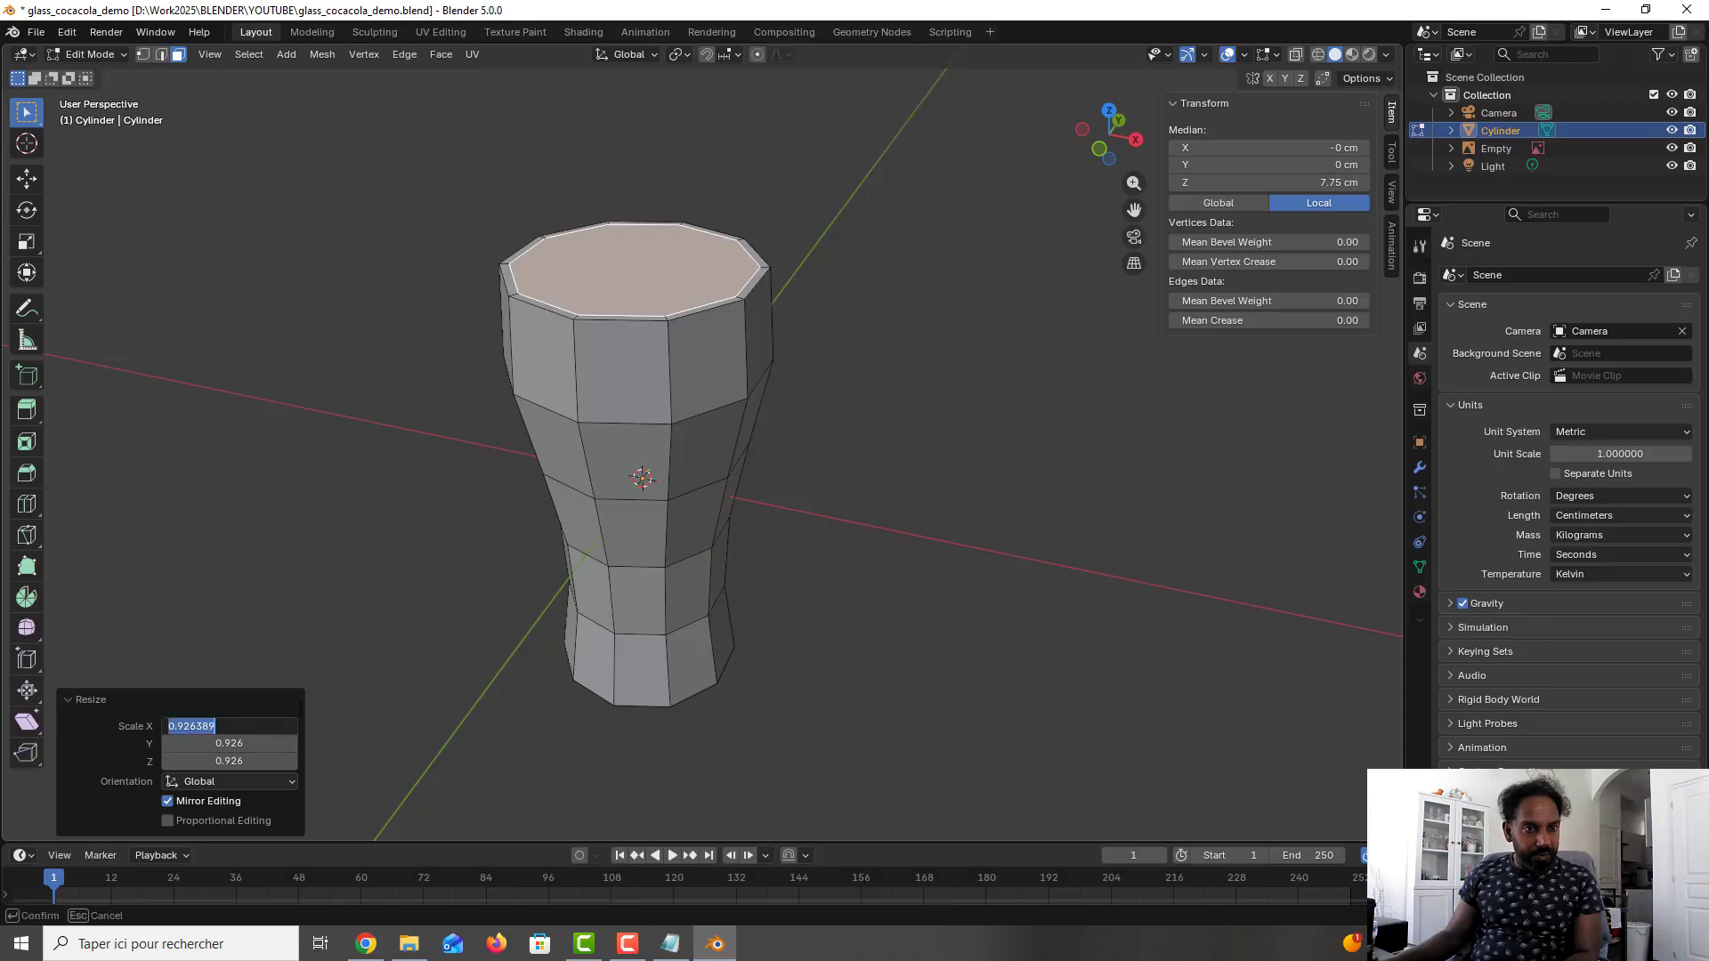
text(0.)
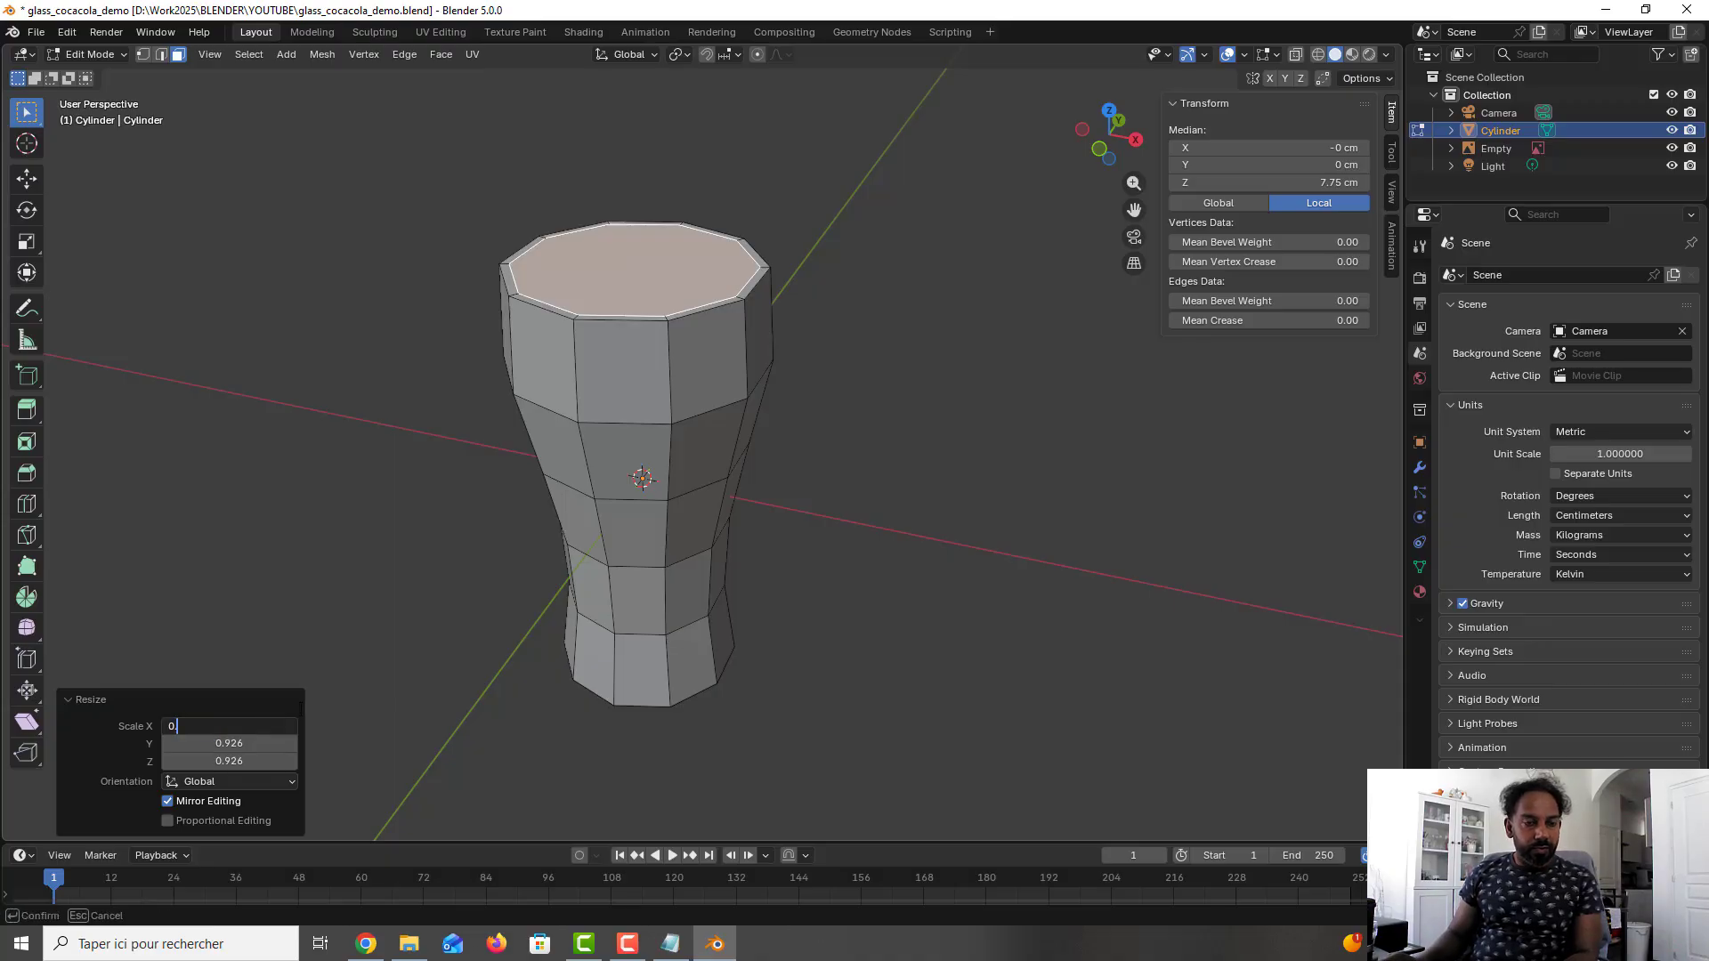
text(98)
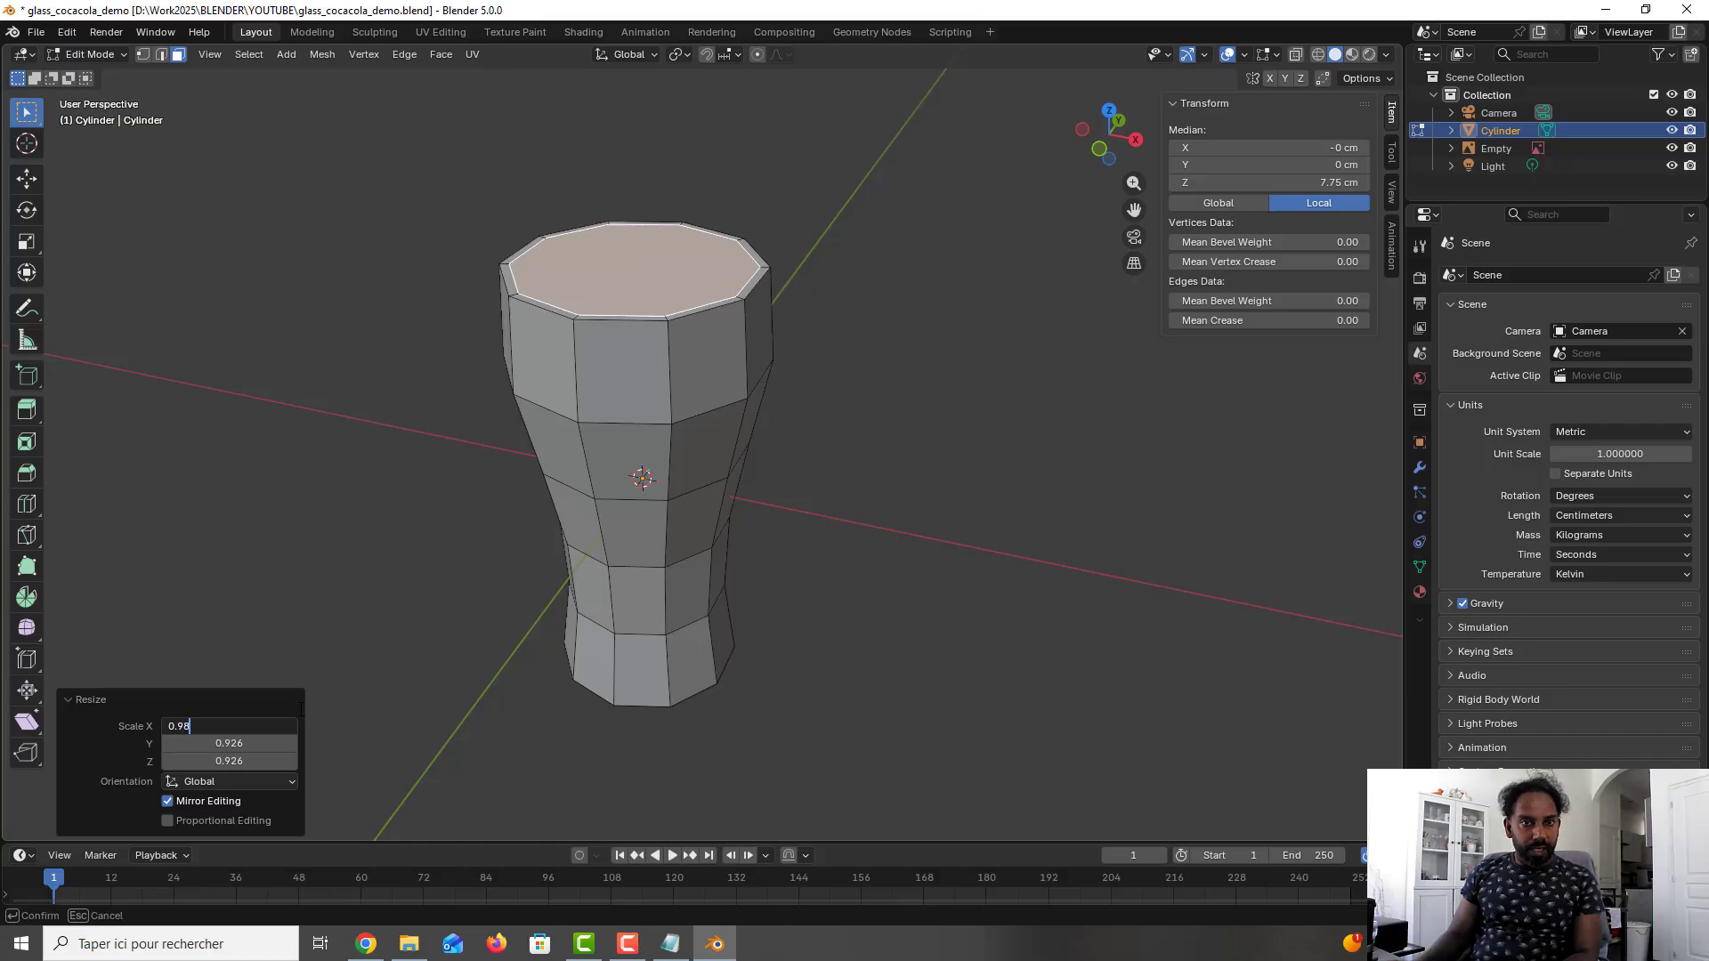
key(Tab)
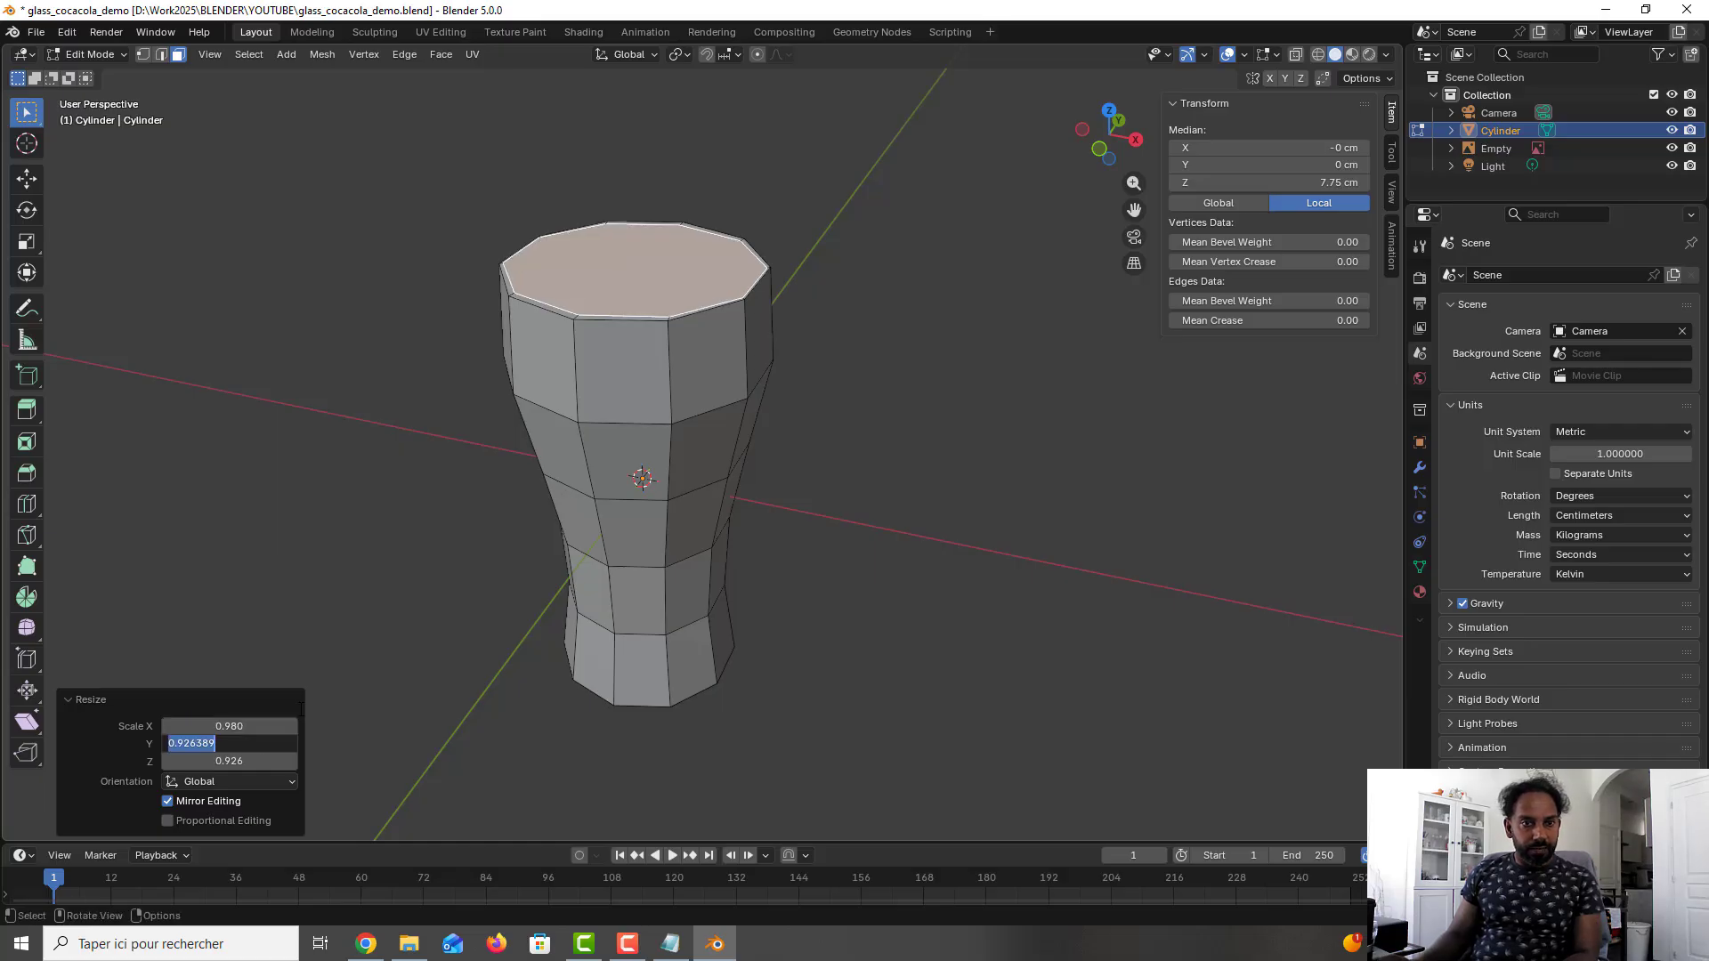
text(0)
key(Tab)
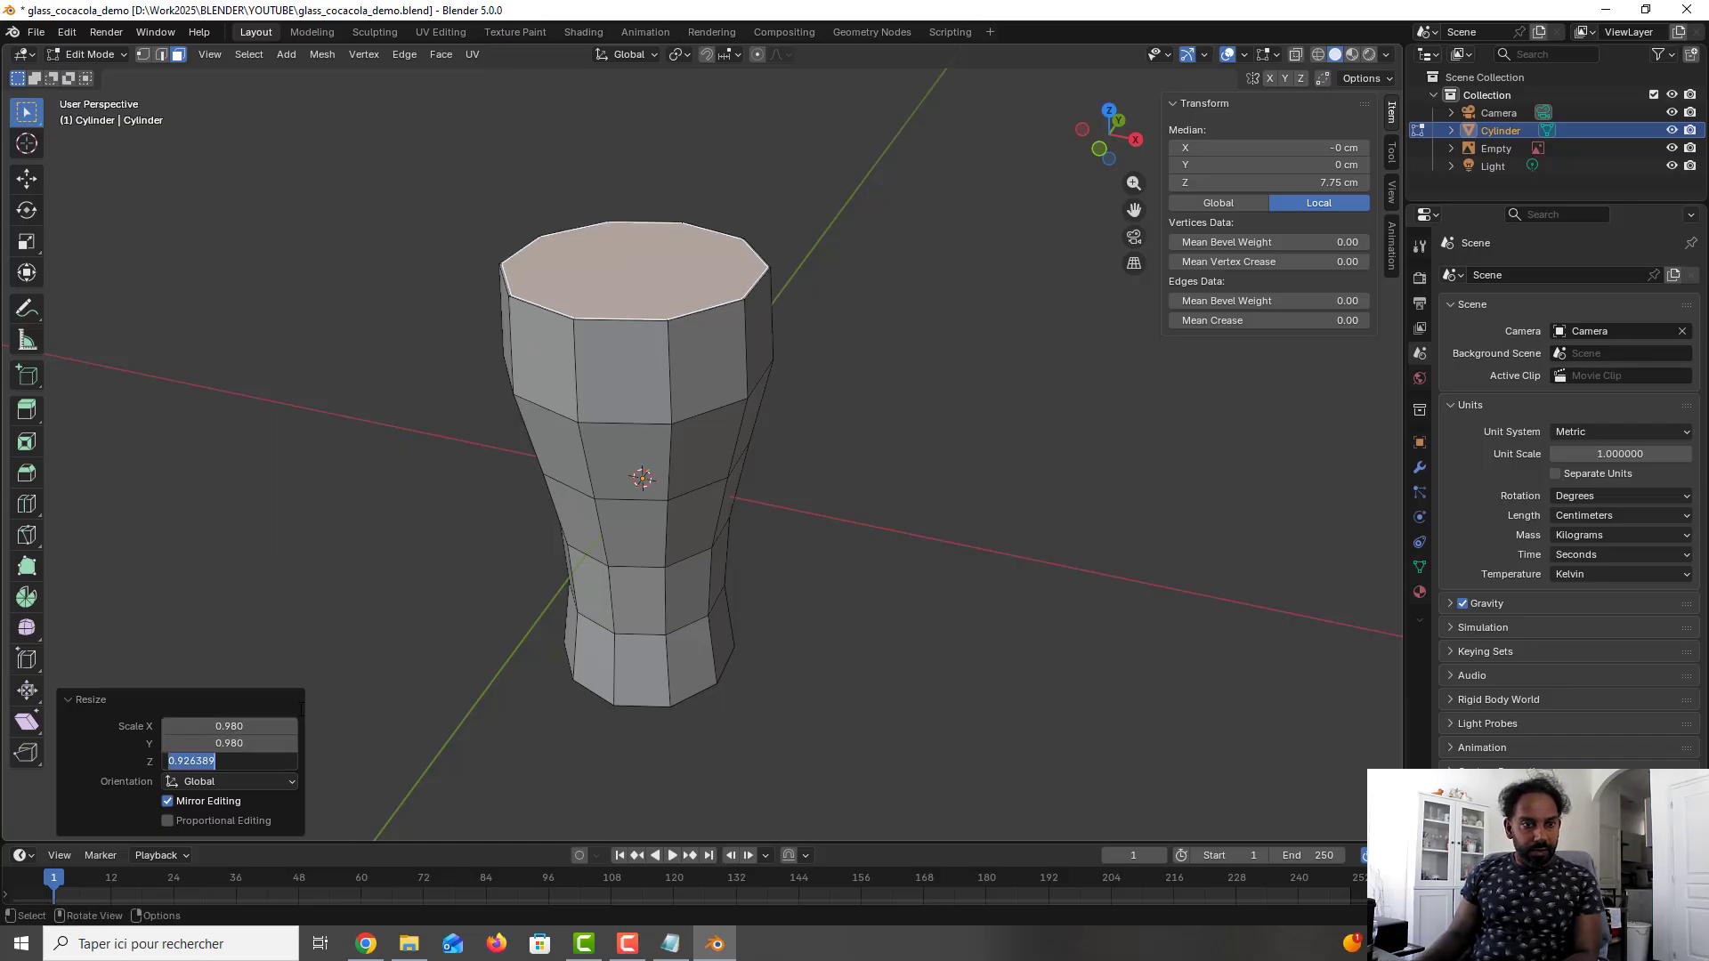
text(0.98)
key(Return)
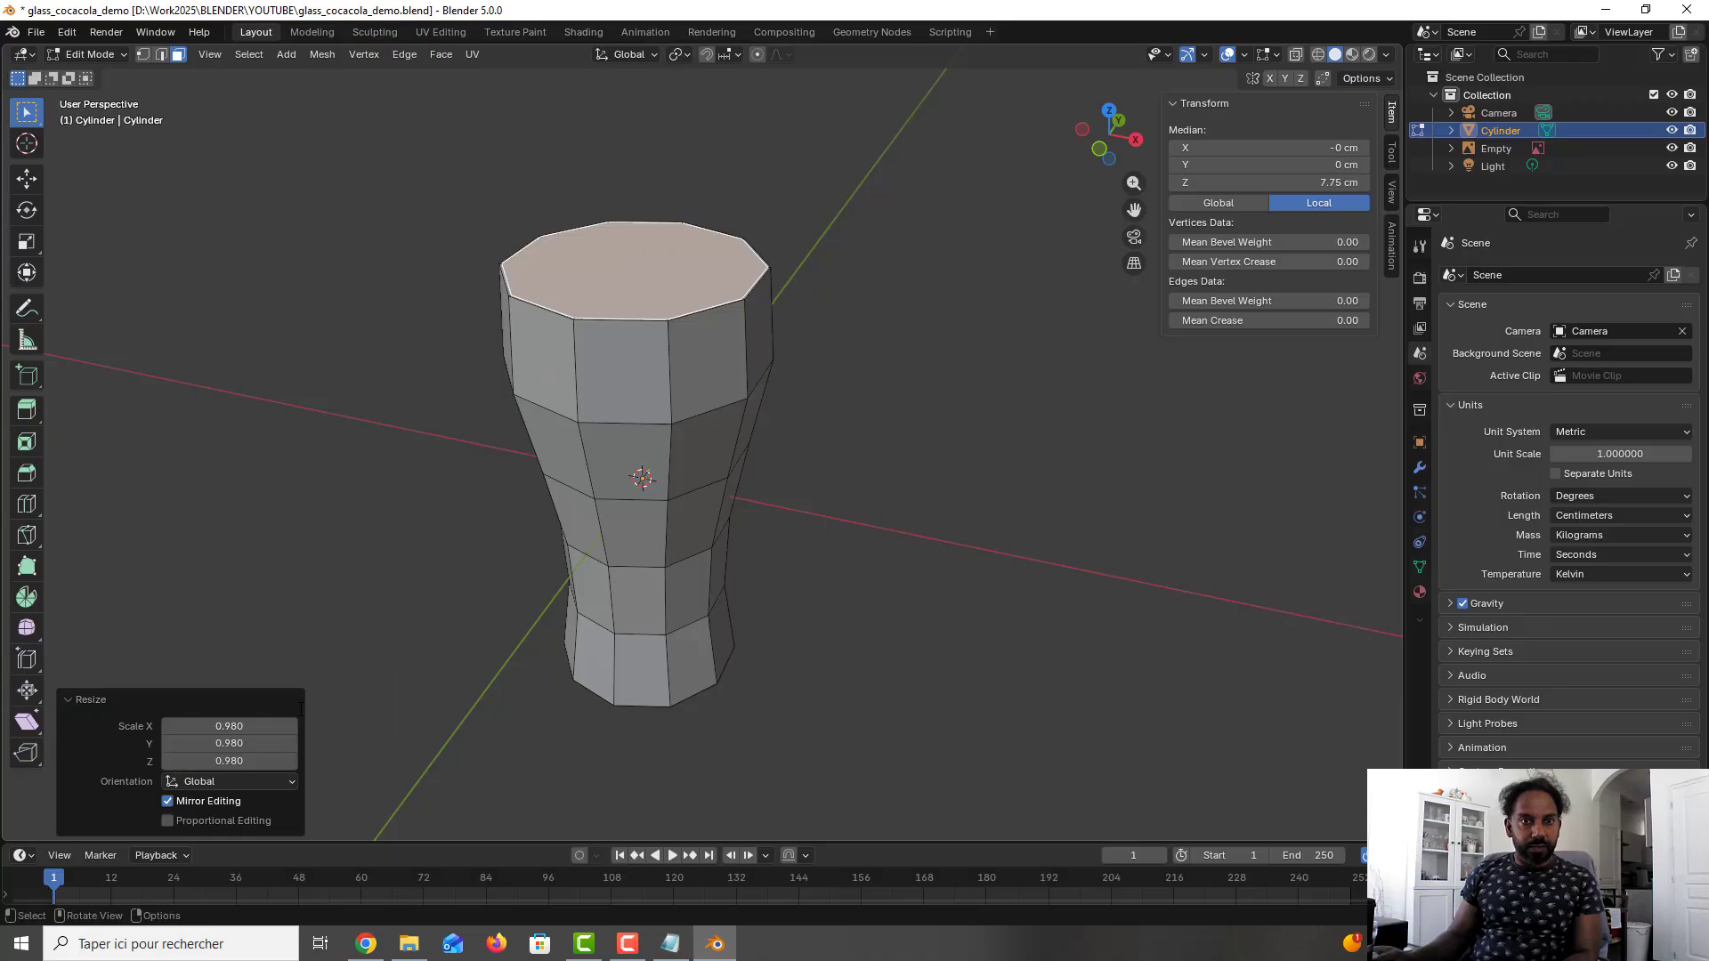
- Examine the narrow rim around the glass's top face from close up and from several angles
scroll(720, 292, up, 1)
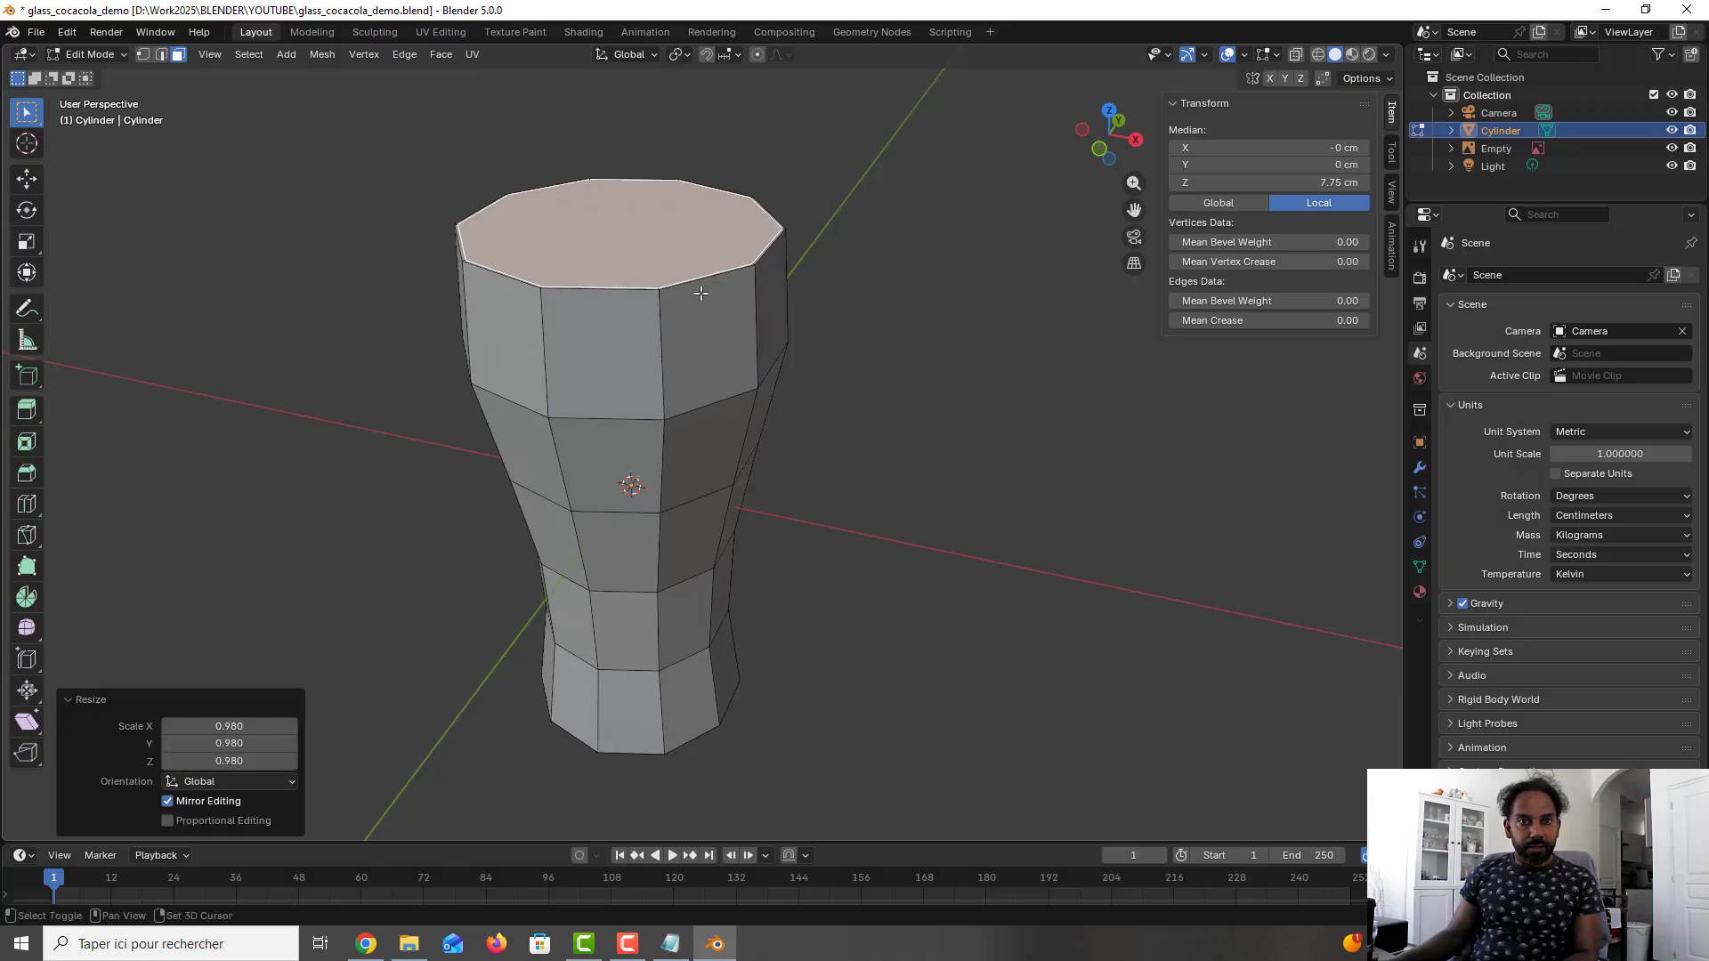
shift+middle_drag(699, 292, 701, 541)
scroll(652, 553, up, 1)
scroll(650, 553, up, 3)
scroll(650, 553, down, 1)
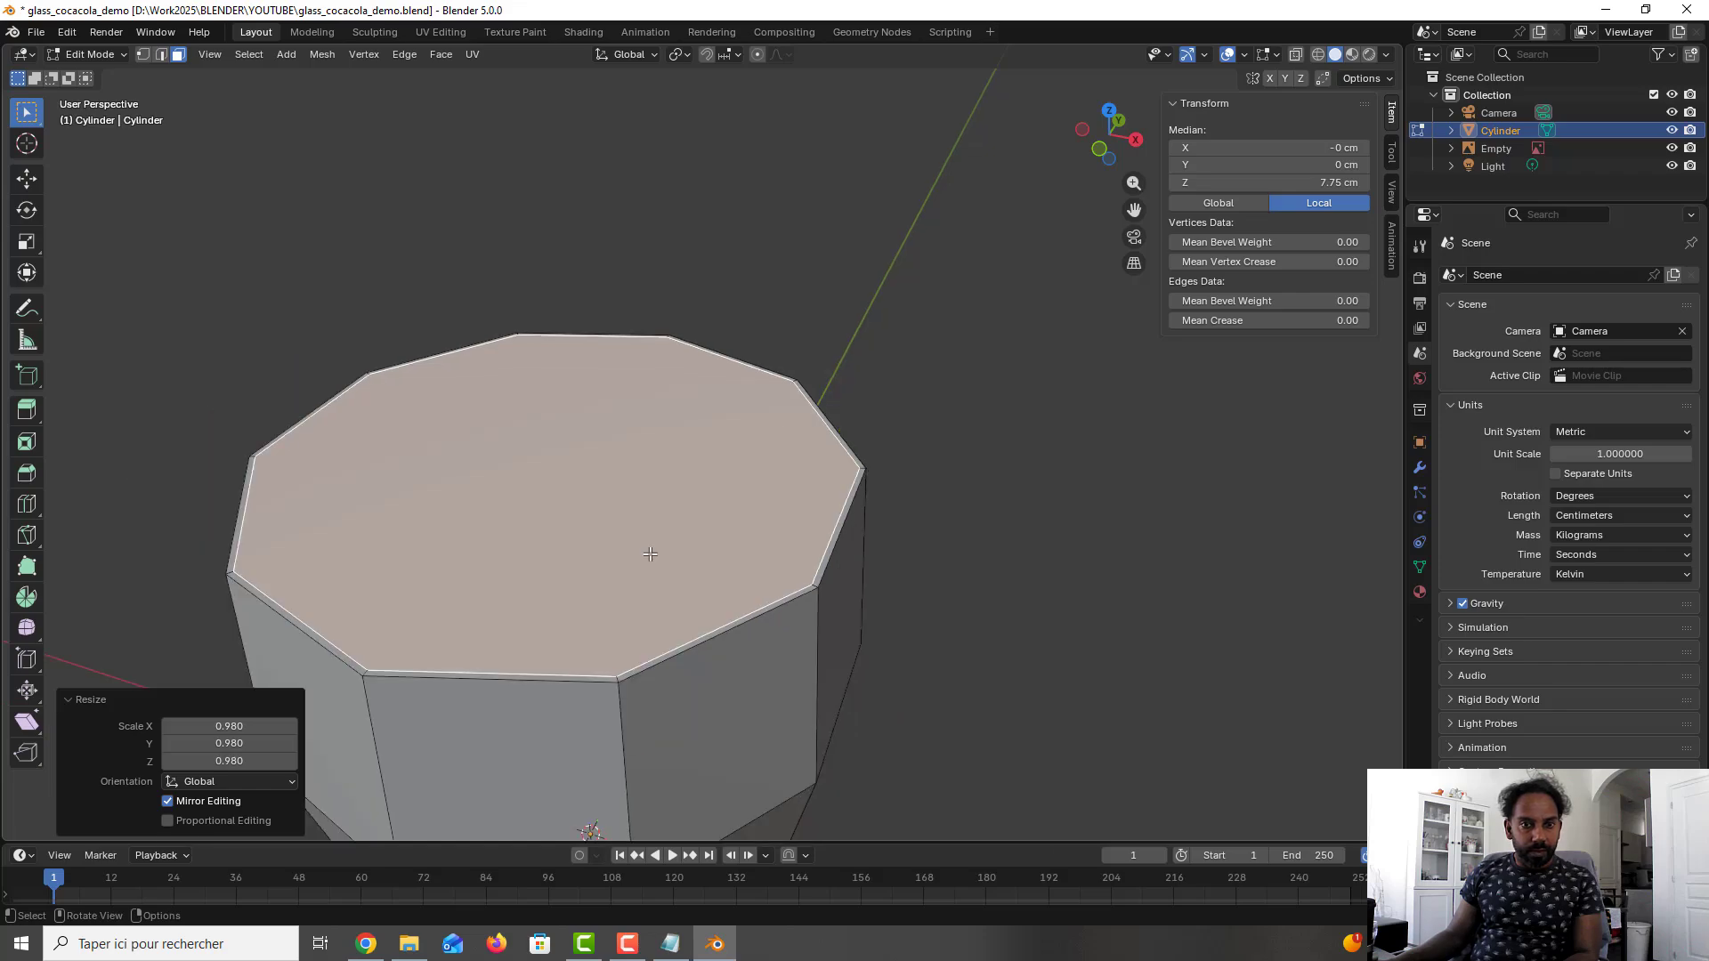
scroll(650, 554, down, 3)
shift+middle_drag(650, 553, 645, 424)
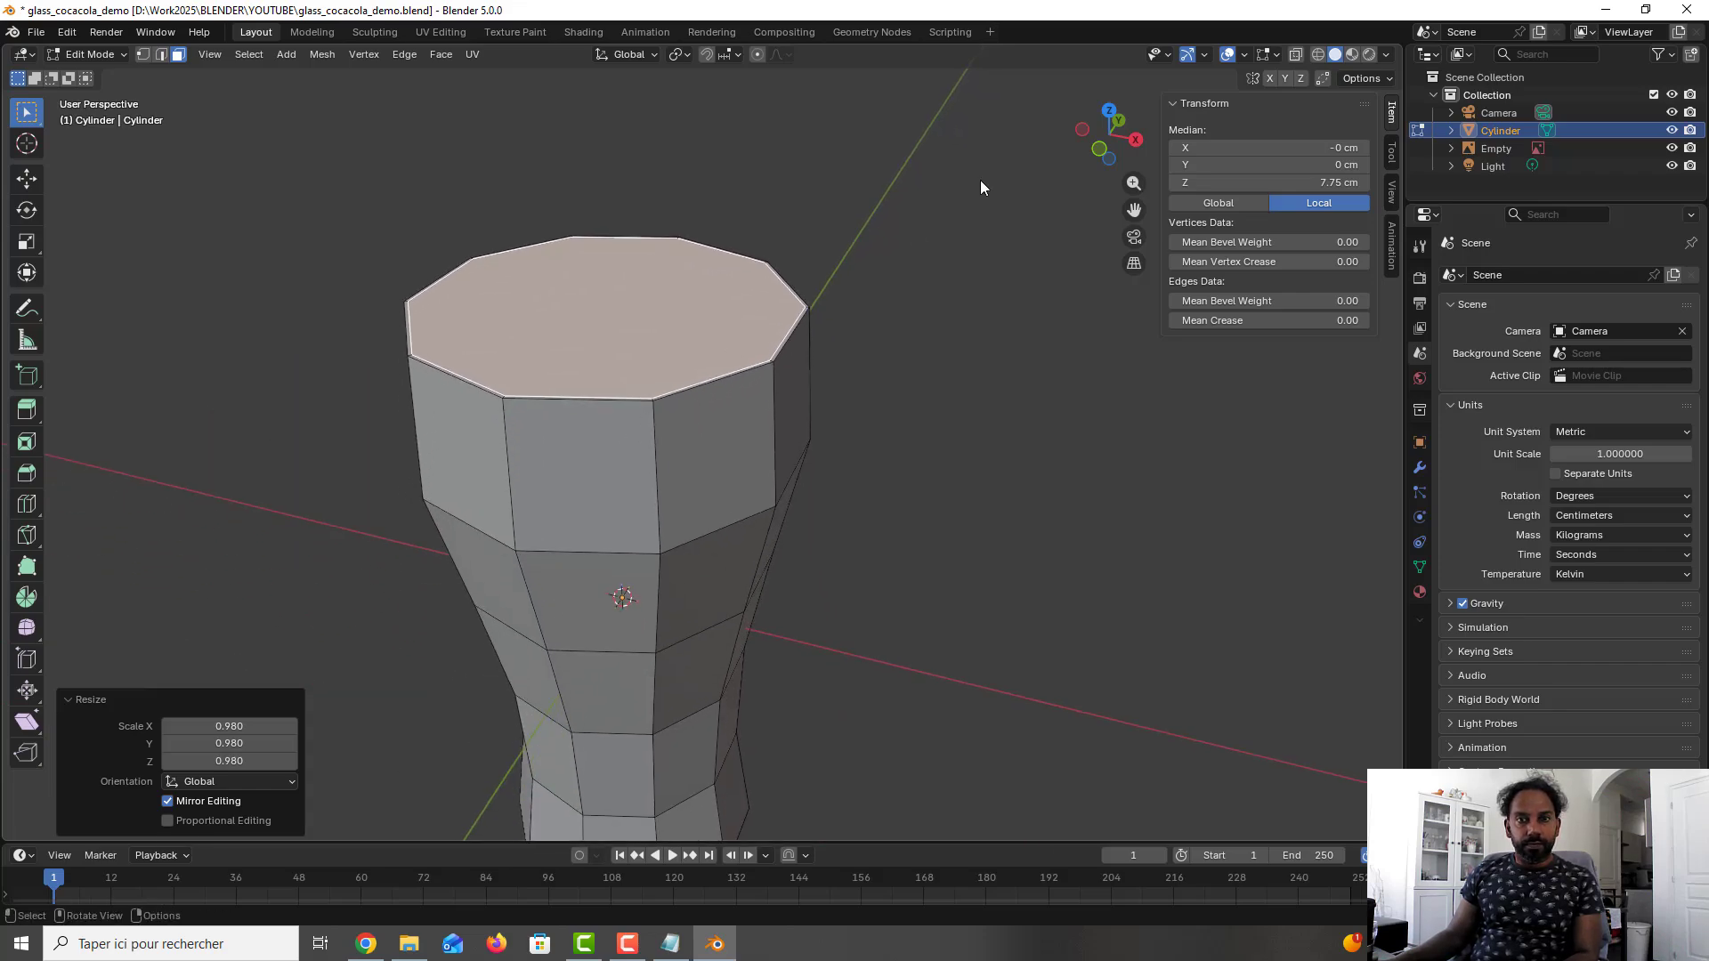
scroll(944, 241, down, 2)
middle_drag(839, 397, 870, 366)
- In front view with X-ray on, extrude the inner top face down about 14.53 cm along Z, stopping just above the thick base
key(KP_1)
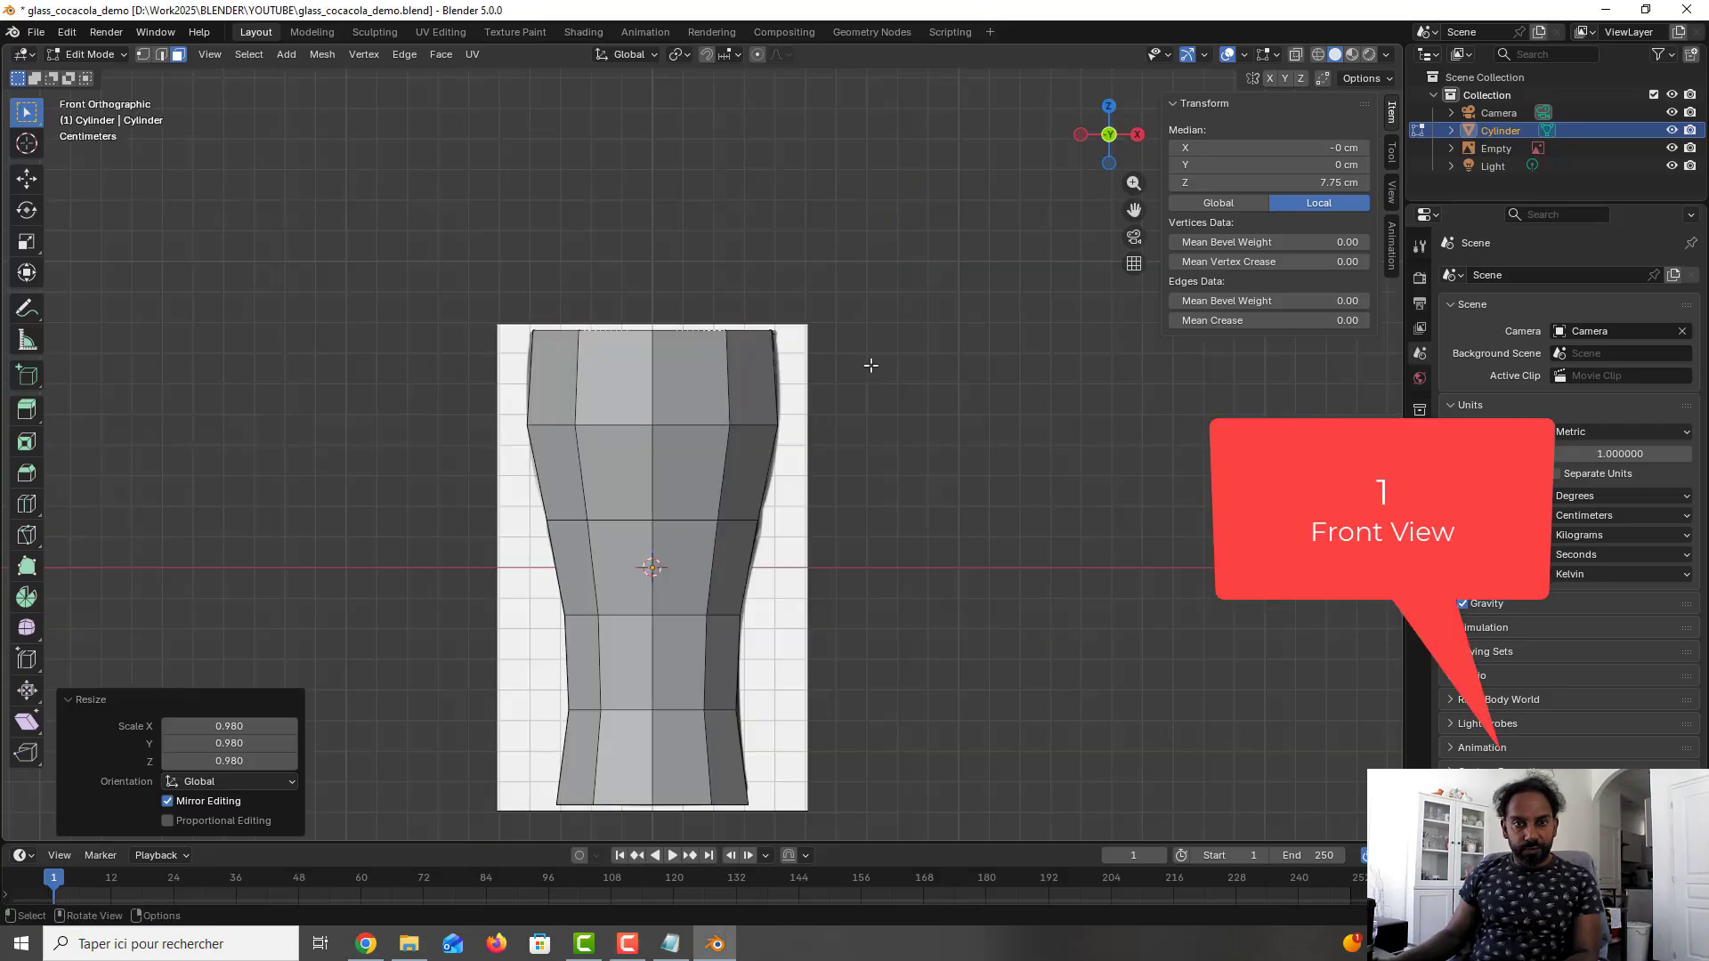
click(1297, 54)
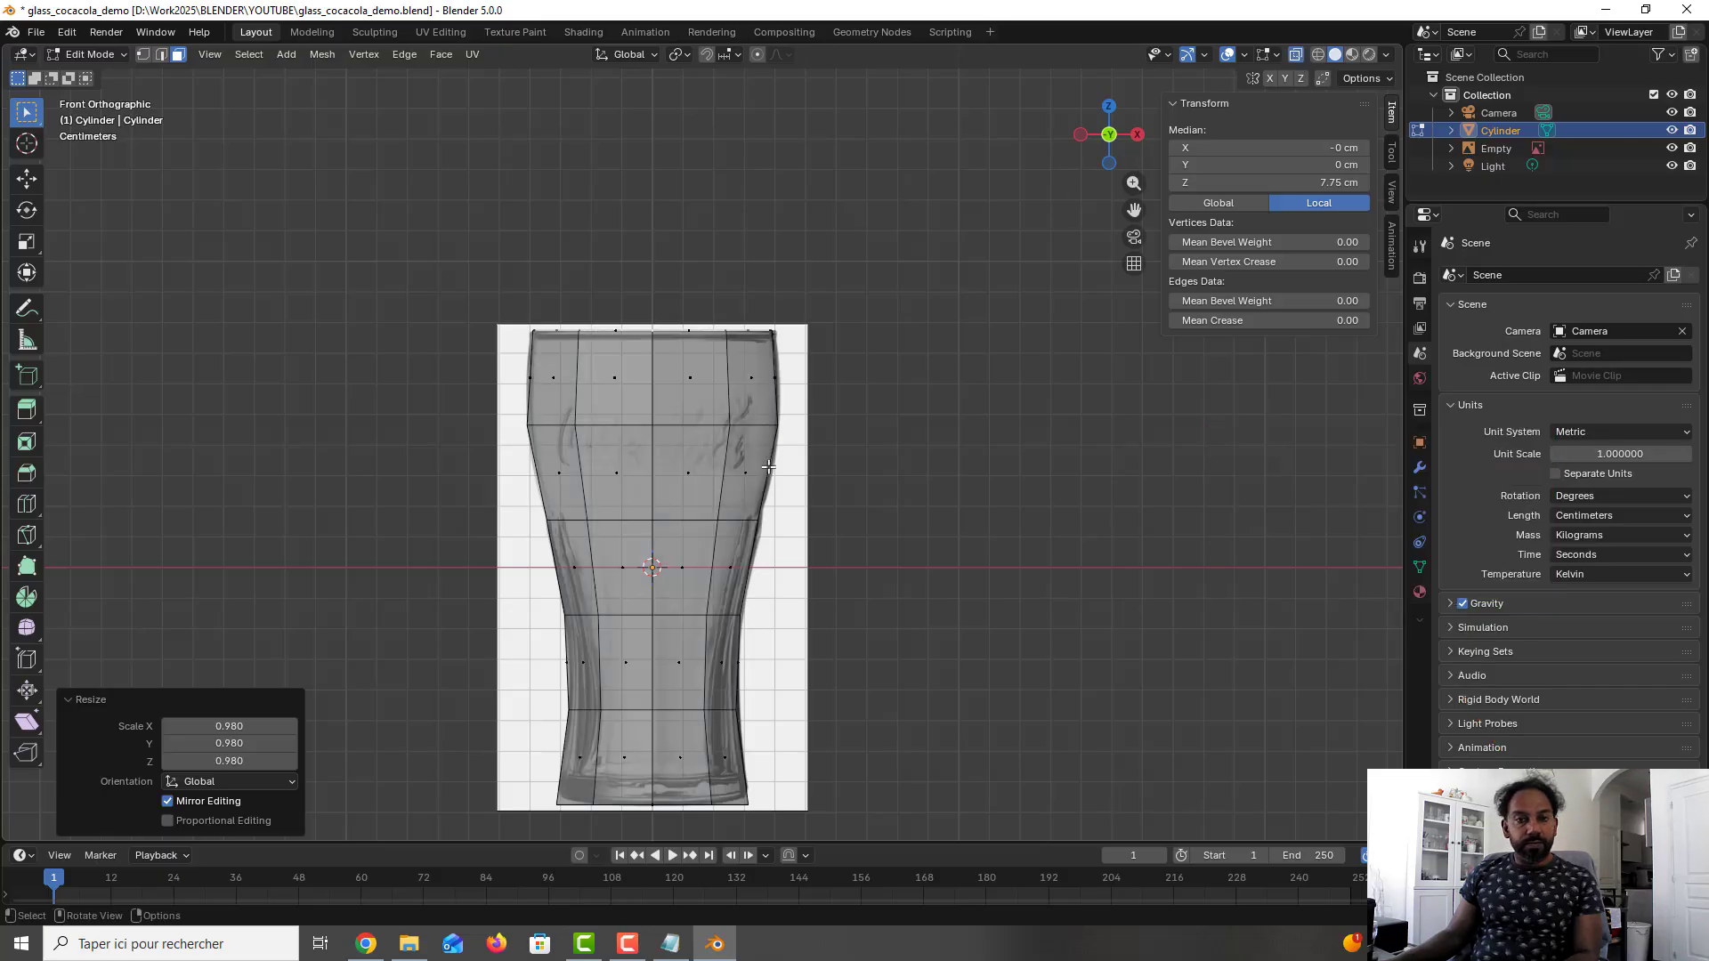
key(e)
key(z)
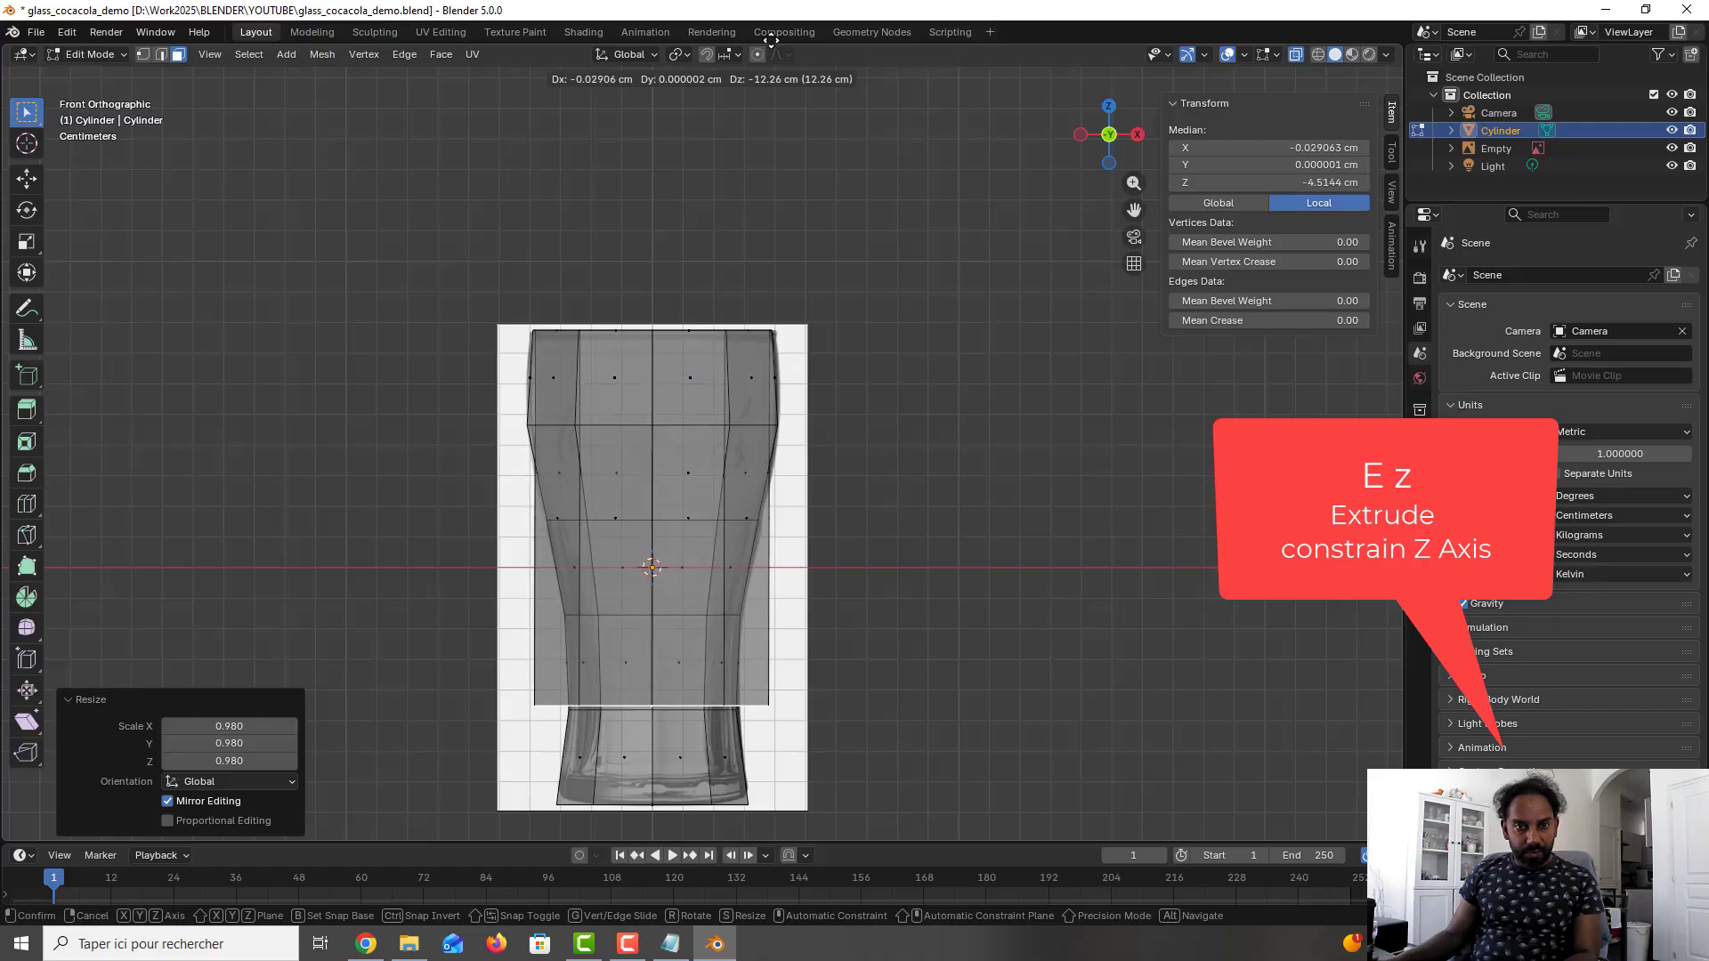
key(z)
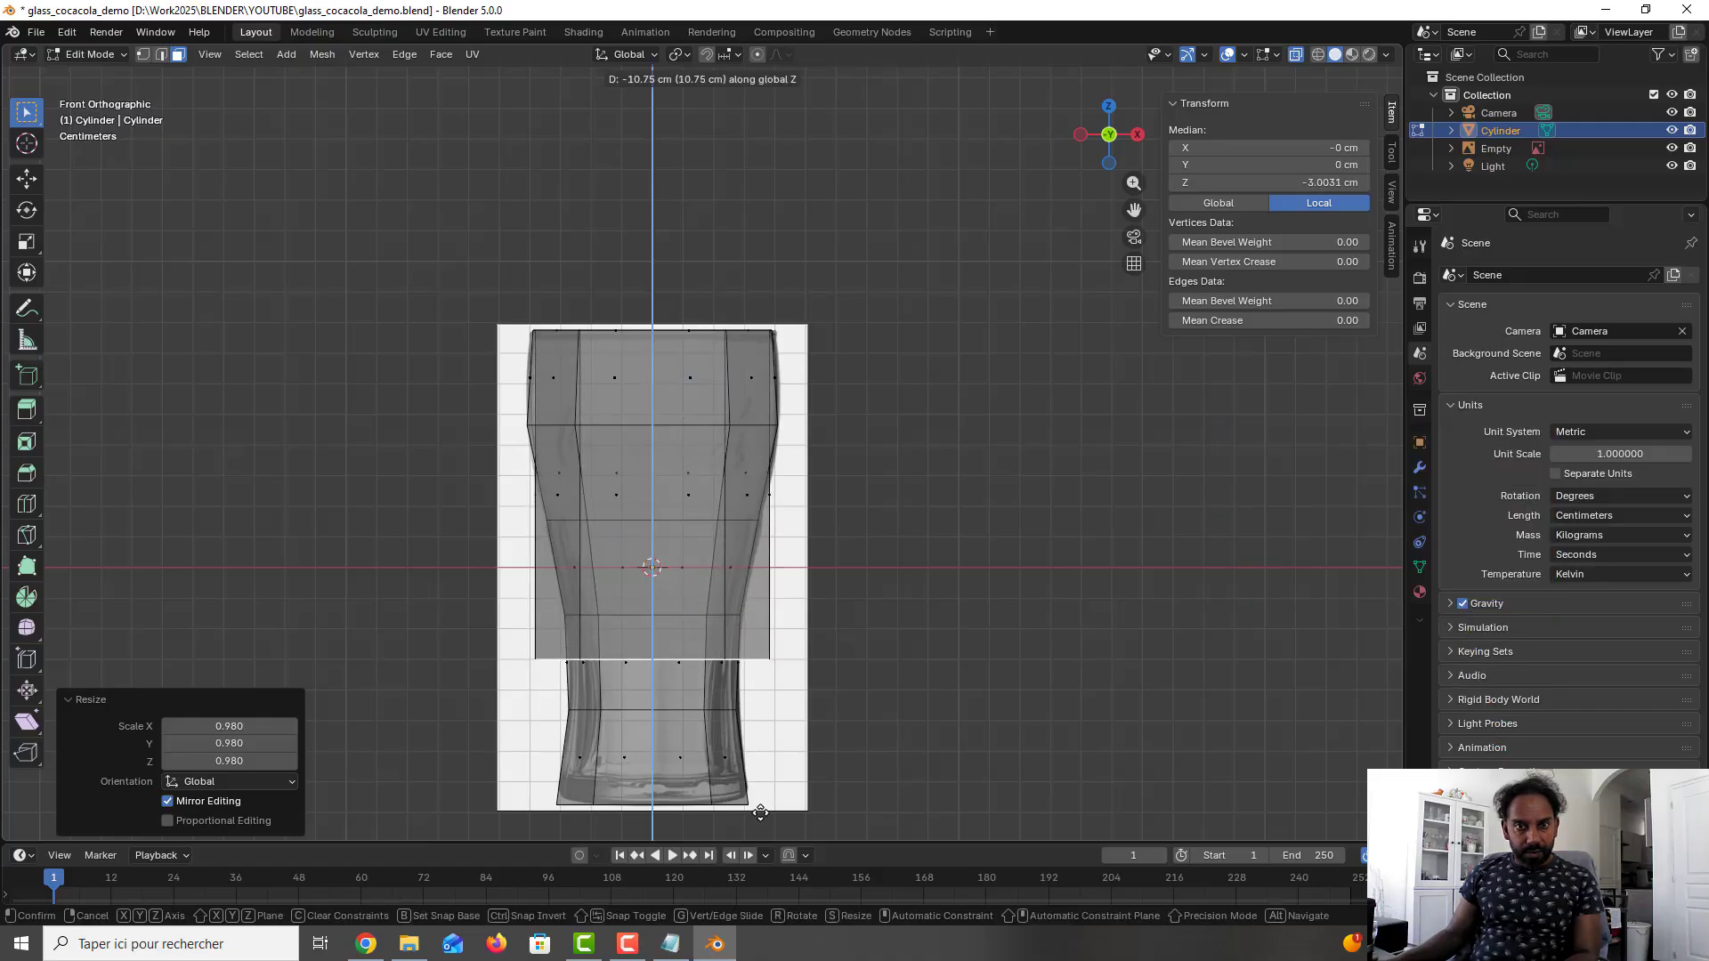
click(769, 118)
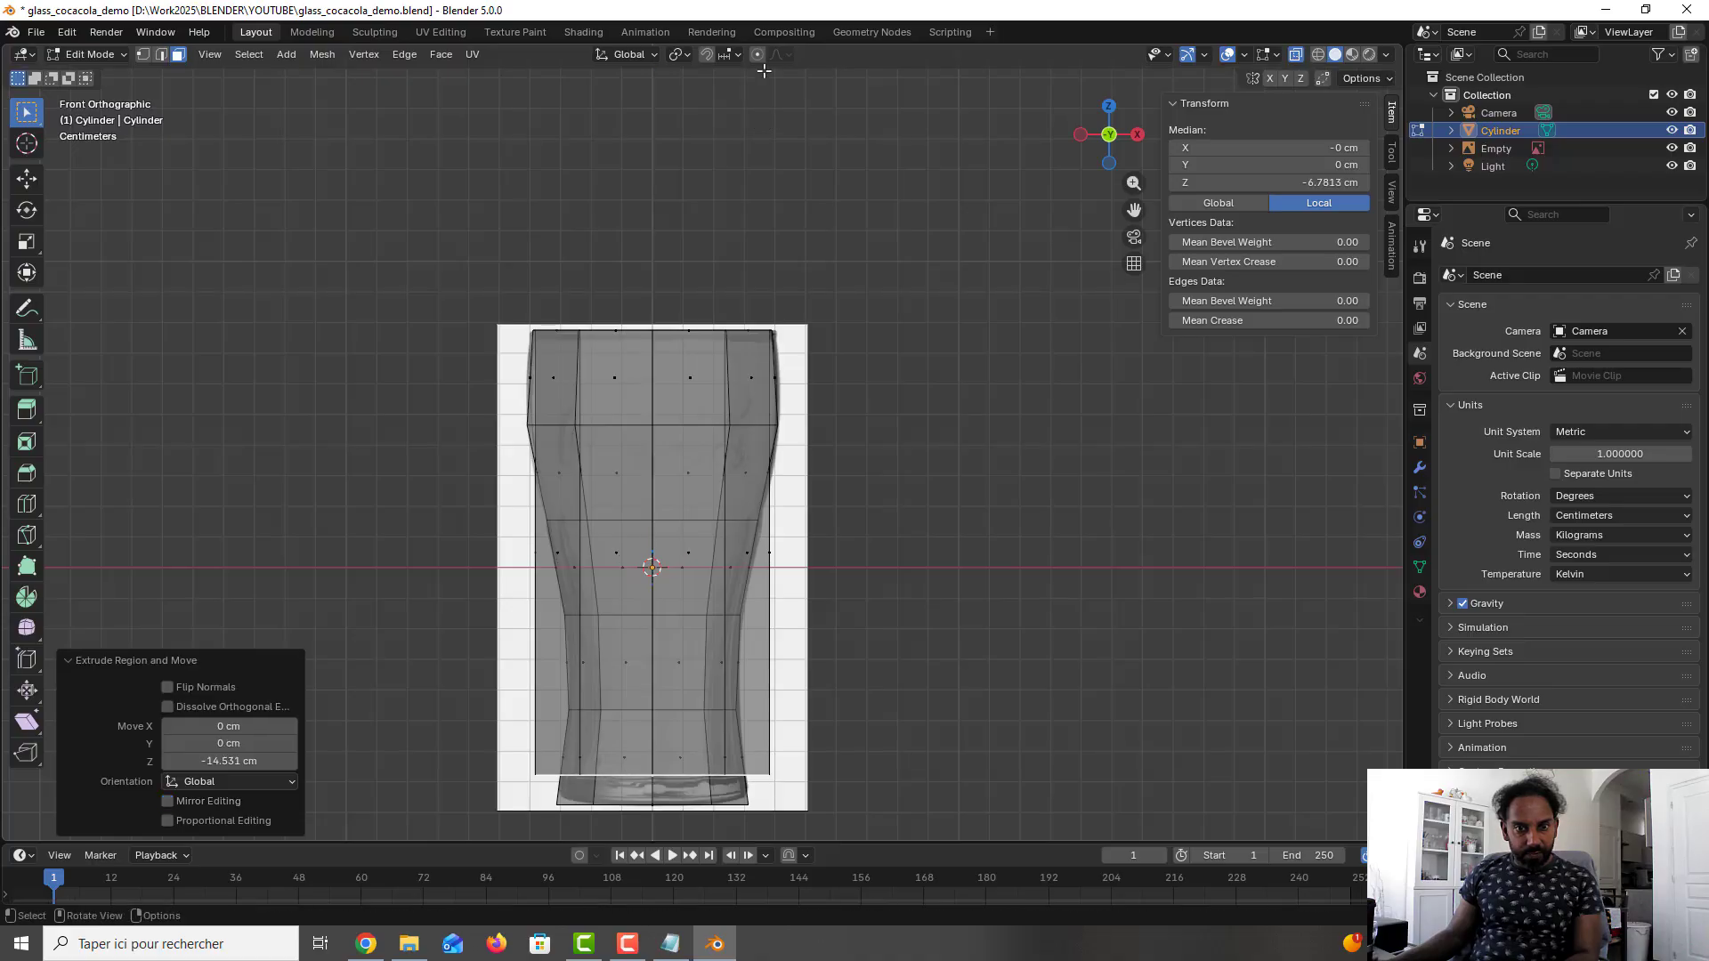
- Scale the extruded inner bottom face by about 0.541 and again by about 0.858 to fit inside the base, and save the file
key(s)
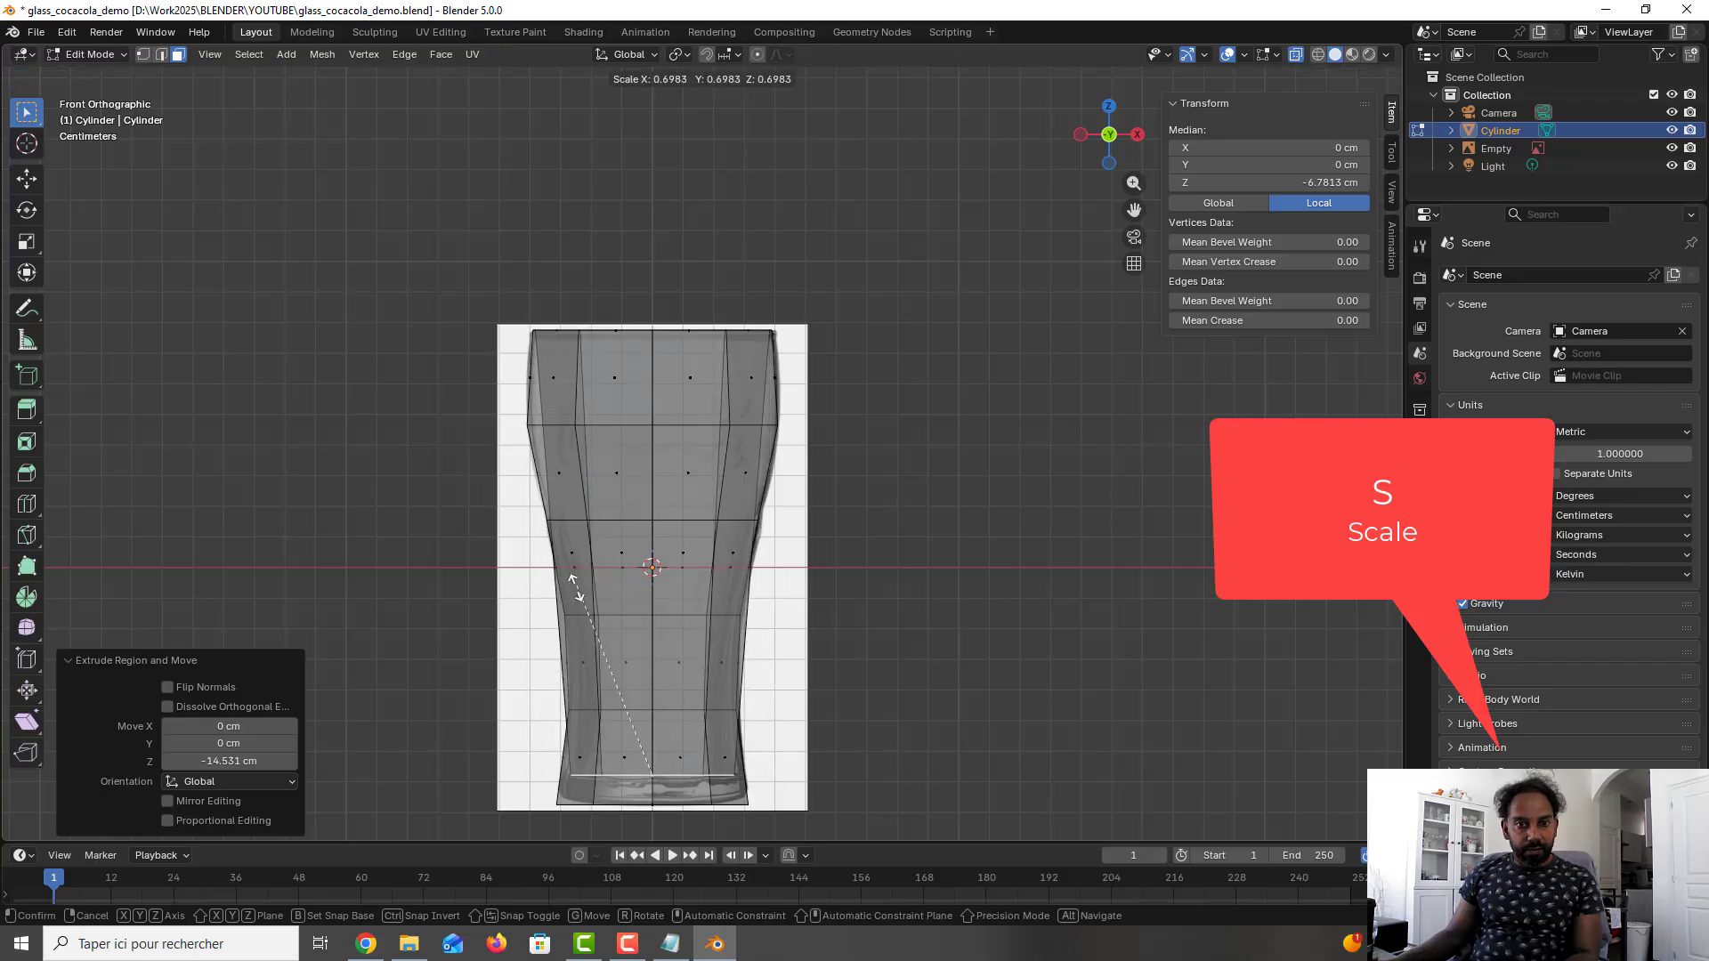
click(571, 637)
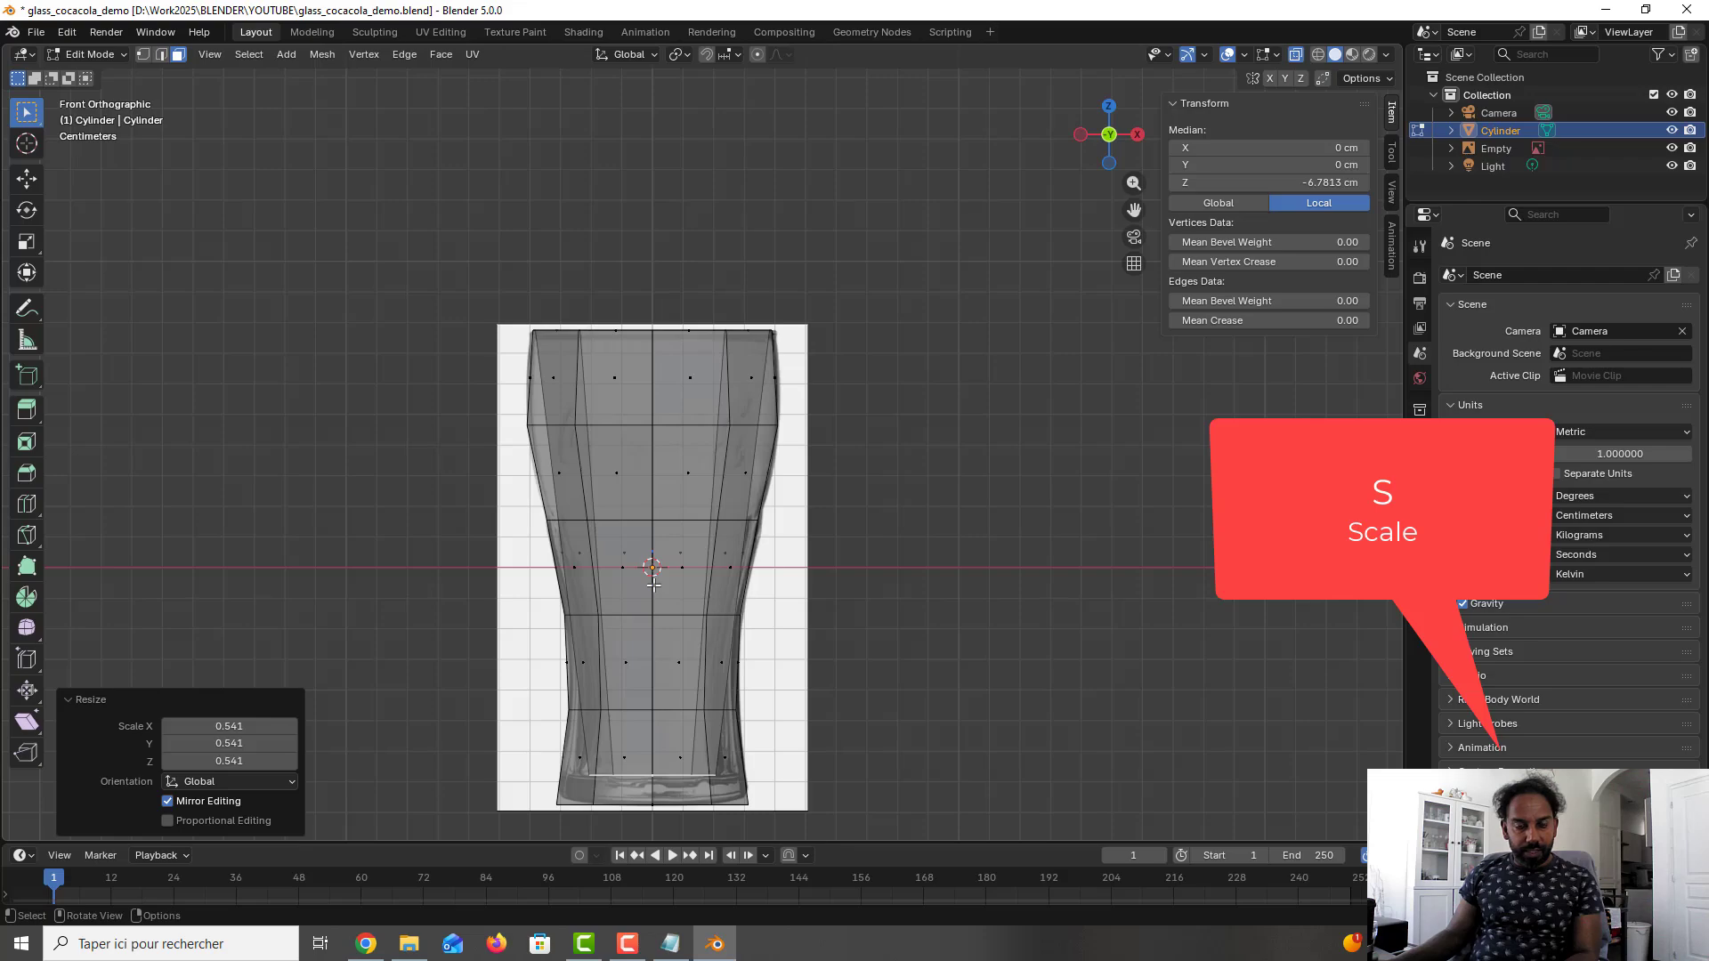
key(s)
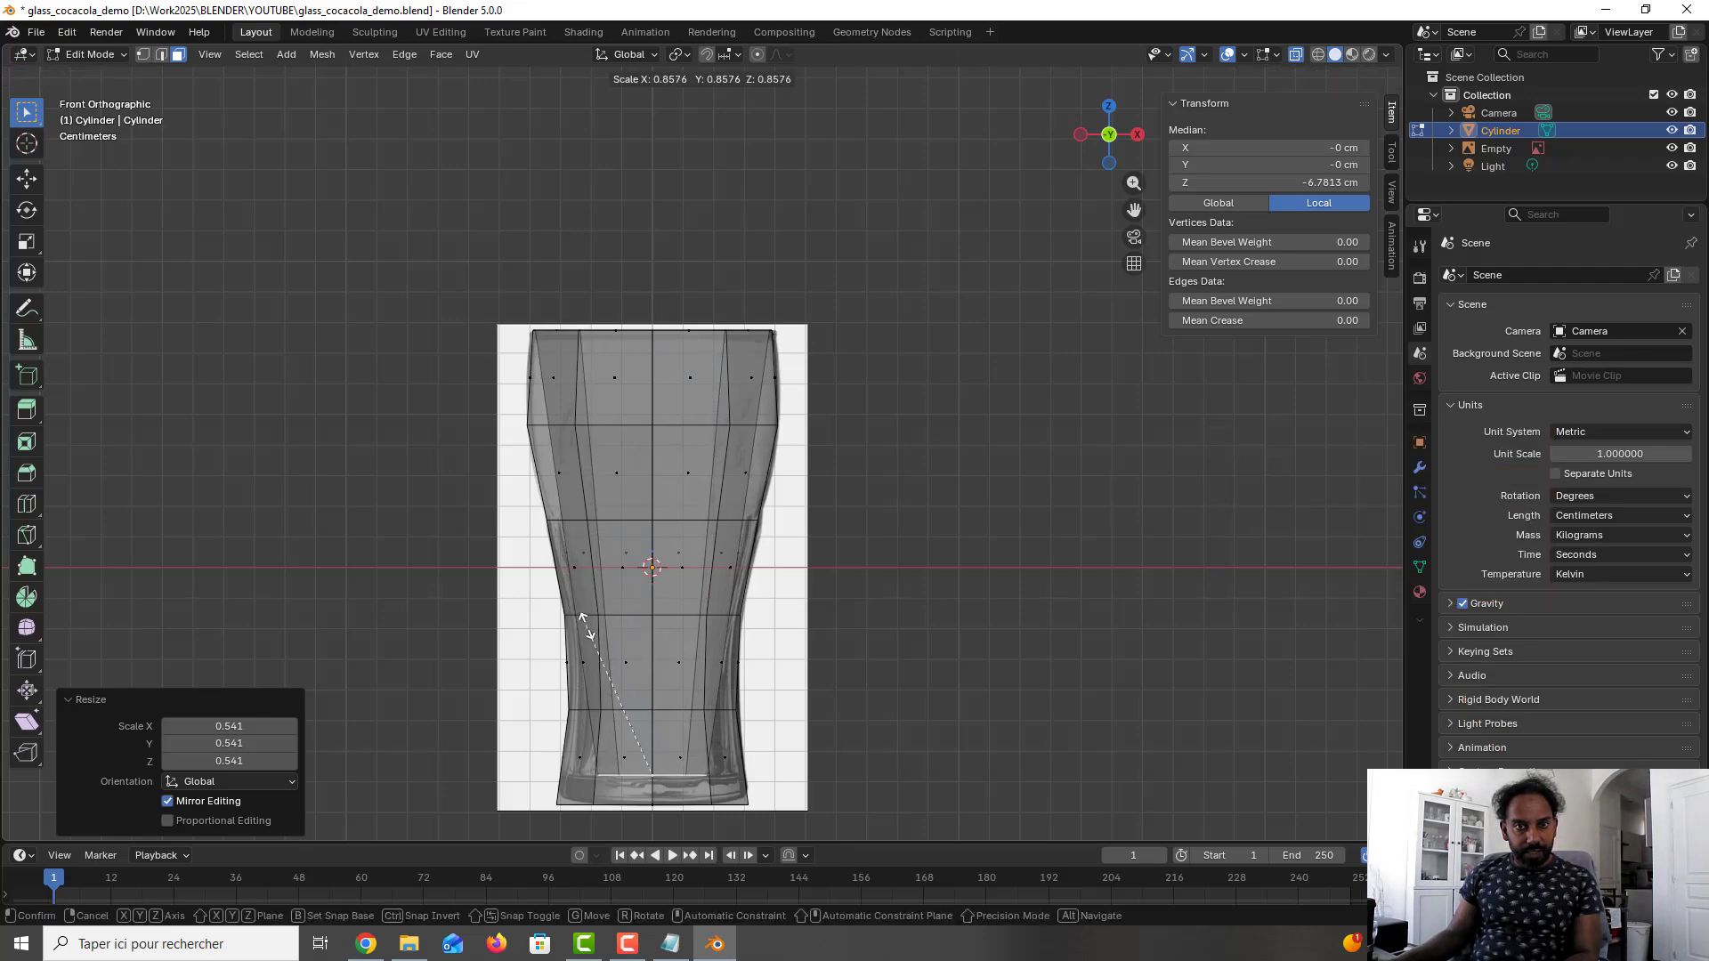
click(587, 626)
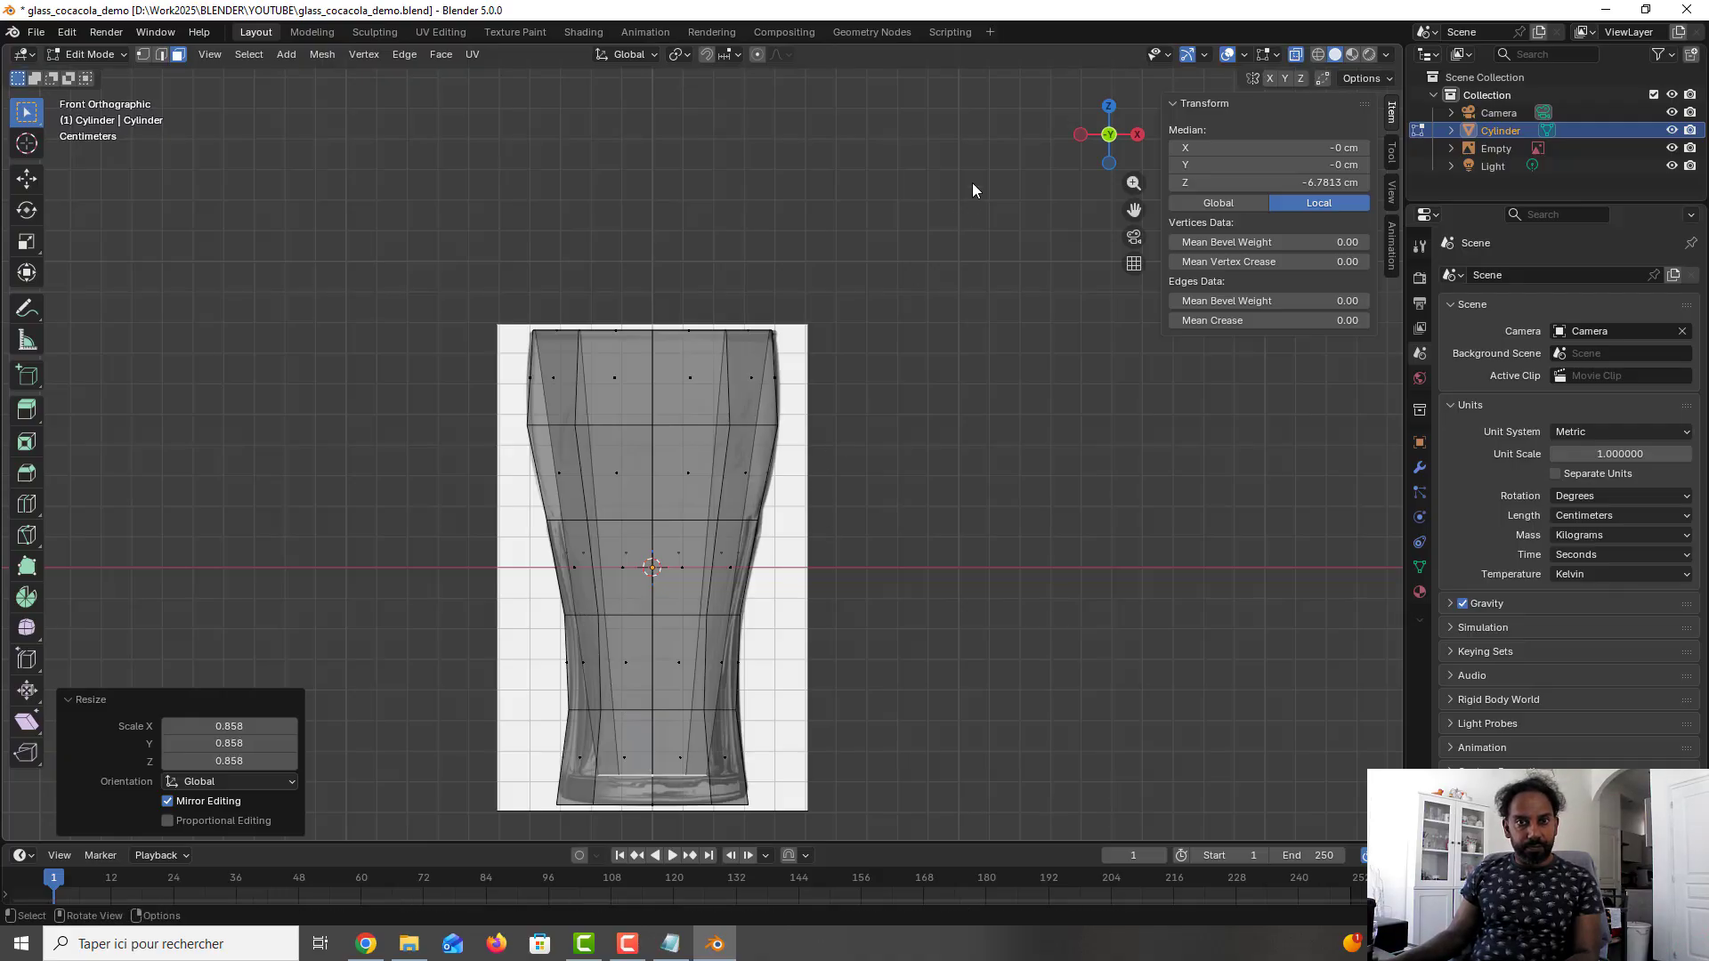
key(ctrl+s)
- In wireframe shading, add one loop cut just above the glass's second edge loop, sliding it down with a factor of about 0.79
middle_drag(812, 355, 827, 404)
middle_drag(828, 404, 828, 404)
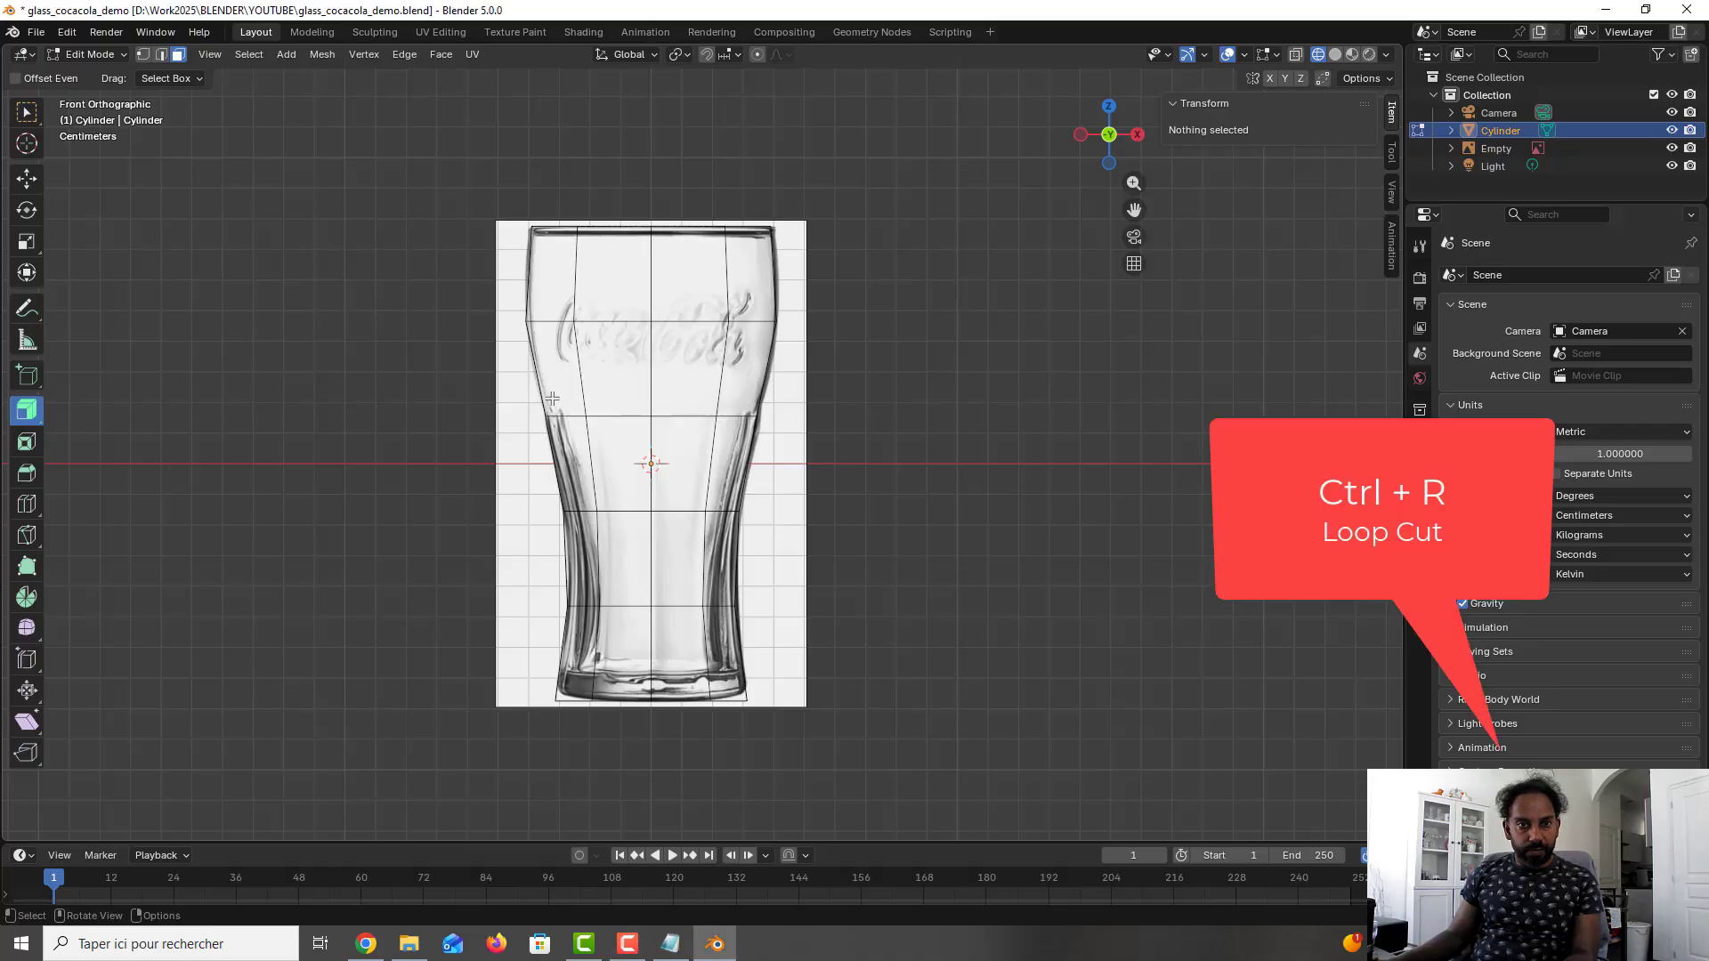
key(ctrl+r)
click(543, 396)
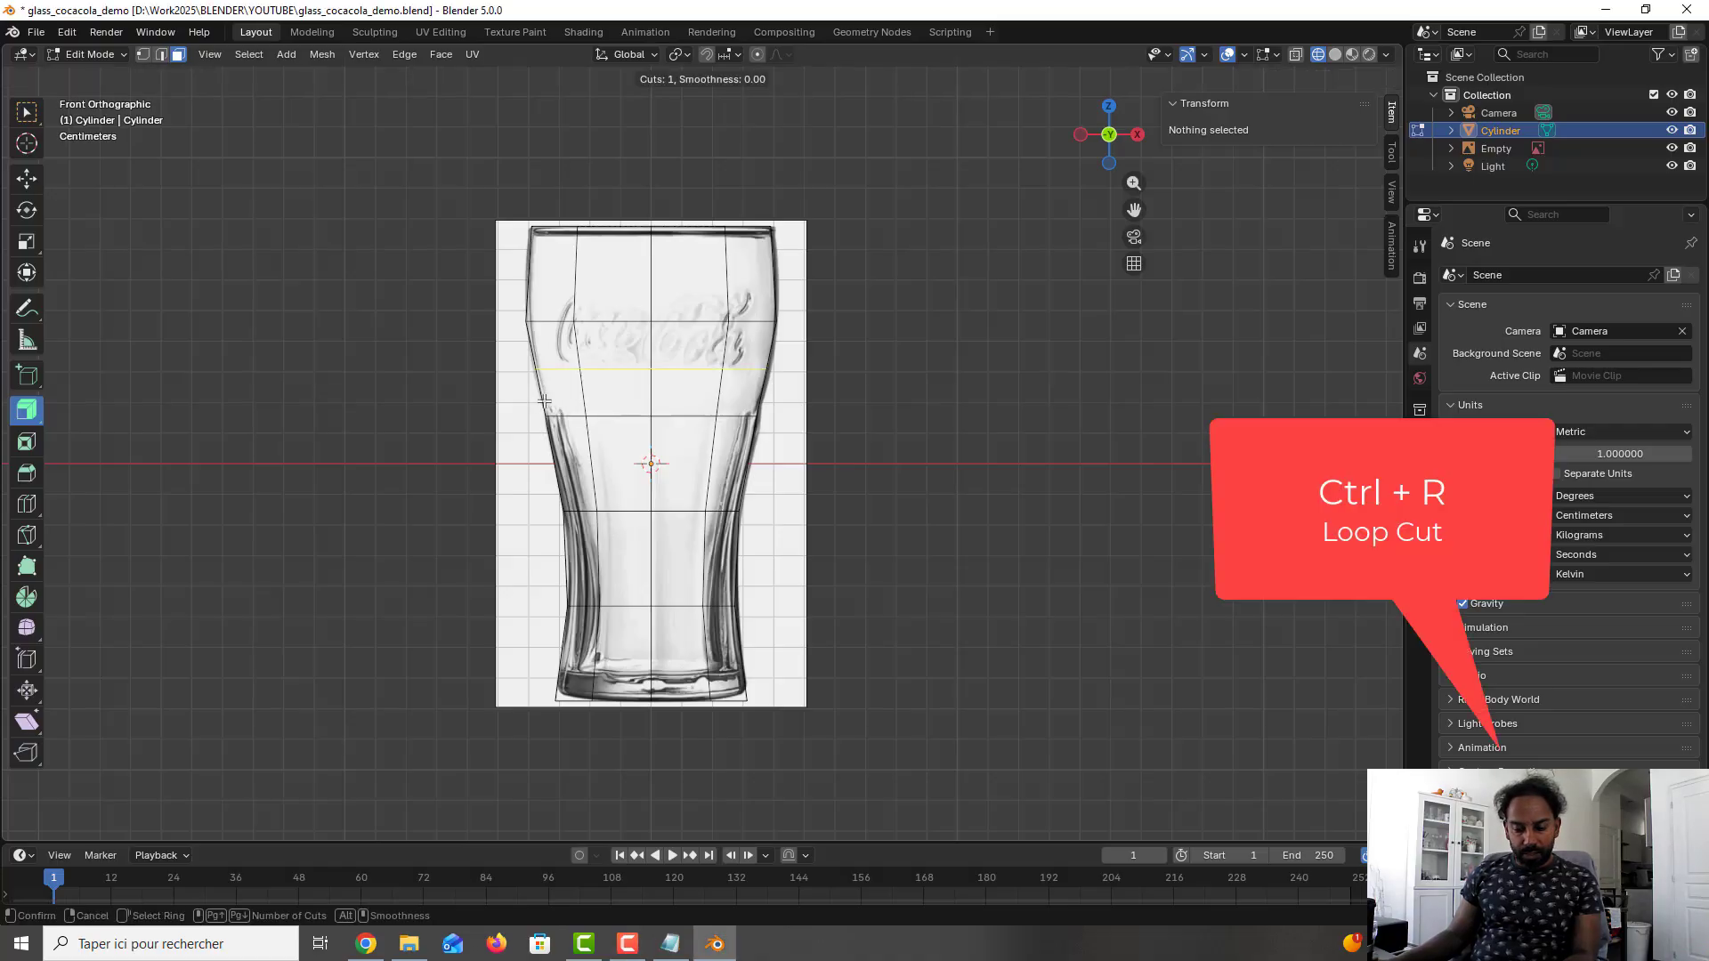
click(525, 454)
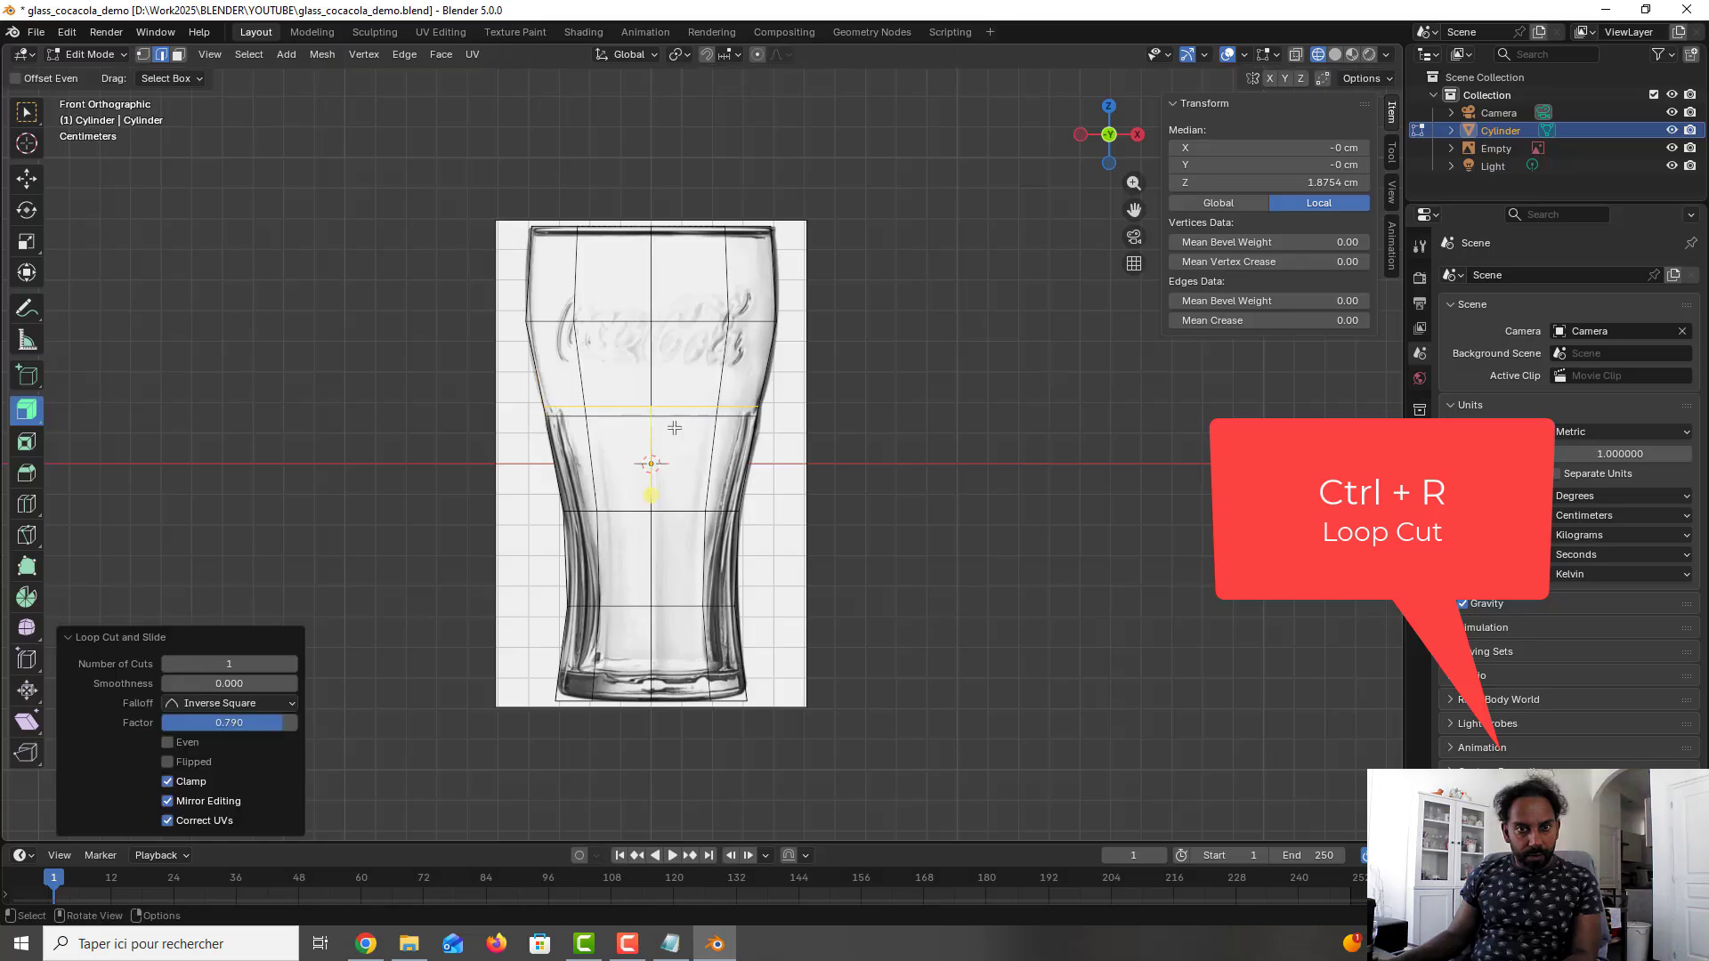
scroll(744, 403, up, 4)
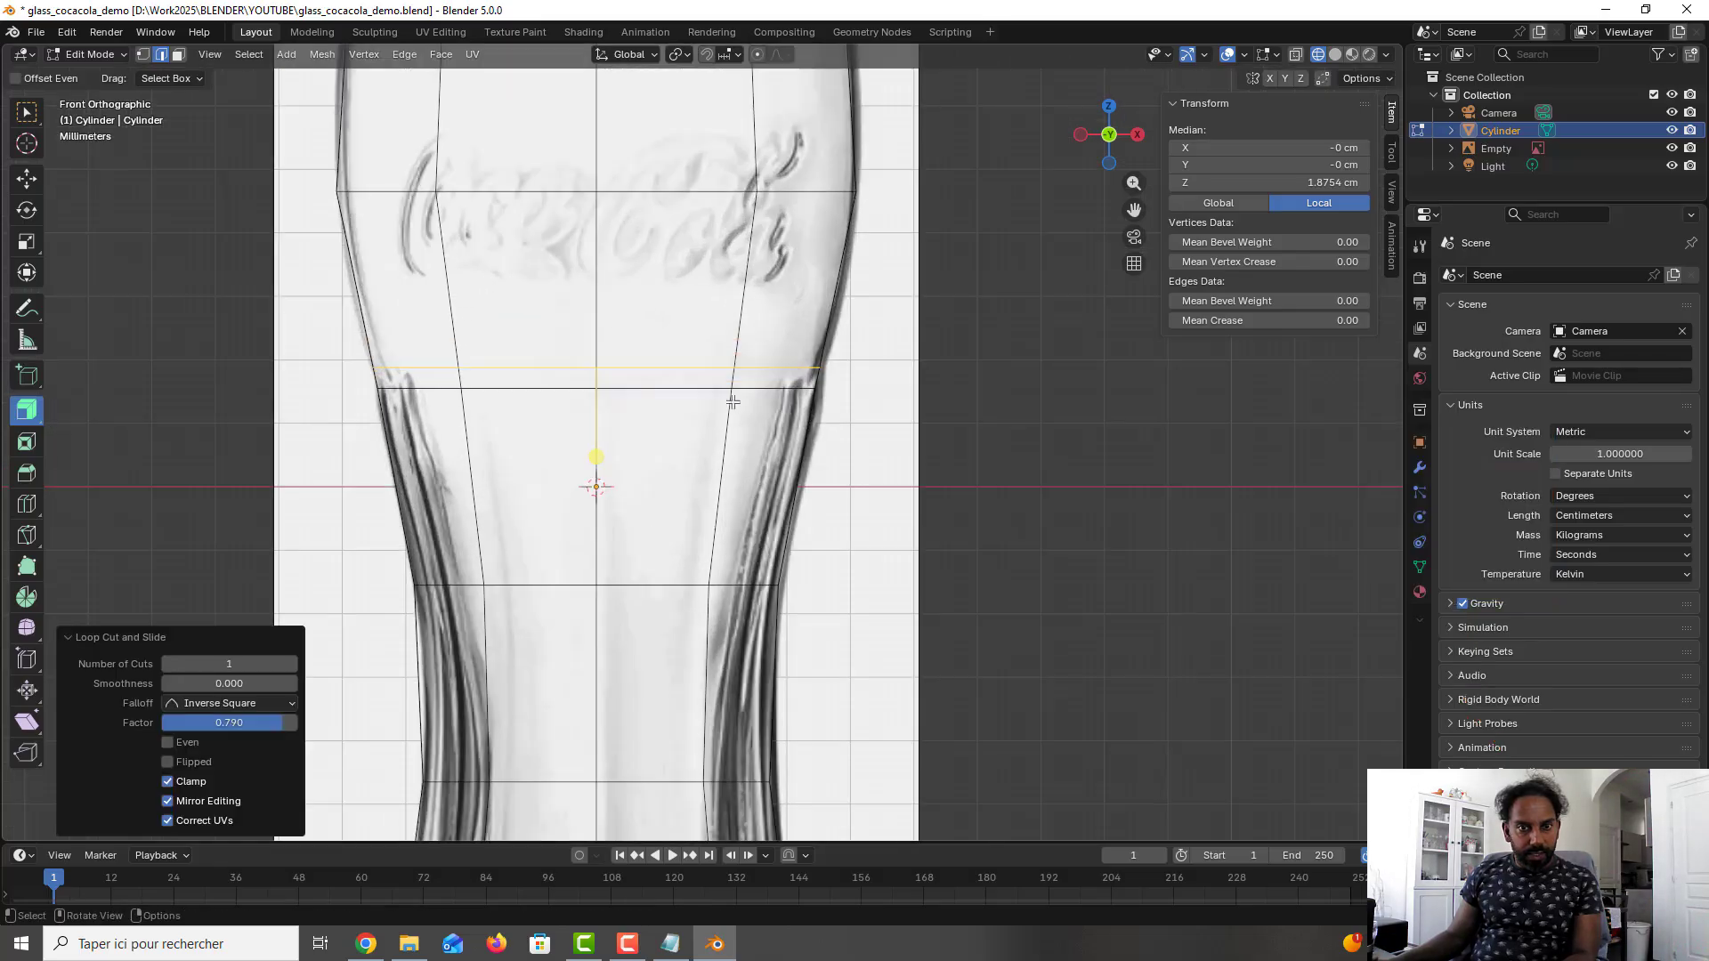
scroll(733, 402, down, 1)
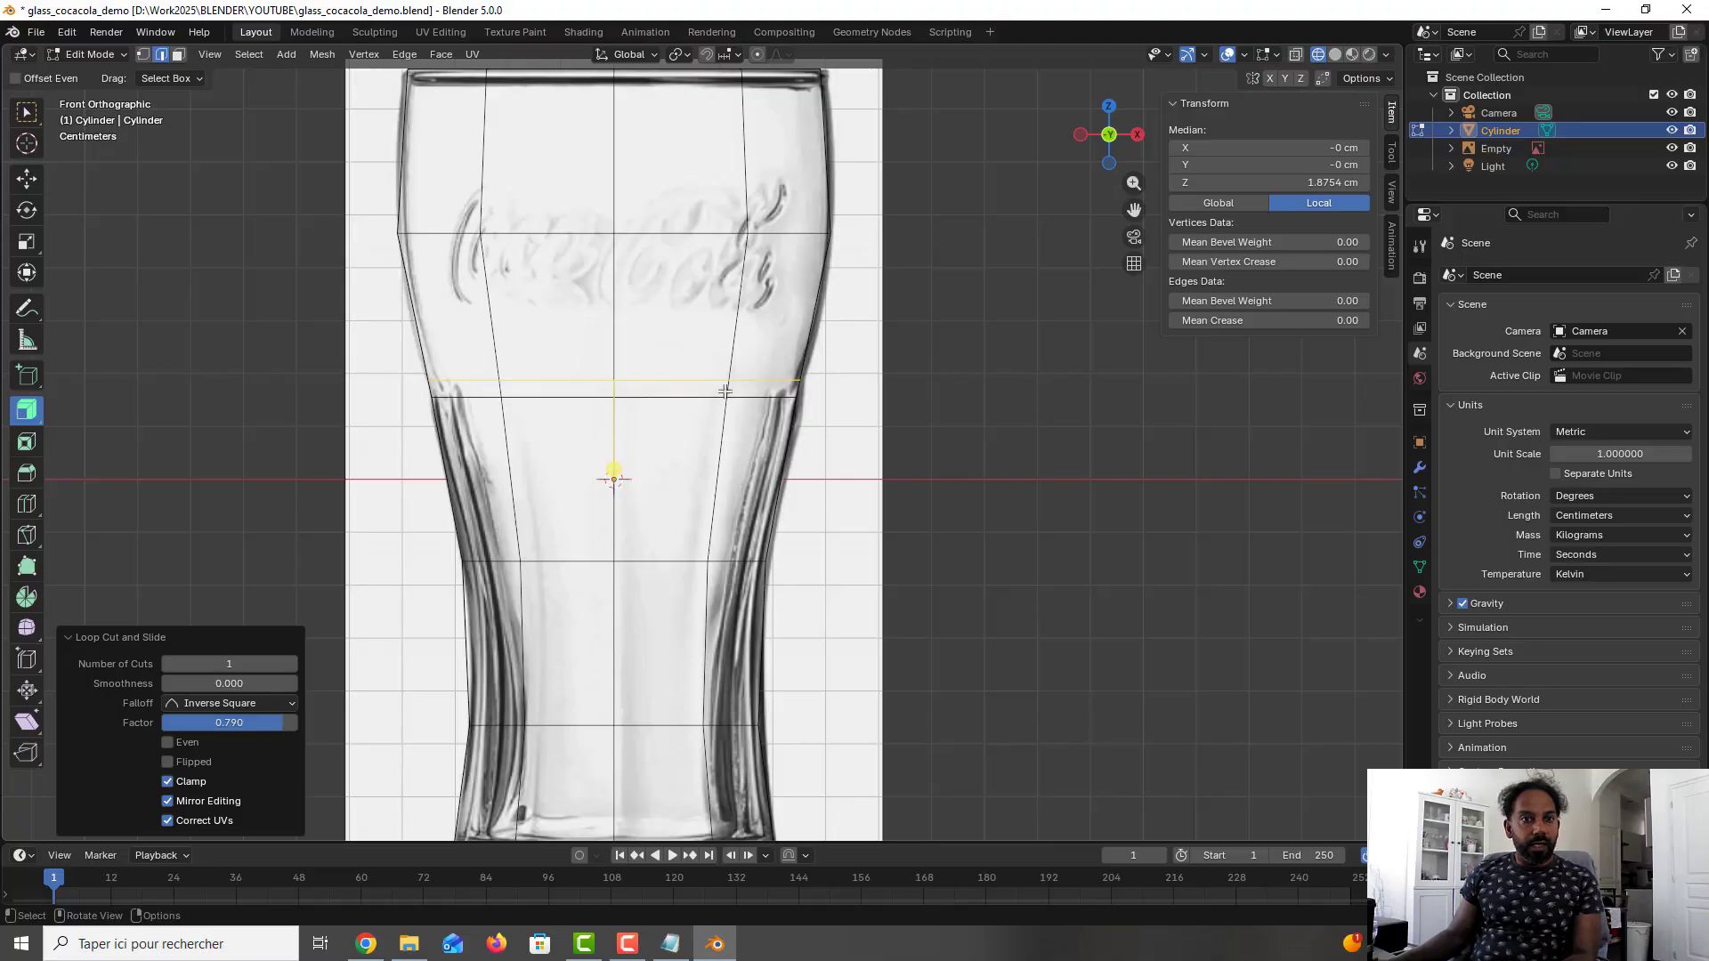
- Select the three stacked faces of one front column below the double loop, extrude them outward by 0.1 cm, and deselect them
middle_drag(722, 393, 719, 416)
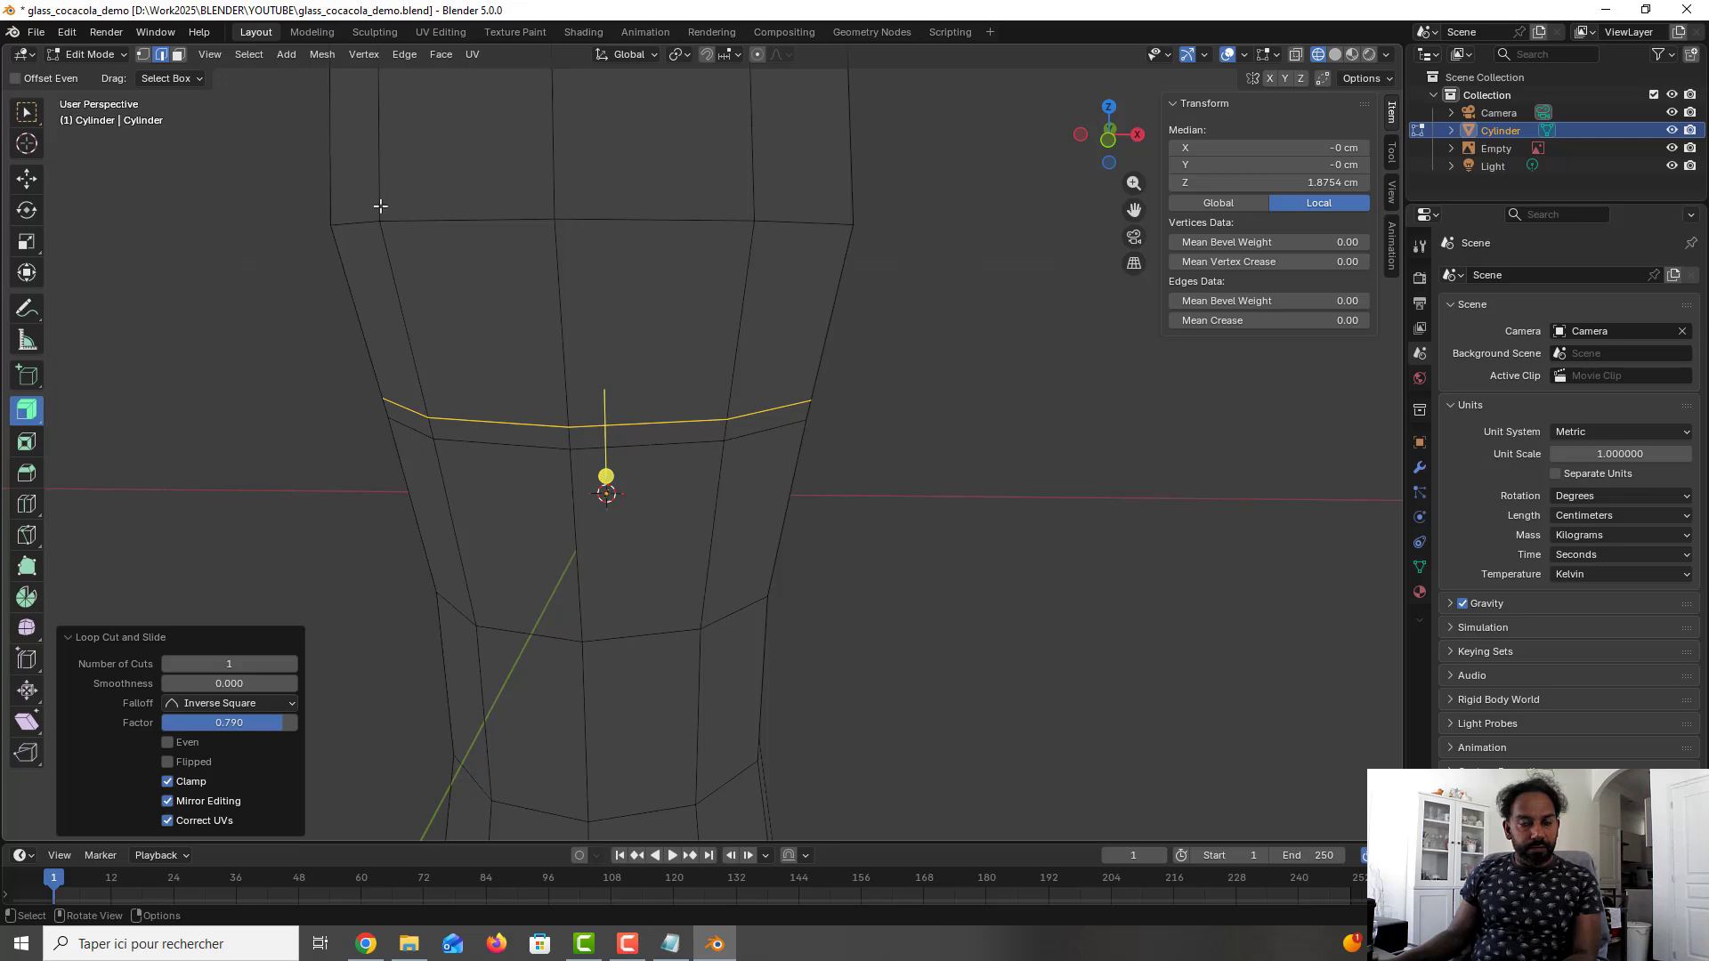
click(179, 55)
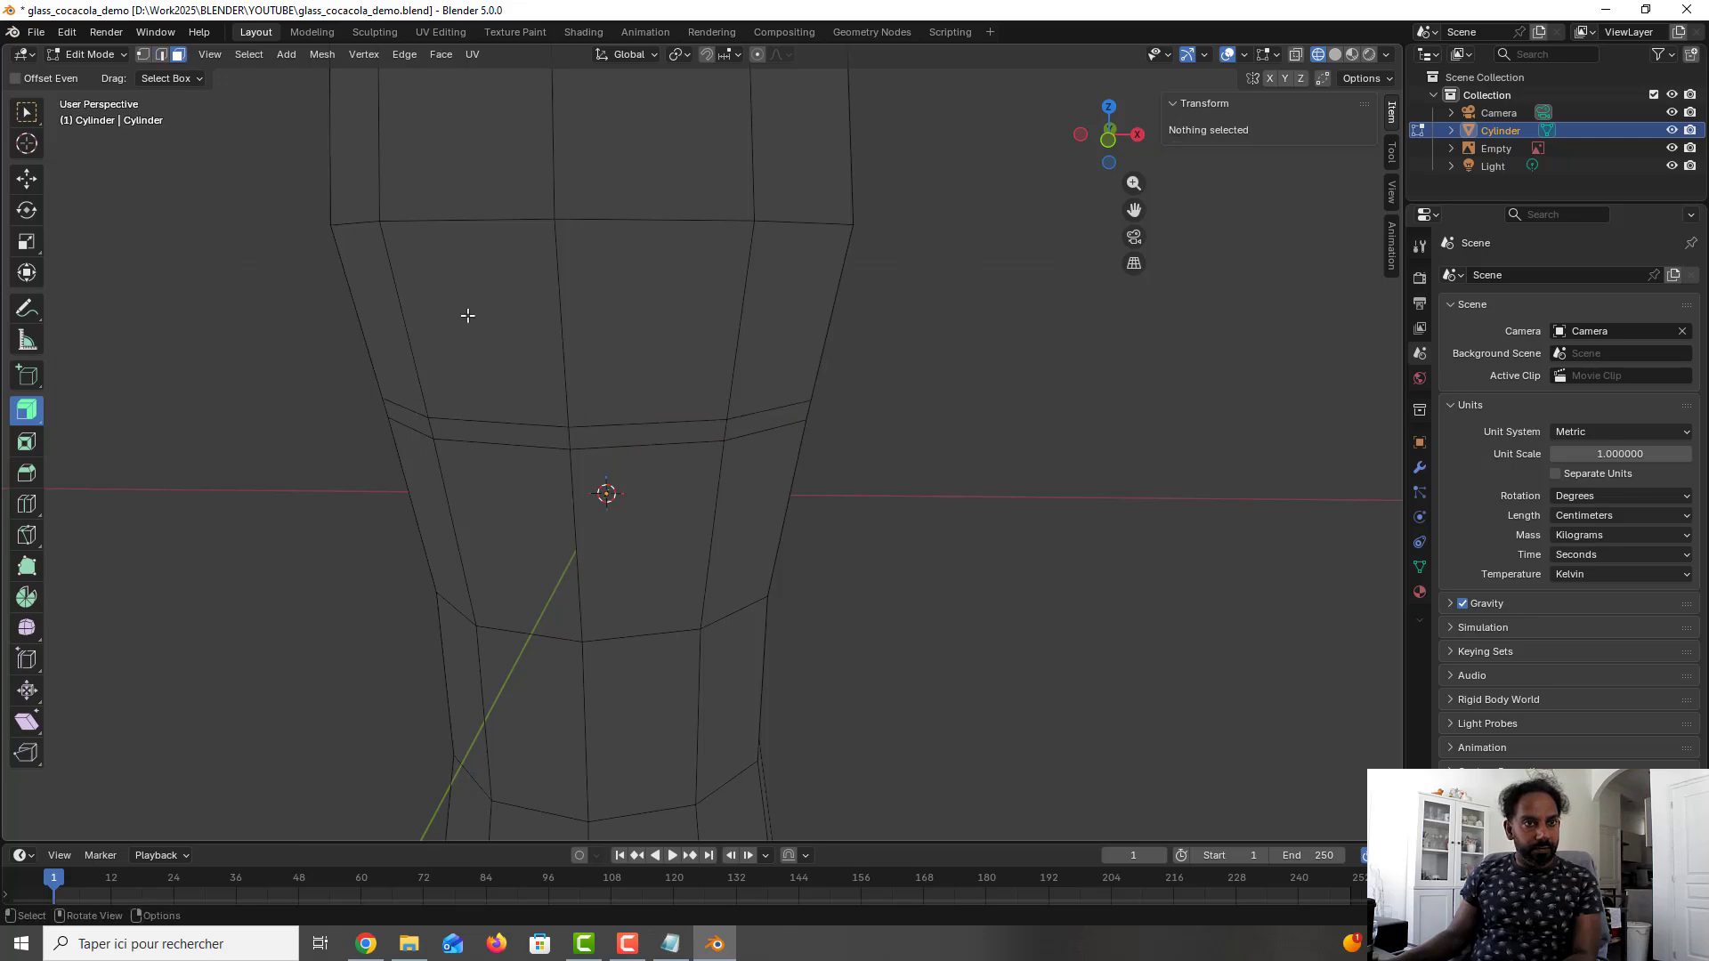
click(667, 583)
scroll(667, 583, down, 3)
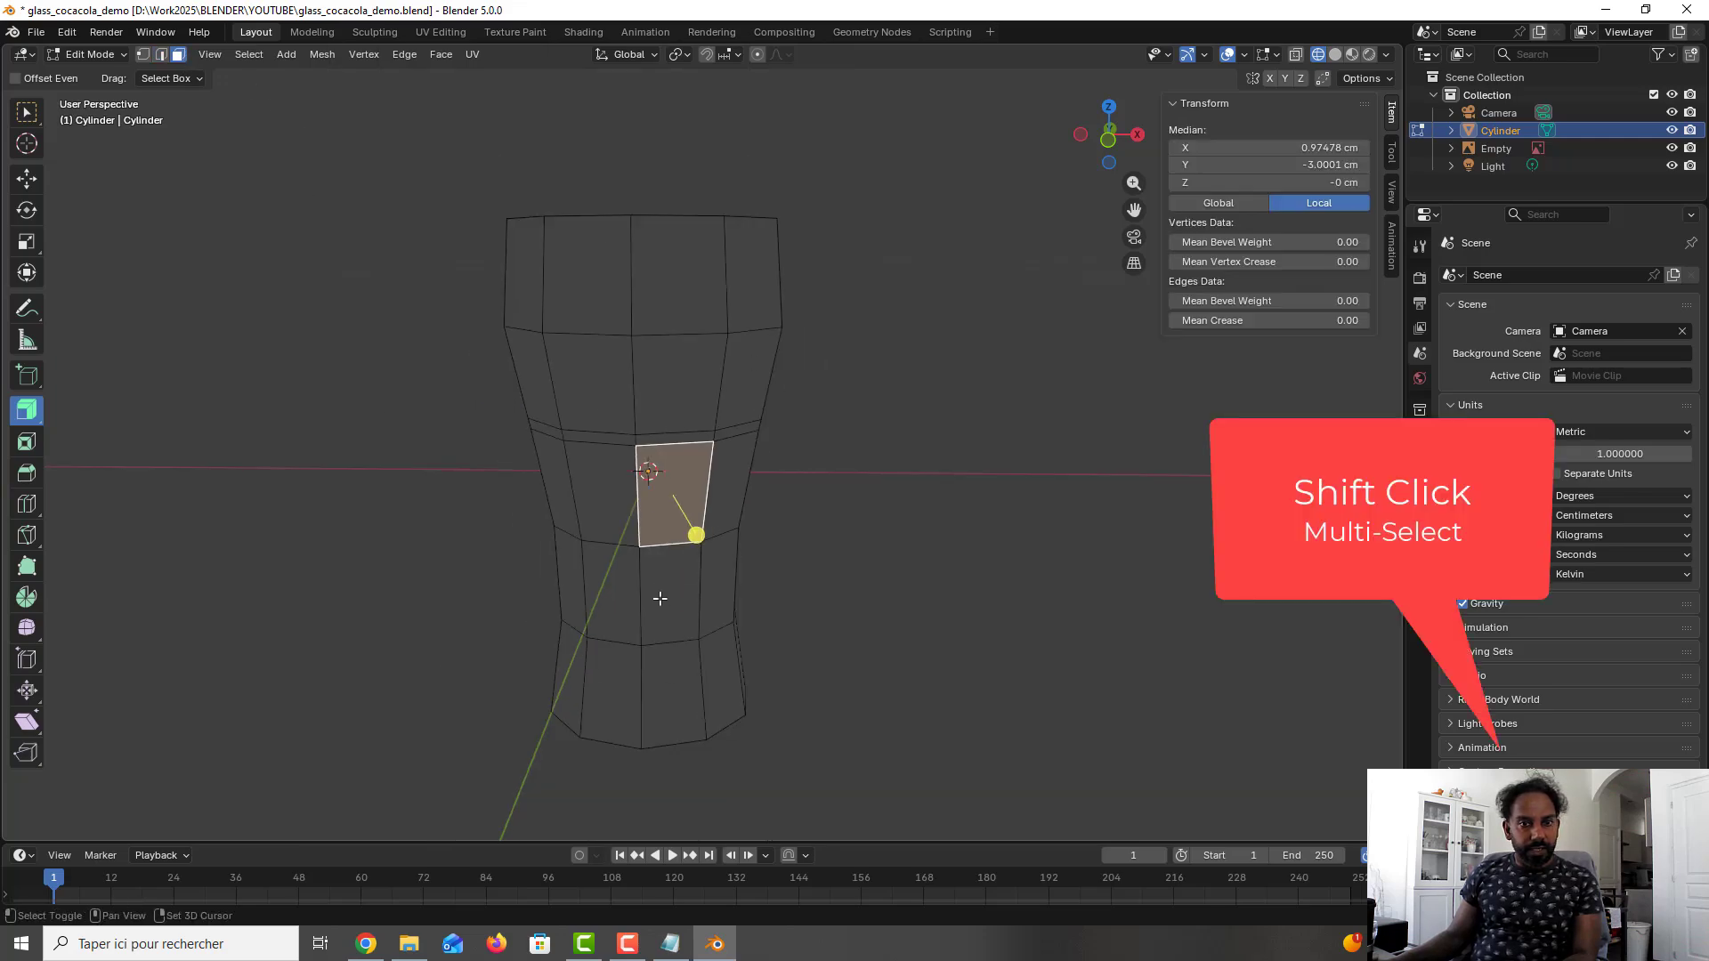
shift+click(695, 585)
shift+click(685, 682)
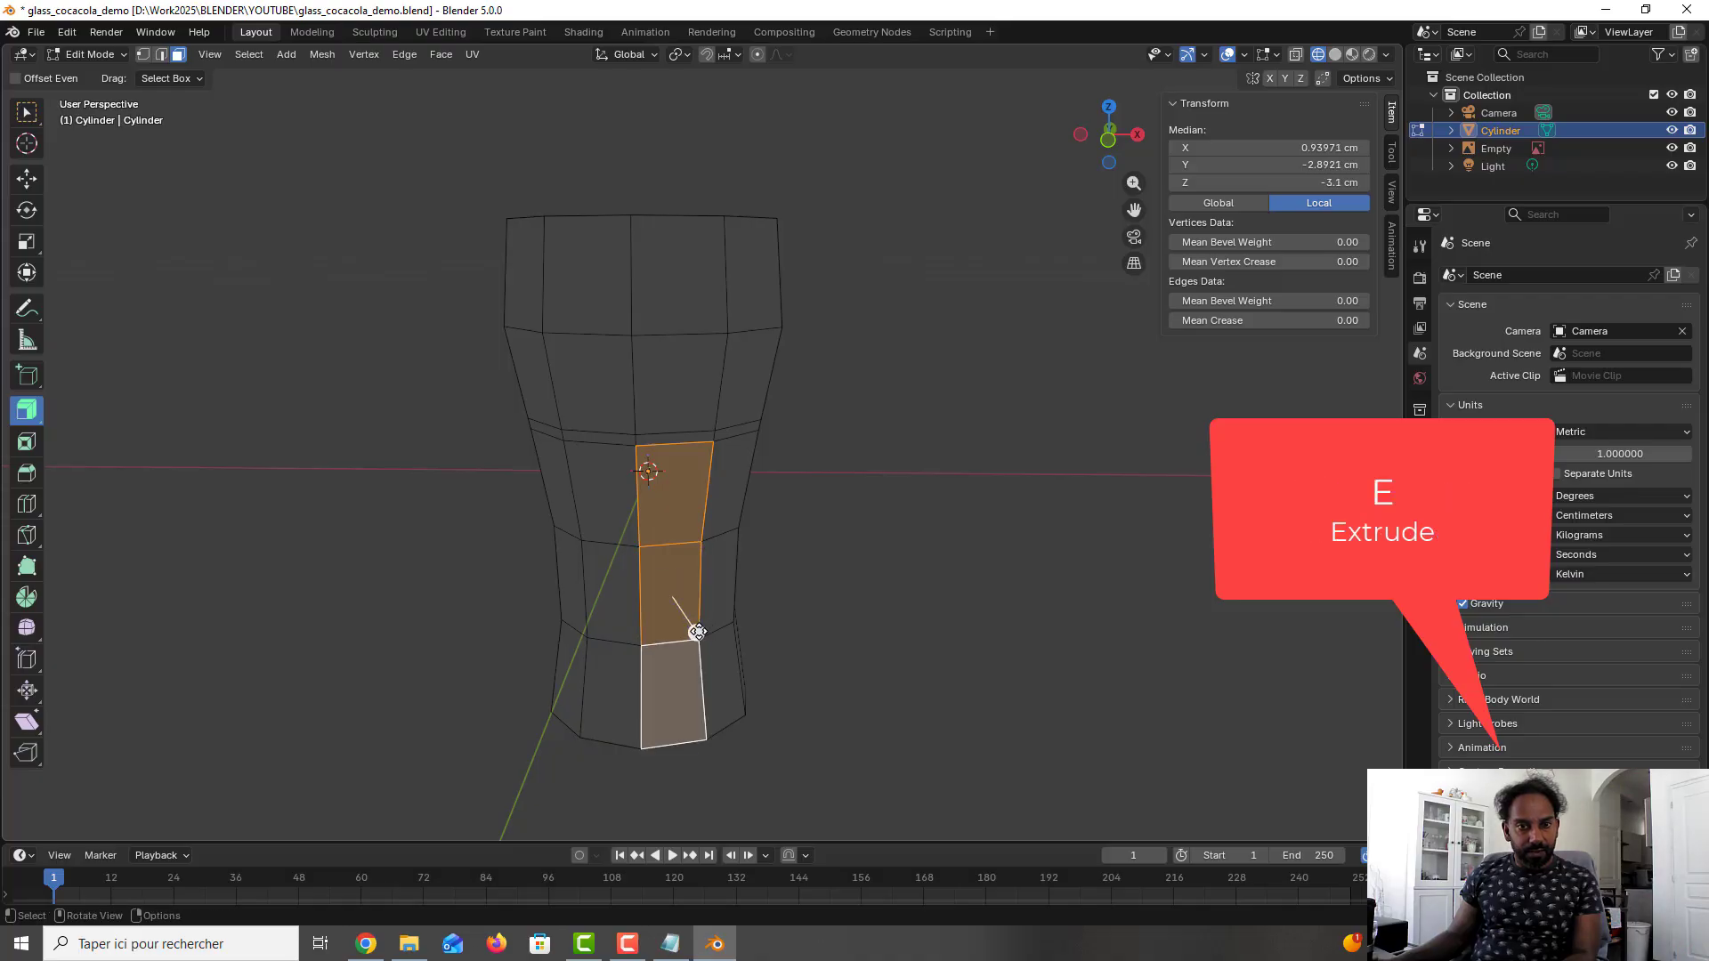
drag(696, 632, 691, 626)
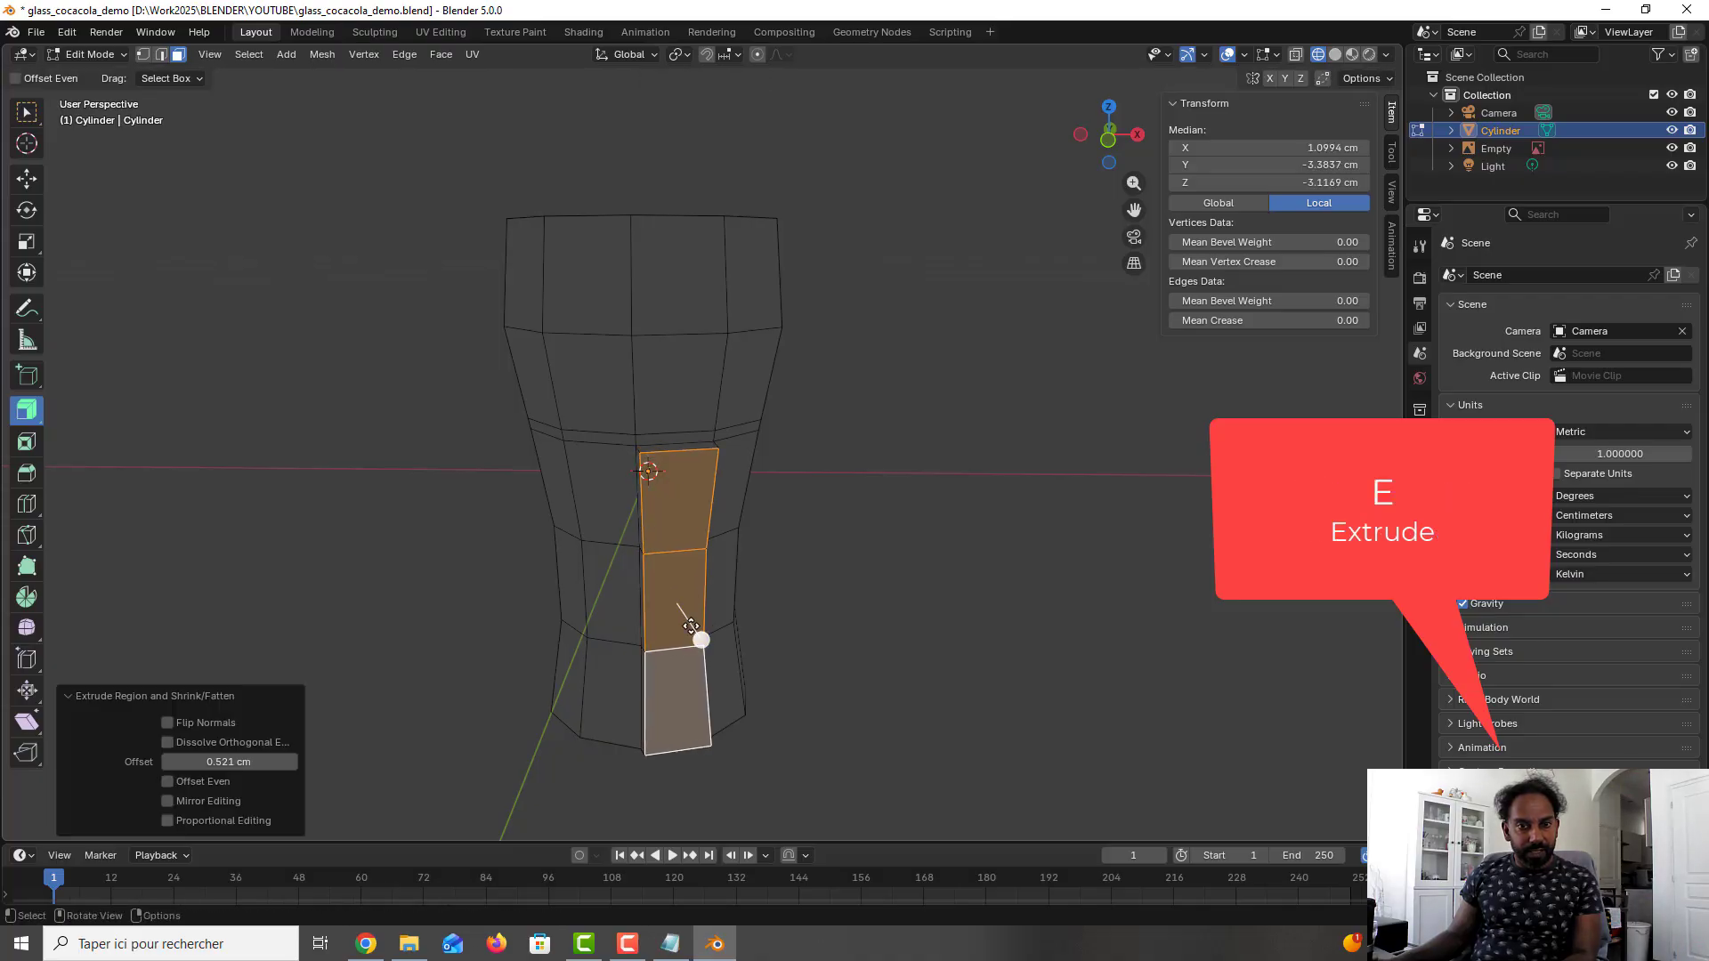
click(229, 762)
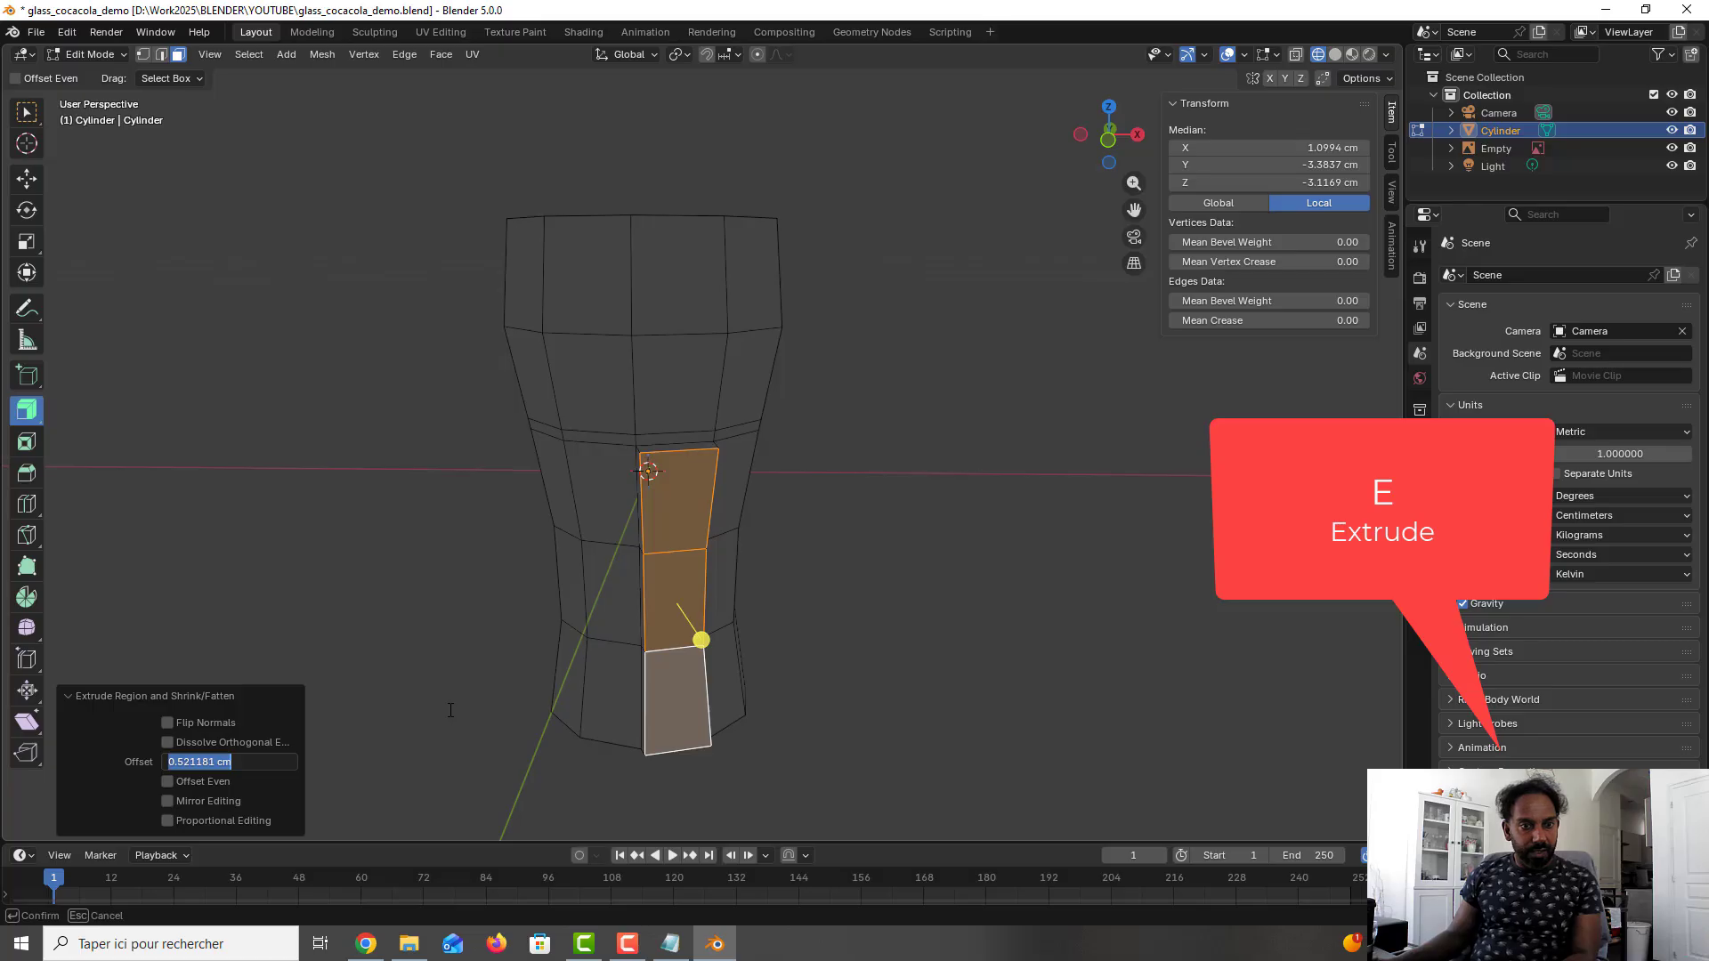
text(0.1)
key(Return)
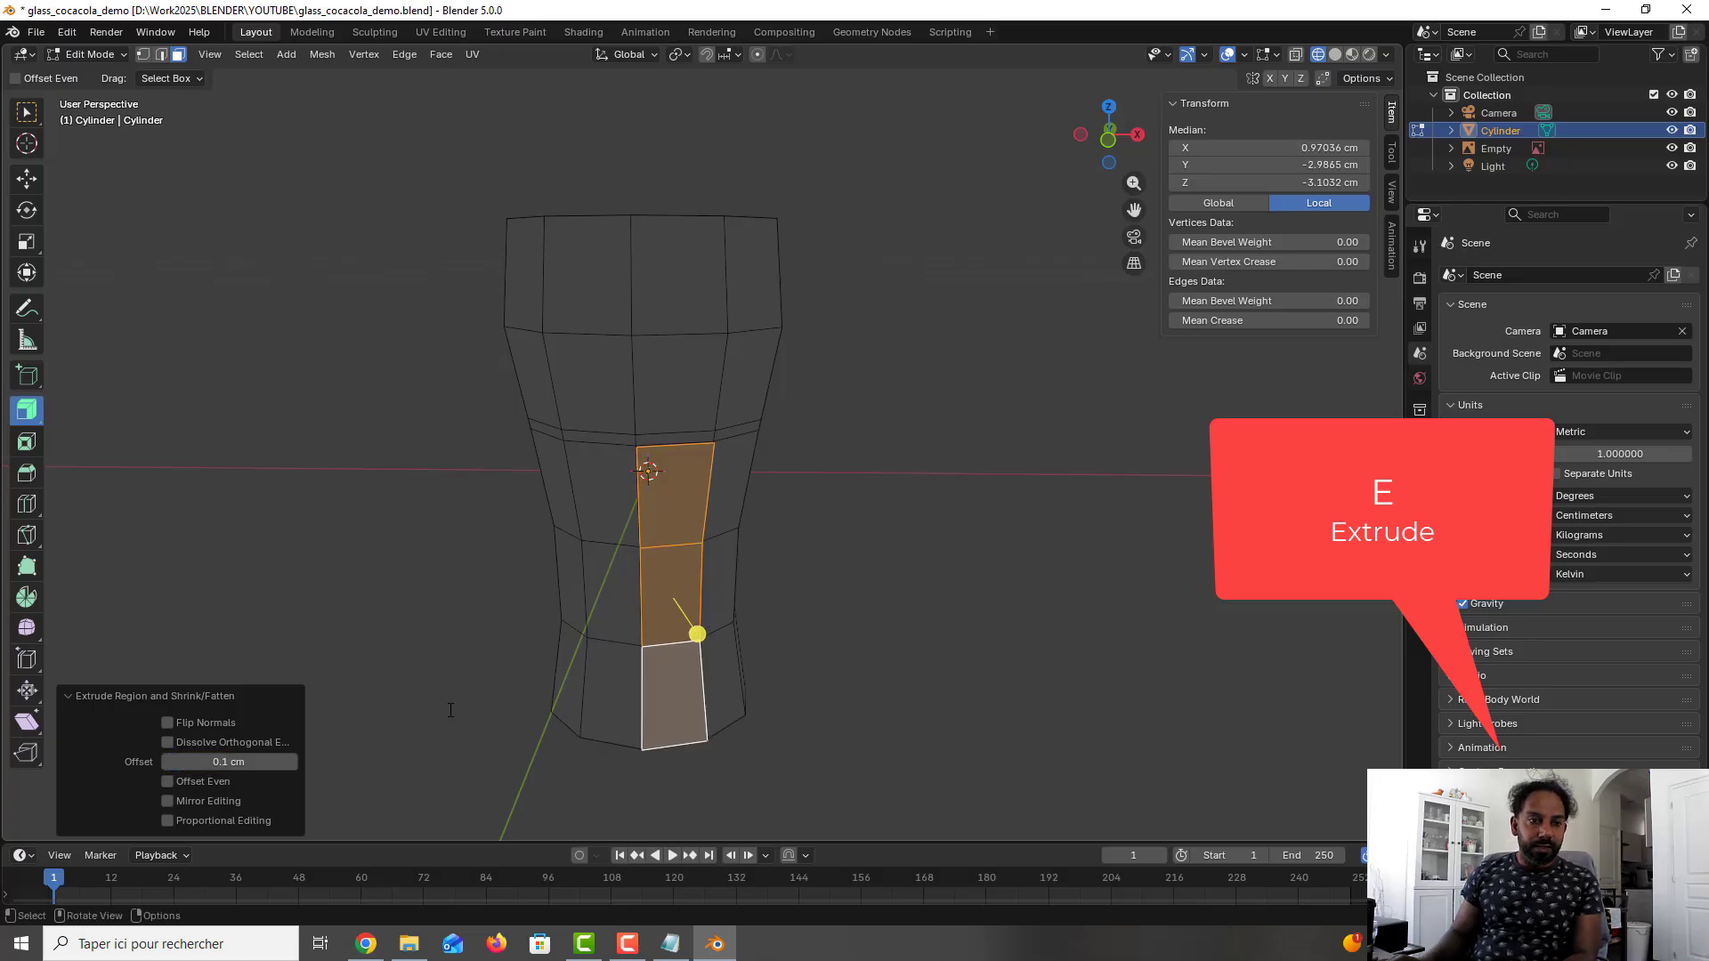
click(960, 461)
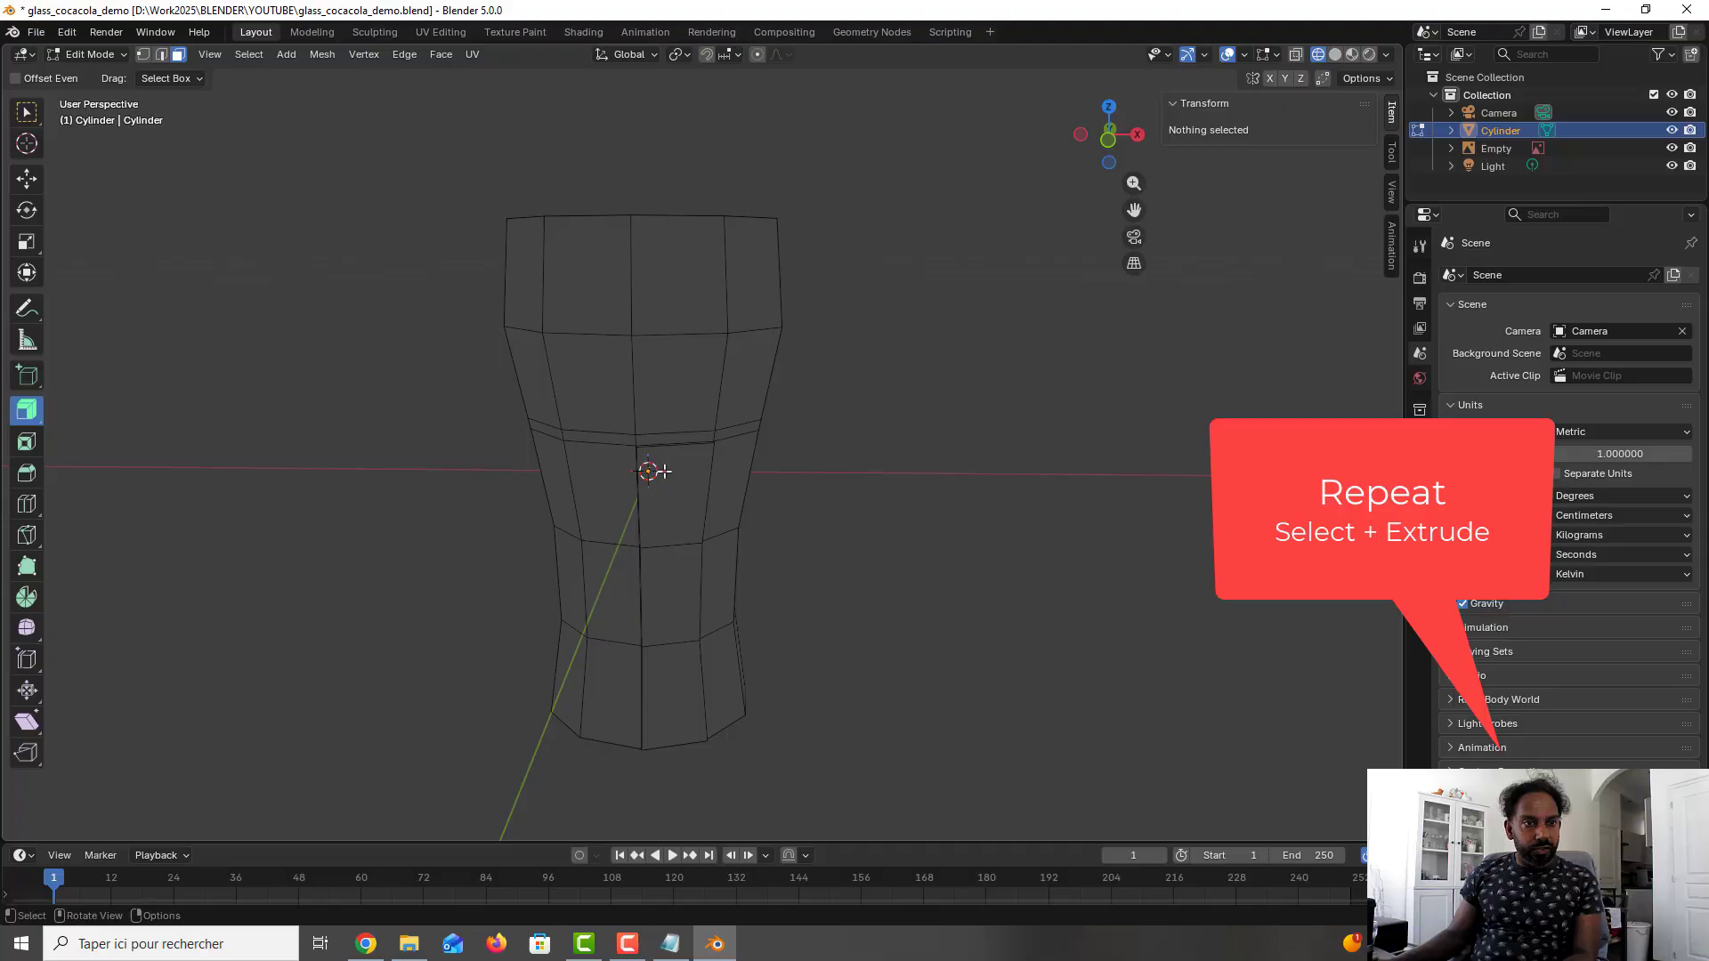
- Extrude the three lower faces of the second column, adjacent to the first raised one, outward by 0.1 cm
click(730, 486)
shift+click(719, 583)
shift+click(718, 659)
drag(798, 607, 810, 612)
click(229, 762)
text(0.1)
key(Return)
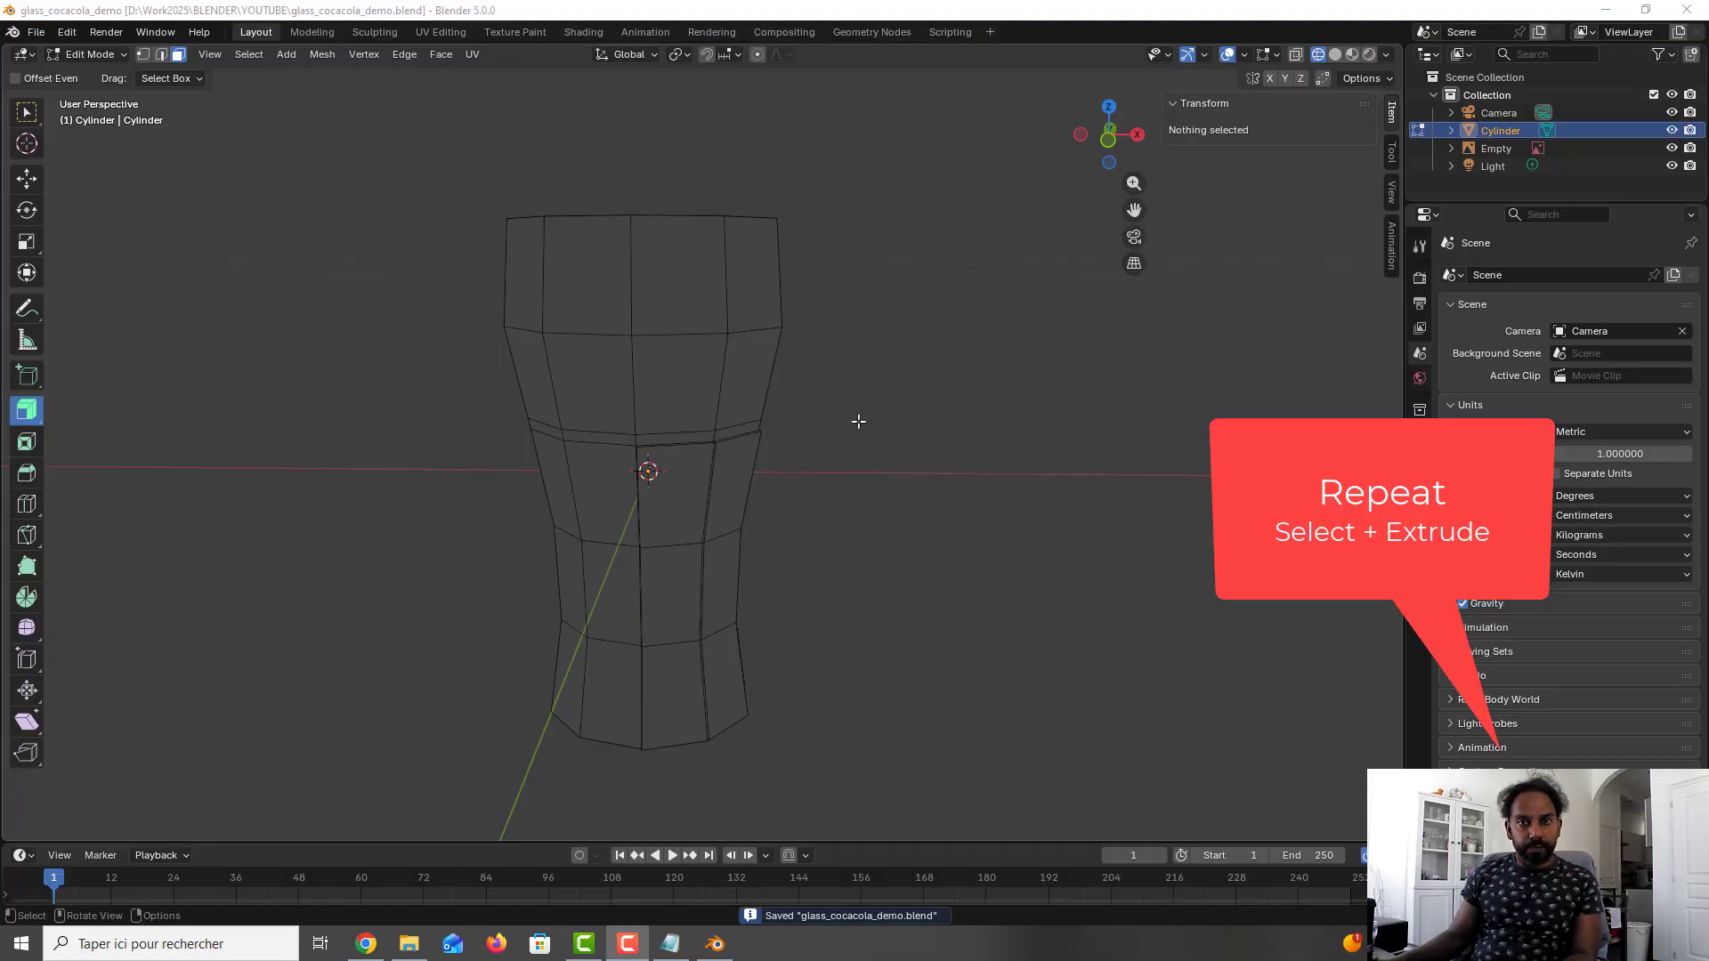
- Extrude the three lower faces of the third column around the glass outward by 0.1 cm
click(694, 481)
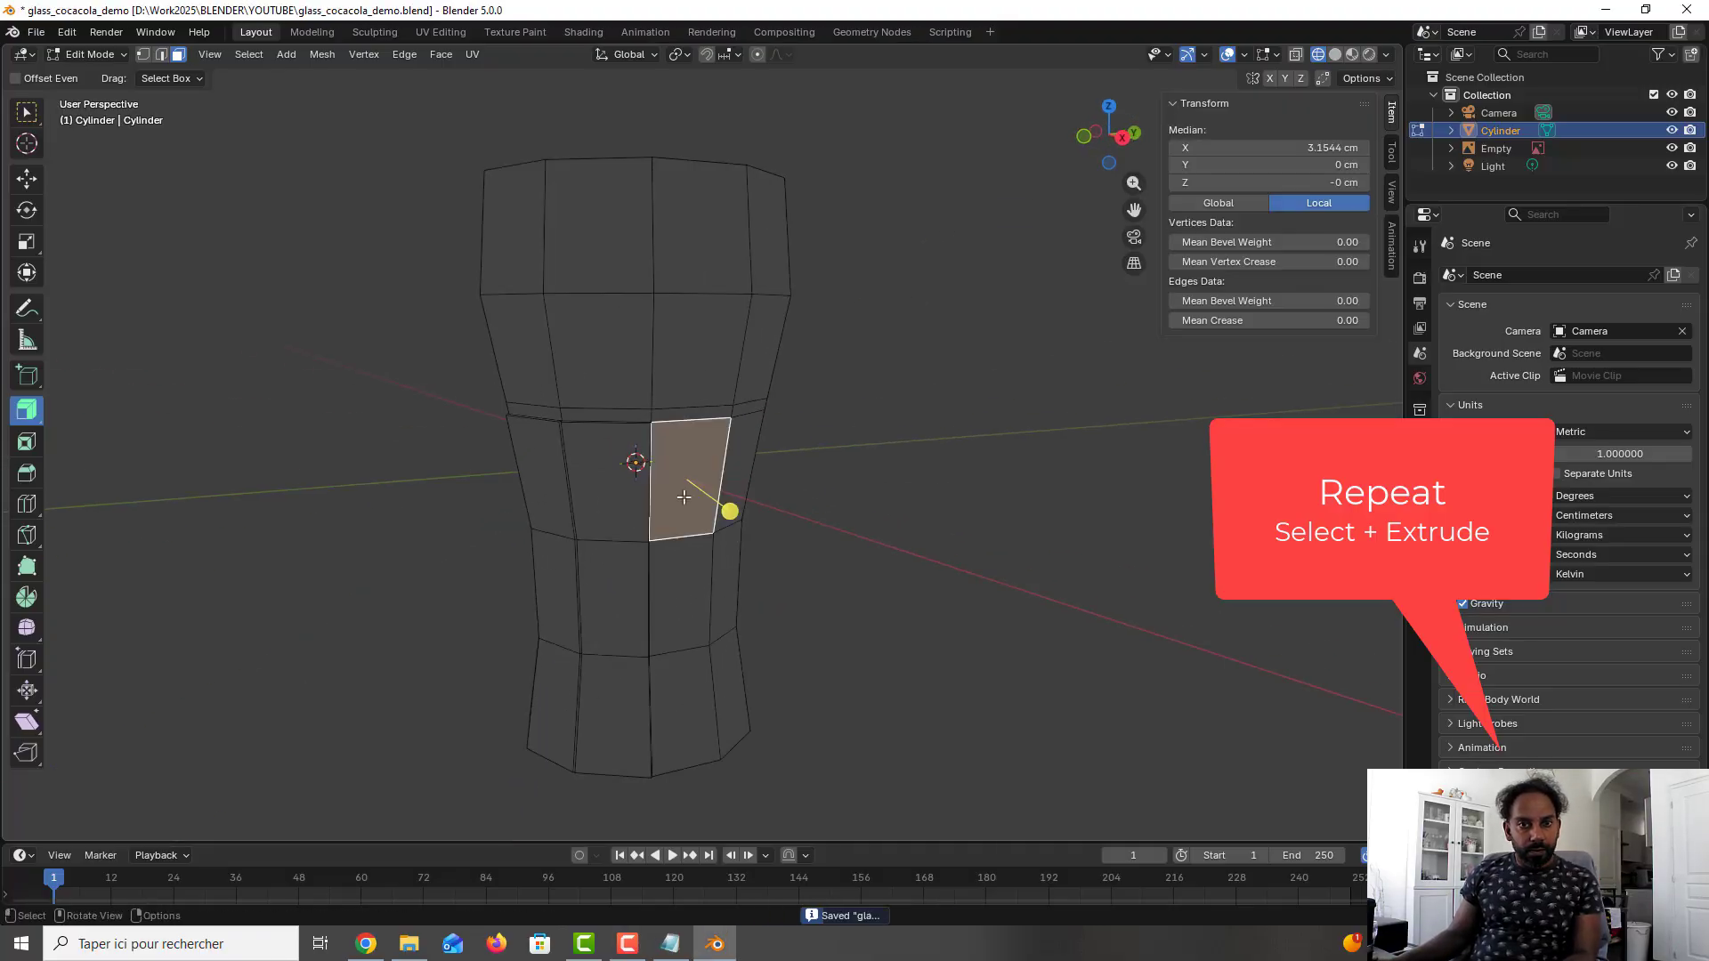
shift+click(687, 598)
shift+click(690, 712)
drag(724, 621, 712, 618)
click(229, 761)
text(0.1)
key(Return)
- Extrude the three lower faces of the fourth column around the glass outward by 0.1 cm
click(742, 469)
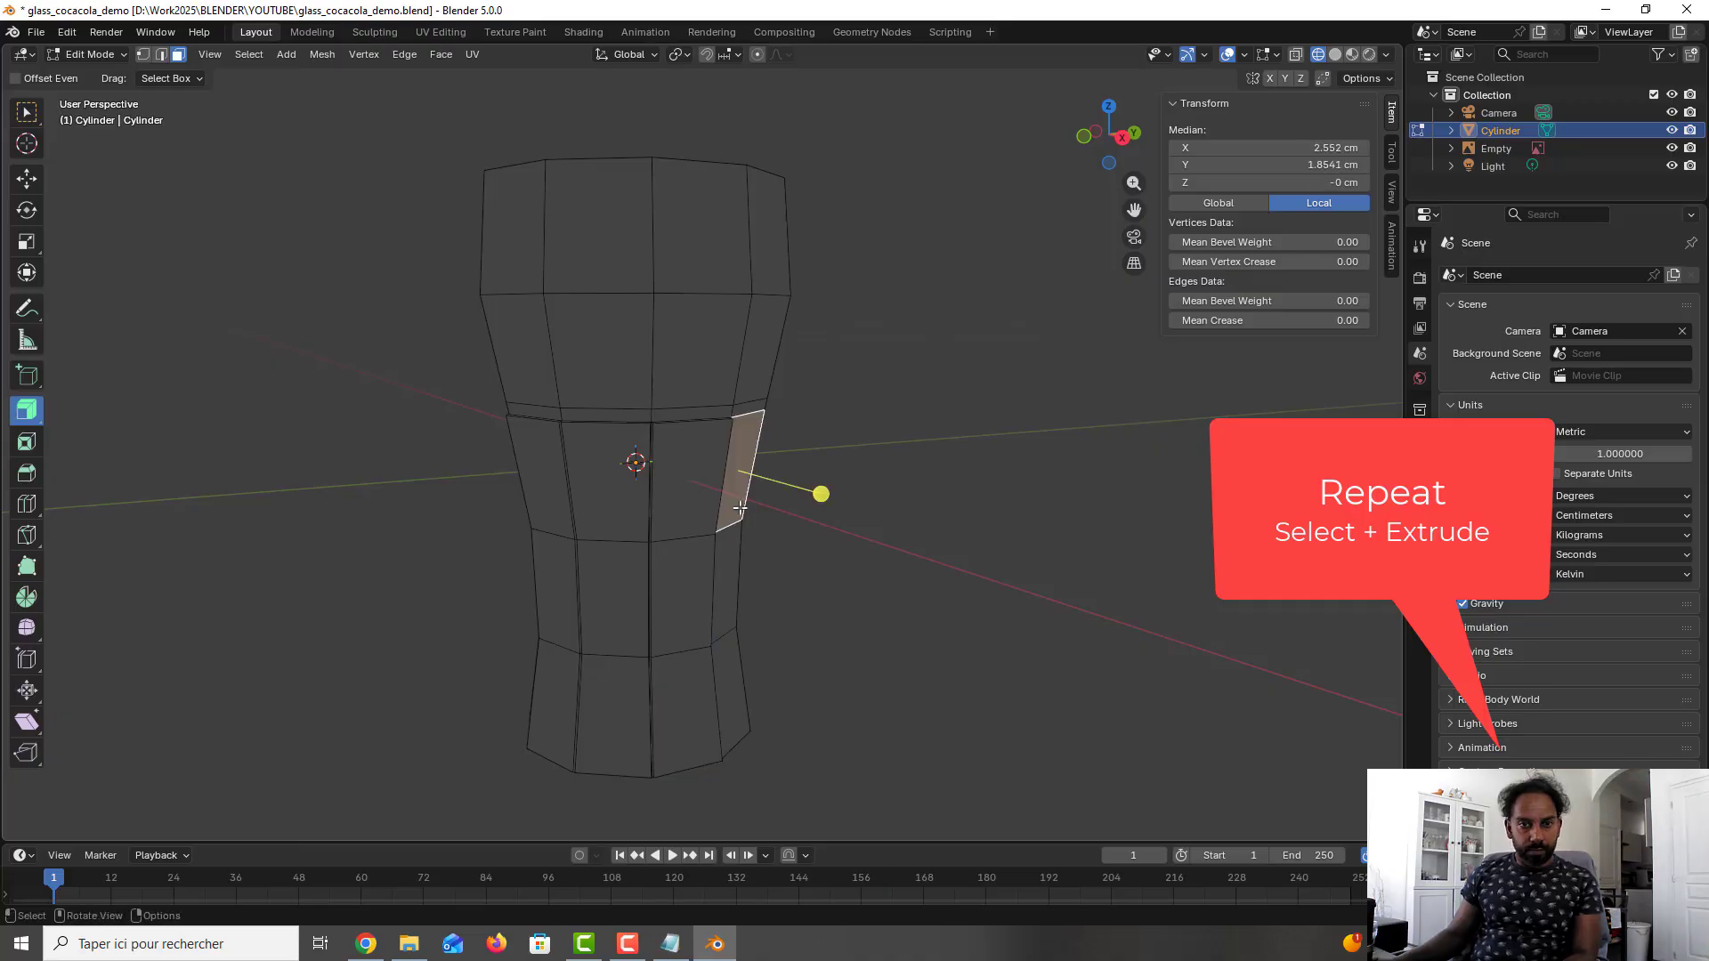
shift+click(730, 578)
shift+click(734, 691)
drag(816, 596, 828, 599)
click(229, 762)
text(0.1)
key(Return)
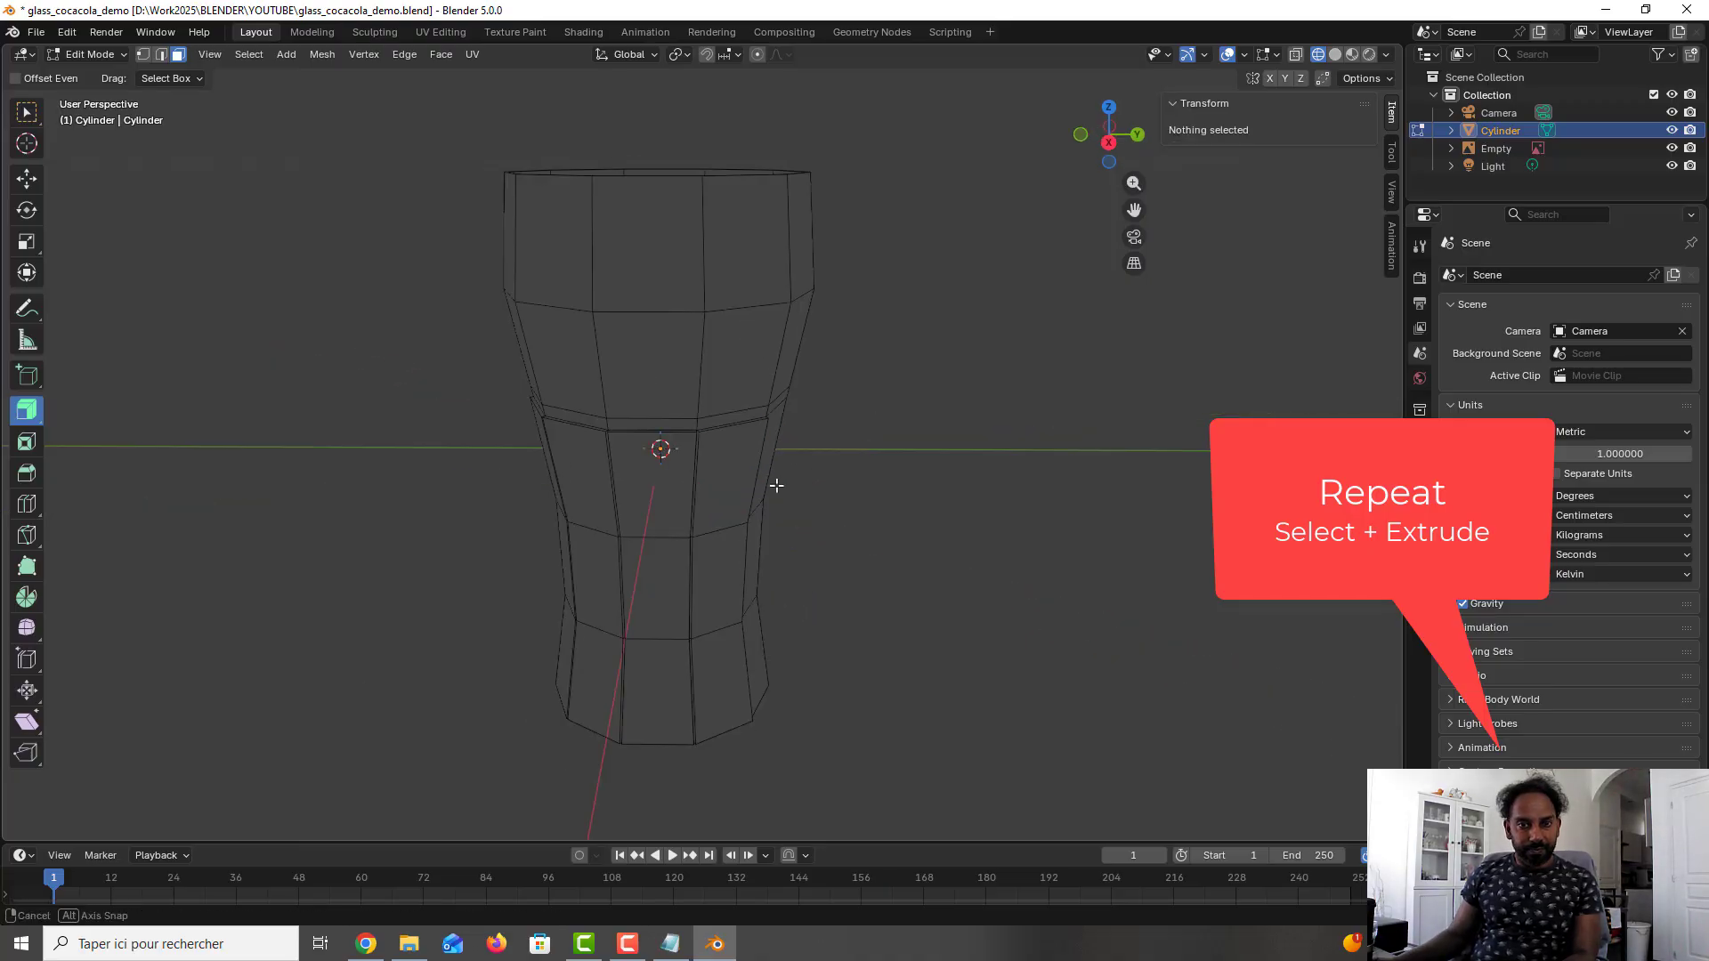
- Extrude the three lower faces of the fifth column around the glass outward by 0.1 cm
click(783, 485)
shift+click(772, 592)
shift+click(774, 698)
drag(806, 565, 809, 614)
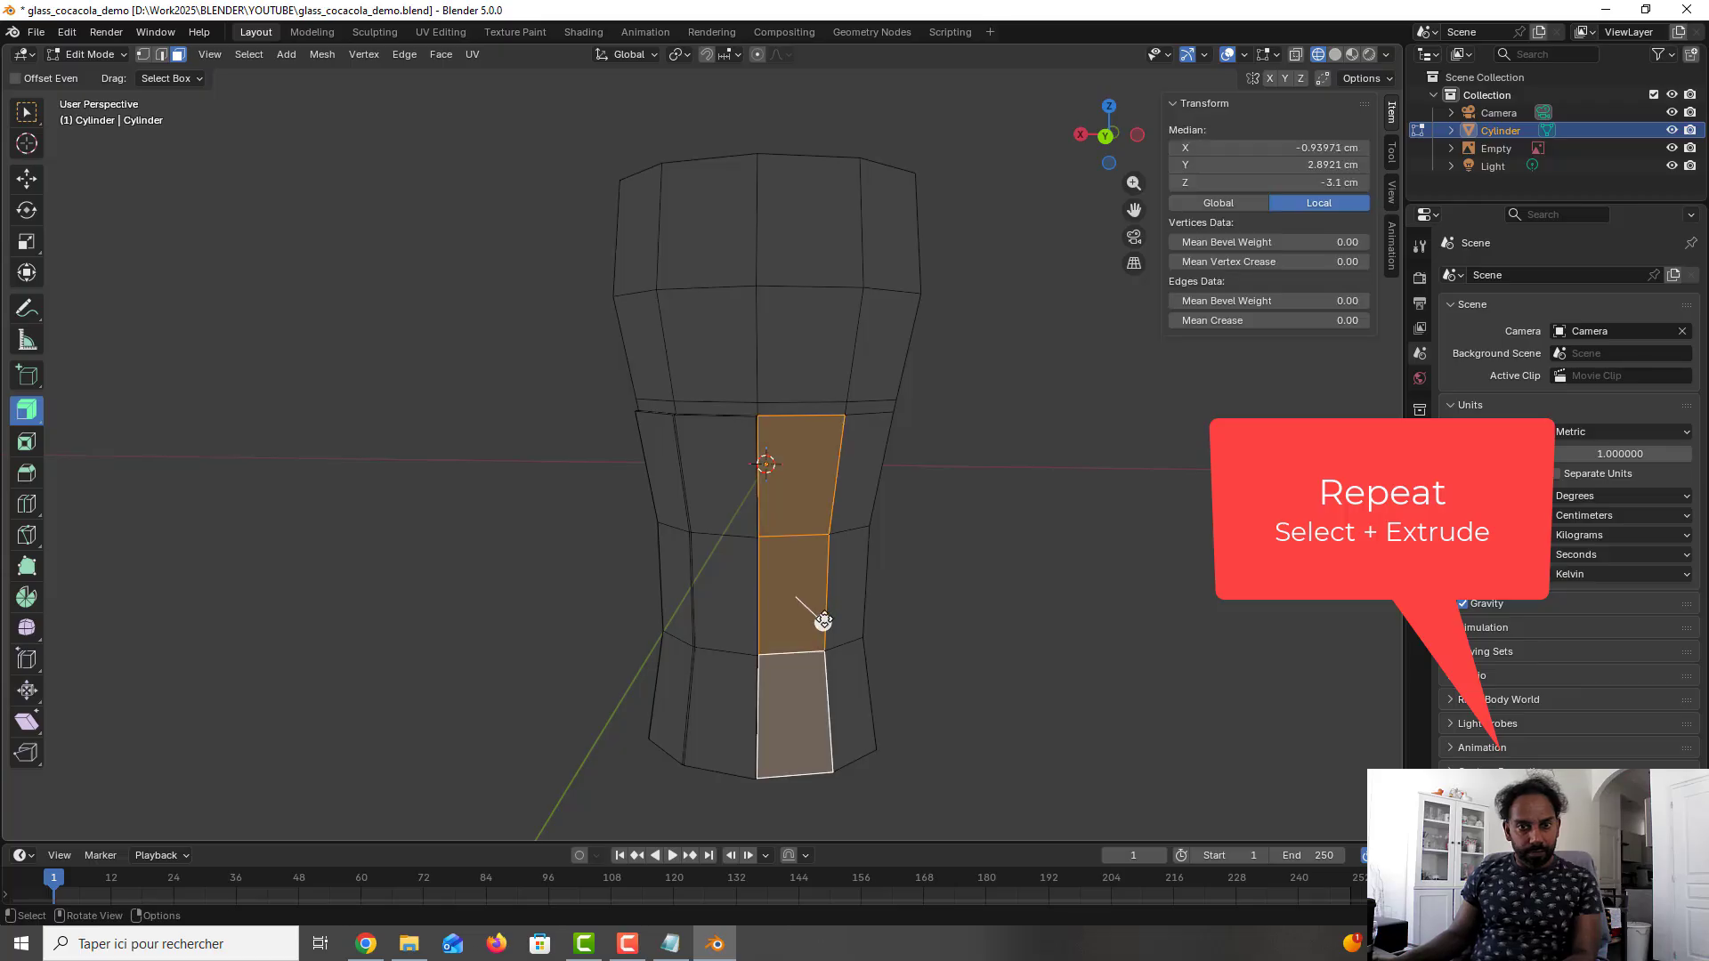
- Extrude the three lower faces of each remaining column around the glass outward by 0.1 cm, one column at a time
drag(824, 622, 820, 626)
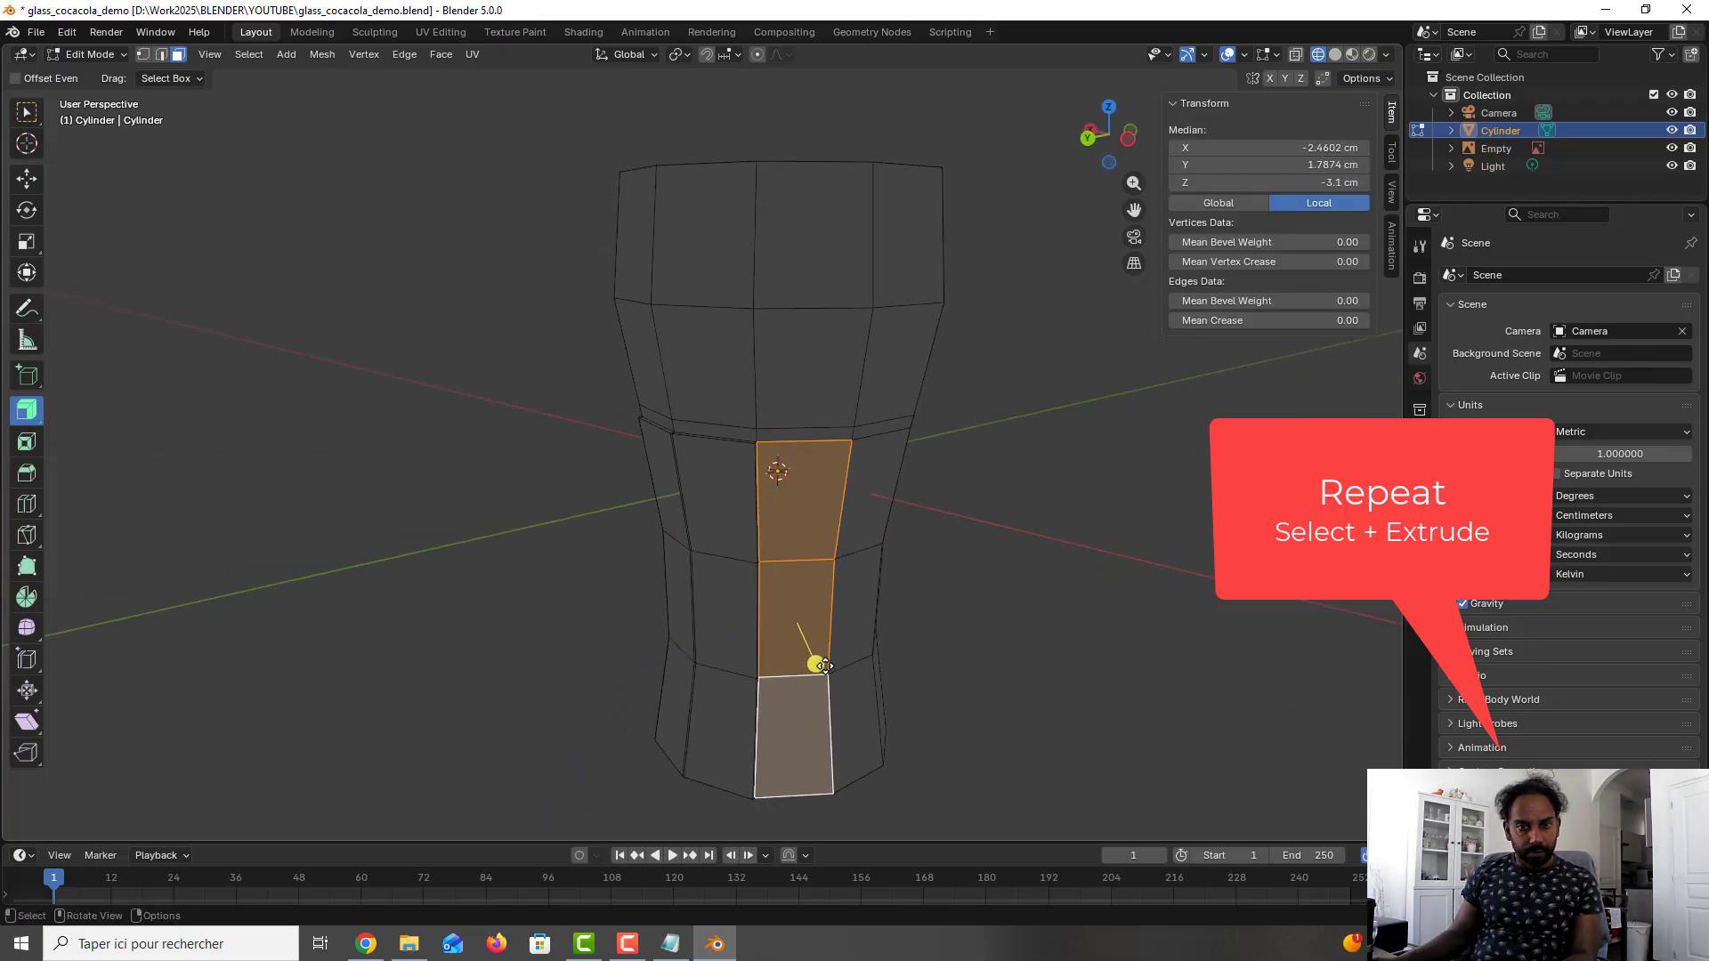
drag(824, 666, 816, 671)
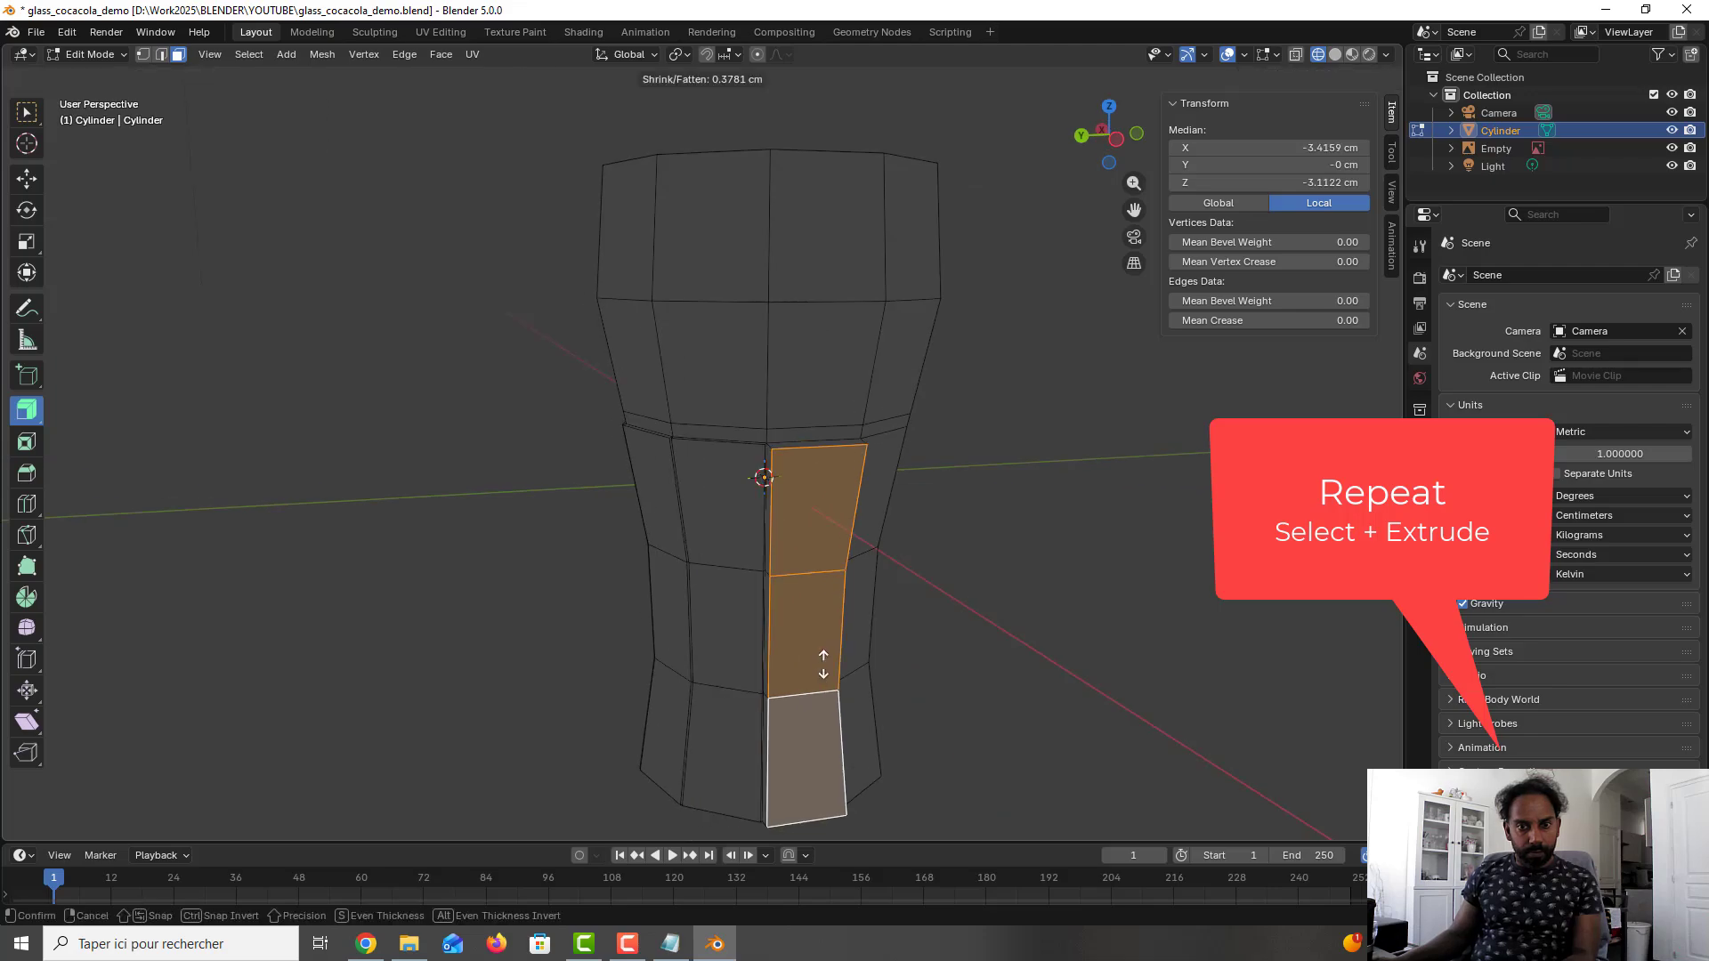
drag(820, 679, 843, 671)
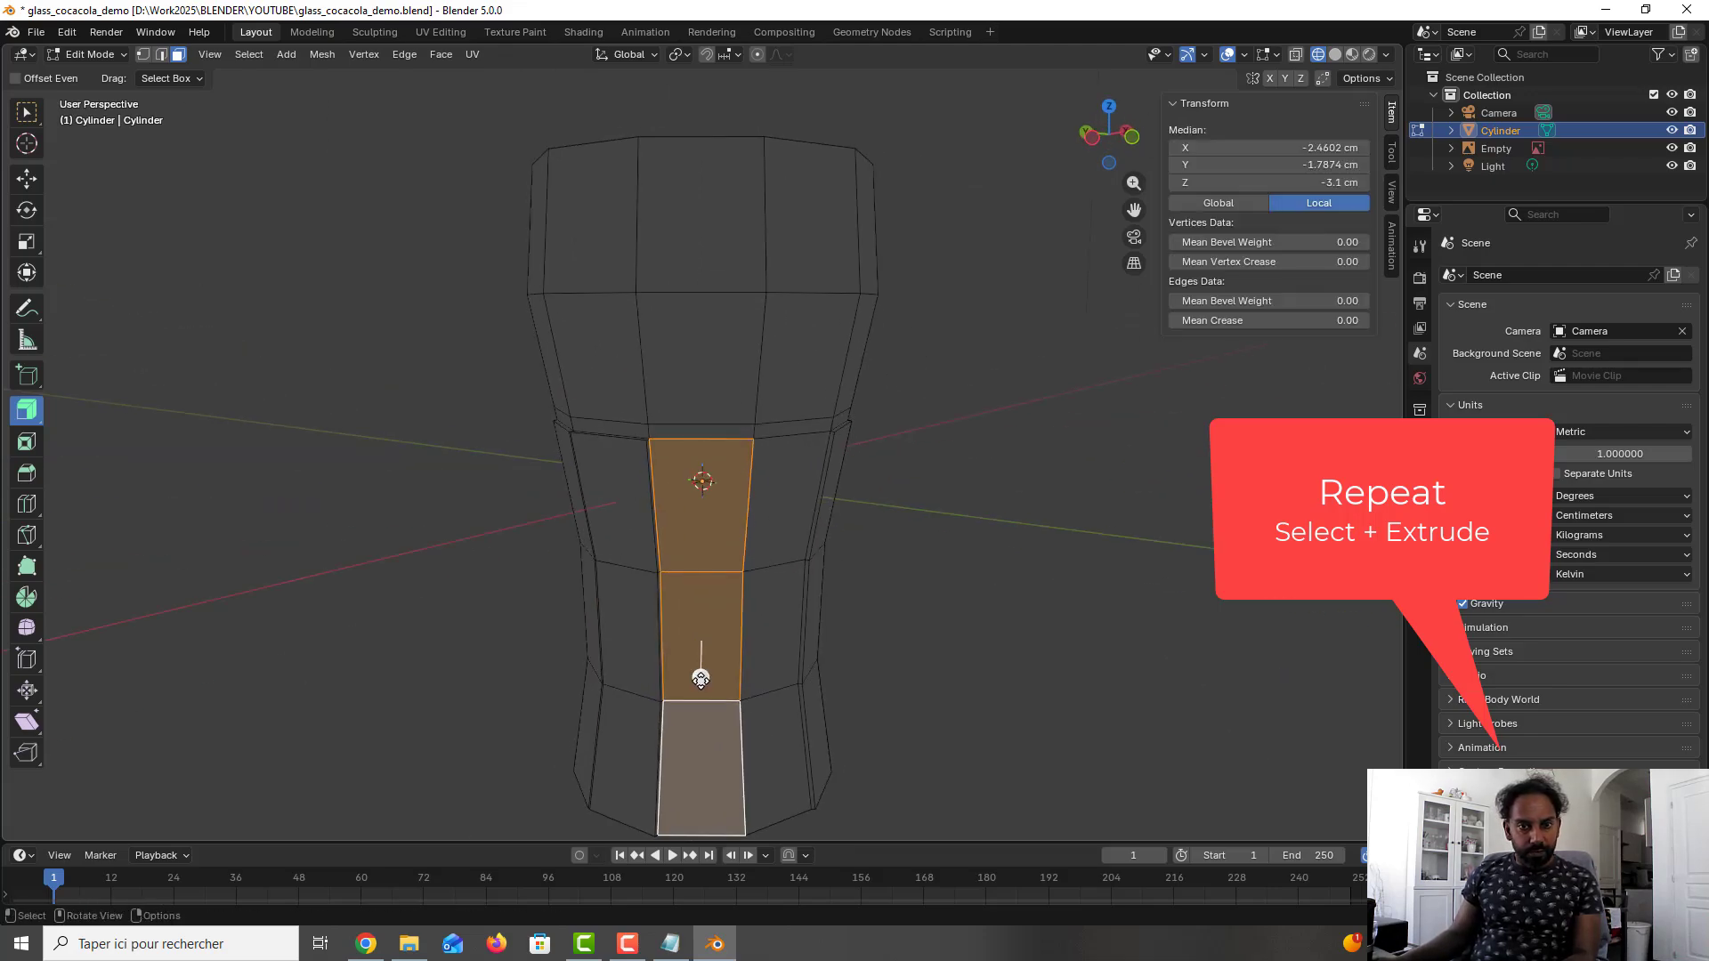
drag(699, 676, 700, 683)
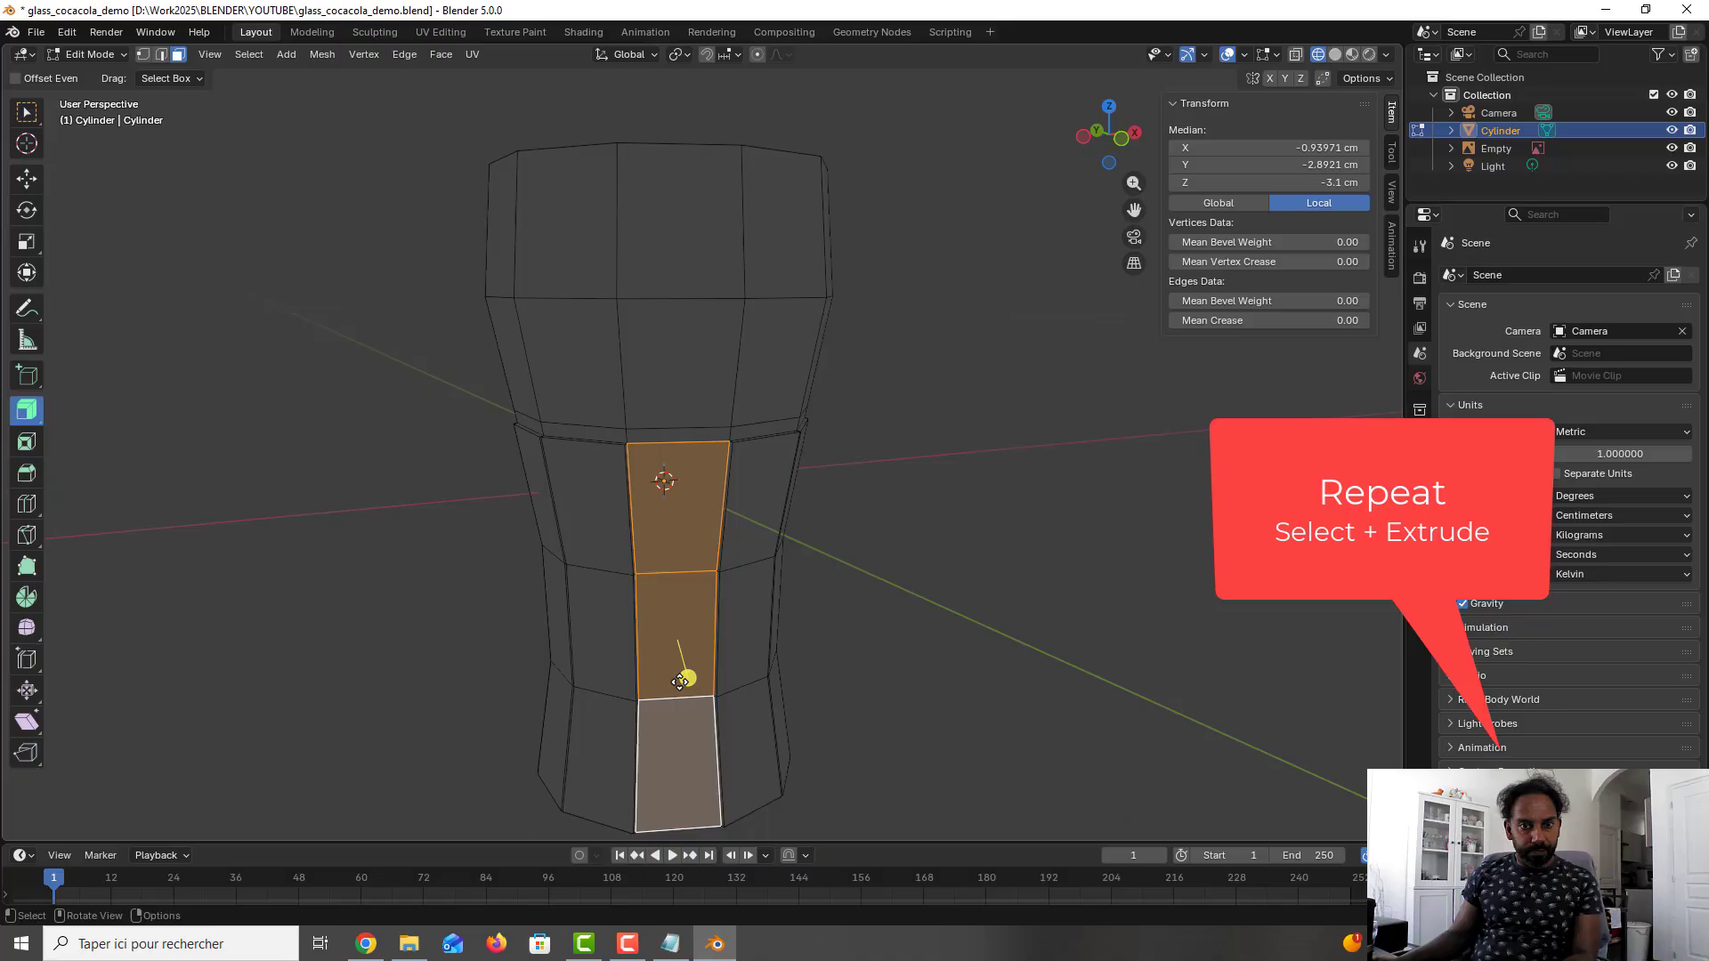
drag(227, 762, 261, 768)
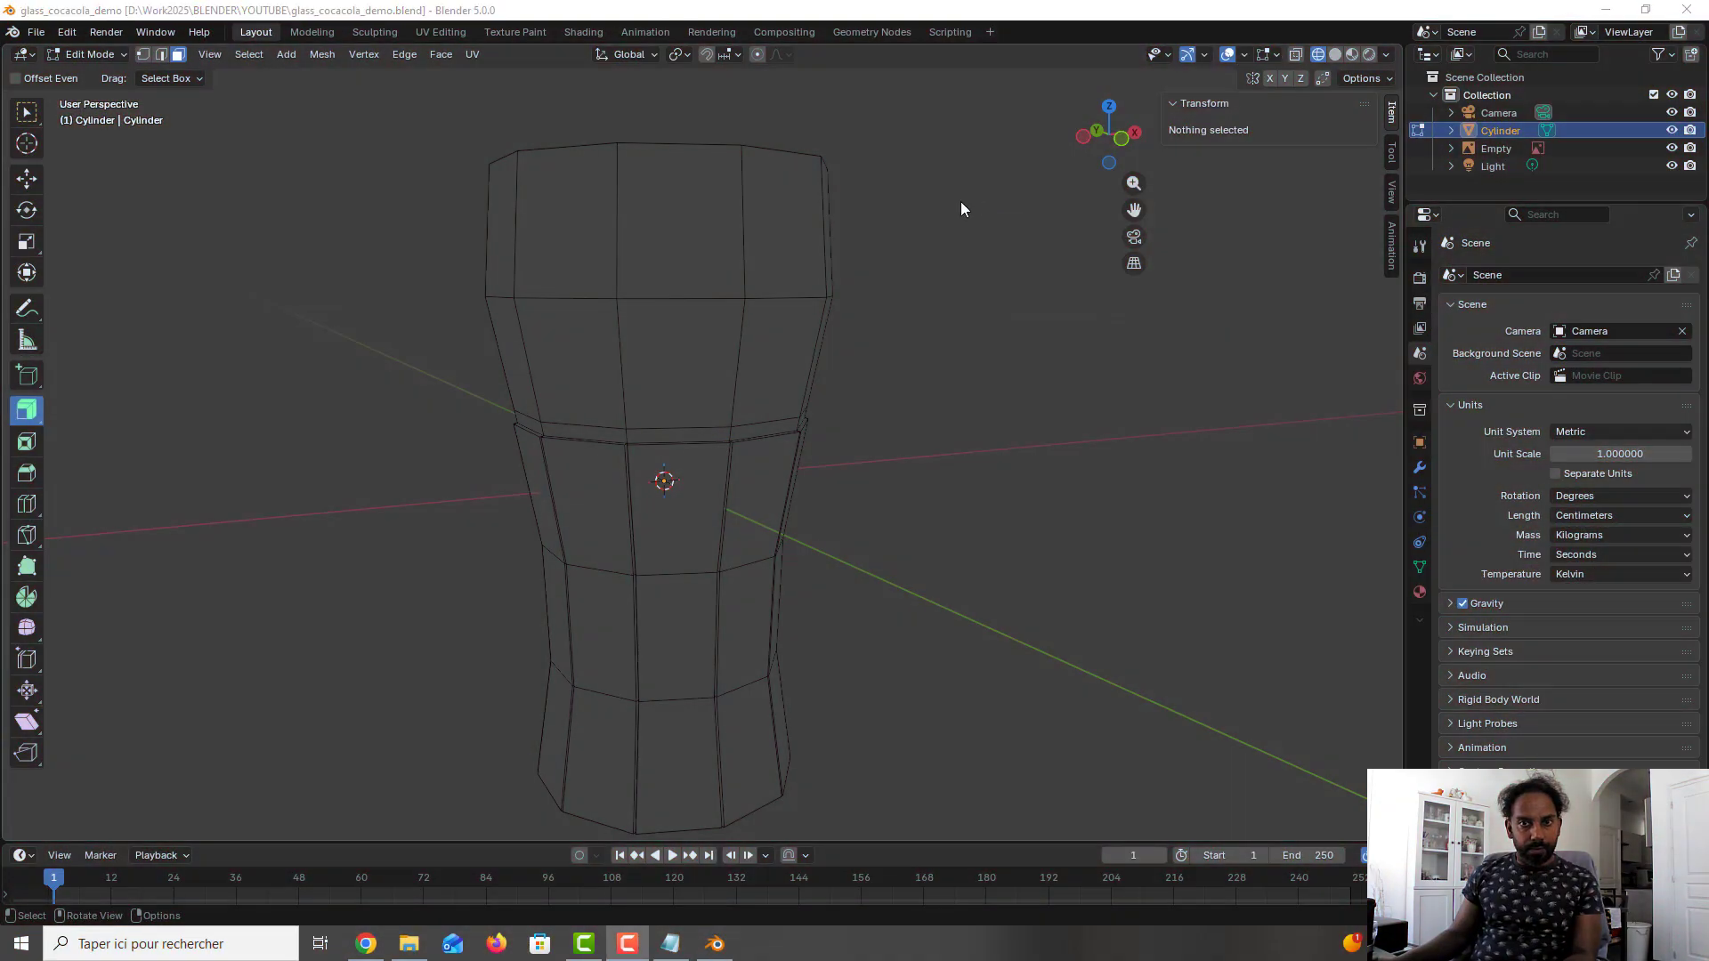
- Add one loop cut around the upper part of the glass's inner wall, slid to a factor of about 0.383
middle_drag(885, 336, 712, 468)
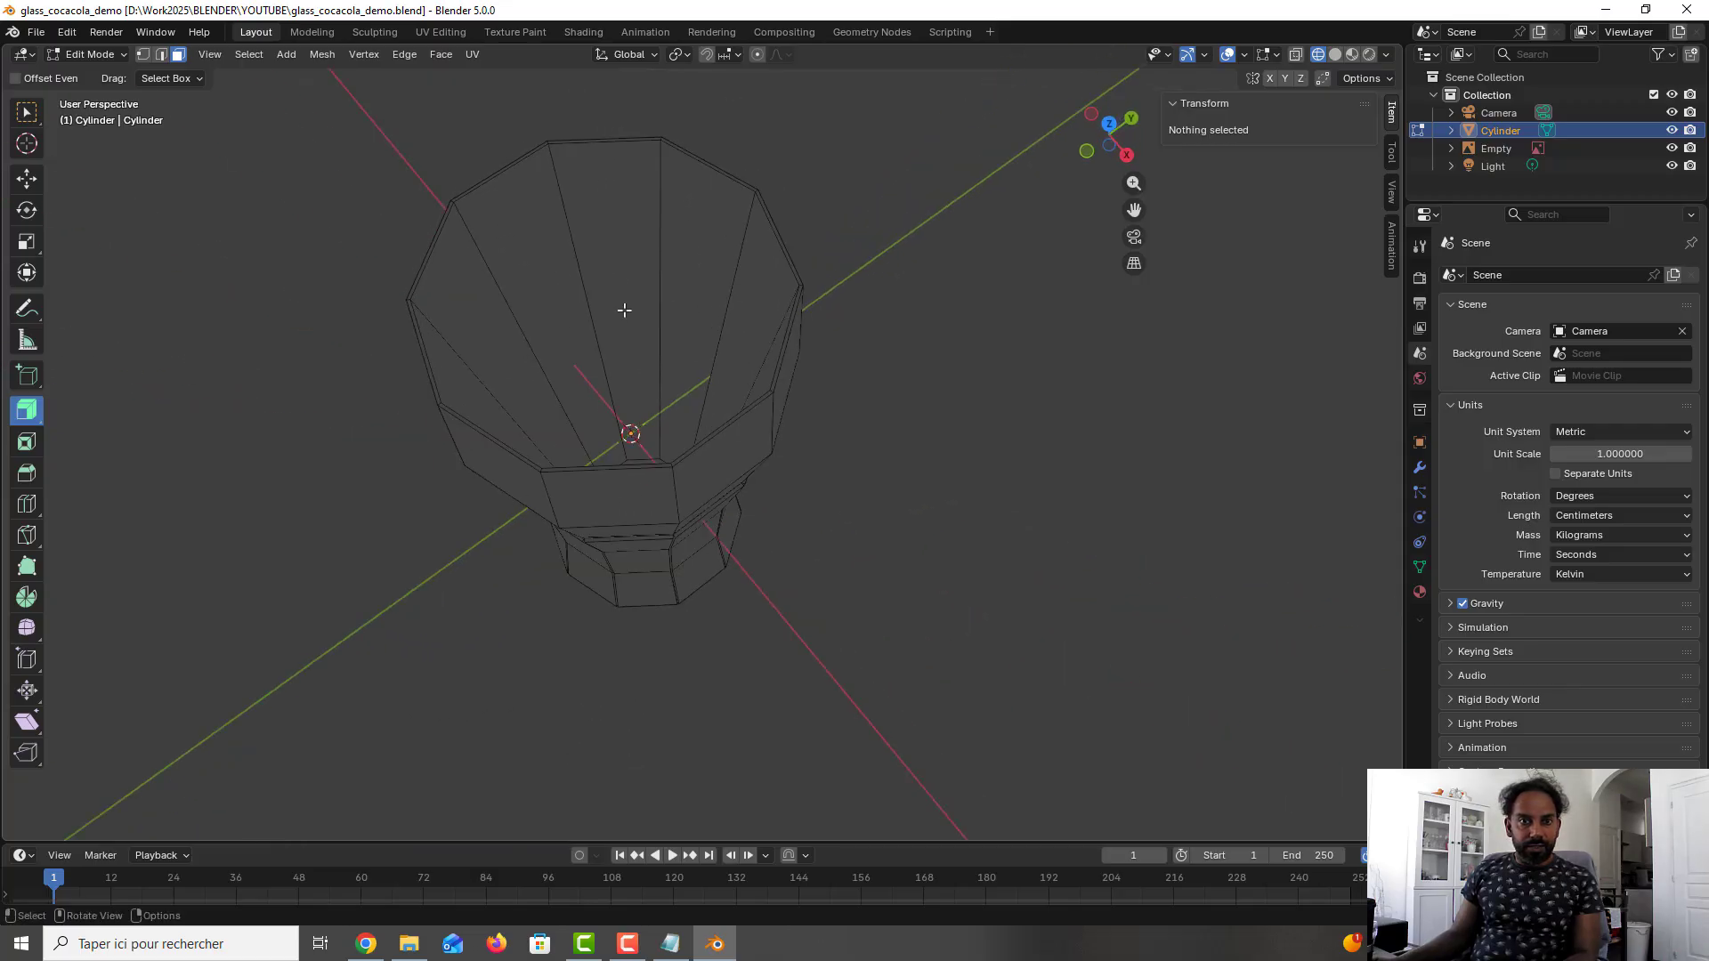
key(ctrl+r)
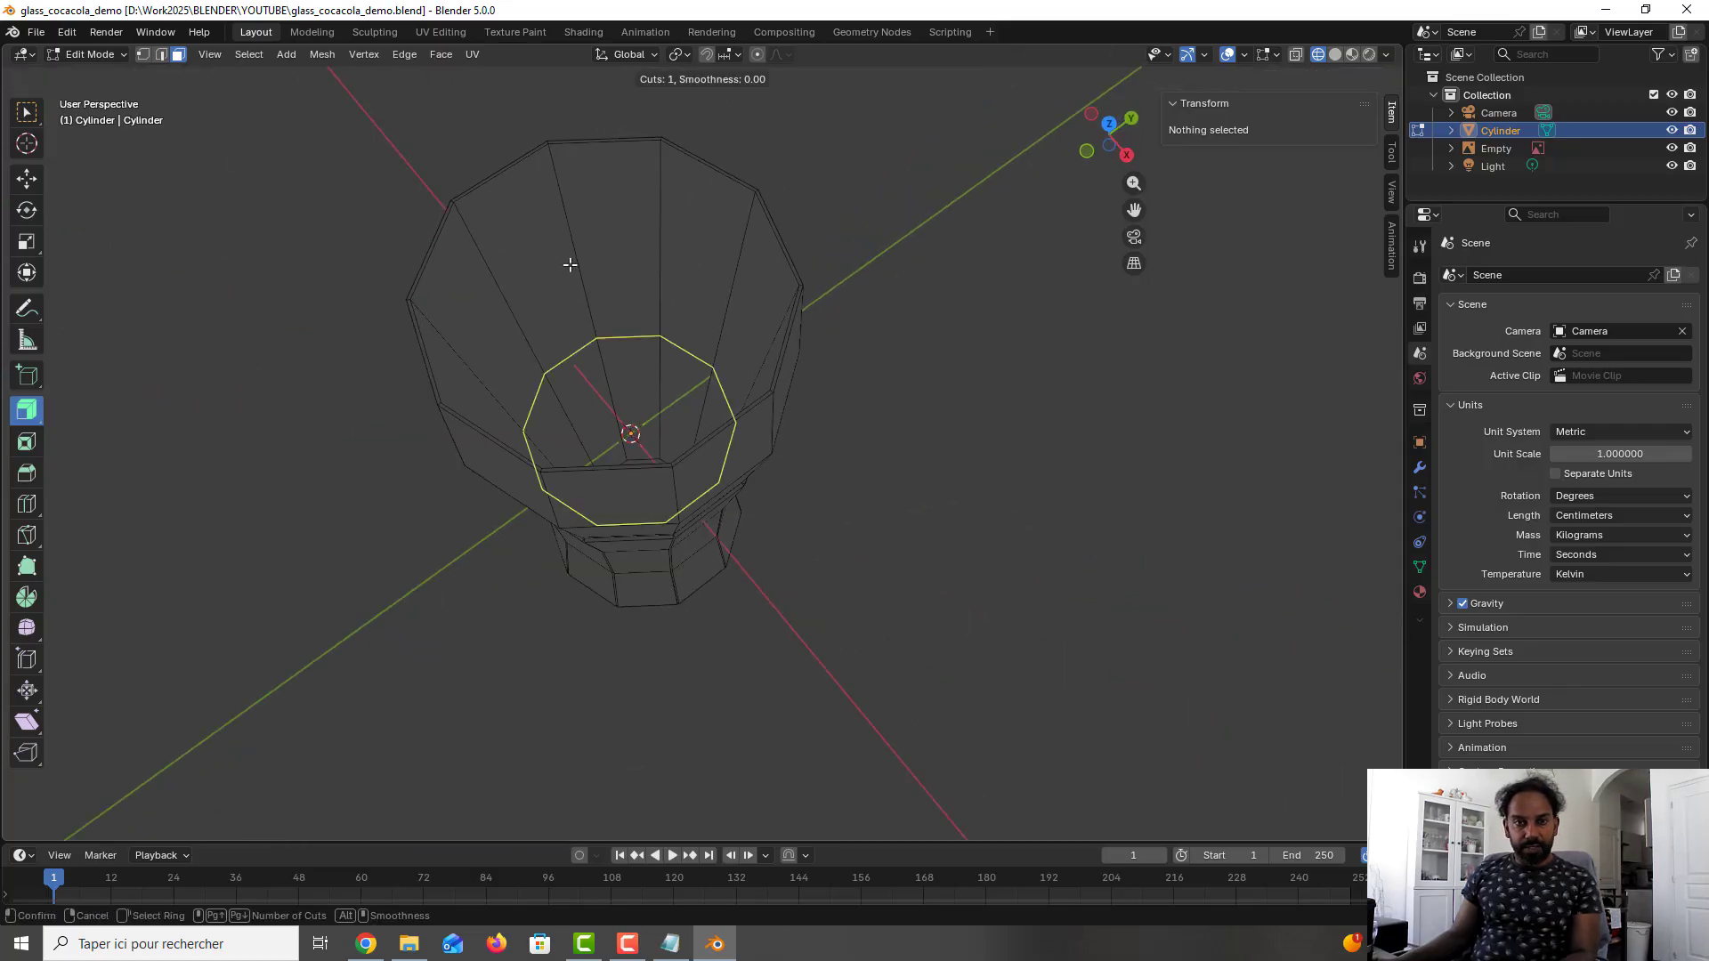
click(562, 162)
middle_drag(646, 382, 628, 336)
key(KP_1)
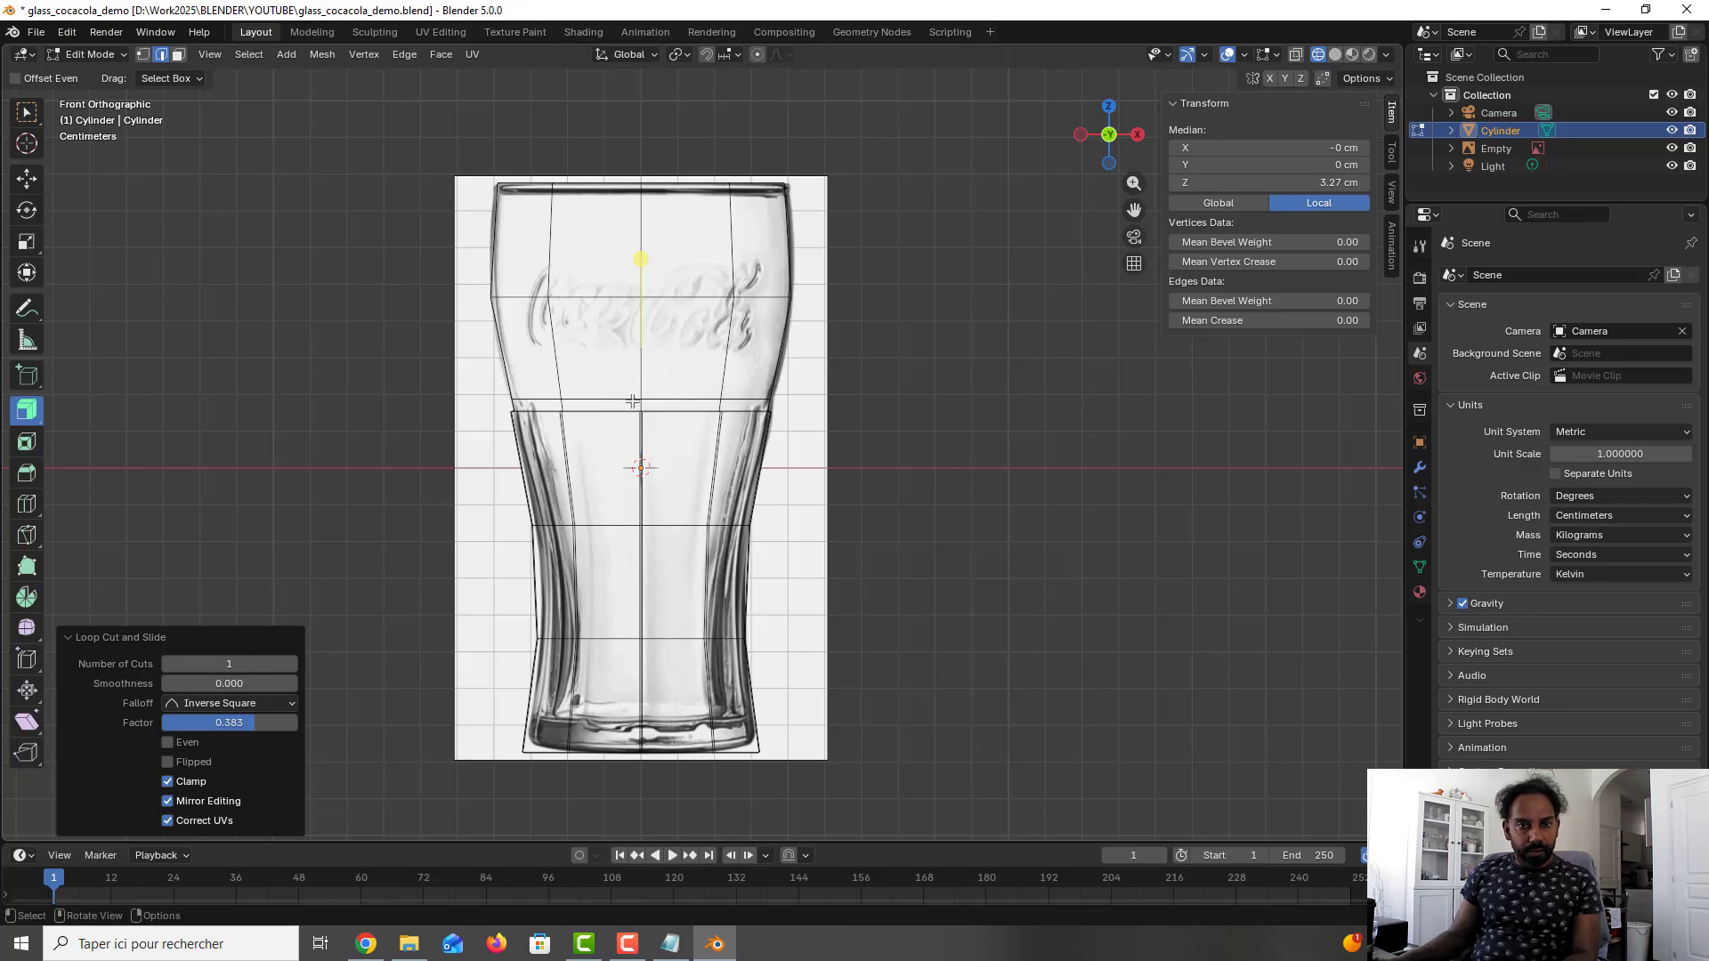
- Move the new inner loop along Z to about 4.64 cm, level with the upper outer edge loop in the front reference view
click(36, 177)
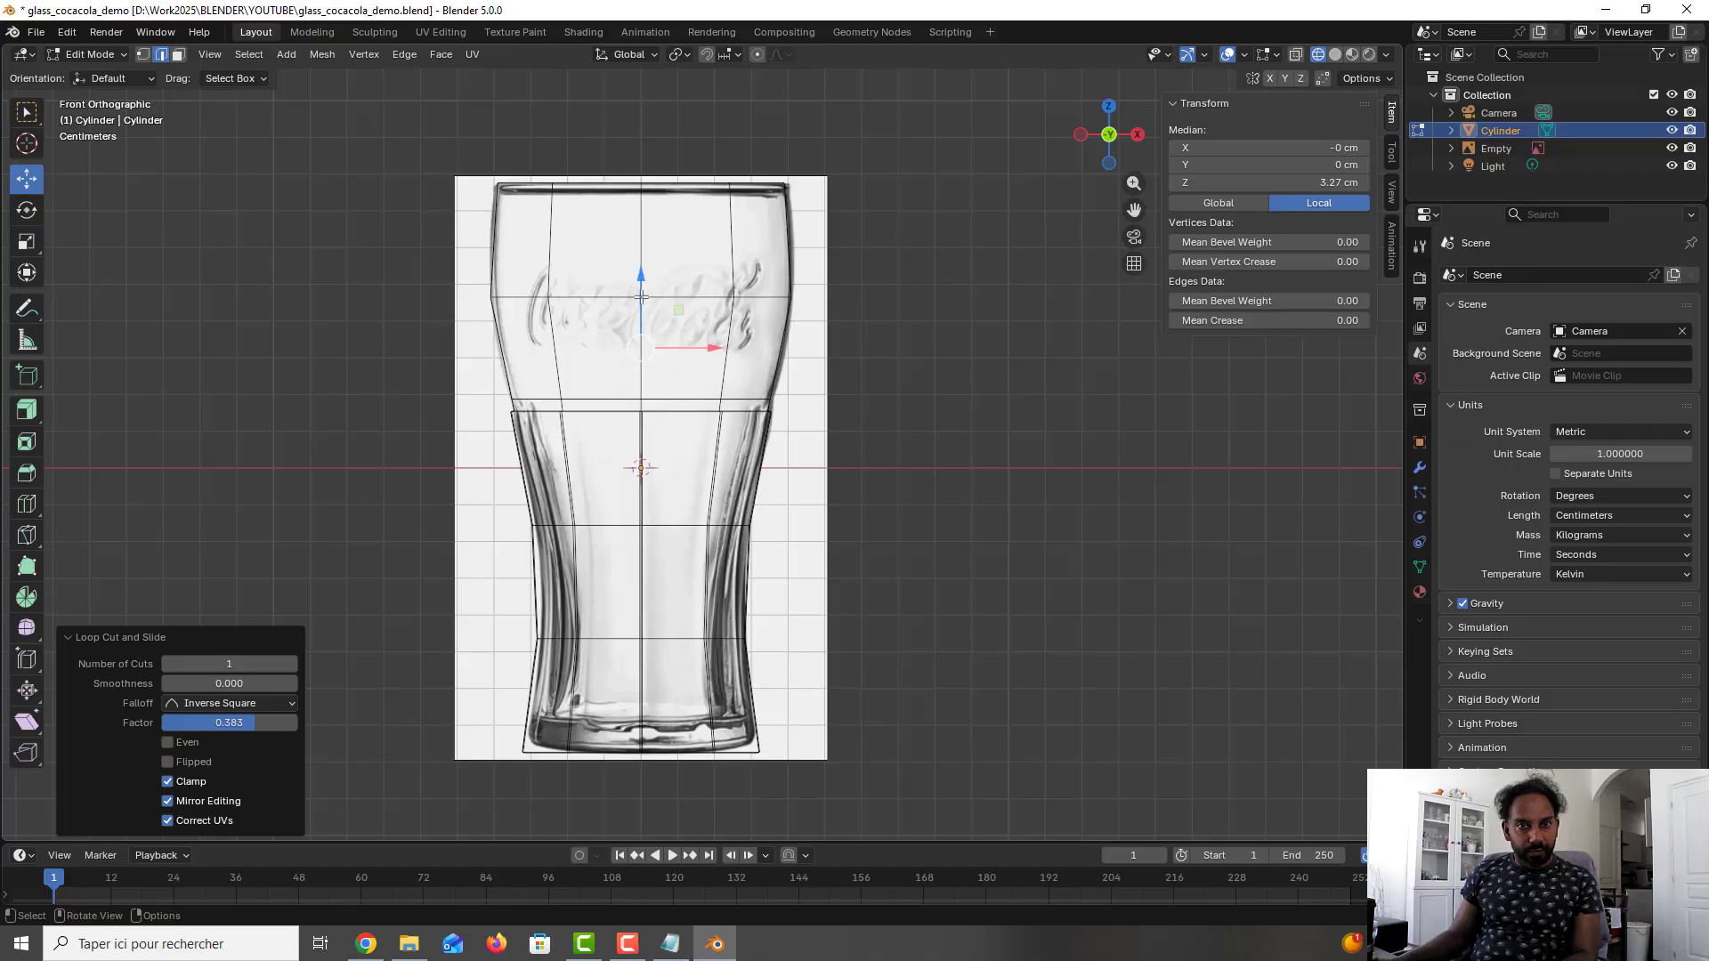
key(g)
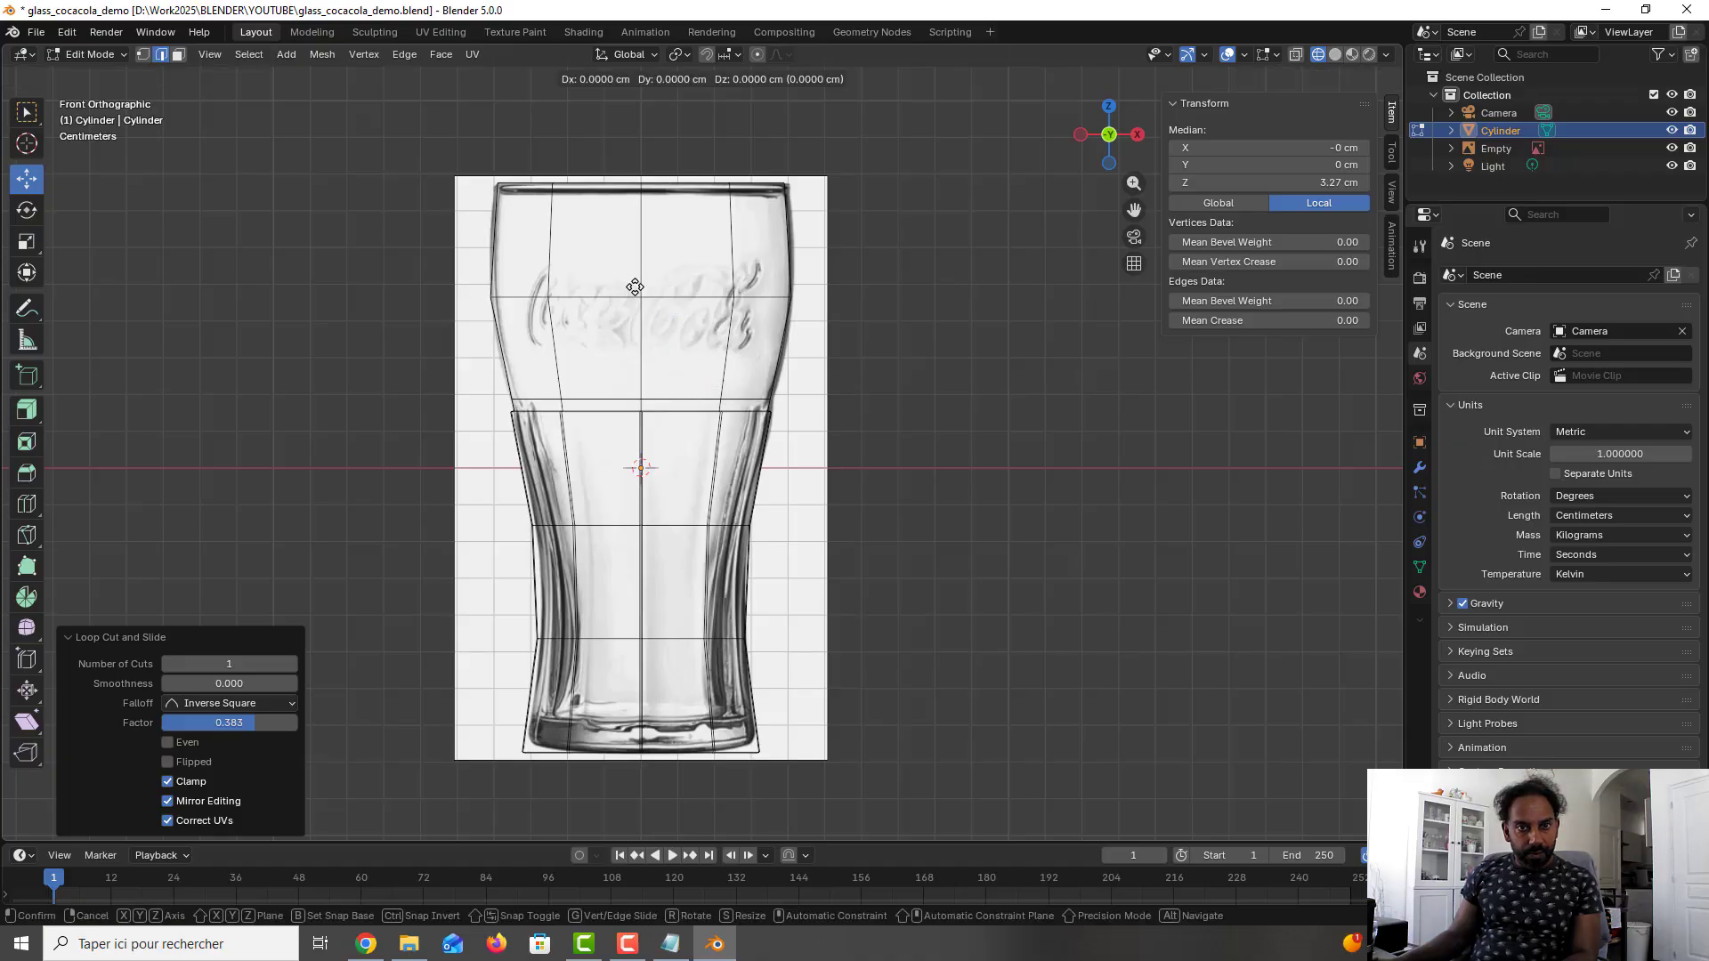
key(z)
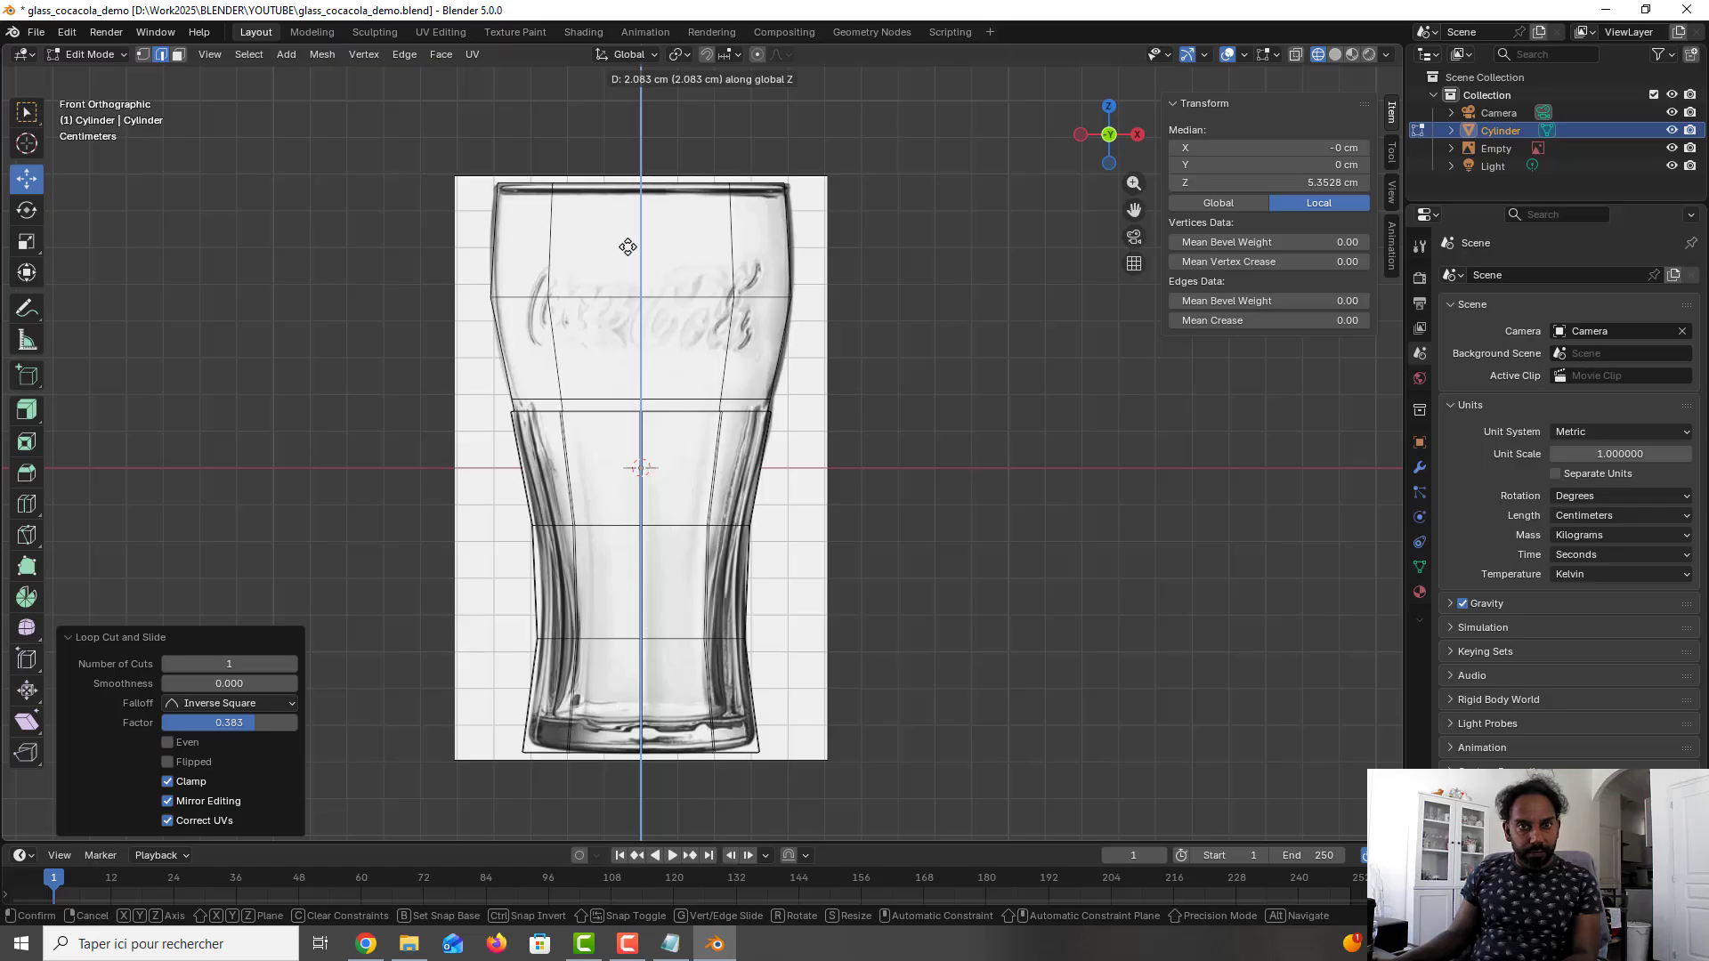
click(652, 294)
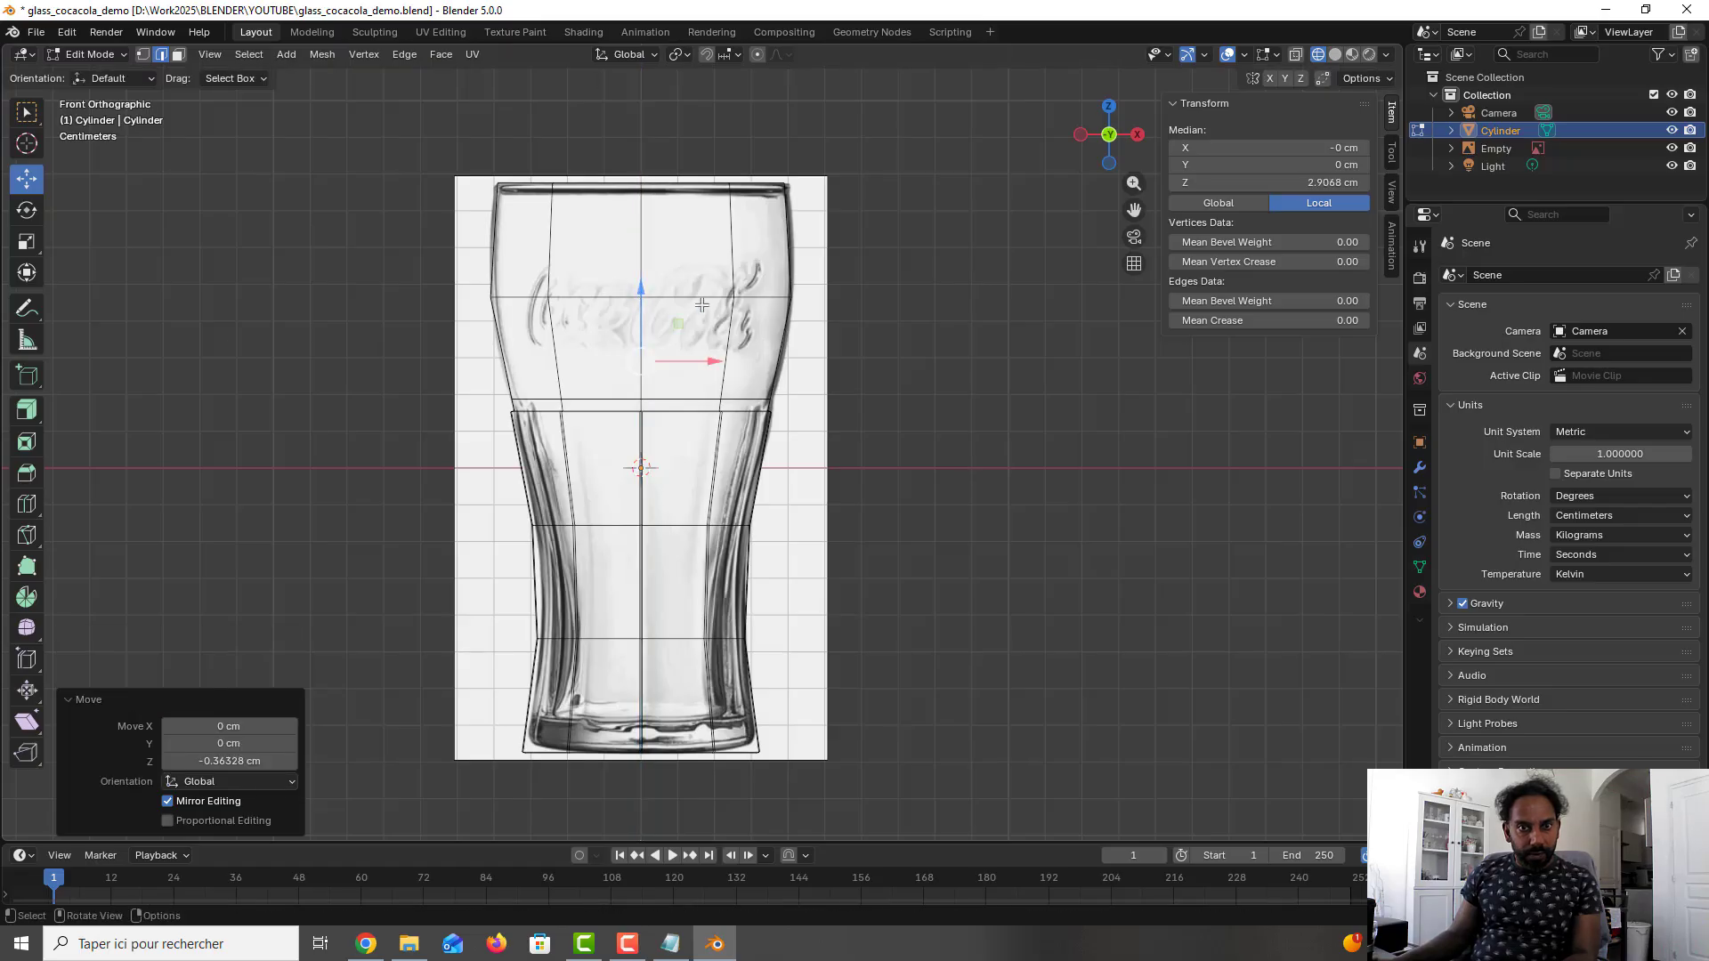
middle_drag(702, 307, 627, 394)
key(g)
key(z)
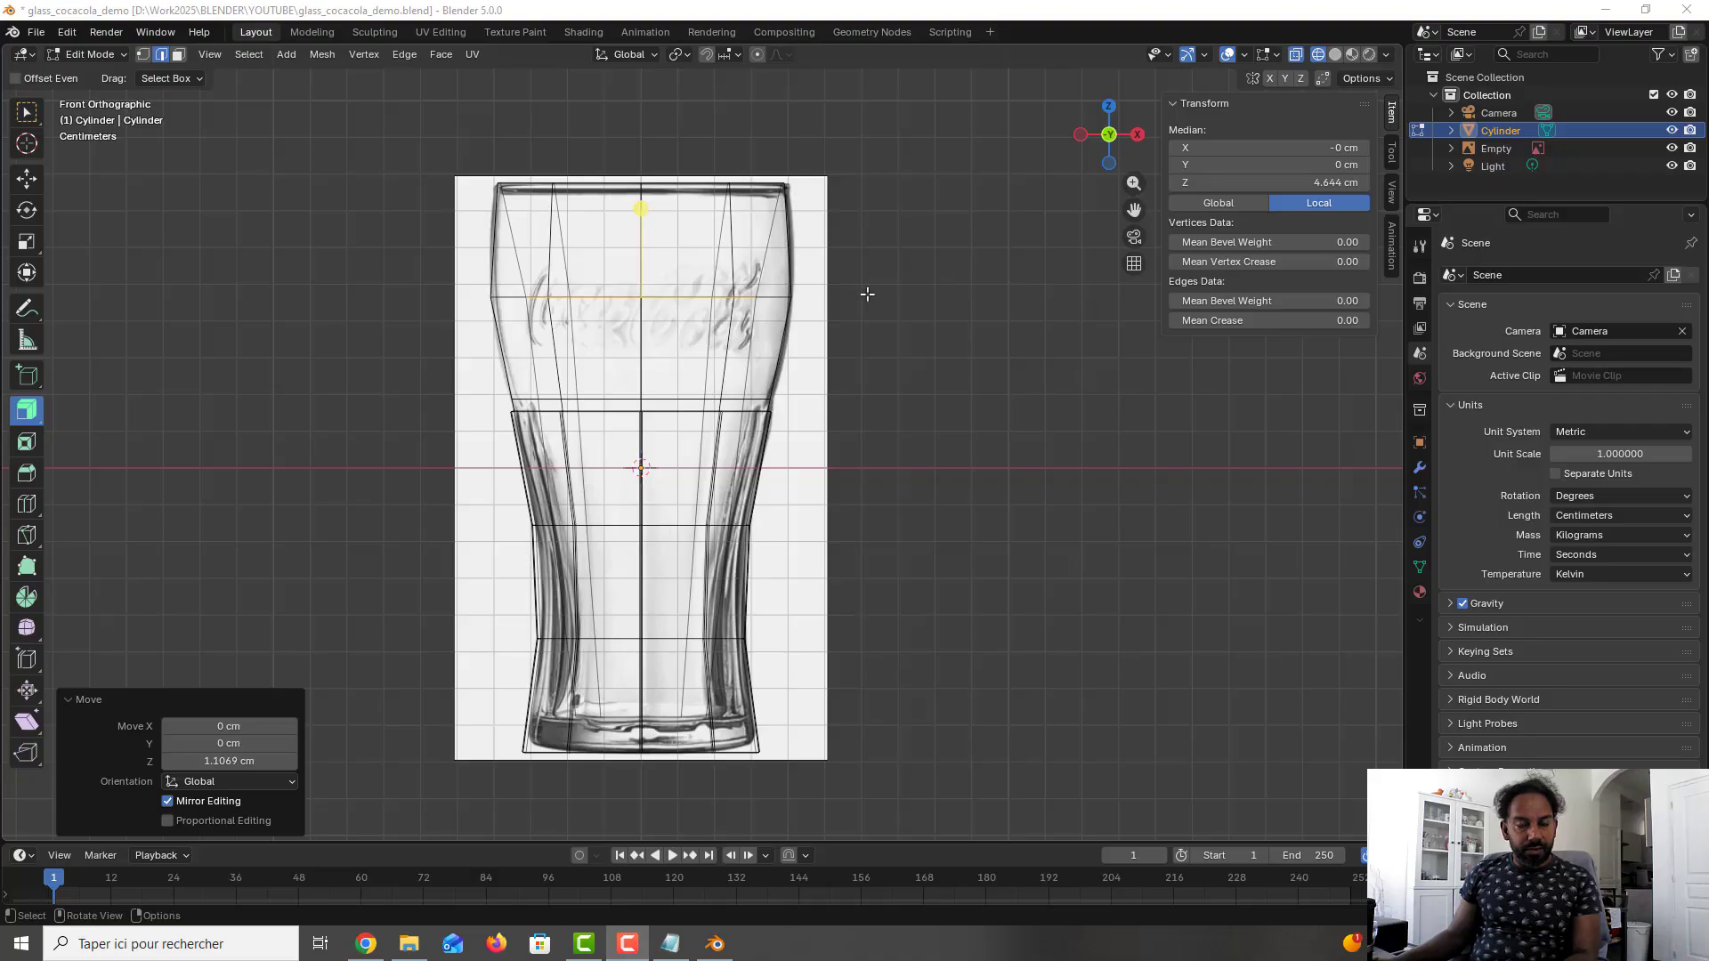
- Scale the upper inner loop by about 1.25 in X and Y with Z locked, bringing it close to the outer wall
click(796, 313)
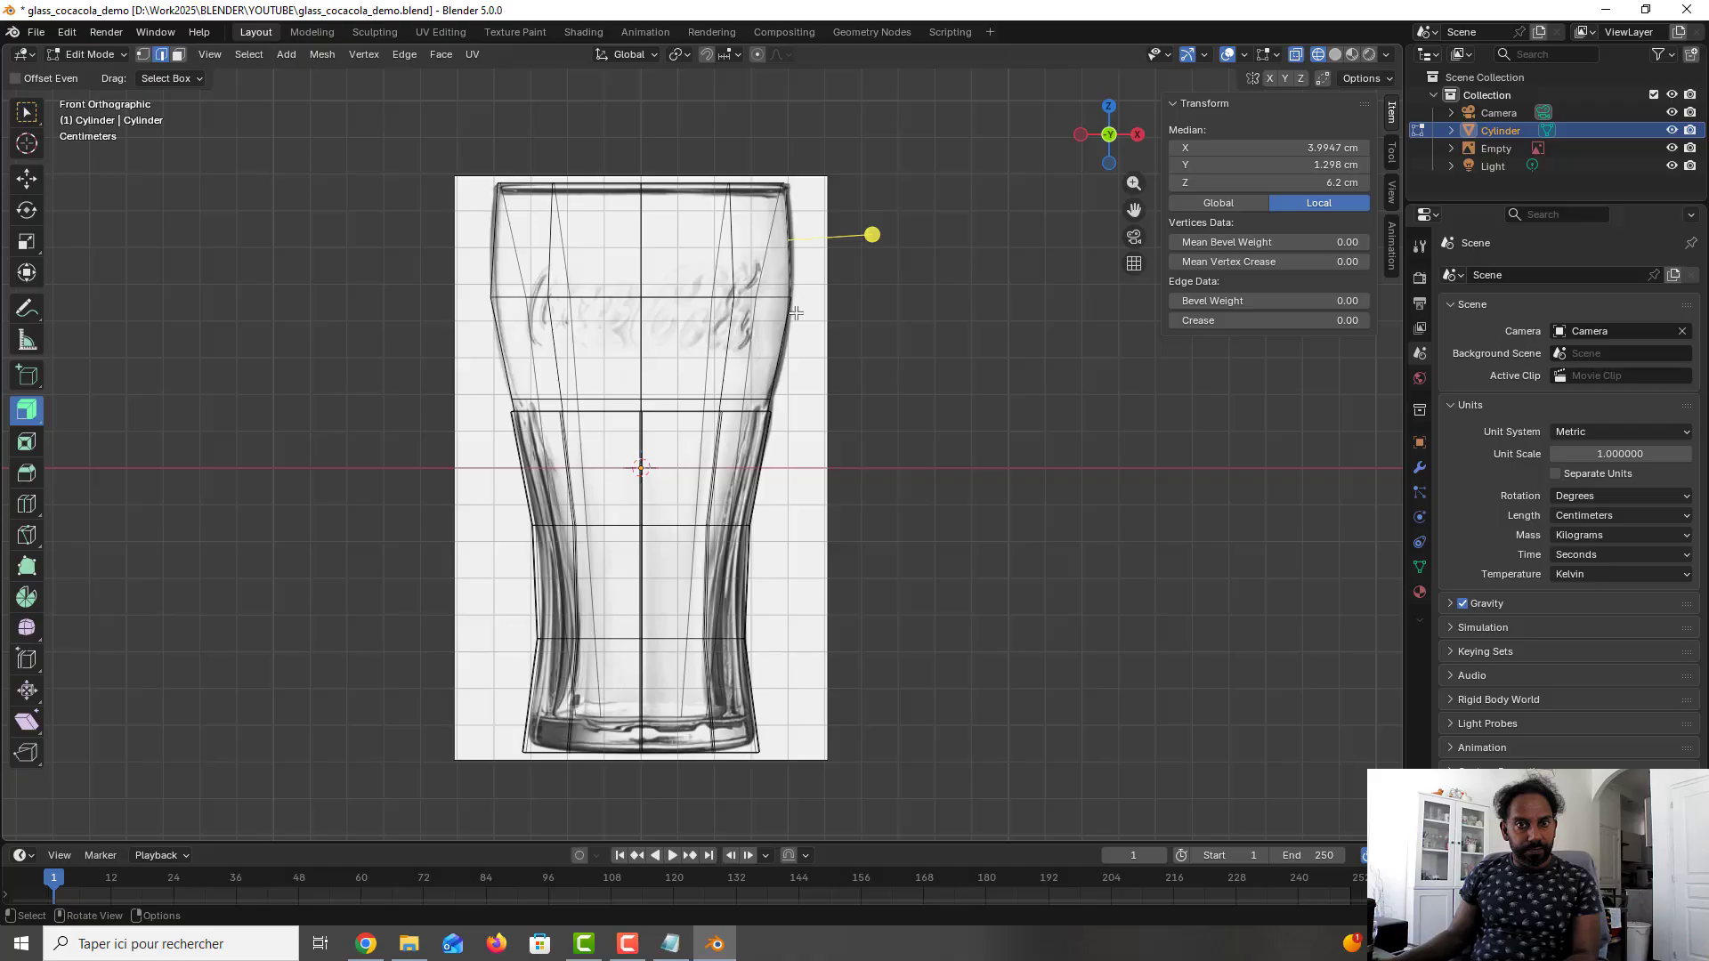
middle_drag(795, 314, 764, 388)
alt+click(764, 378)
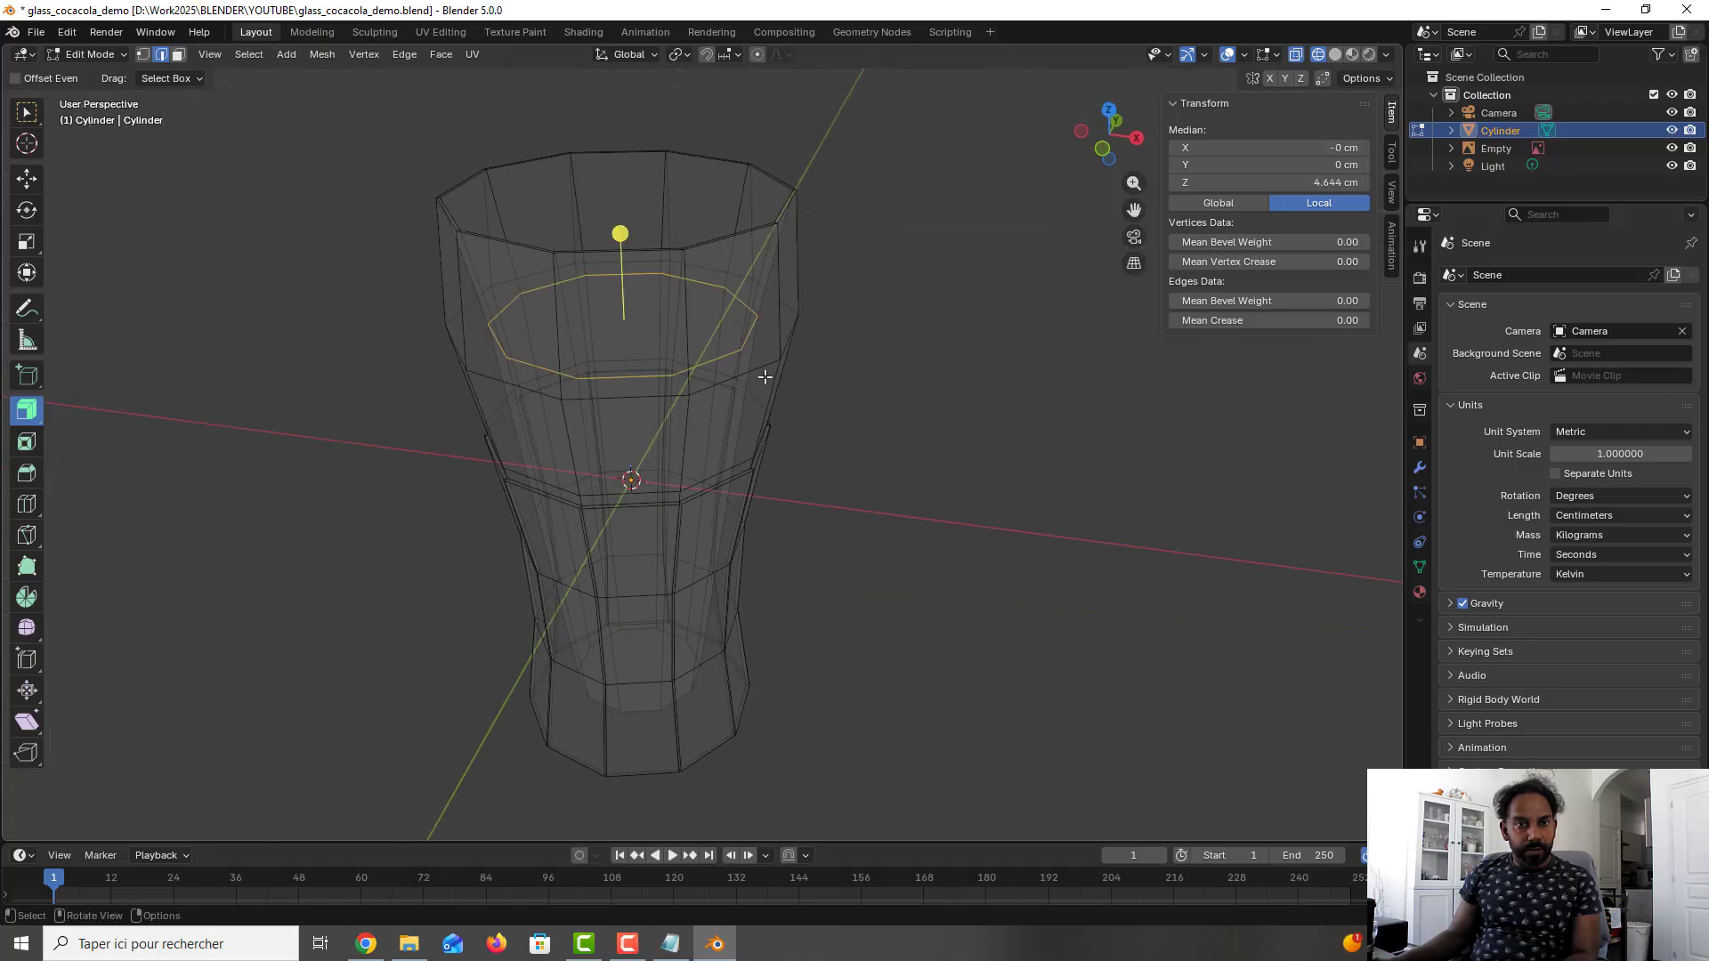
key(s)
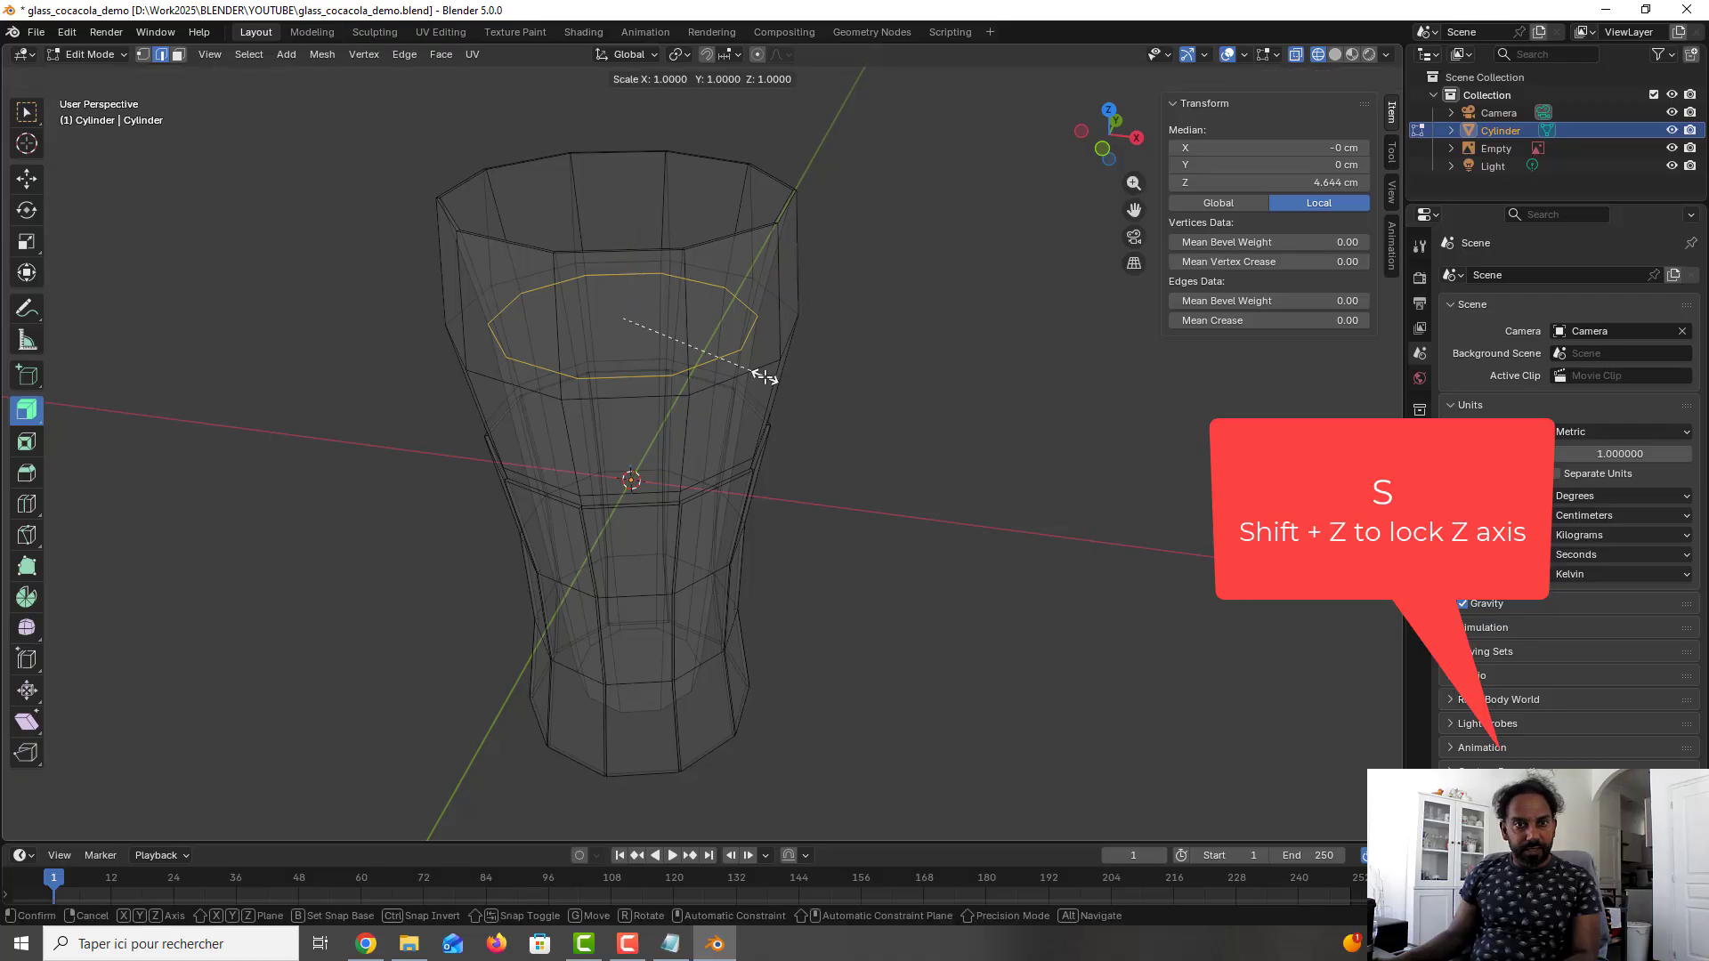
key(shift+z)
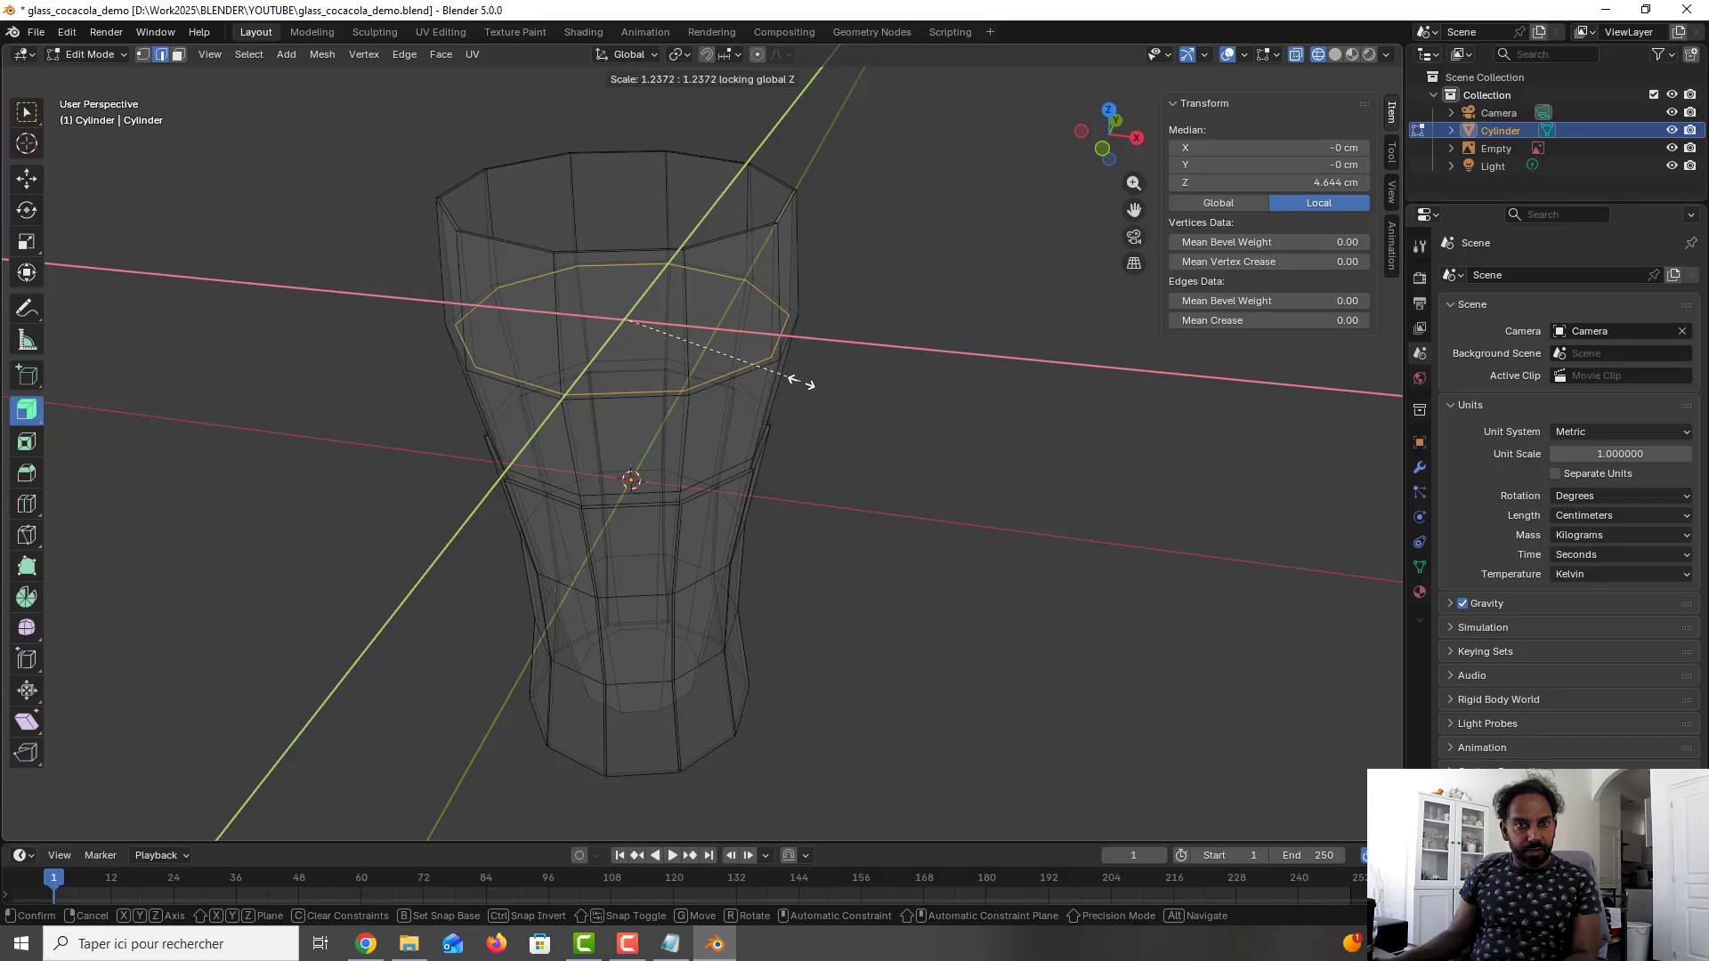
click(805, 381)
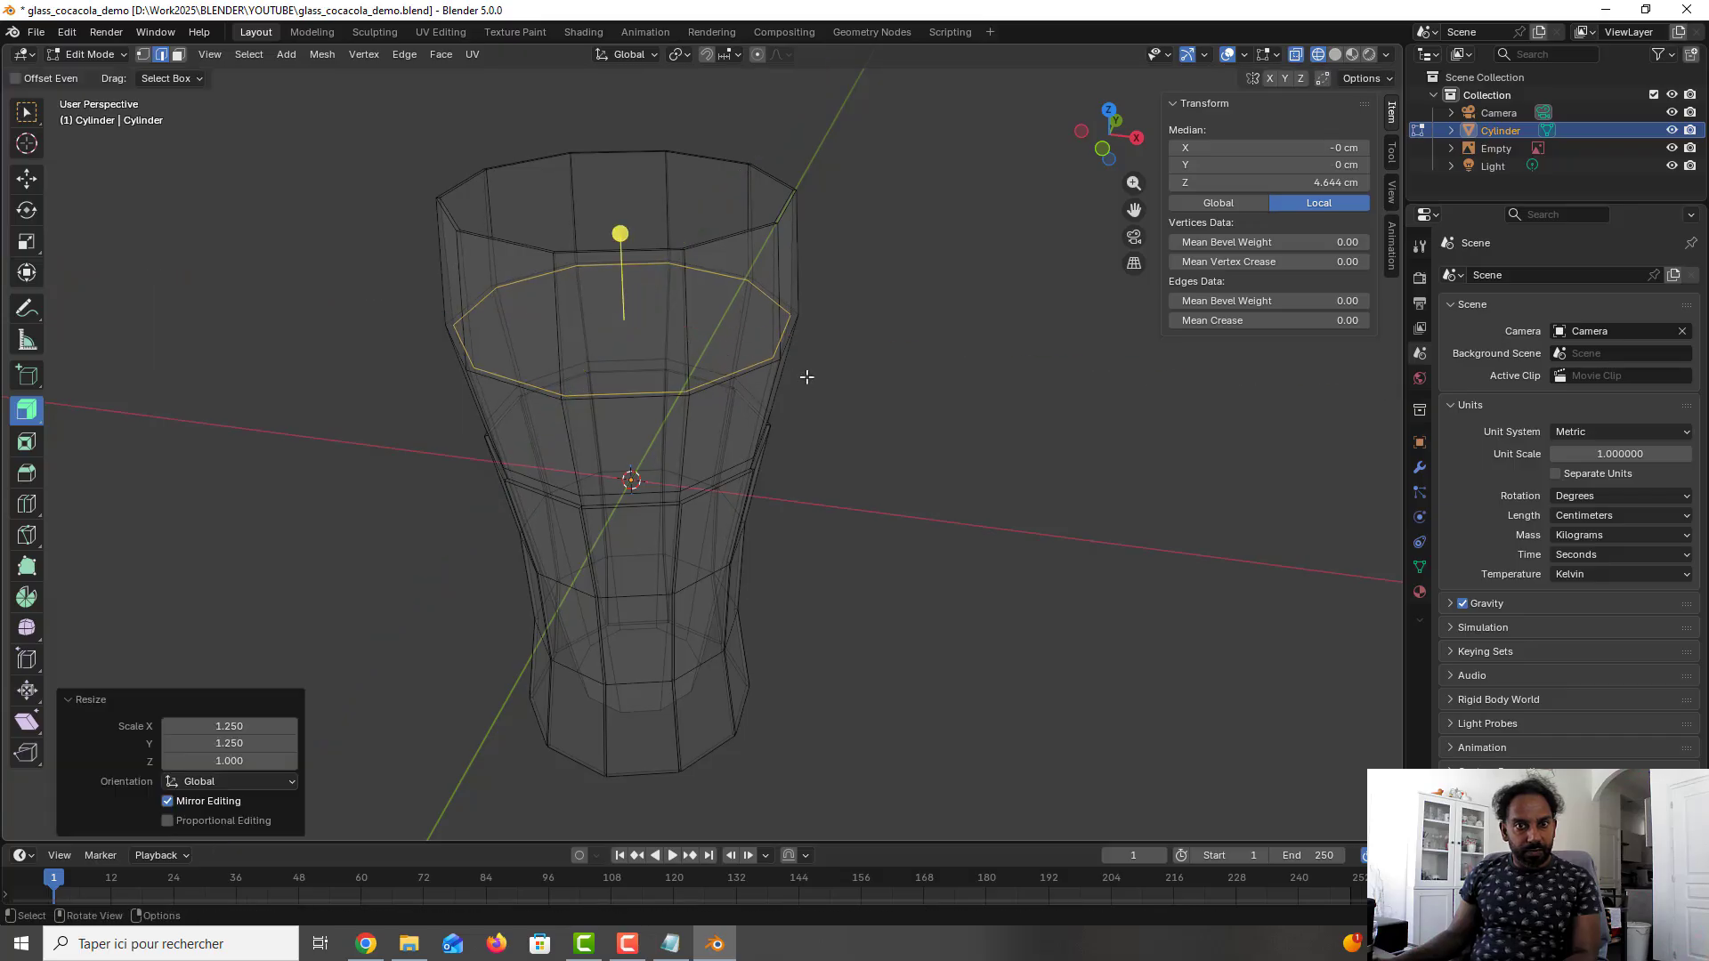
- Inspect the widened interior from outside the glass and save the file
click(845, 335)
scroll(844, 315, down, 1)
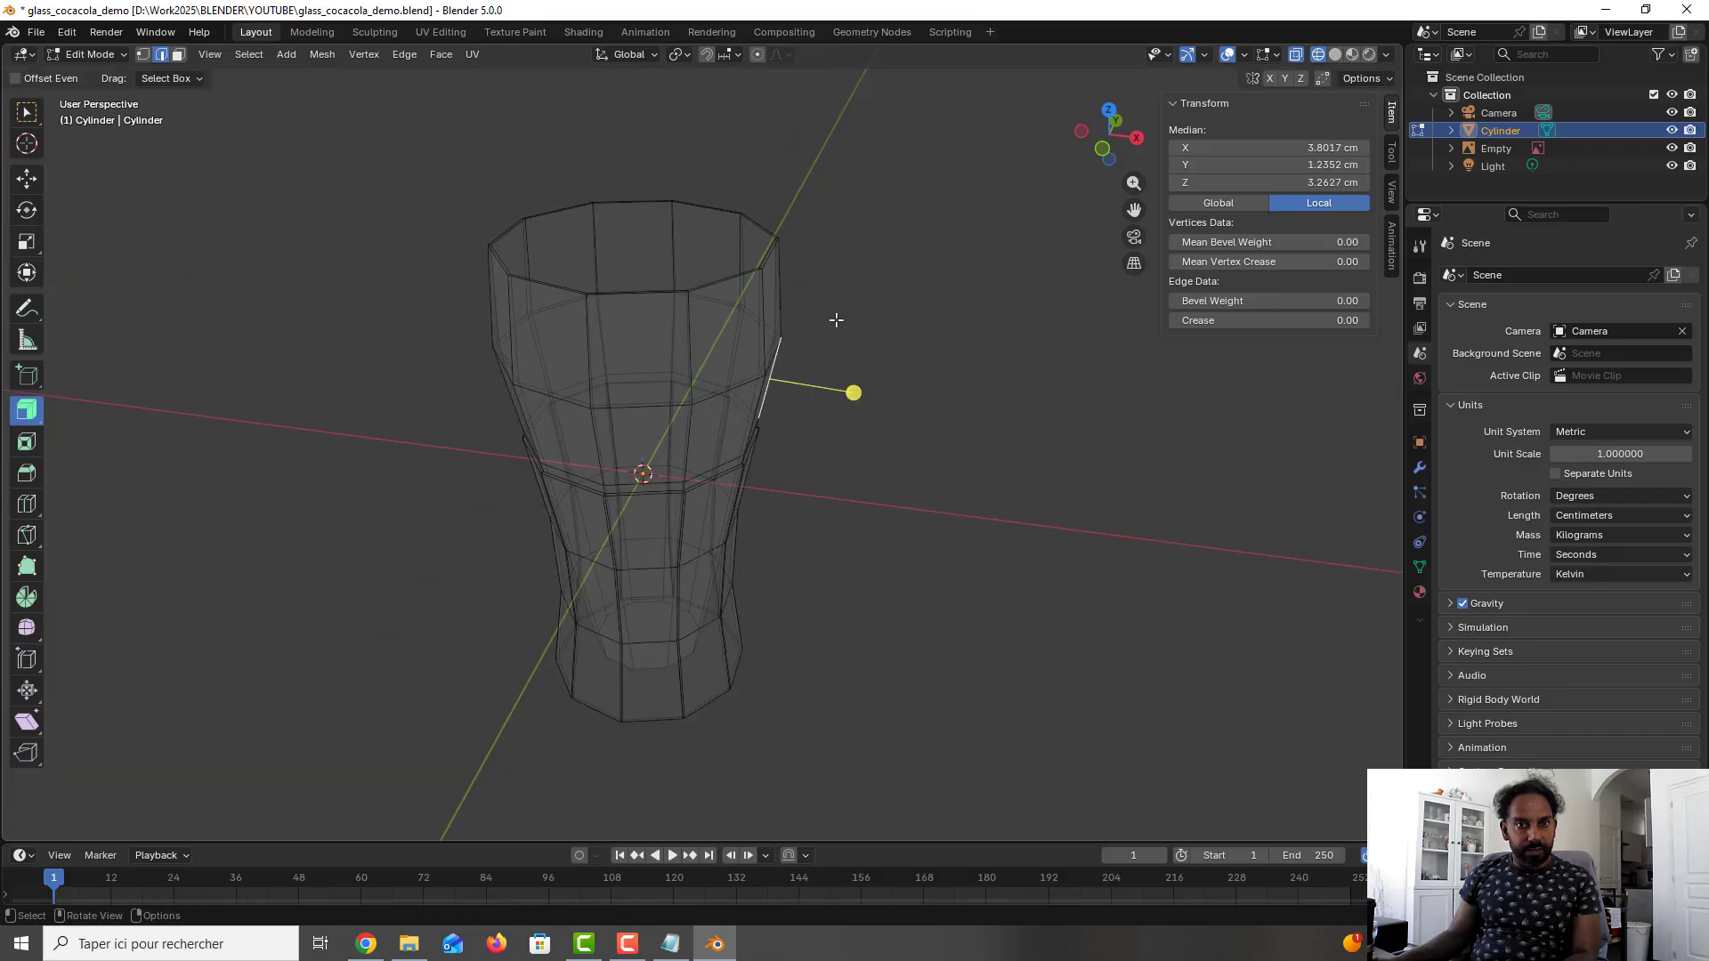
scroll(867, 333, down, 2)
middle_drag(868, 333, 832, 348)
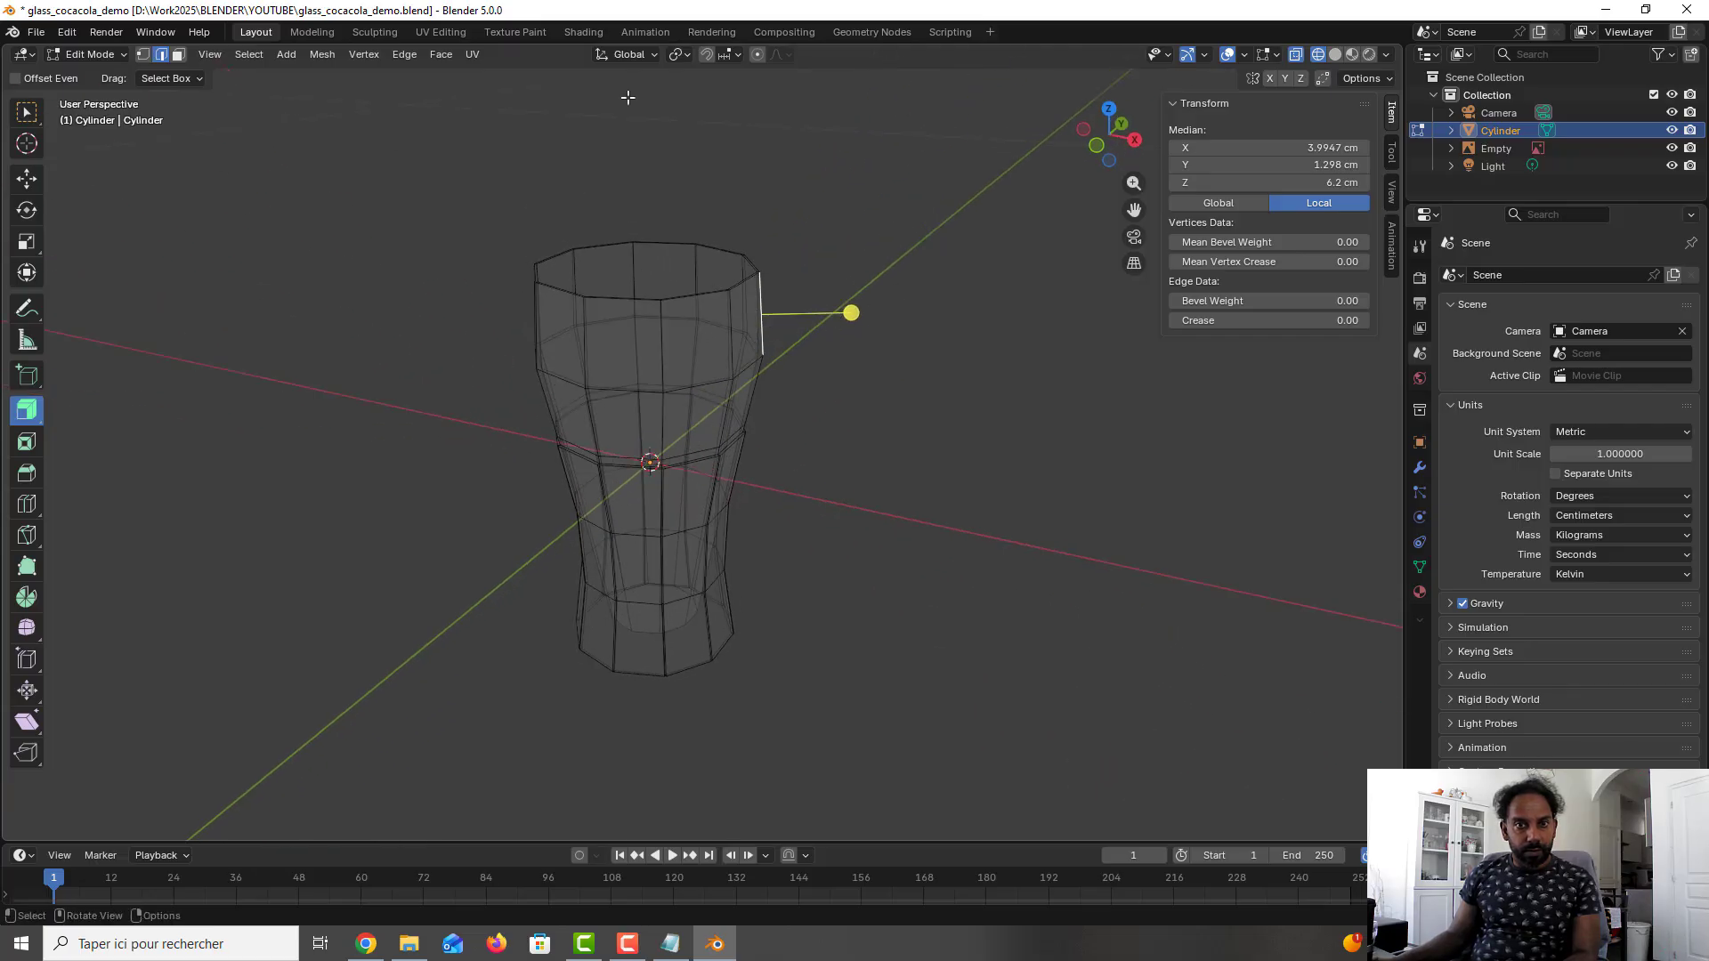
key(ctrl+s)
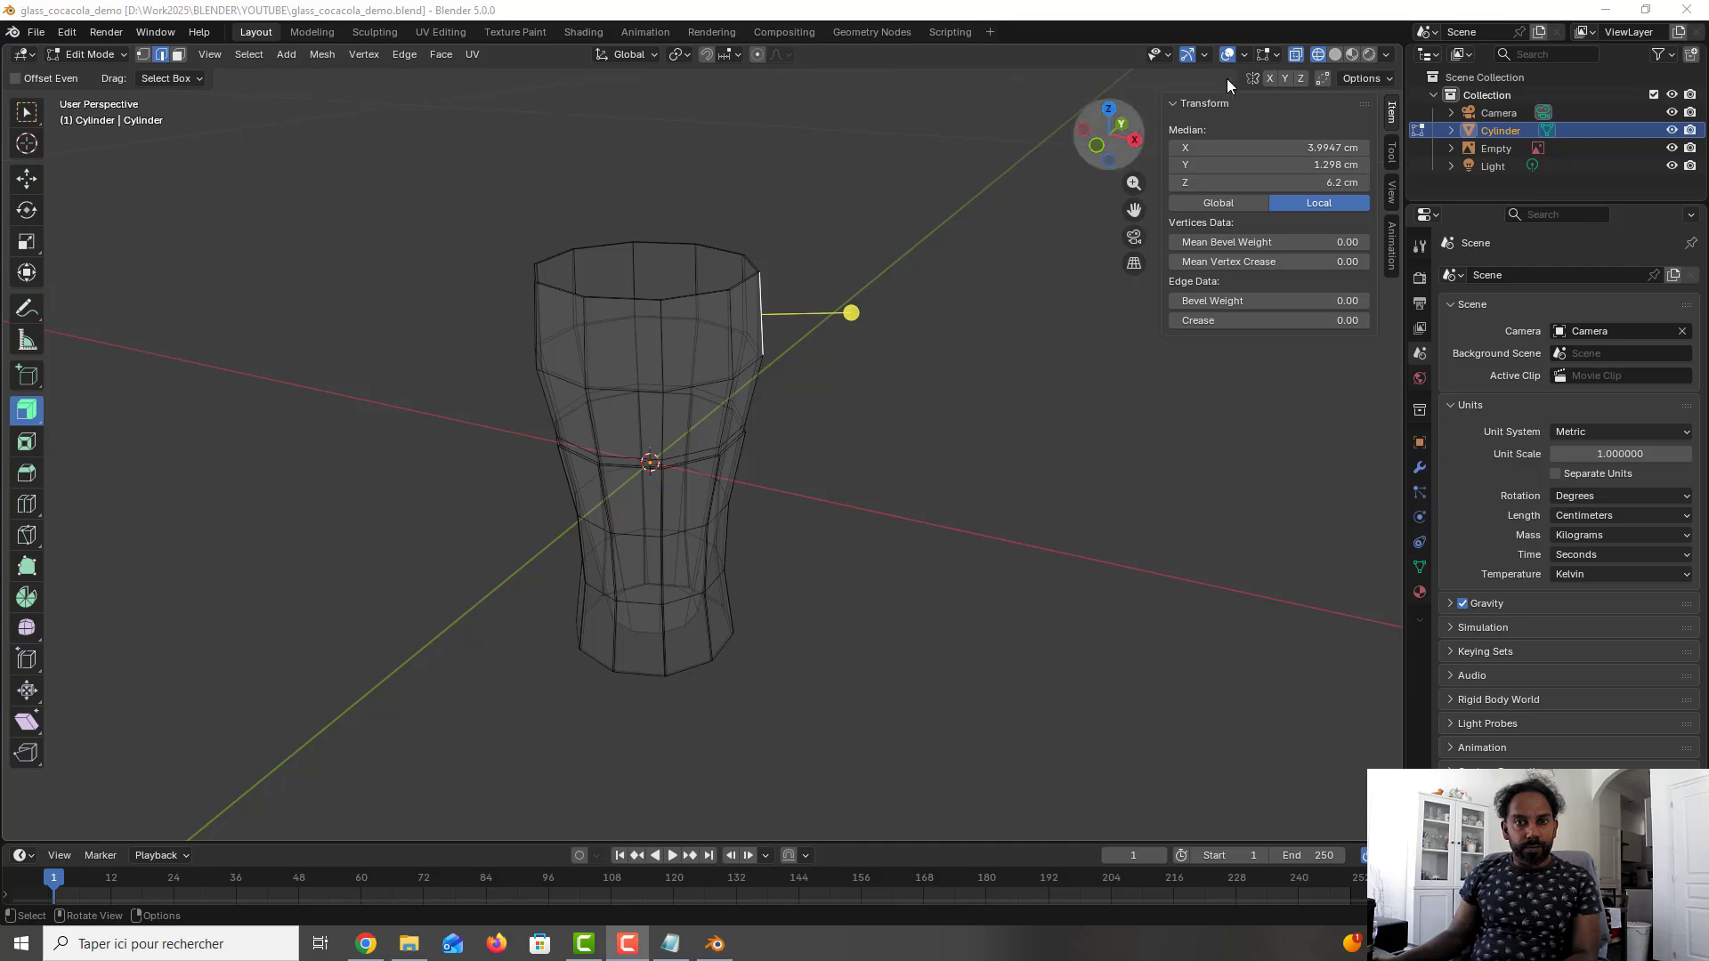
- Turn off X-ray and add one loop cut around the lower inner wall, slid to a factor of about -0.529
click(1296, 54)
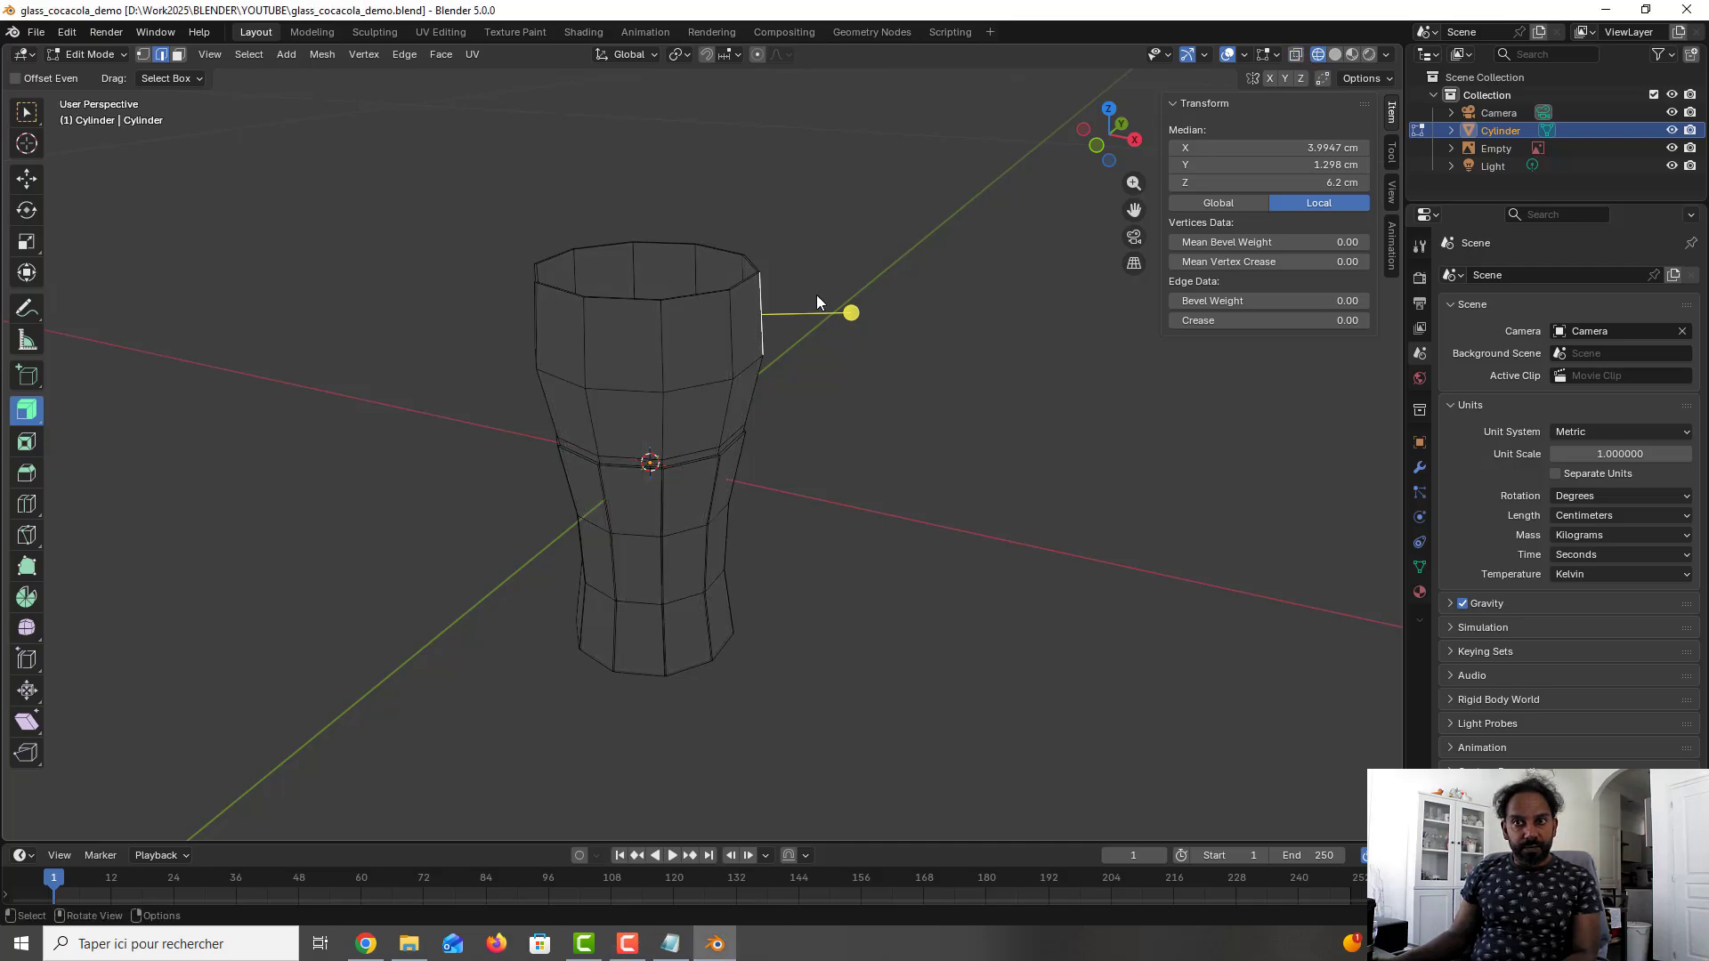
middle_drag(817, 302, 744, 415)
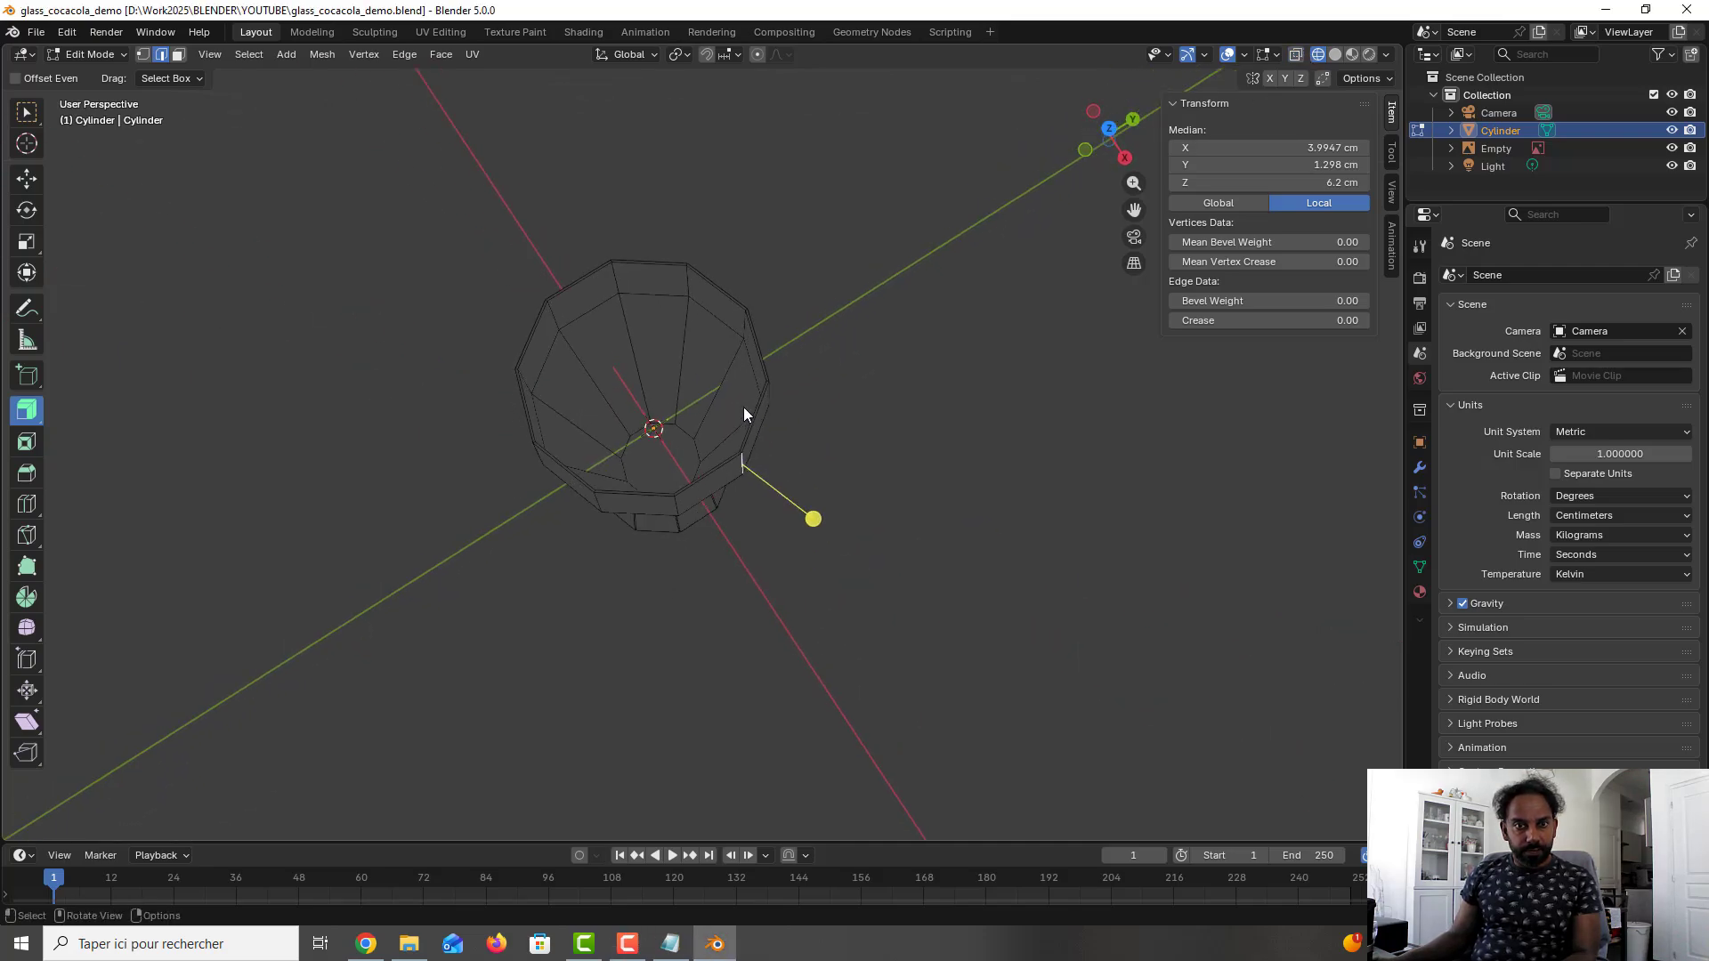
click(790, 360)
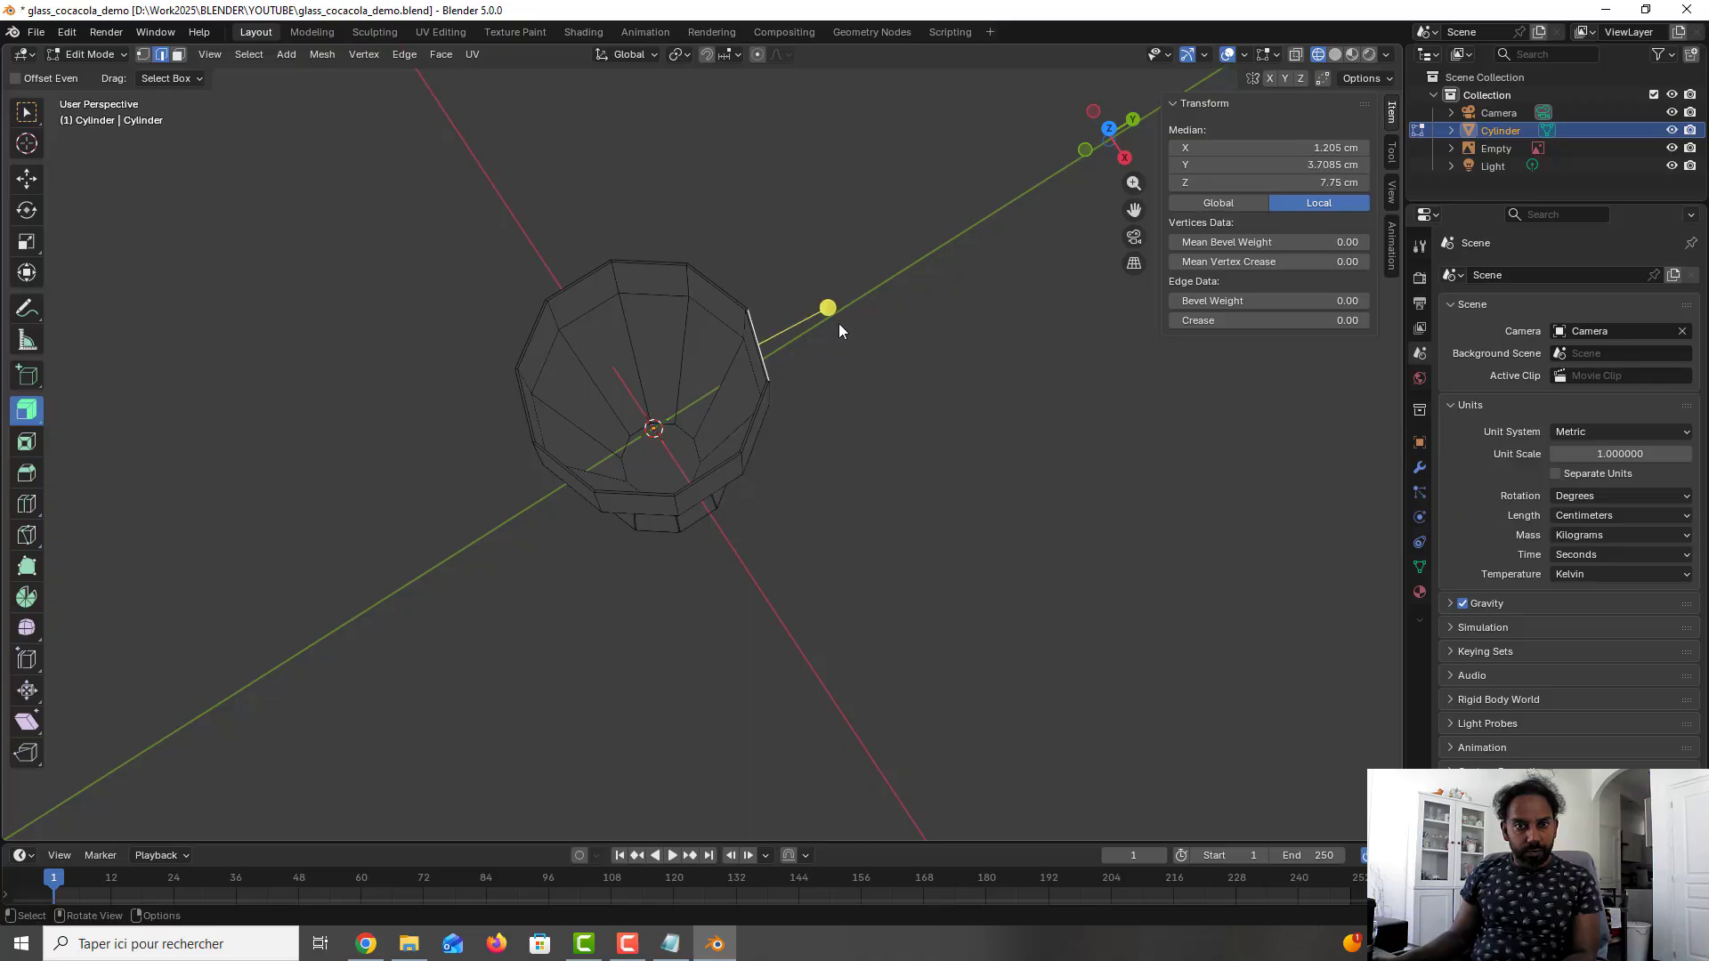
click(890, 322)
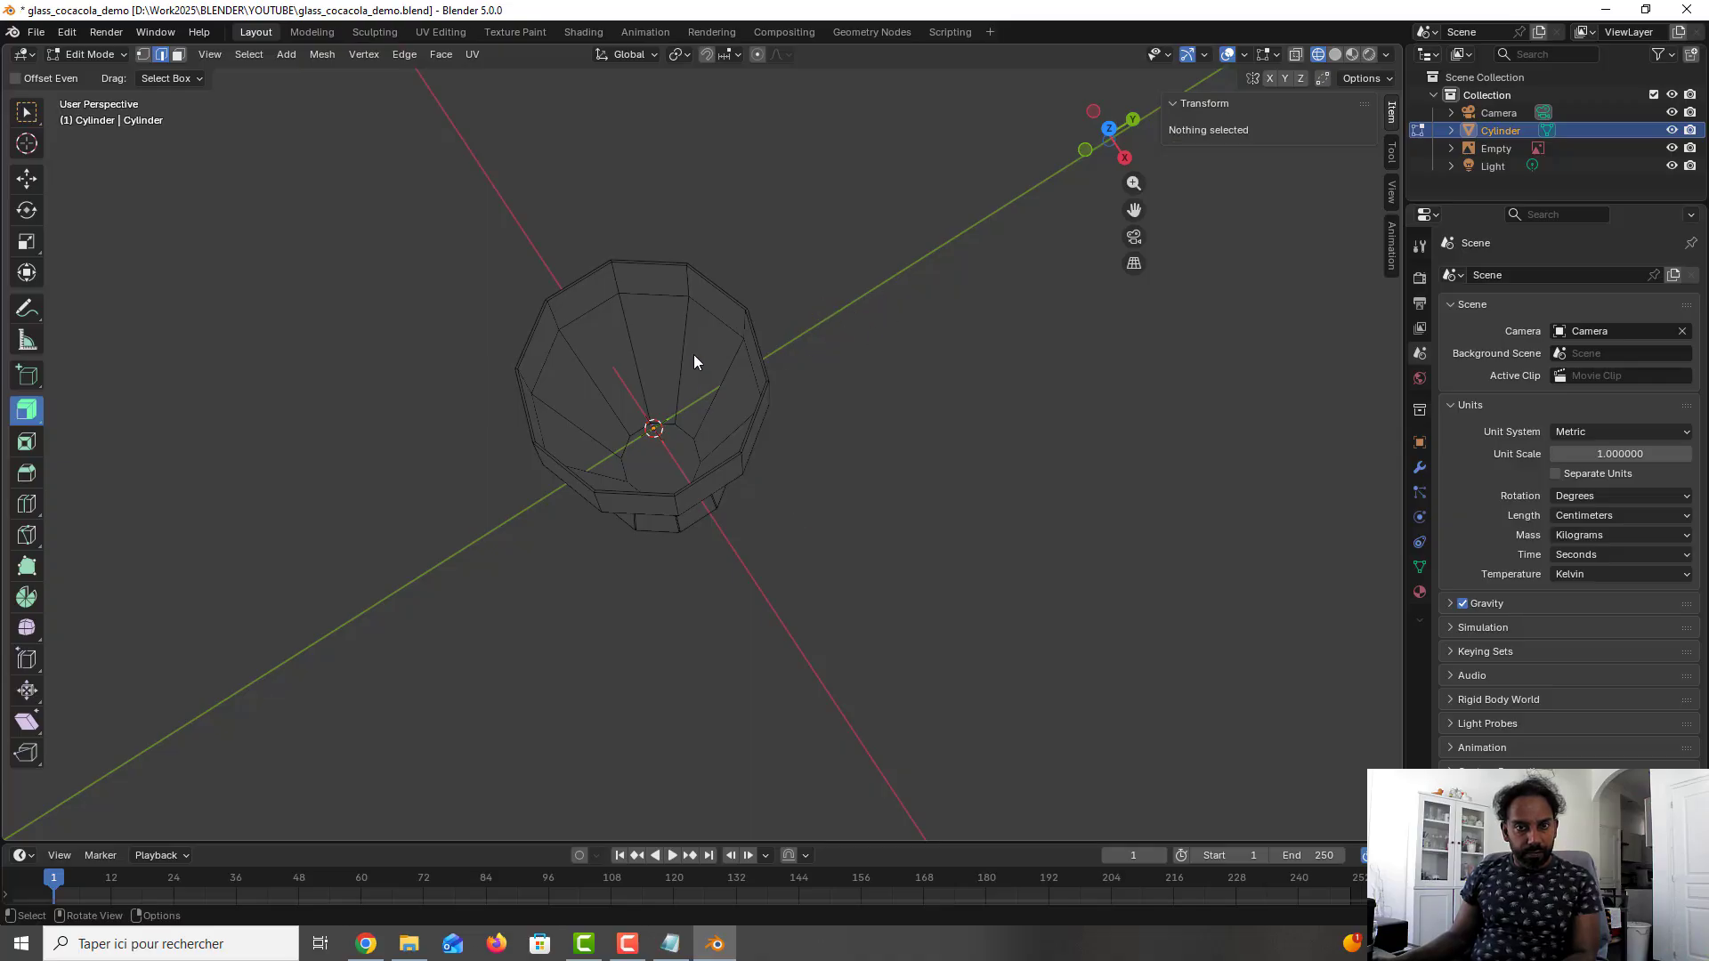
key(ctrl+r)
click(666, 365)
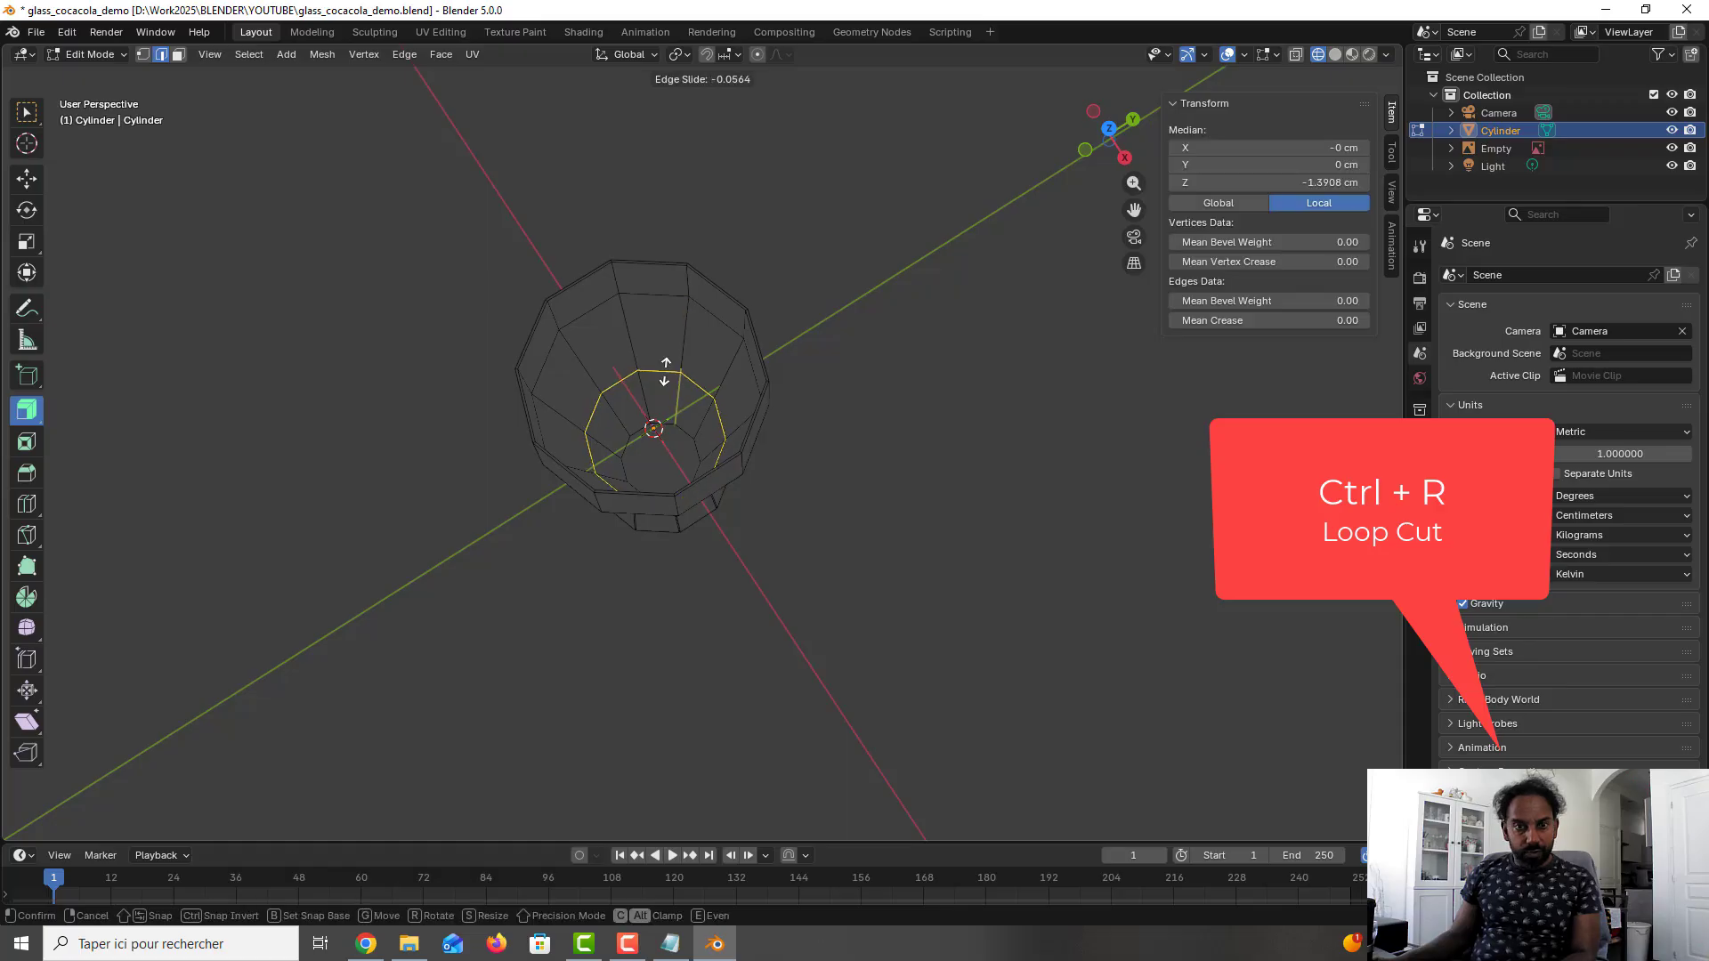
click(703, 356)
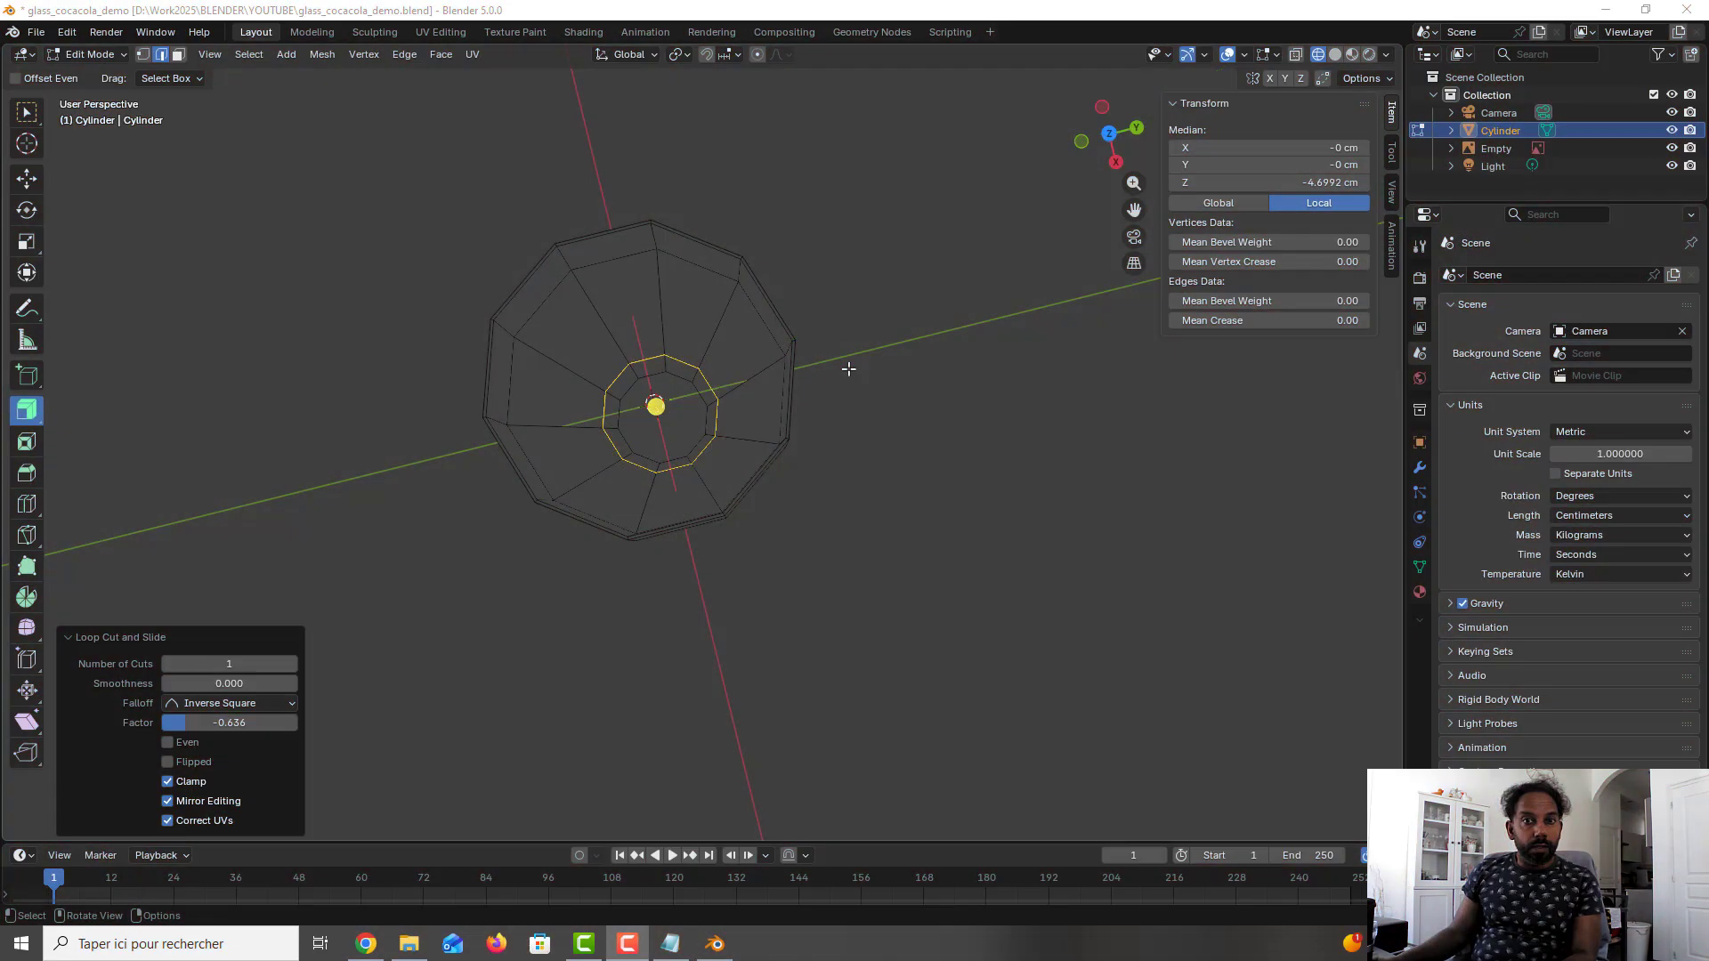
- With X-ray on in front view, move the lower inner loop down by 3.209 cm along Z, close to the inner base
middle_drag(849, 368, 862, 312)
key(KP_1)
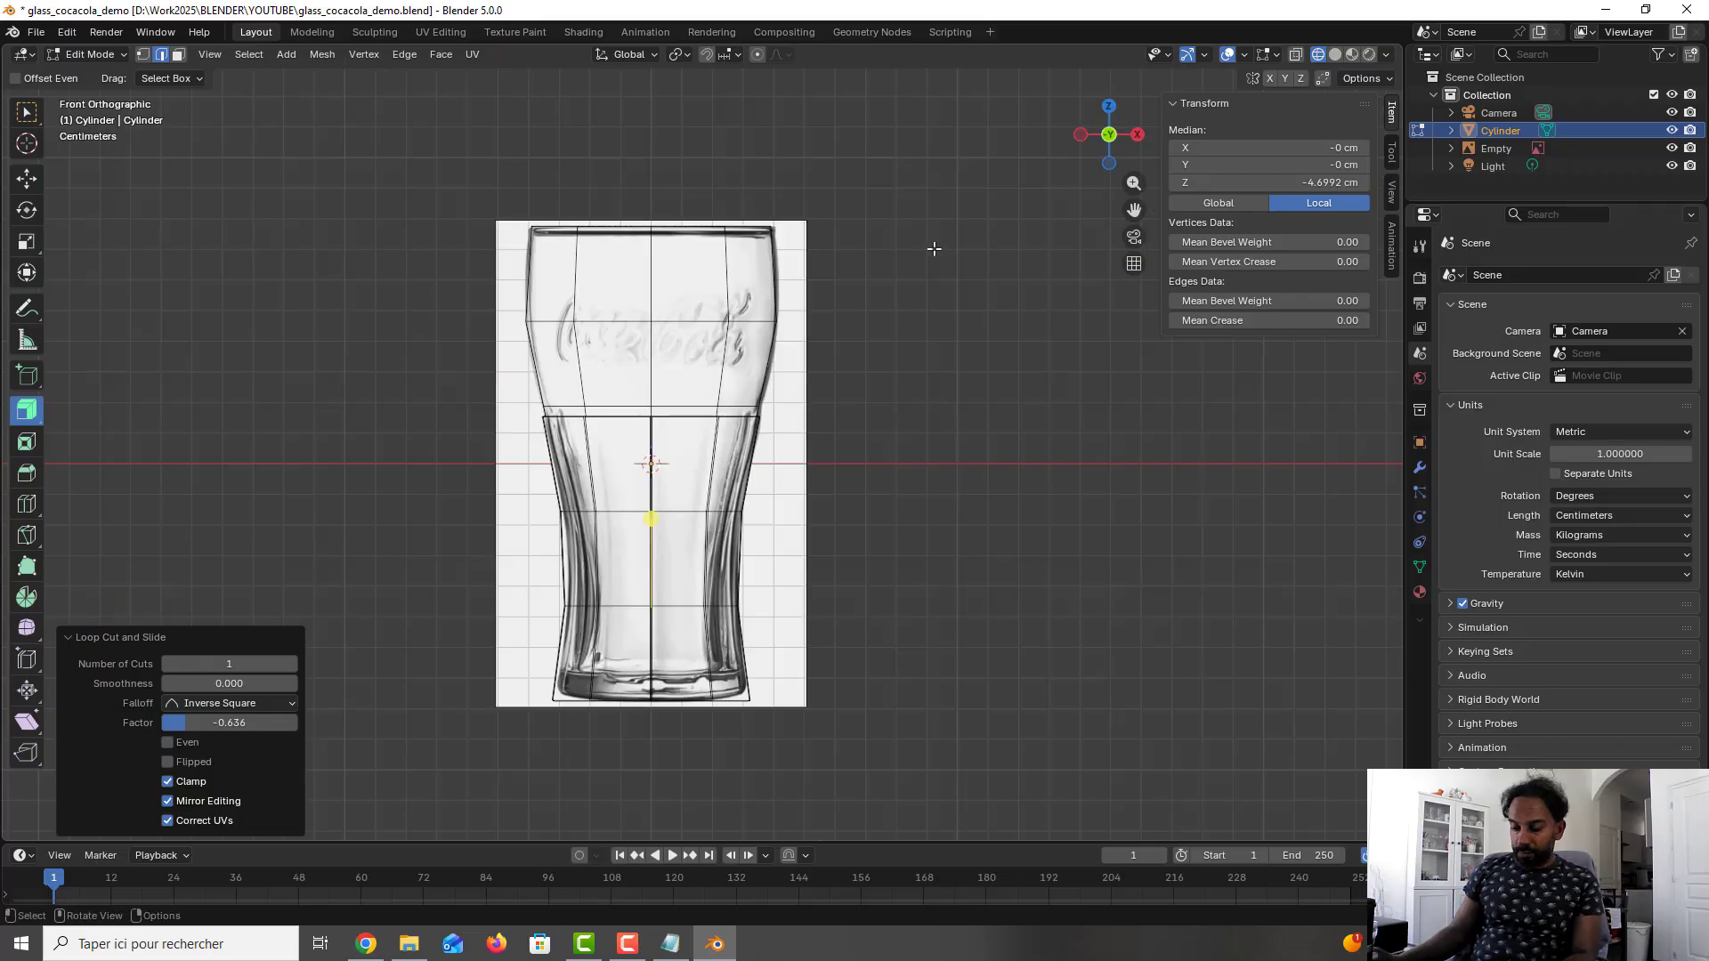
click(1291, 55)
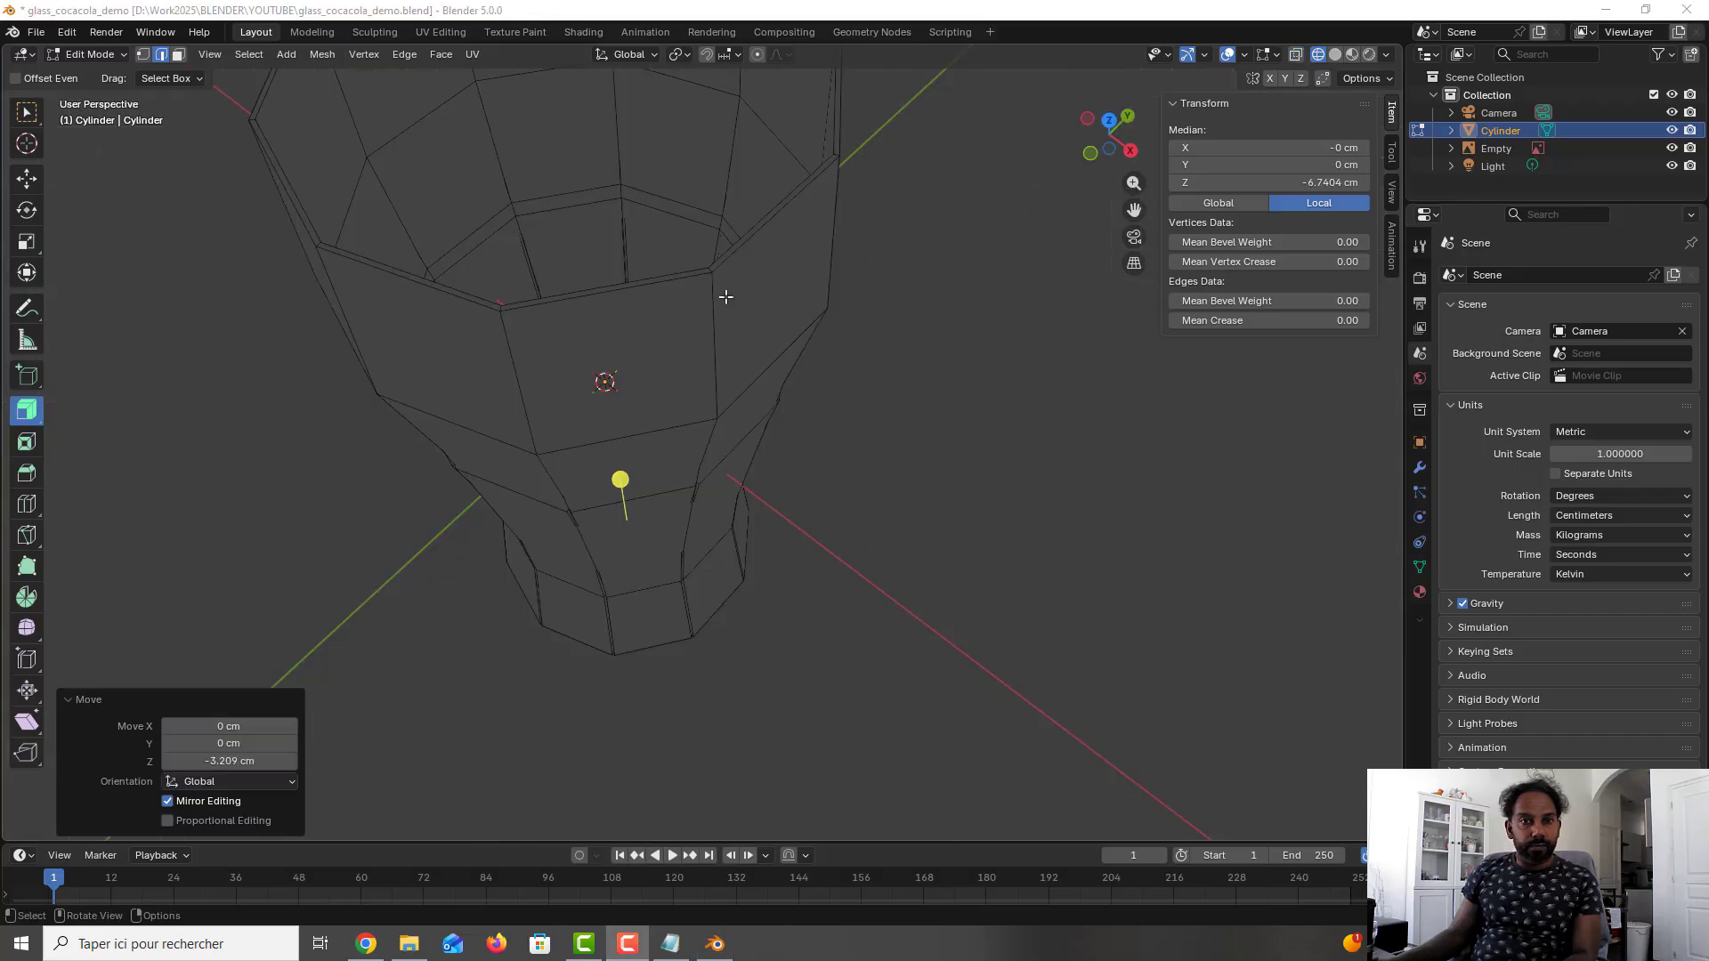
- Check the lower inner loop against the front reference image, and return to Object Mode with X-ray off
middle_drag(722, 303, 736, 349)
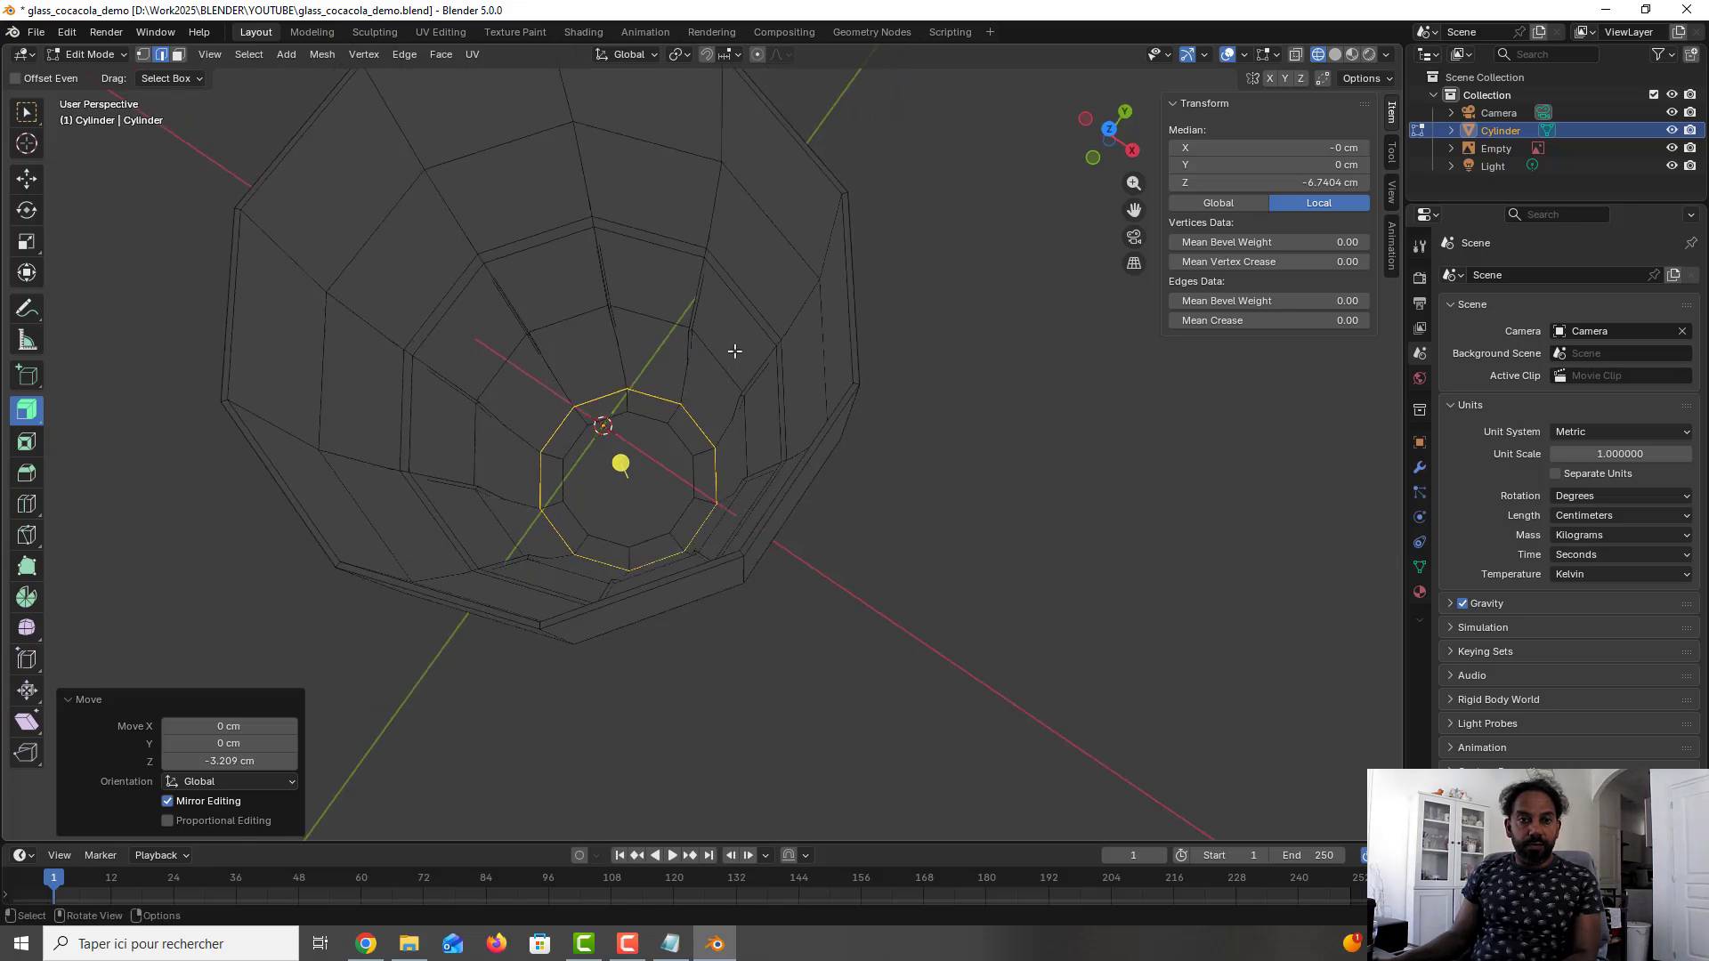
key(KP_1)
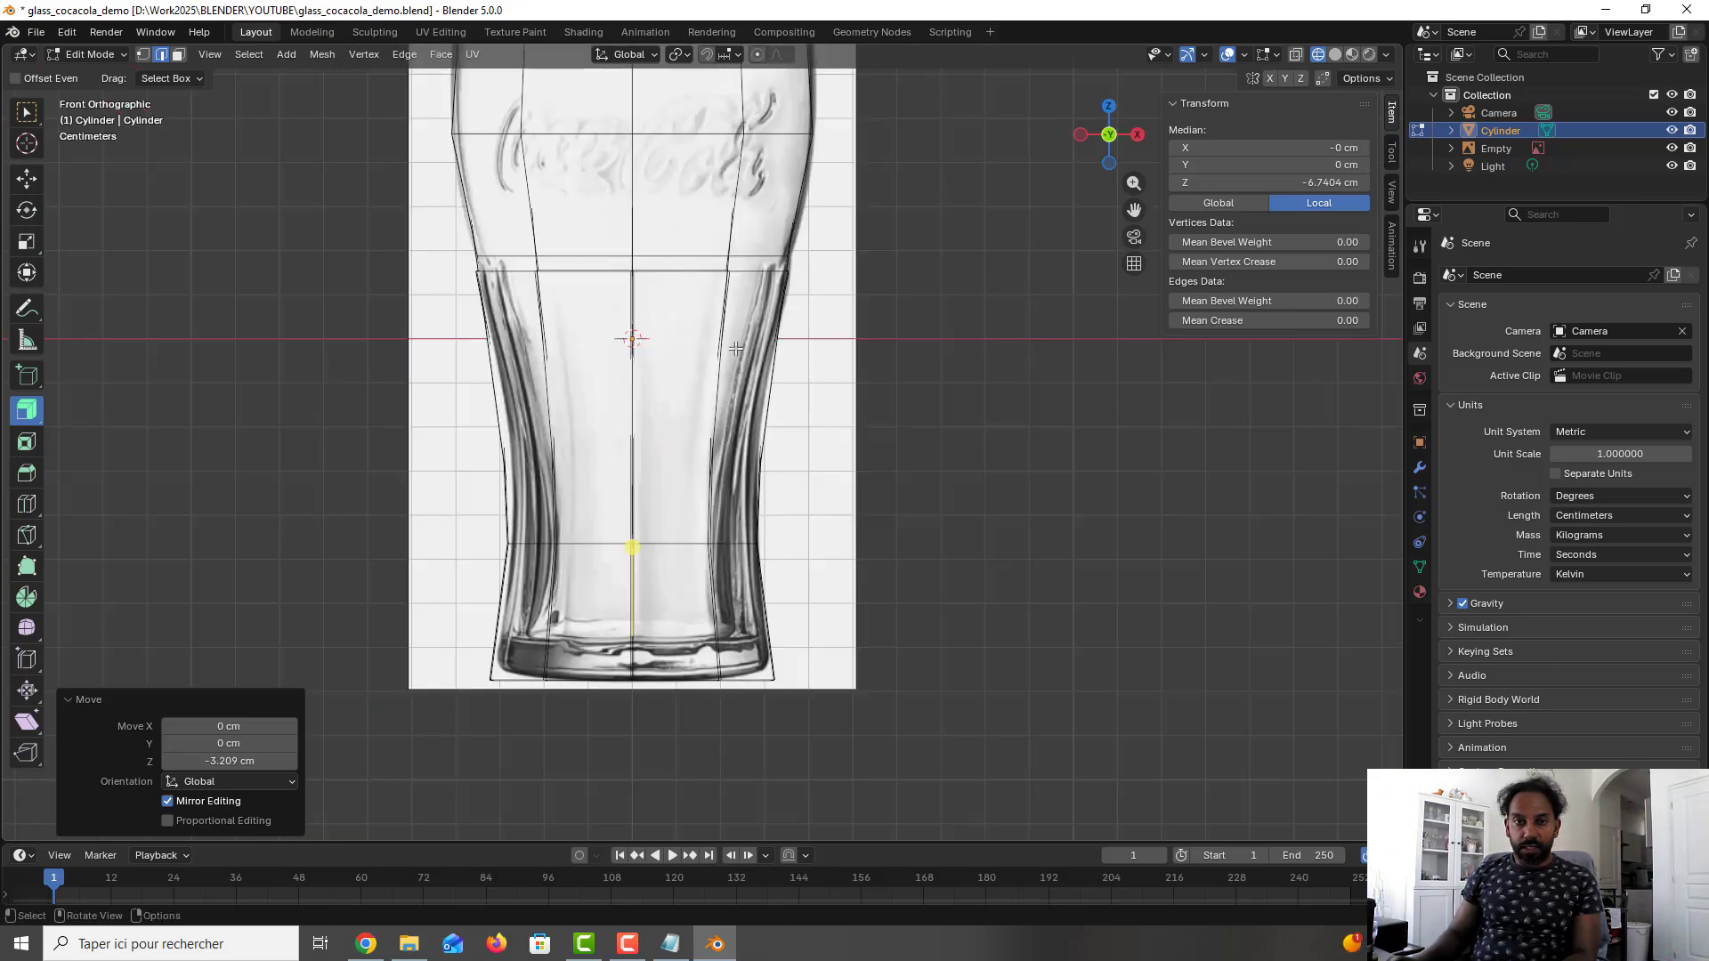
click(1295, 56)
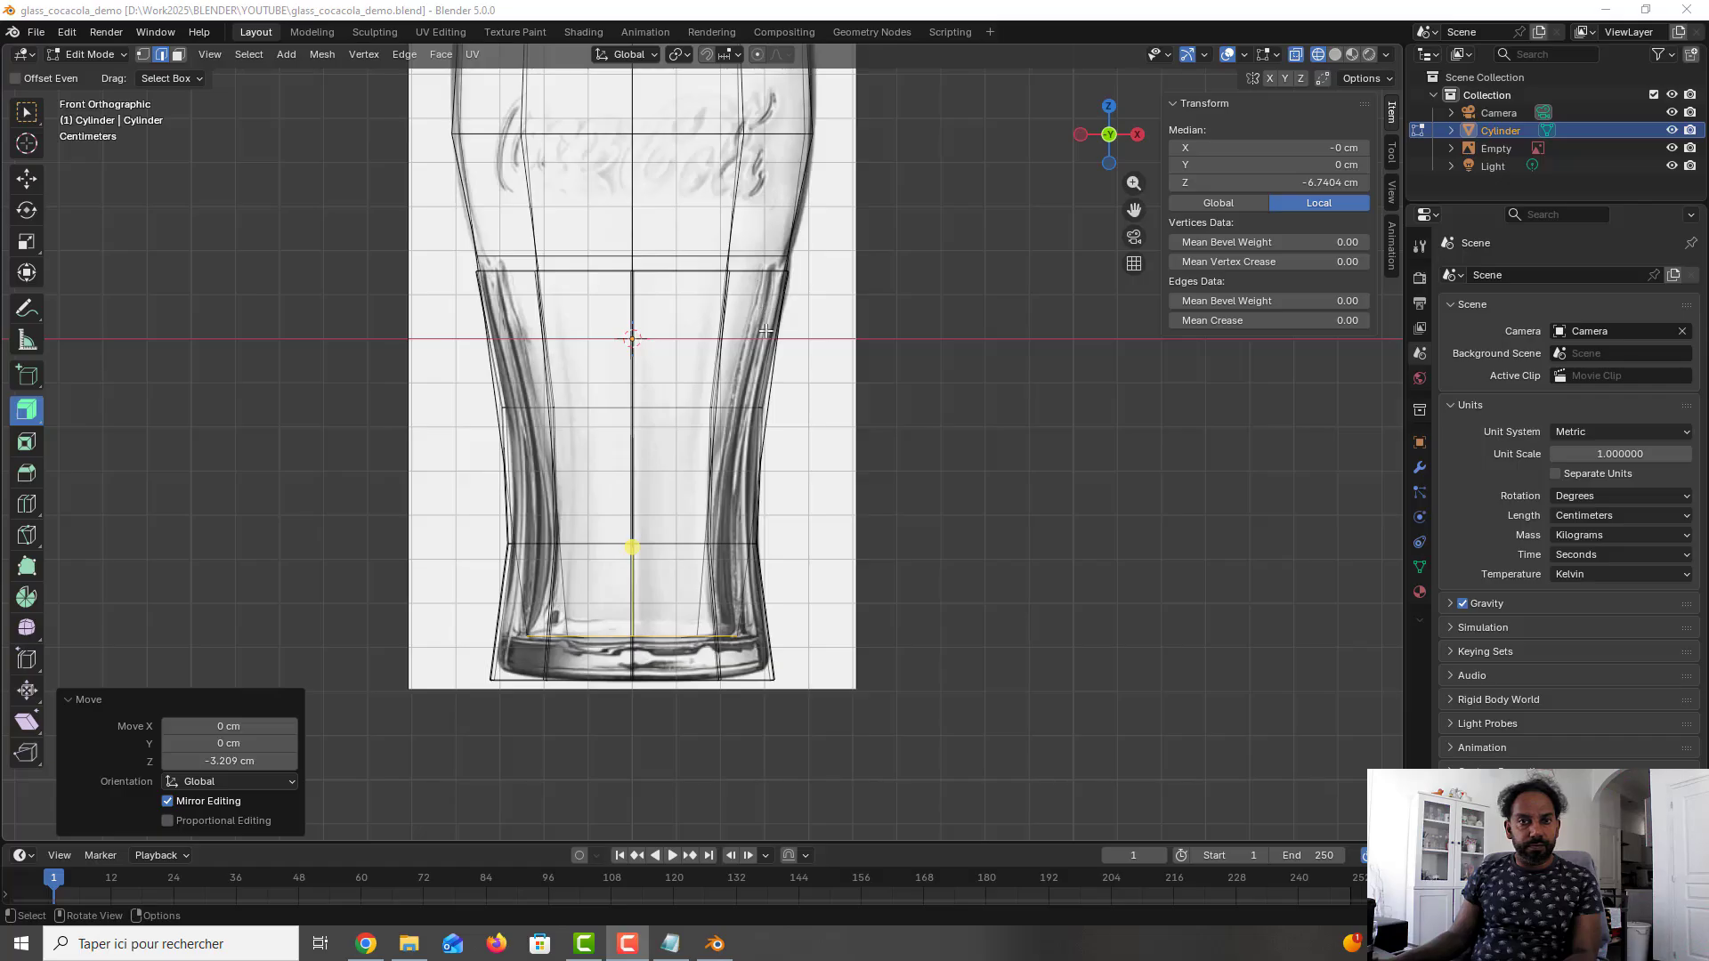
middle_drag(764, 327, 740, 397)
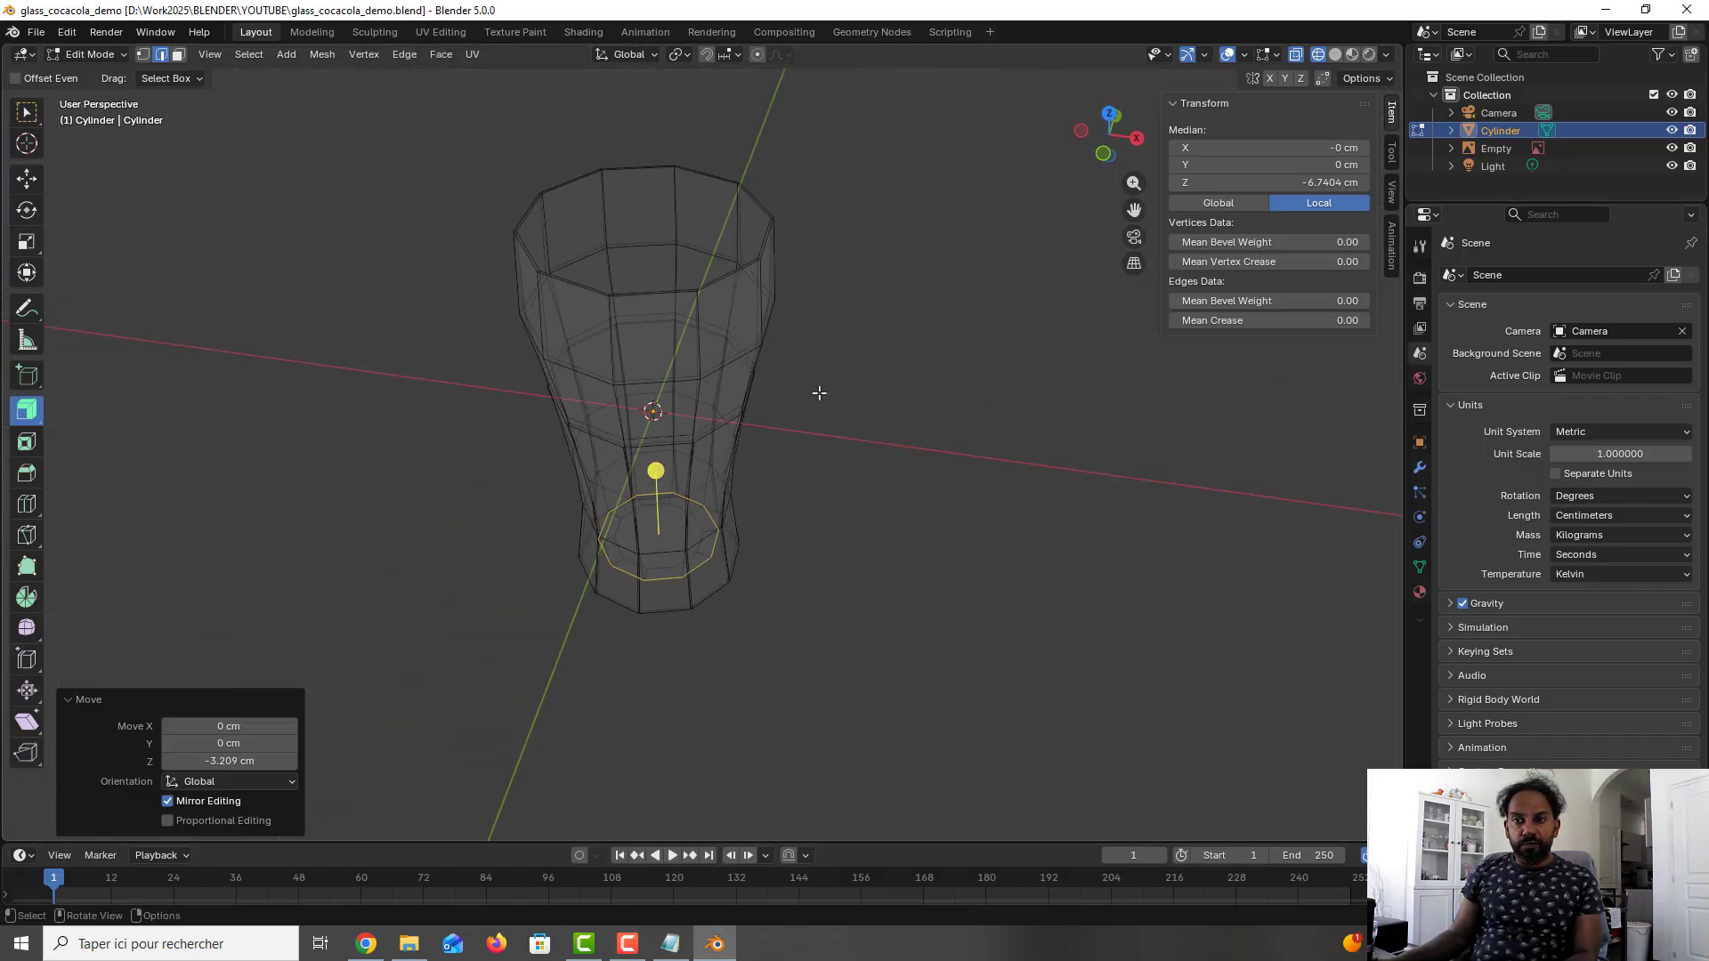
key(Tab)
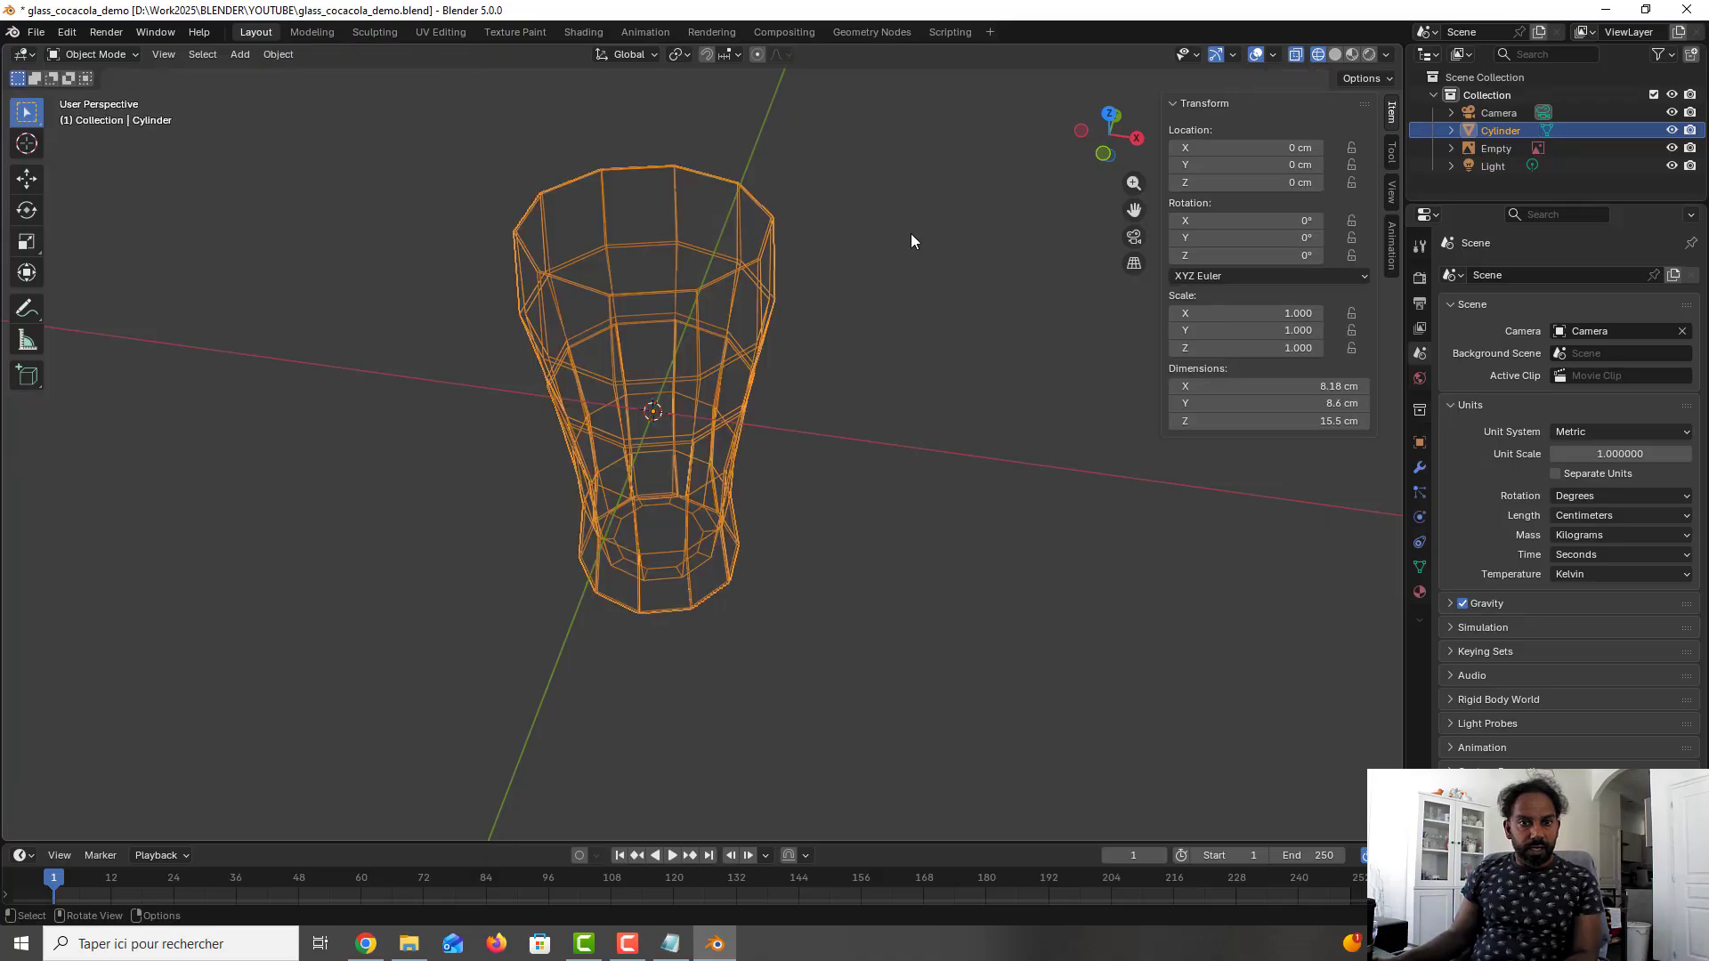
click(1296, 54)
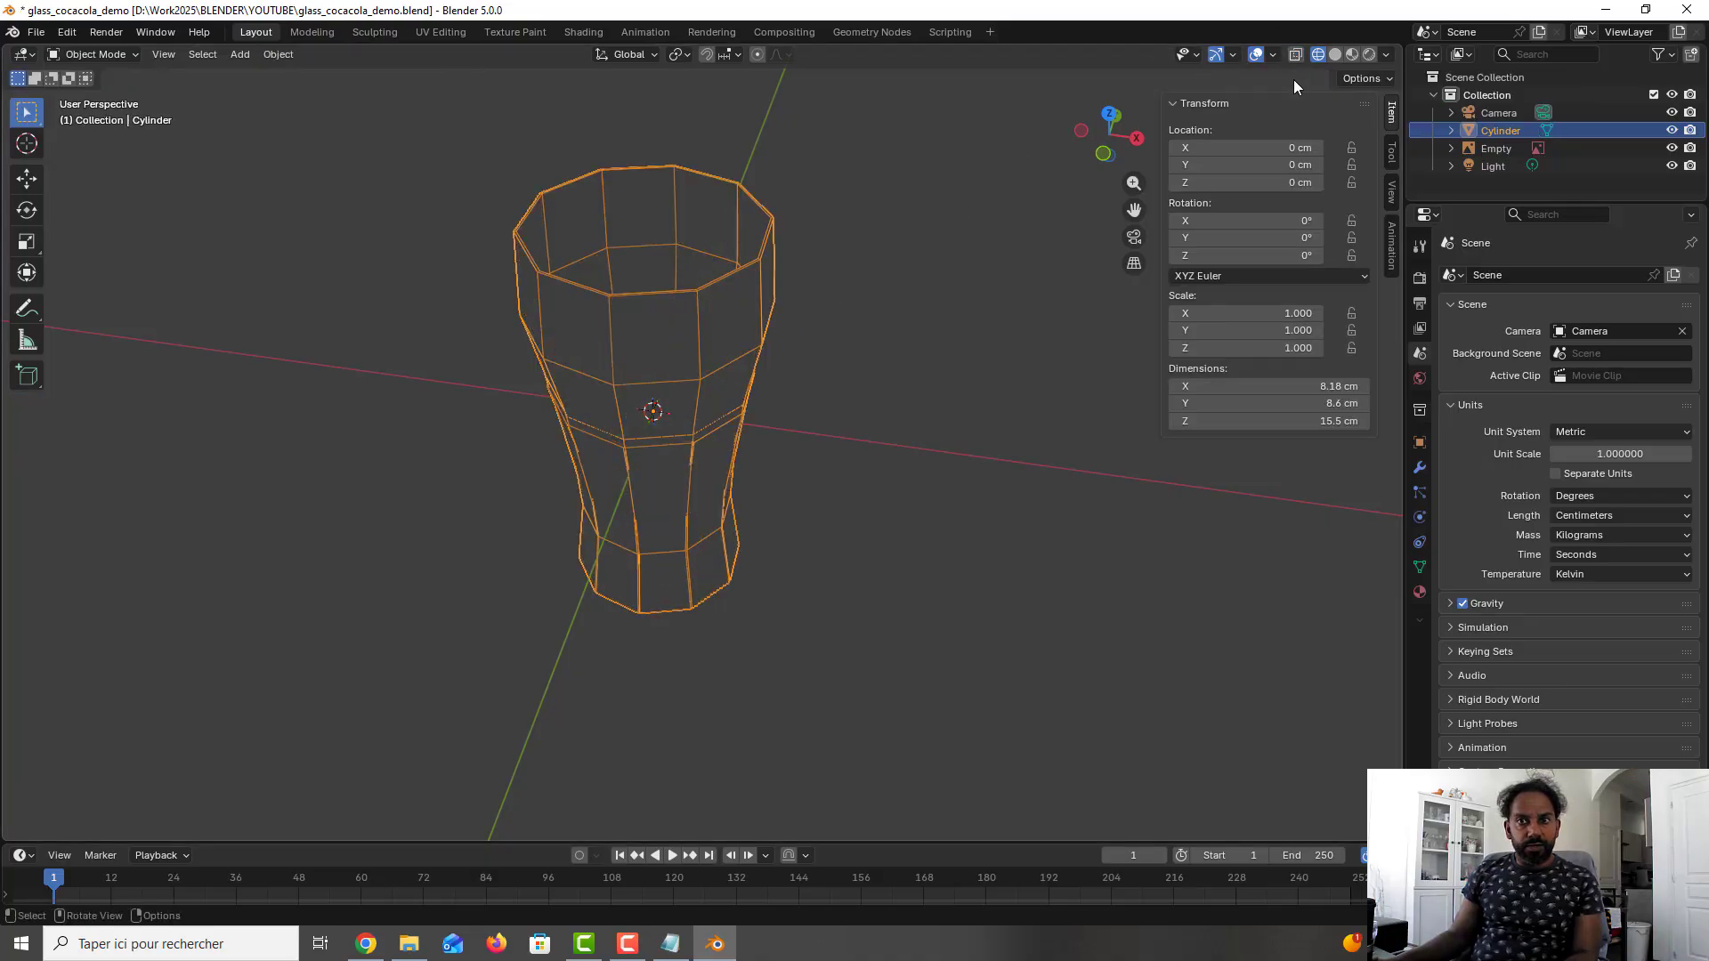
- Display the glass in Solid shading with X-ray off and save the file
click(1334, 55)
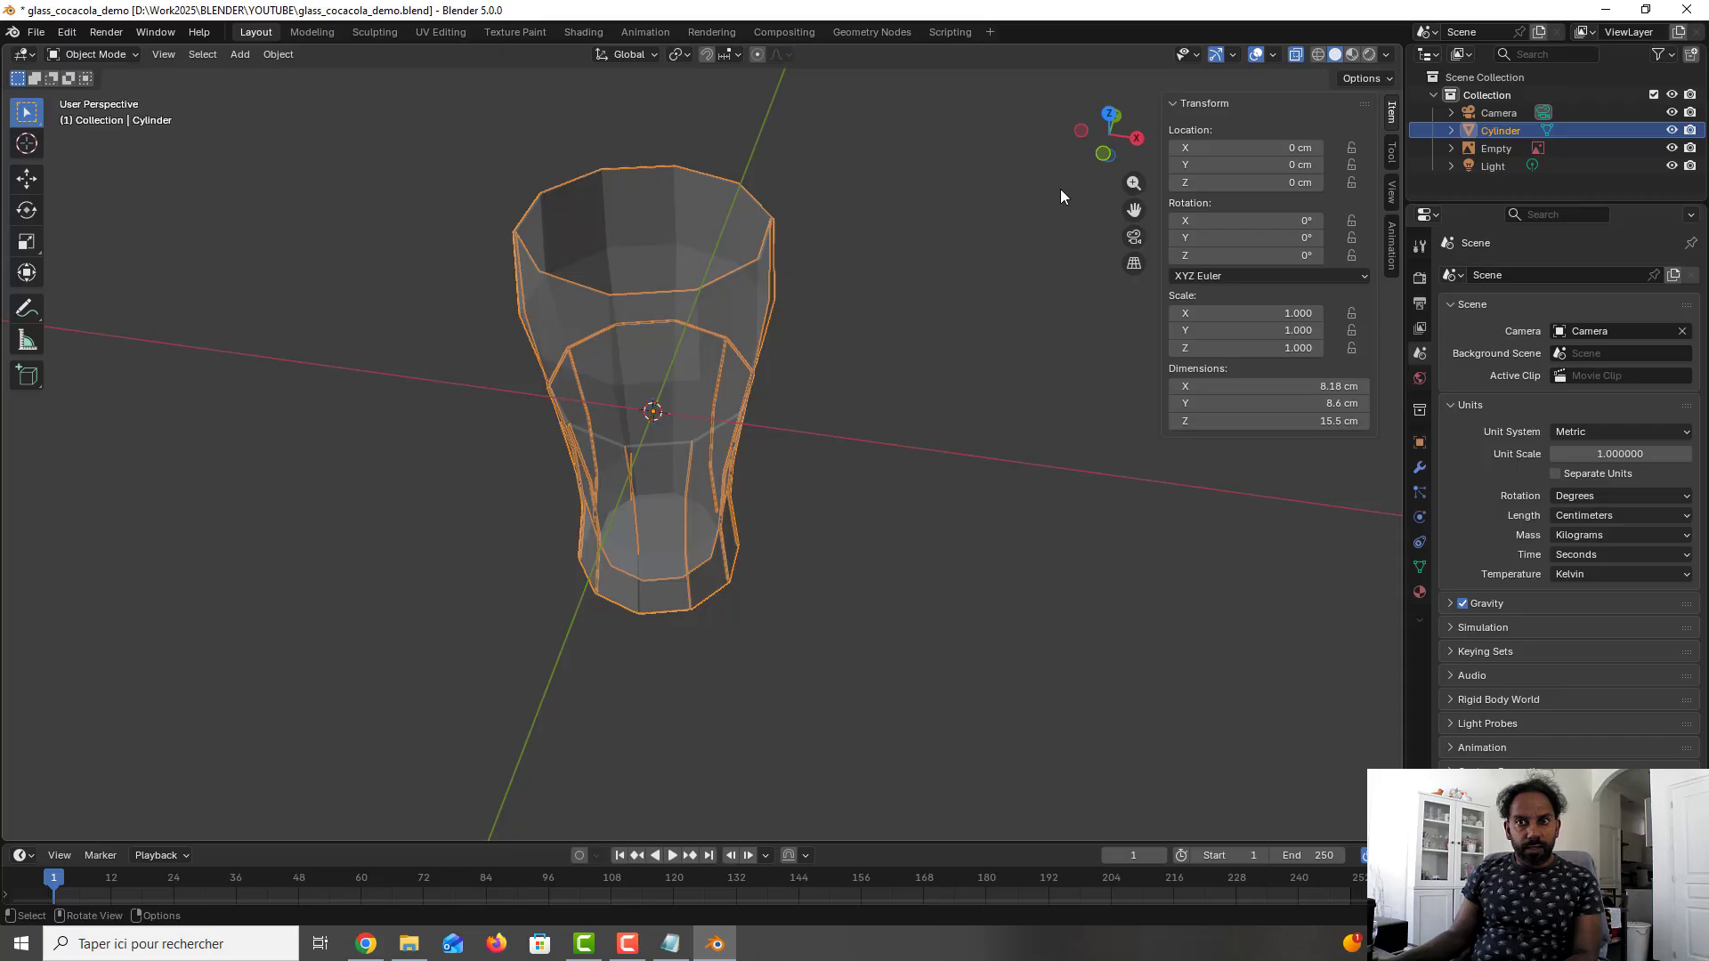
click(1296, 54)
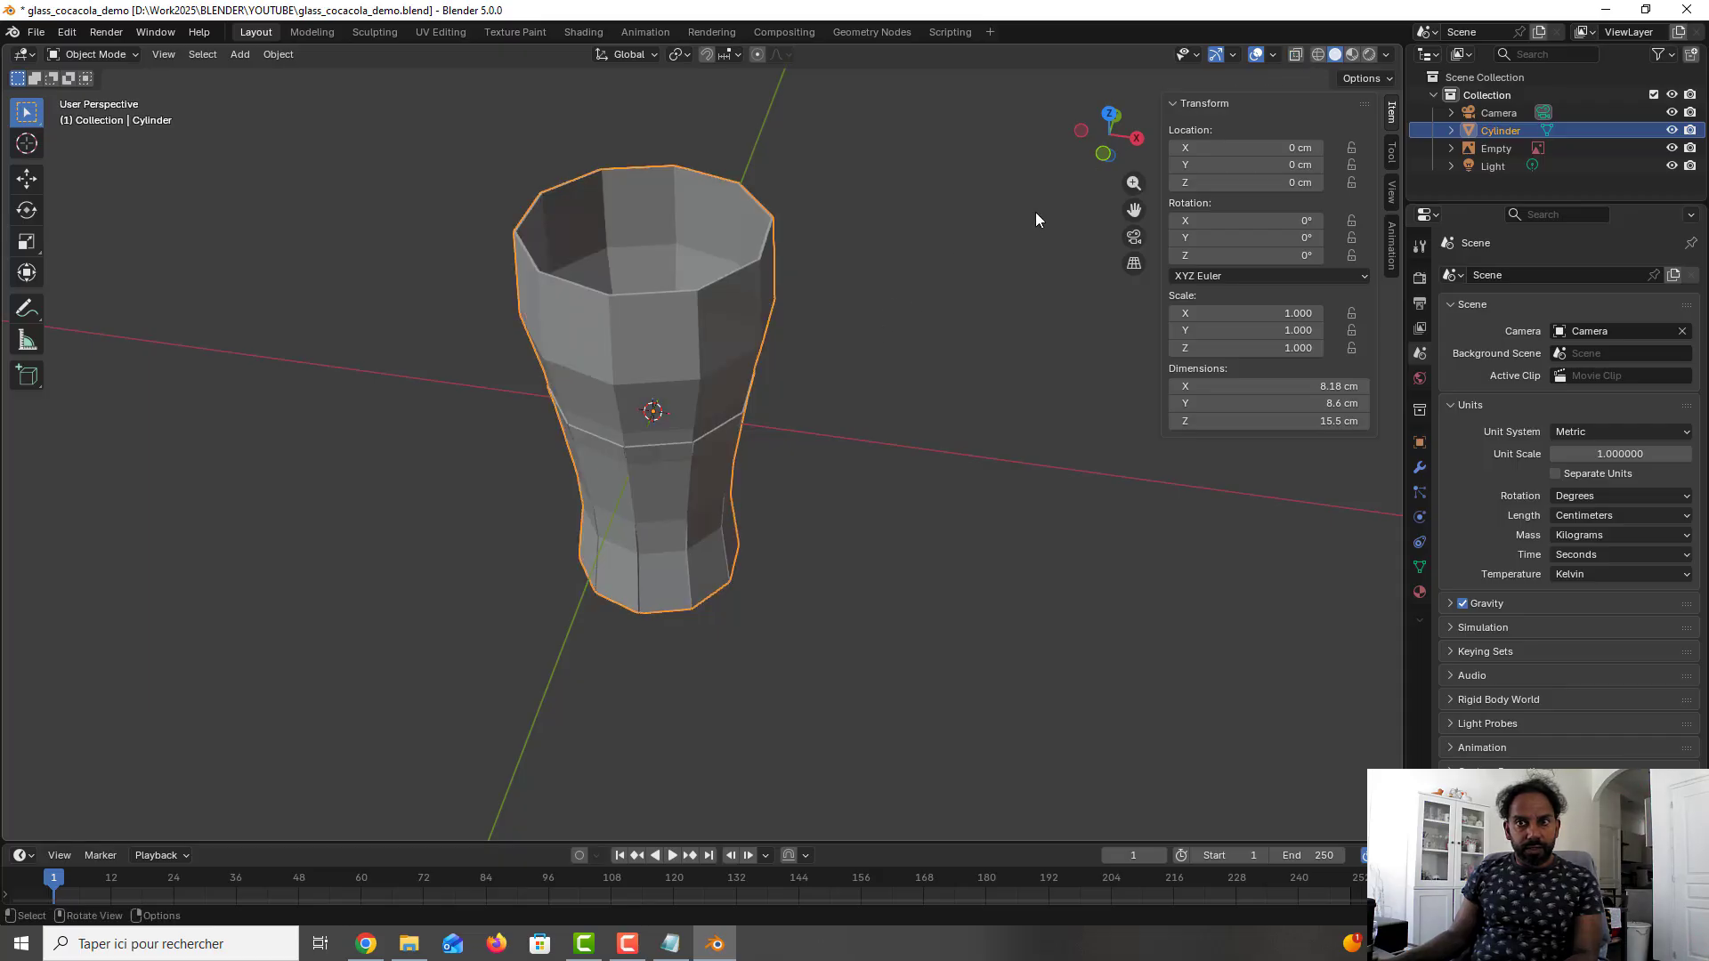
middle_drag(850, 344, 819, 320)
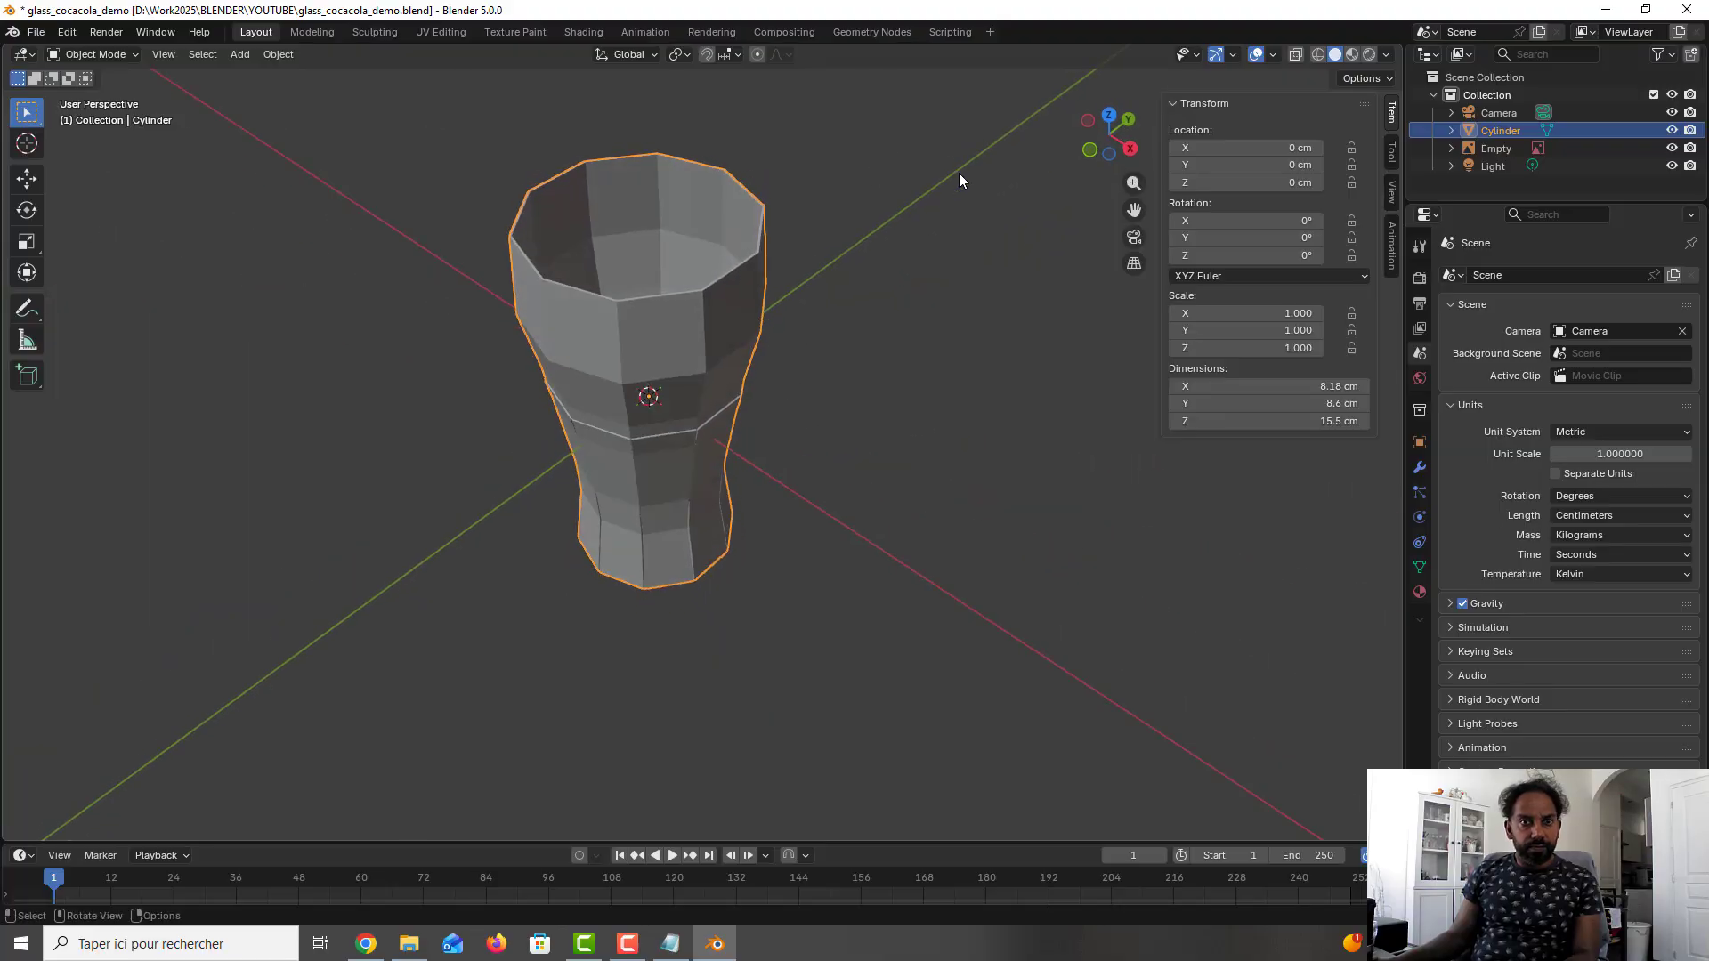
key(ctrl+s)
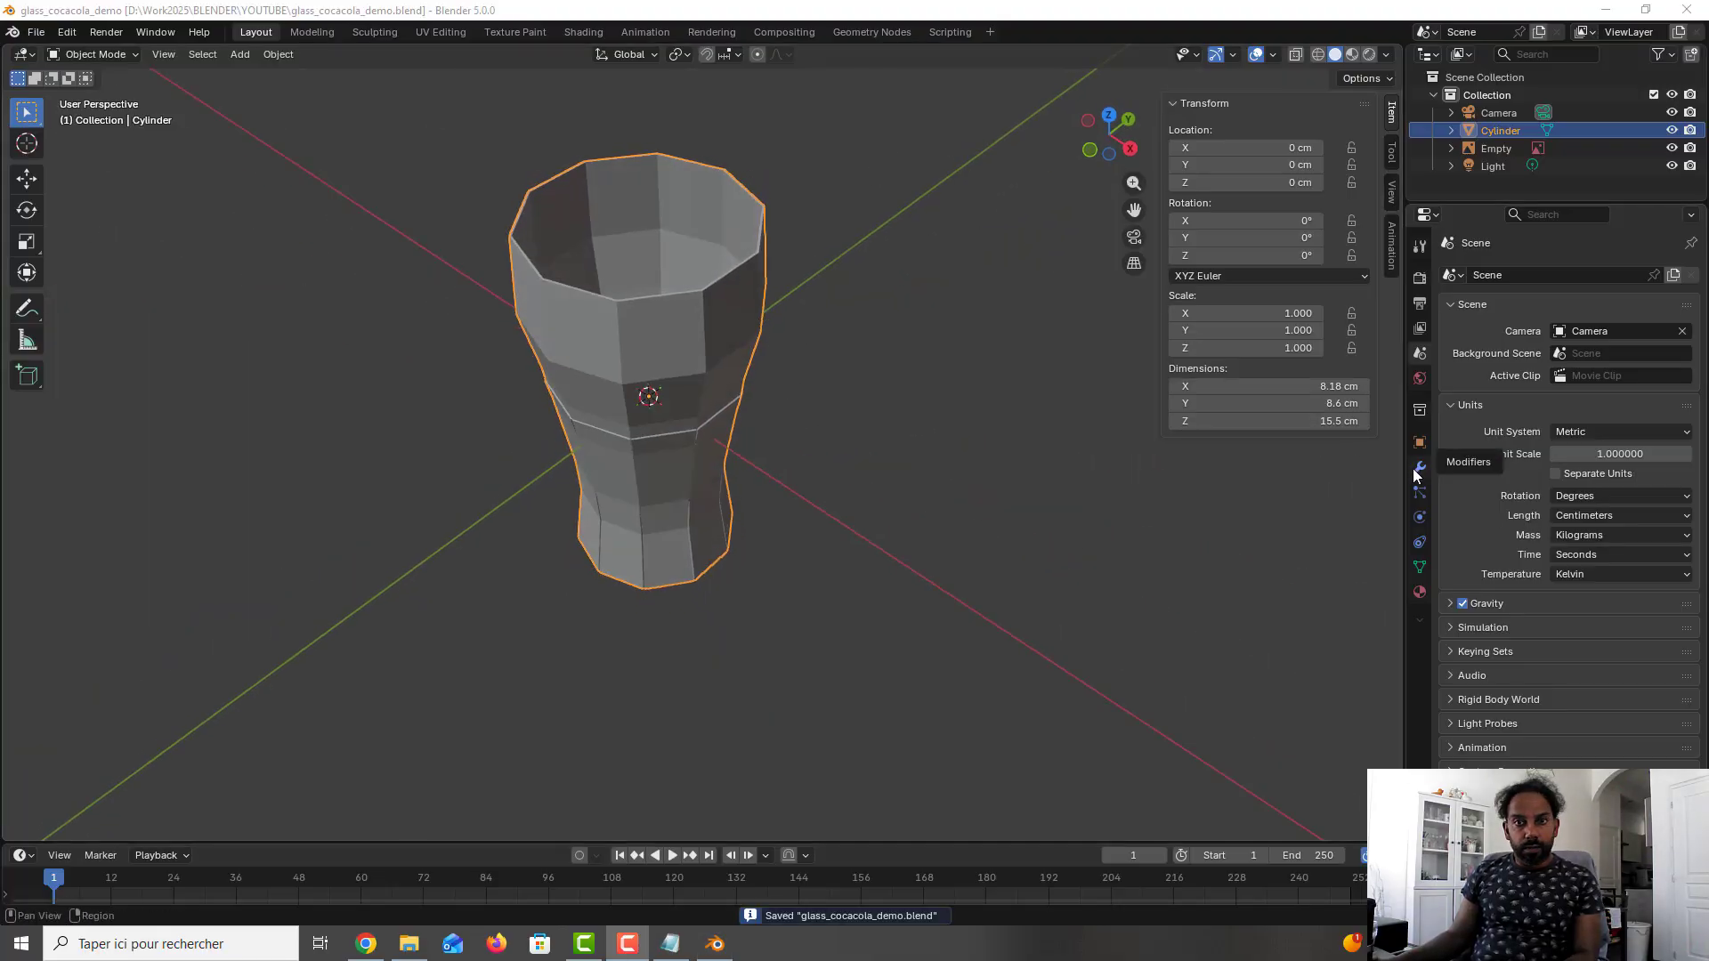
- Add a Subdivision Surface modifier to the glass and set its viewport levels to 2
click(1419, 468)
click(1565, 278)
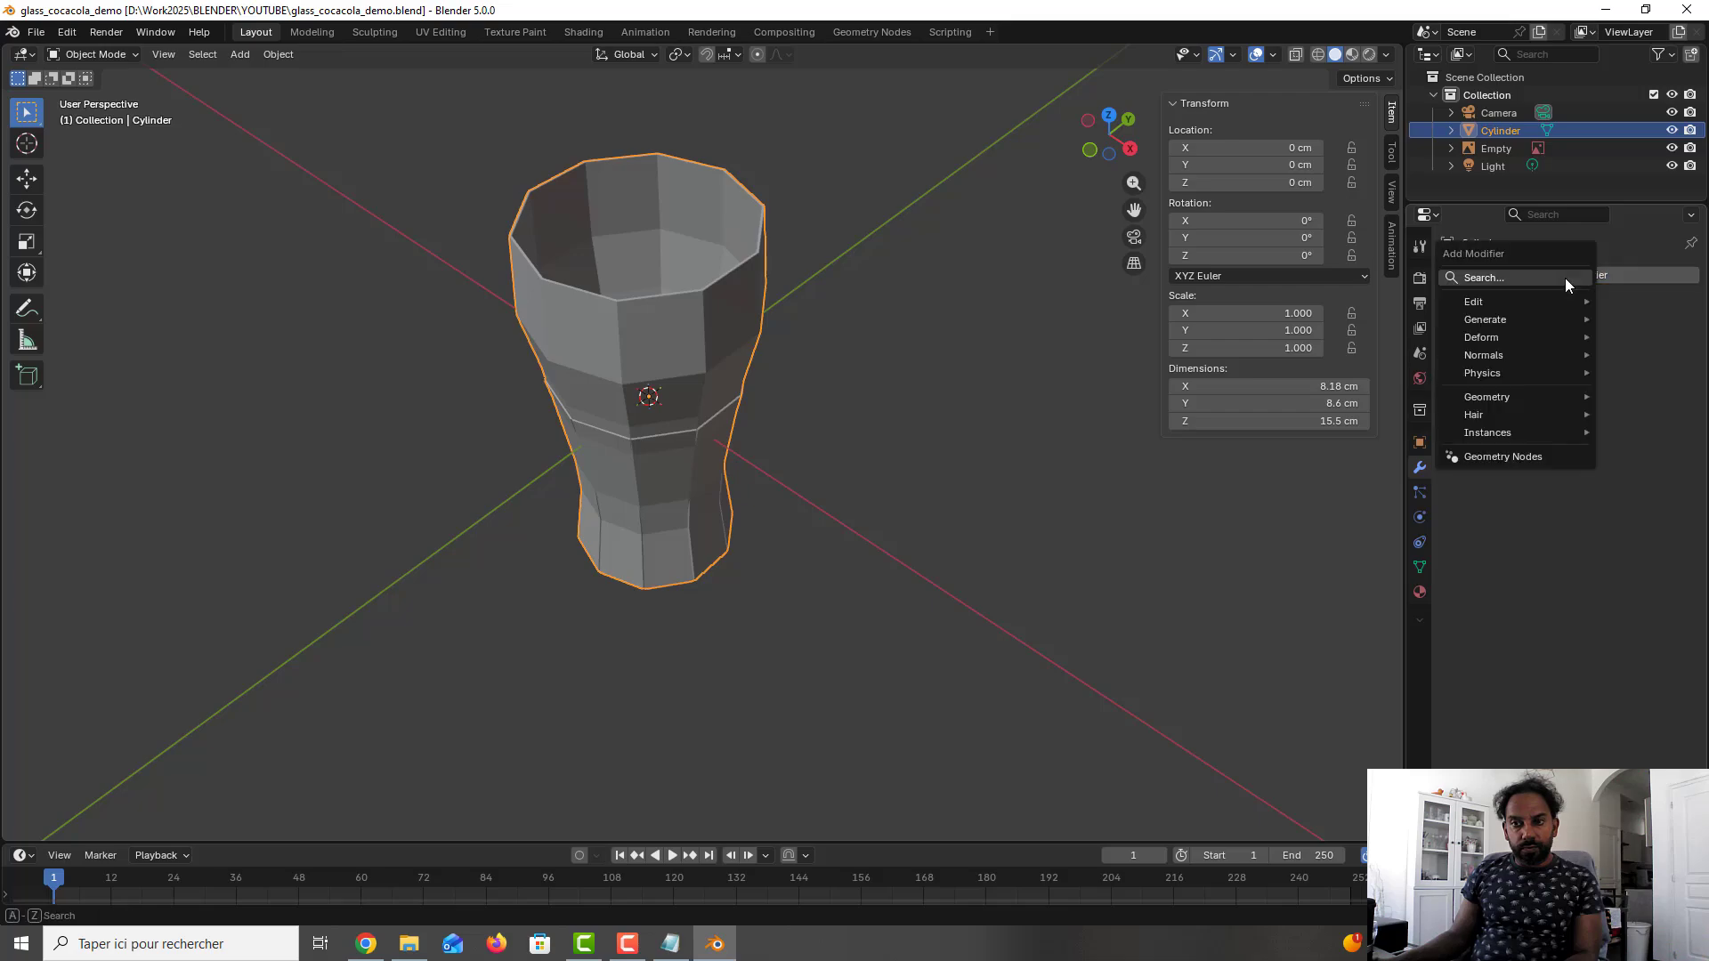
mouse_move(1543, 316)
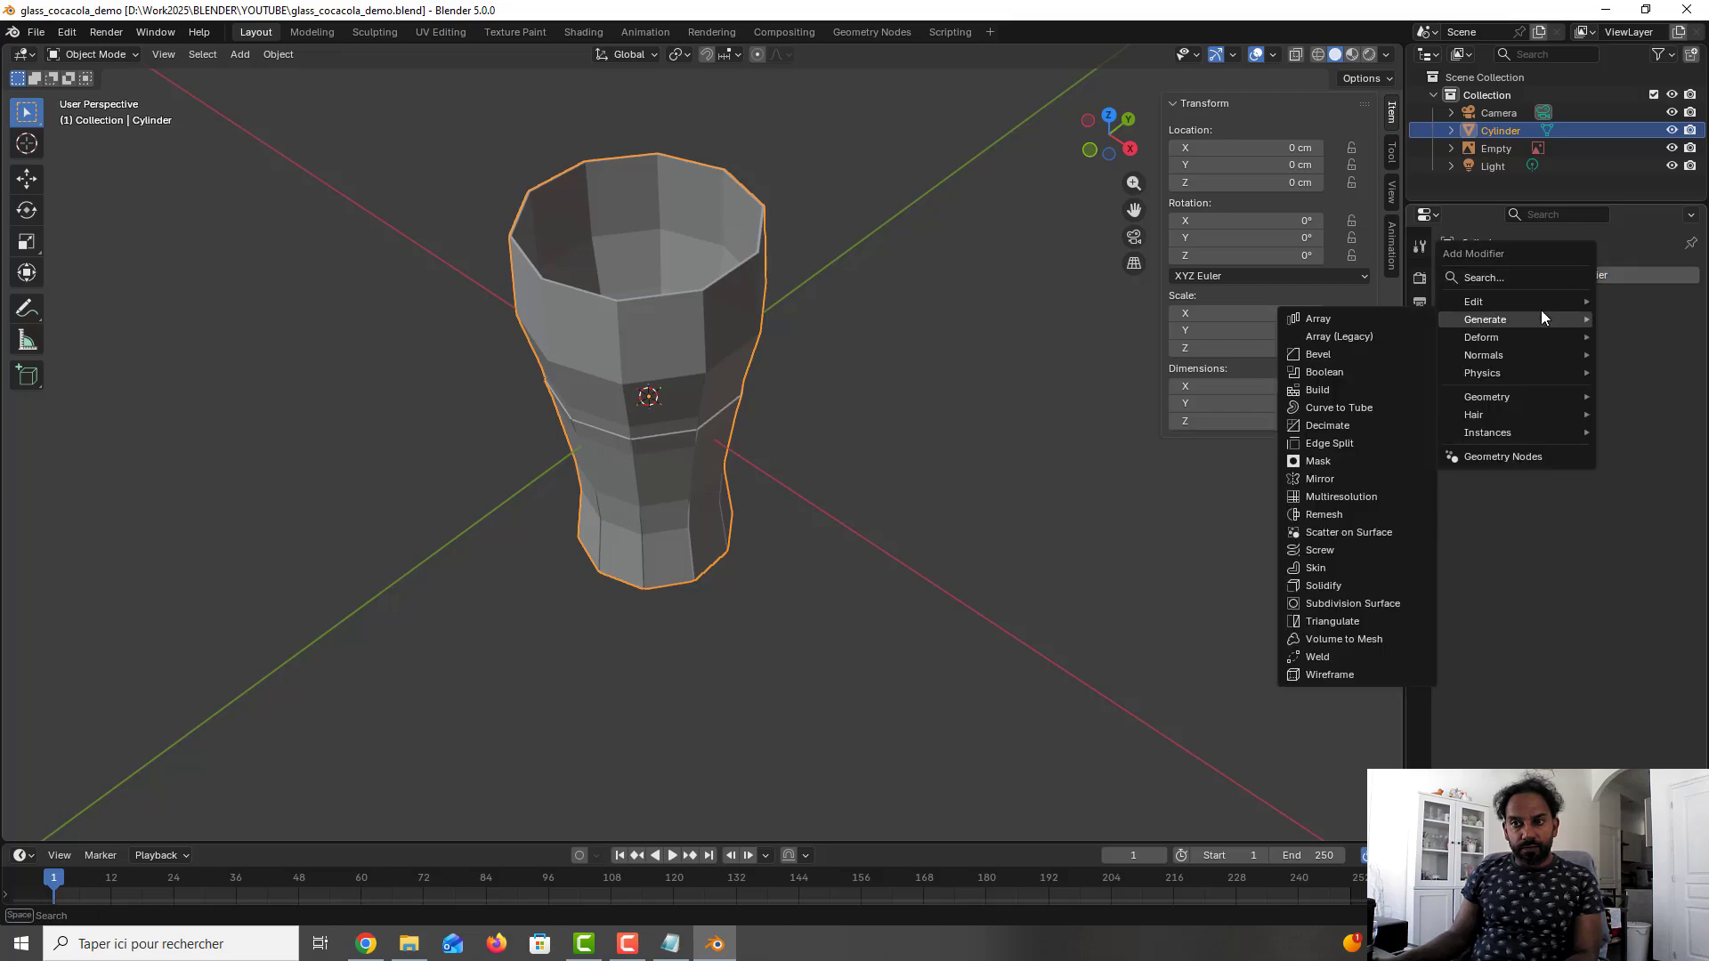
click(1360, 604)
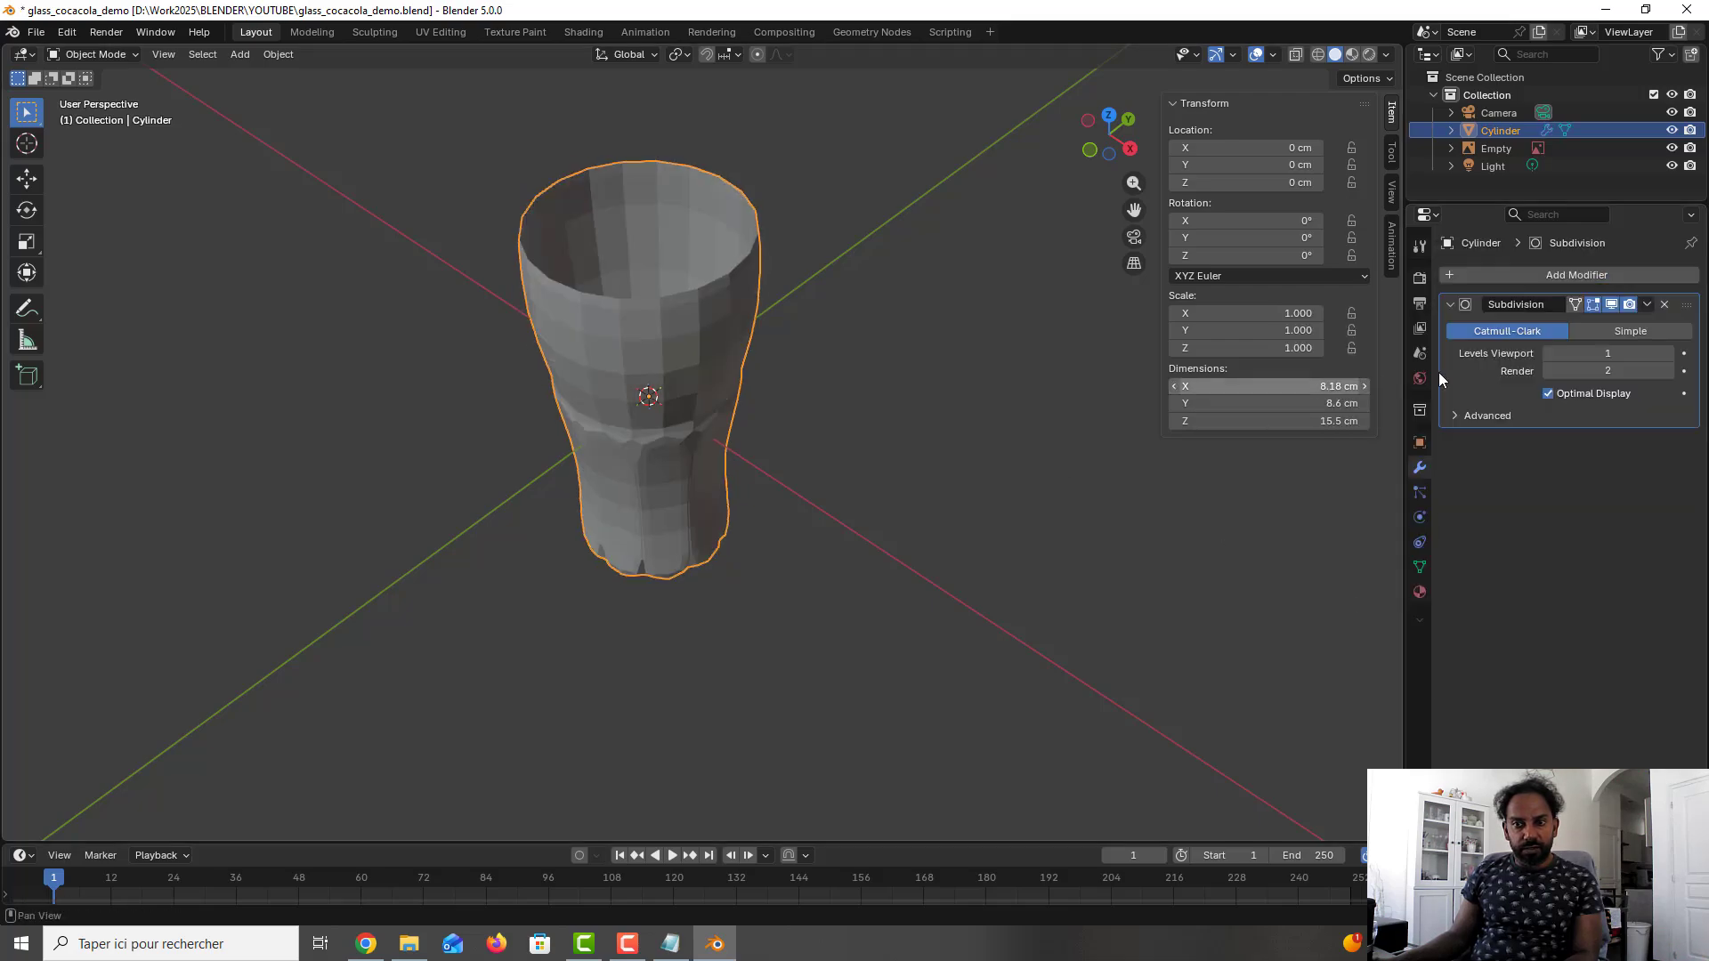
click(1668, 352)
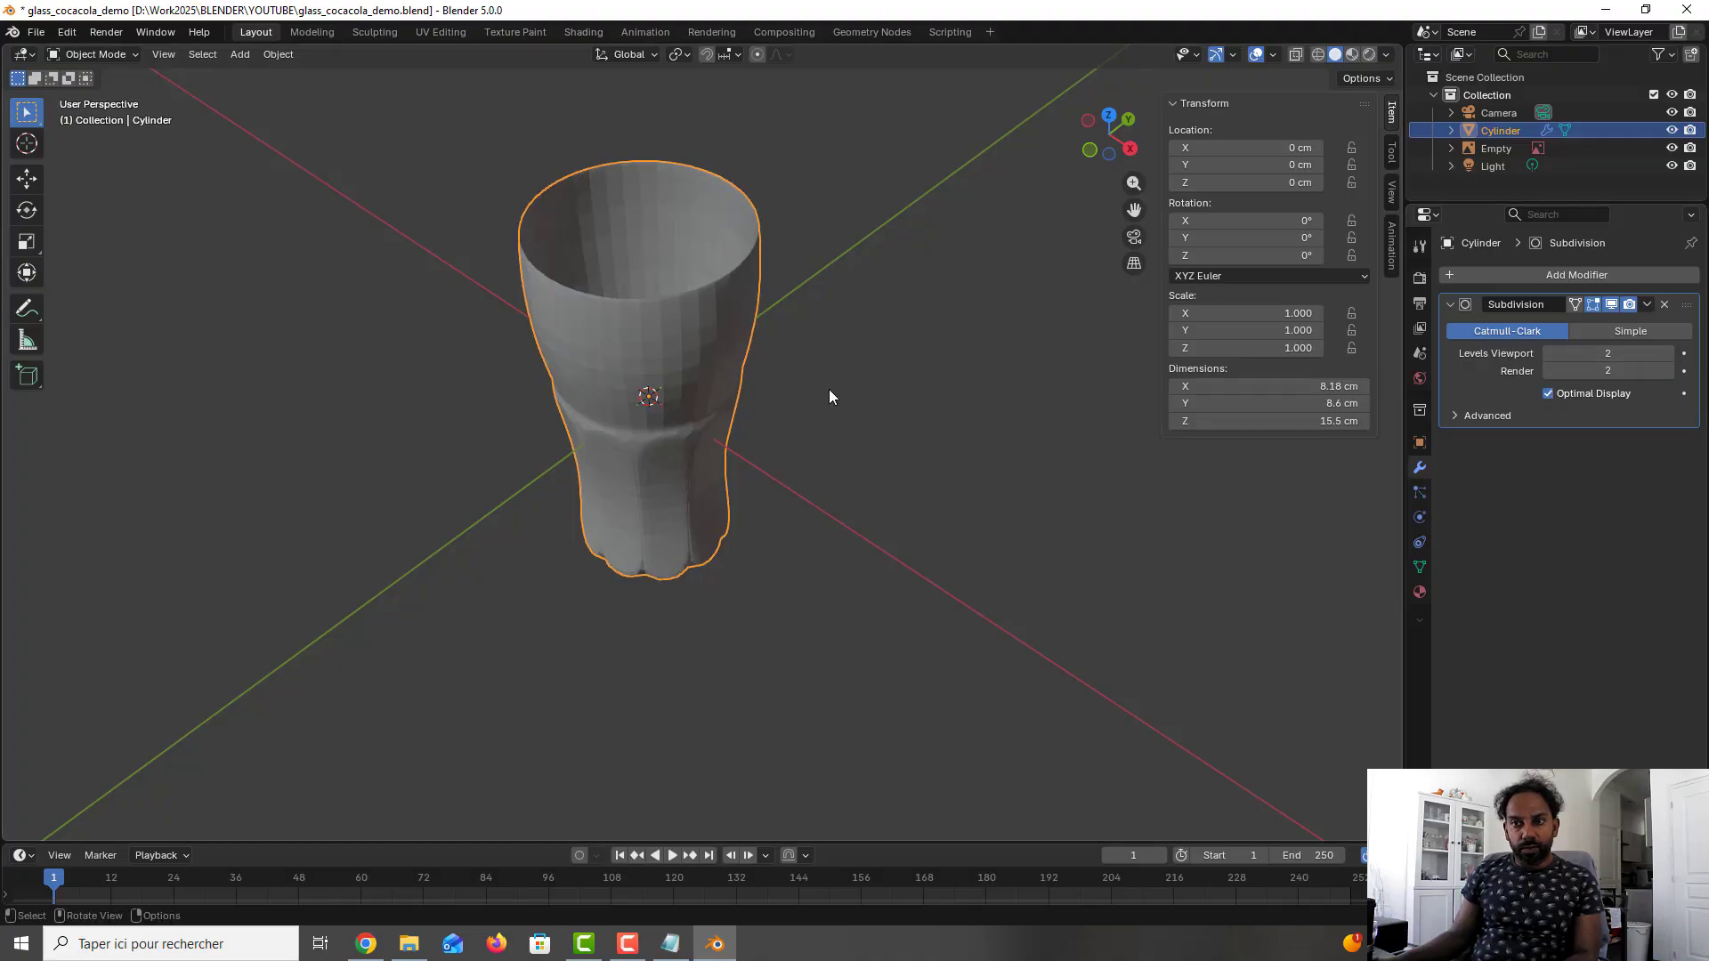
middle_drag(814, 405, 803, 360)
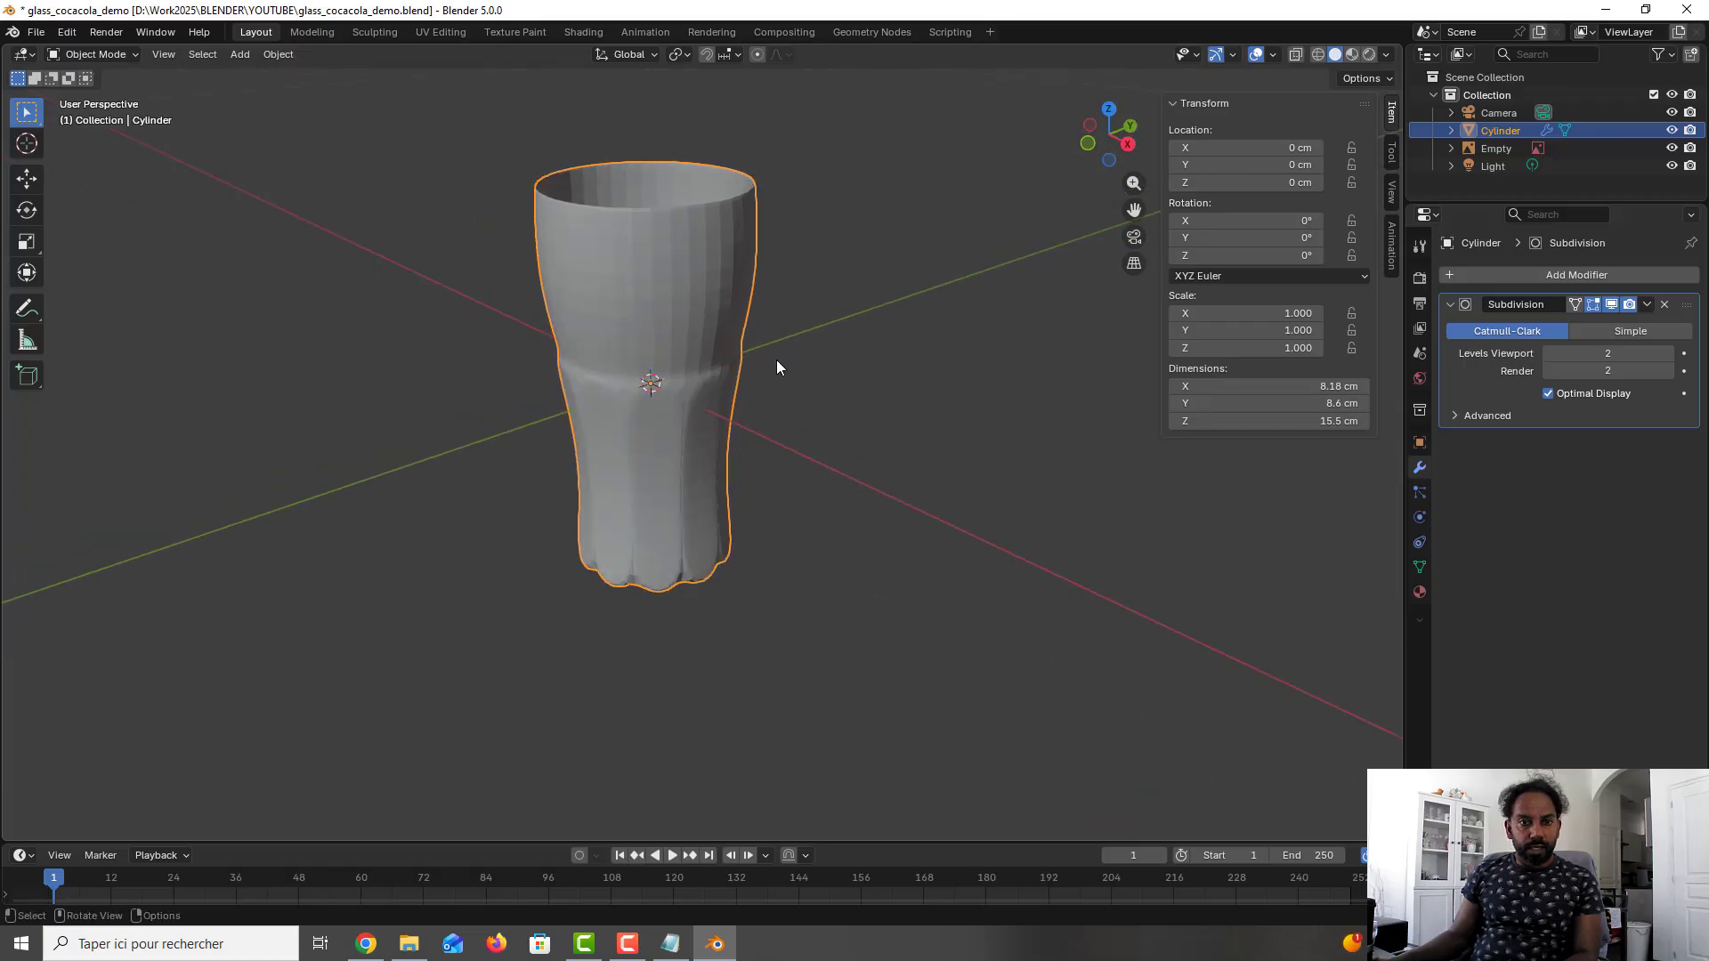
- Apply Shade Smooth to the glass and save the file
right_click(615, 387)
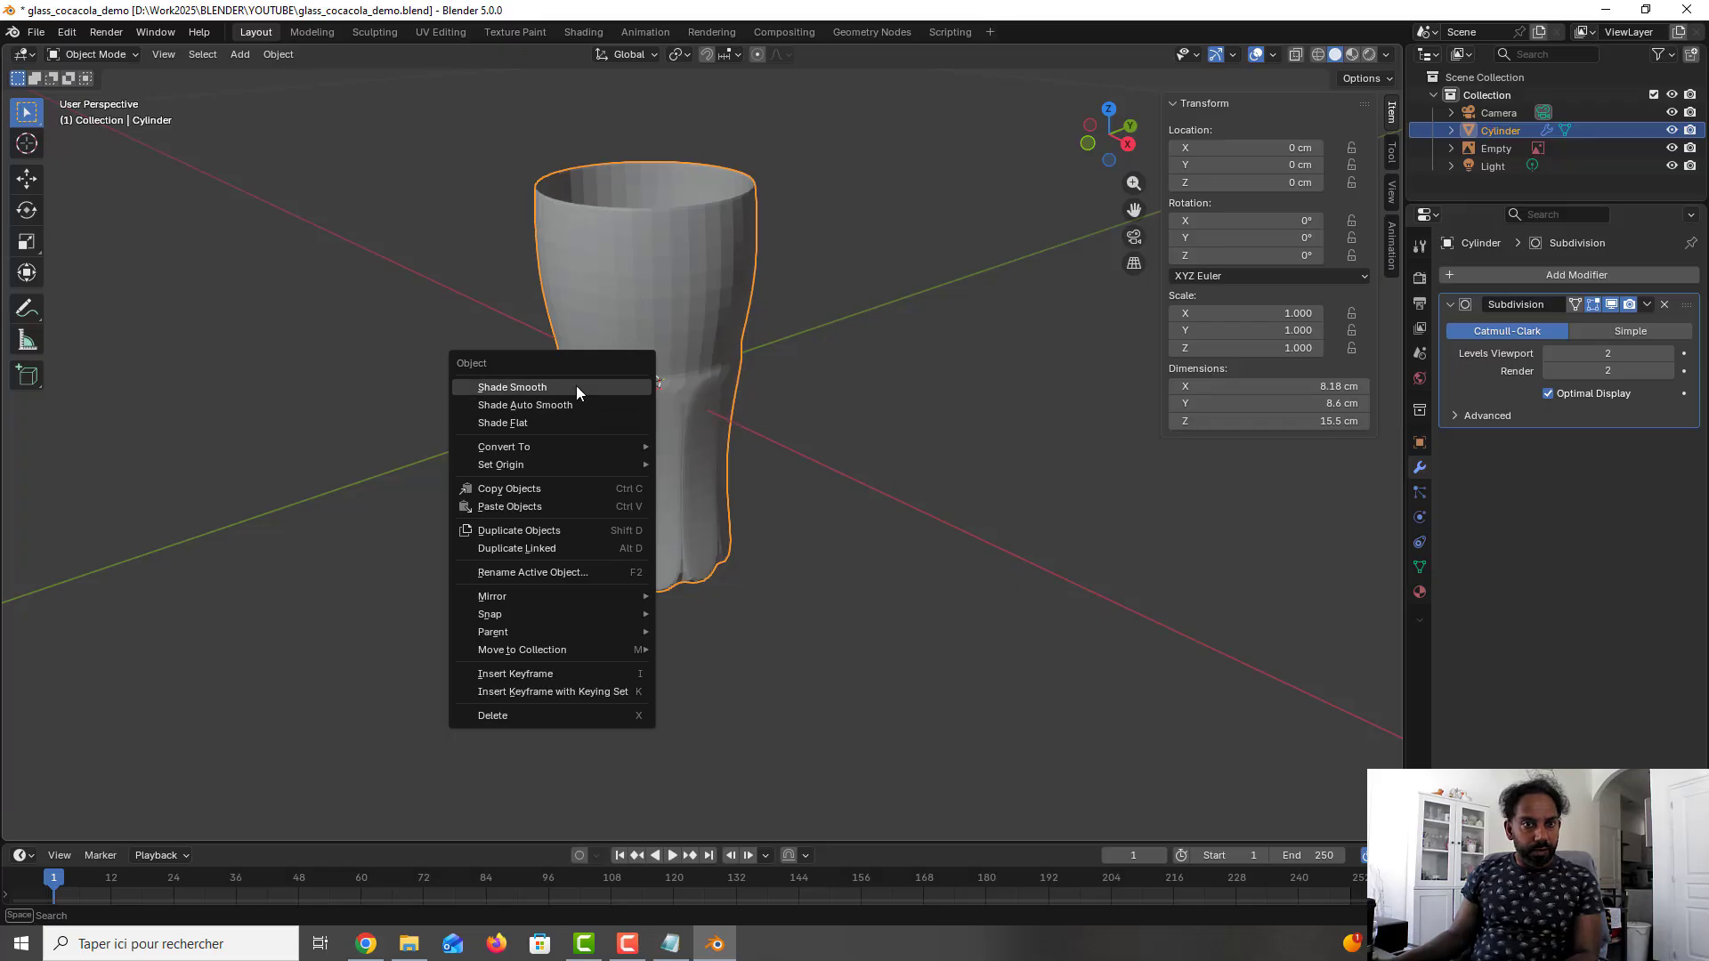
click(575, 386)
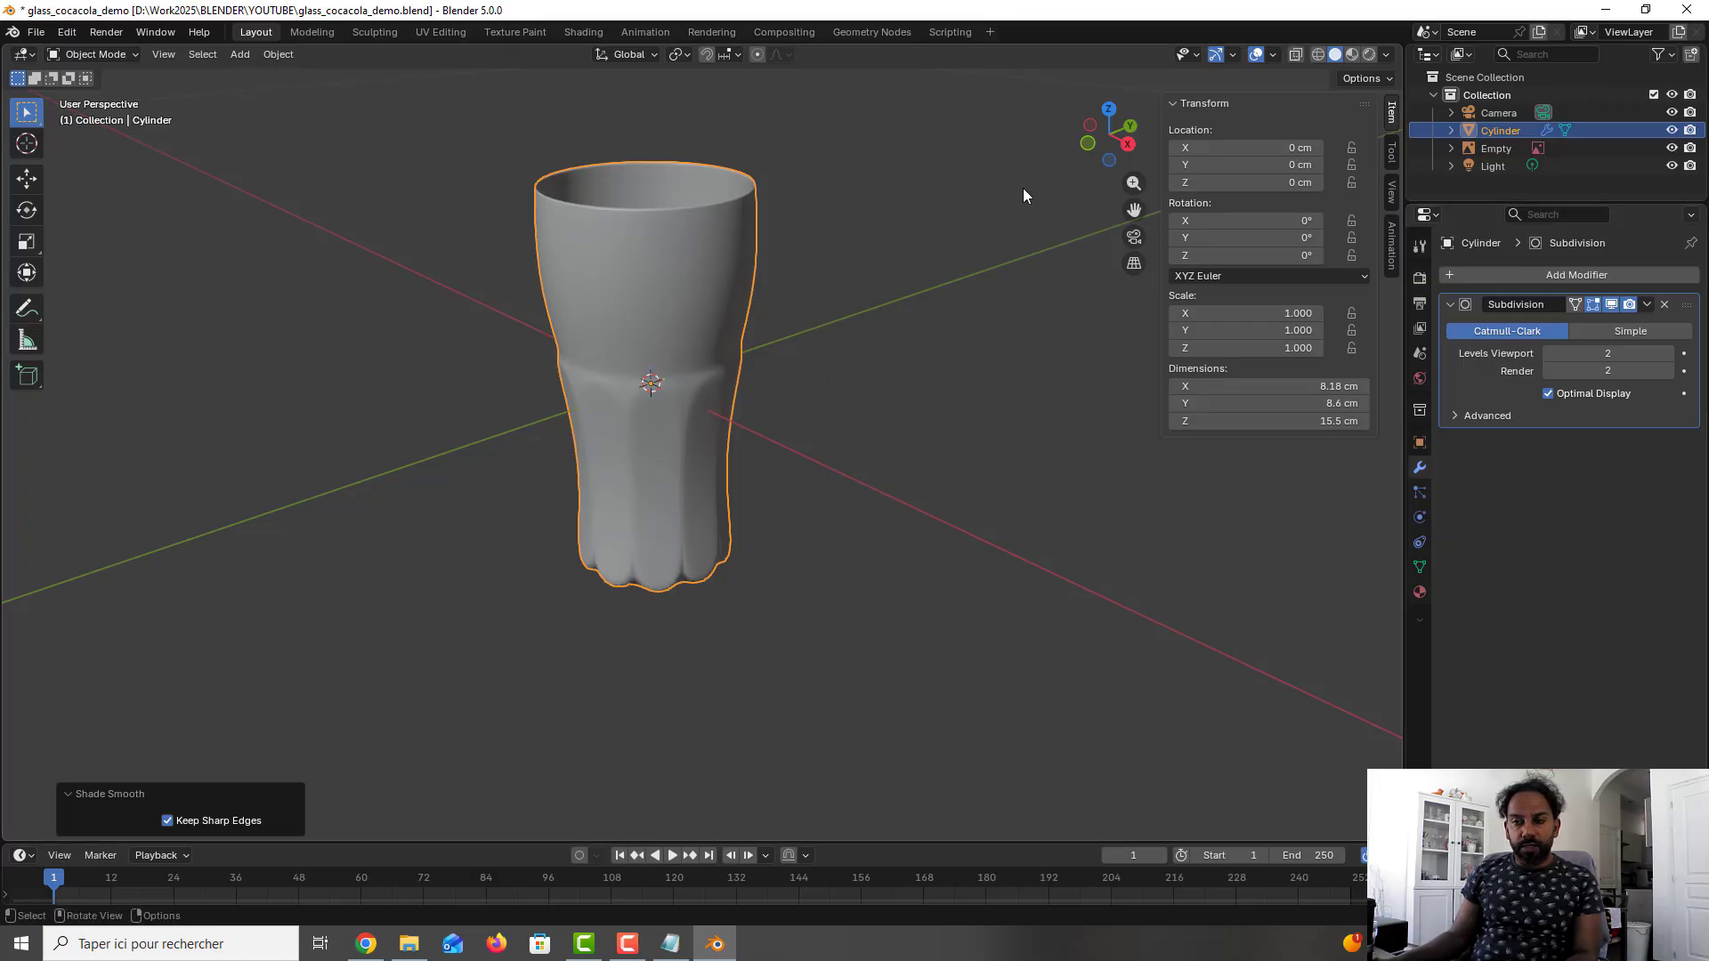
key(ctrl+s)
- With the Subdivision modifier disabled in viewport and render, add one loop cut around the outer wall near the base, slid to a factor of about 0.924
click(1629, 305)
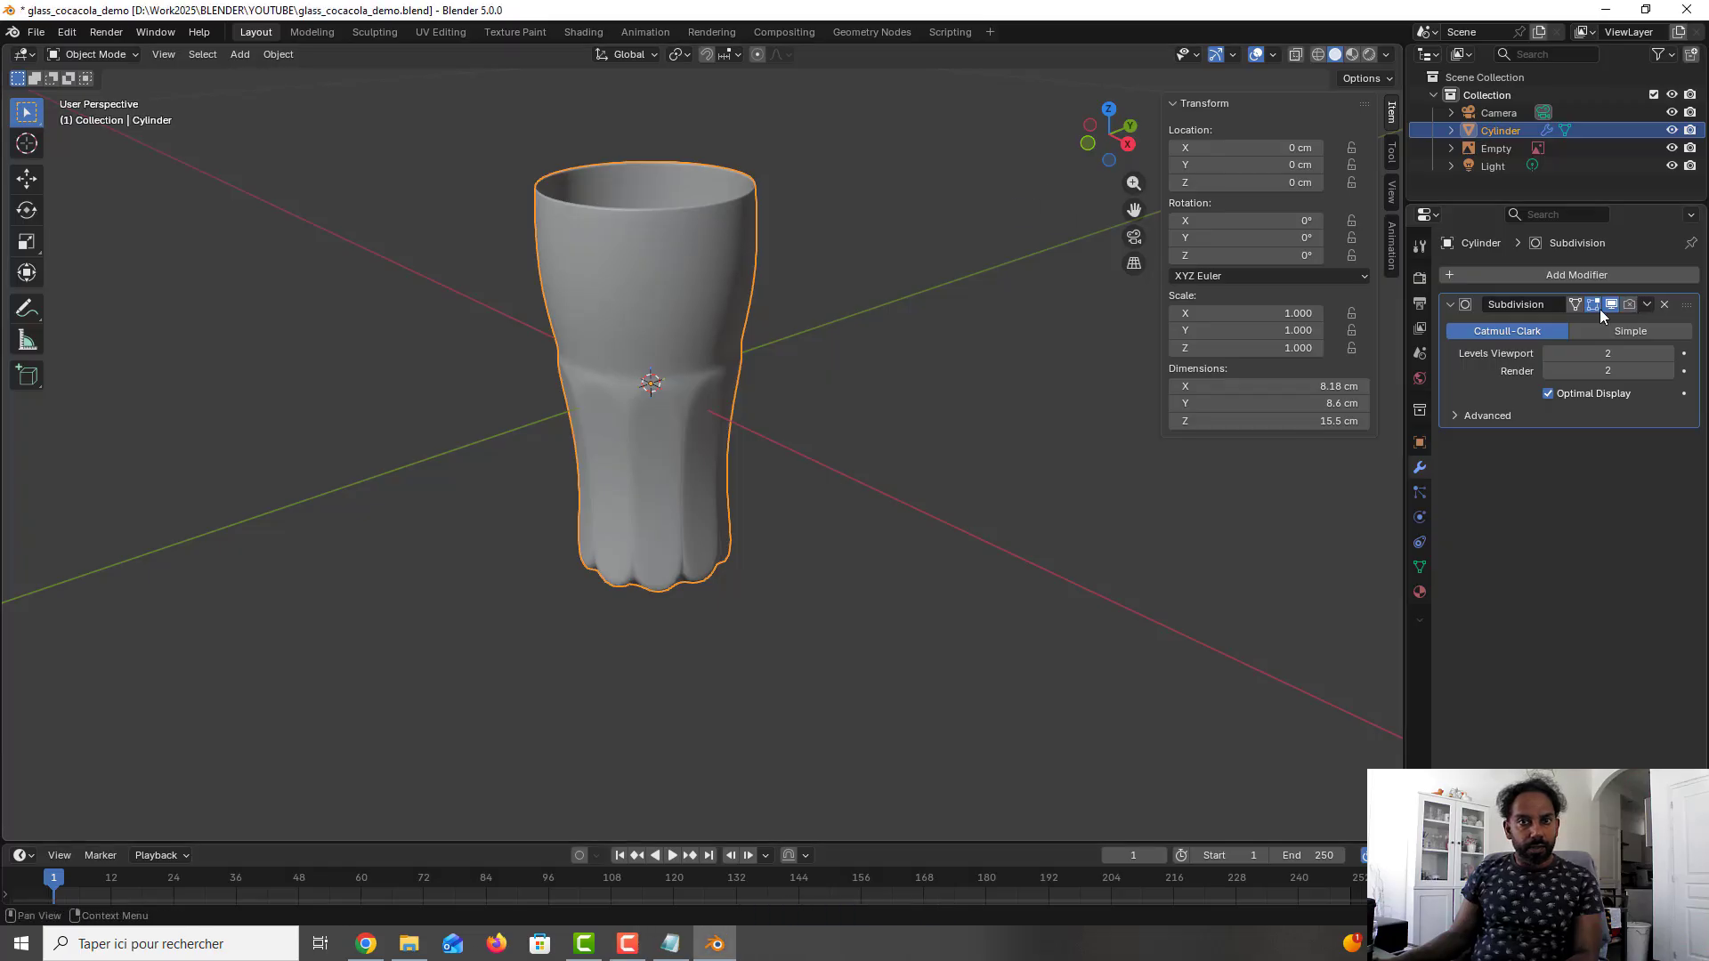
click(1611, 306)
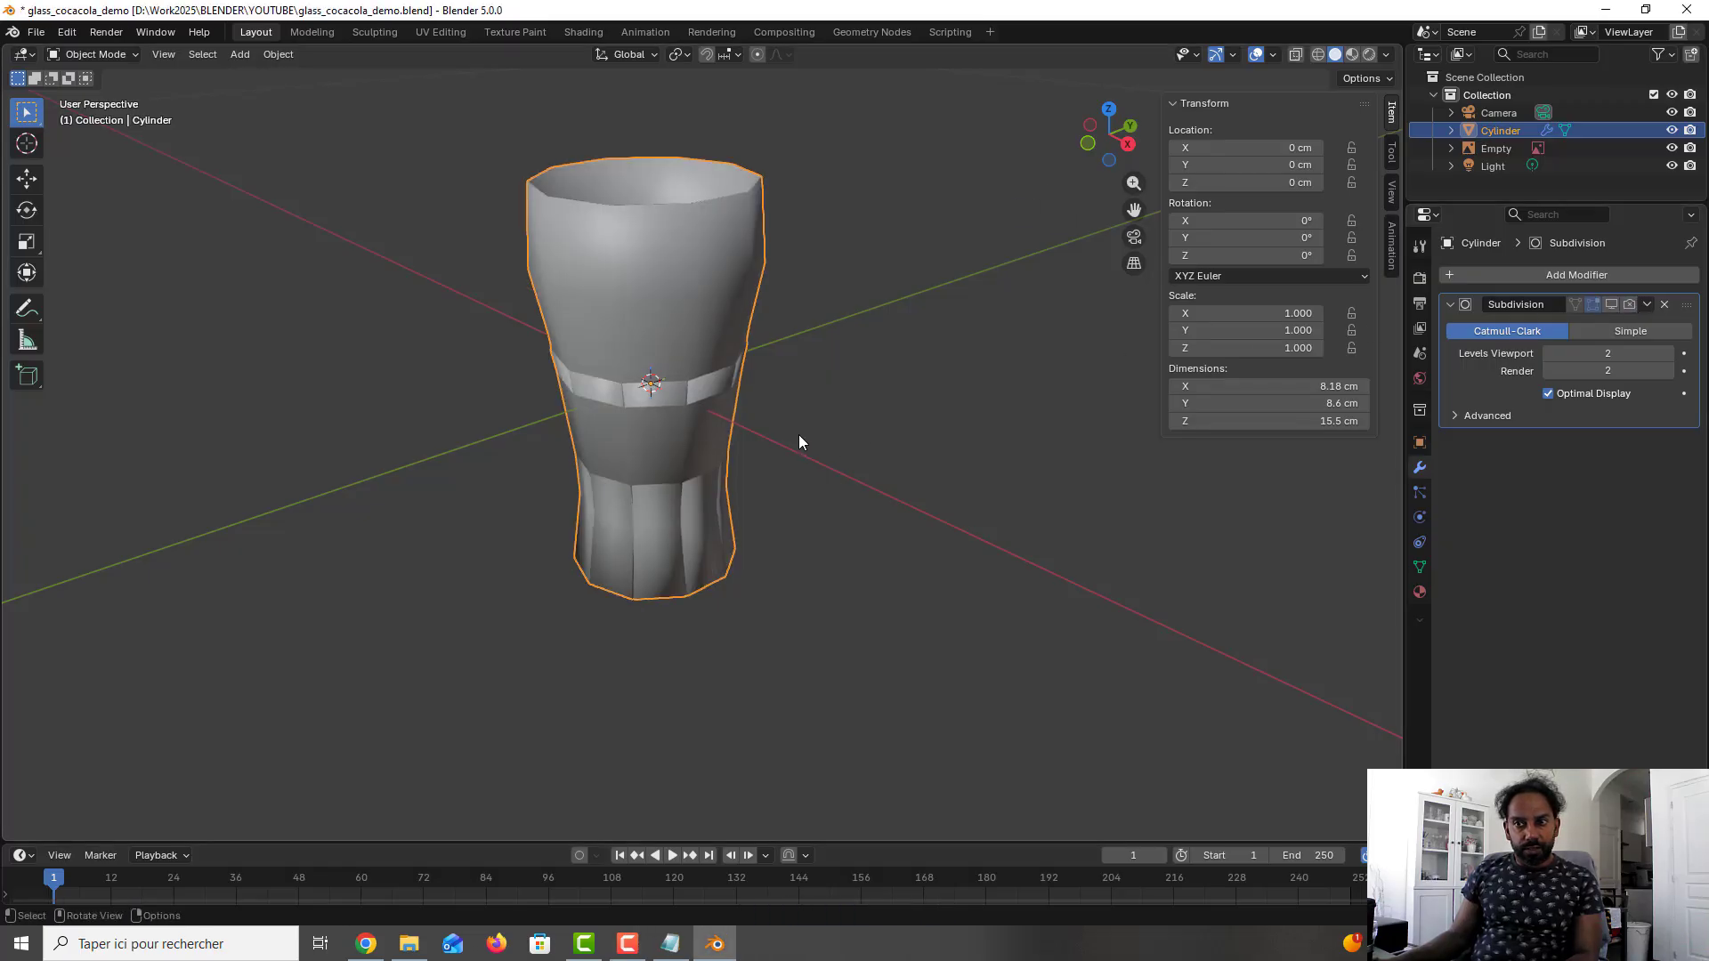
middle_drag(799, 442, 820, 373)
scroll(601, 487, up, 3)
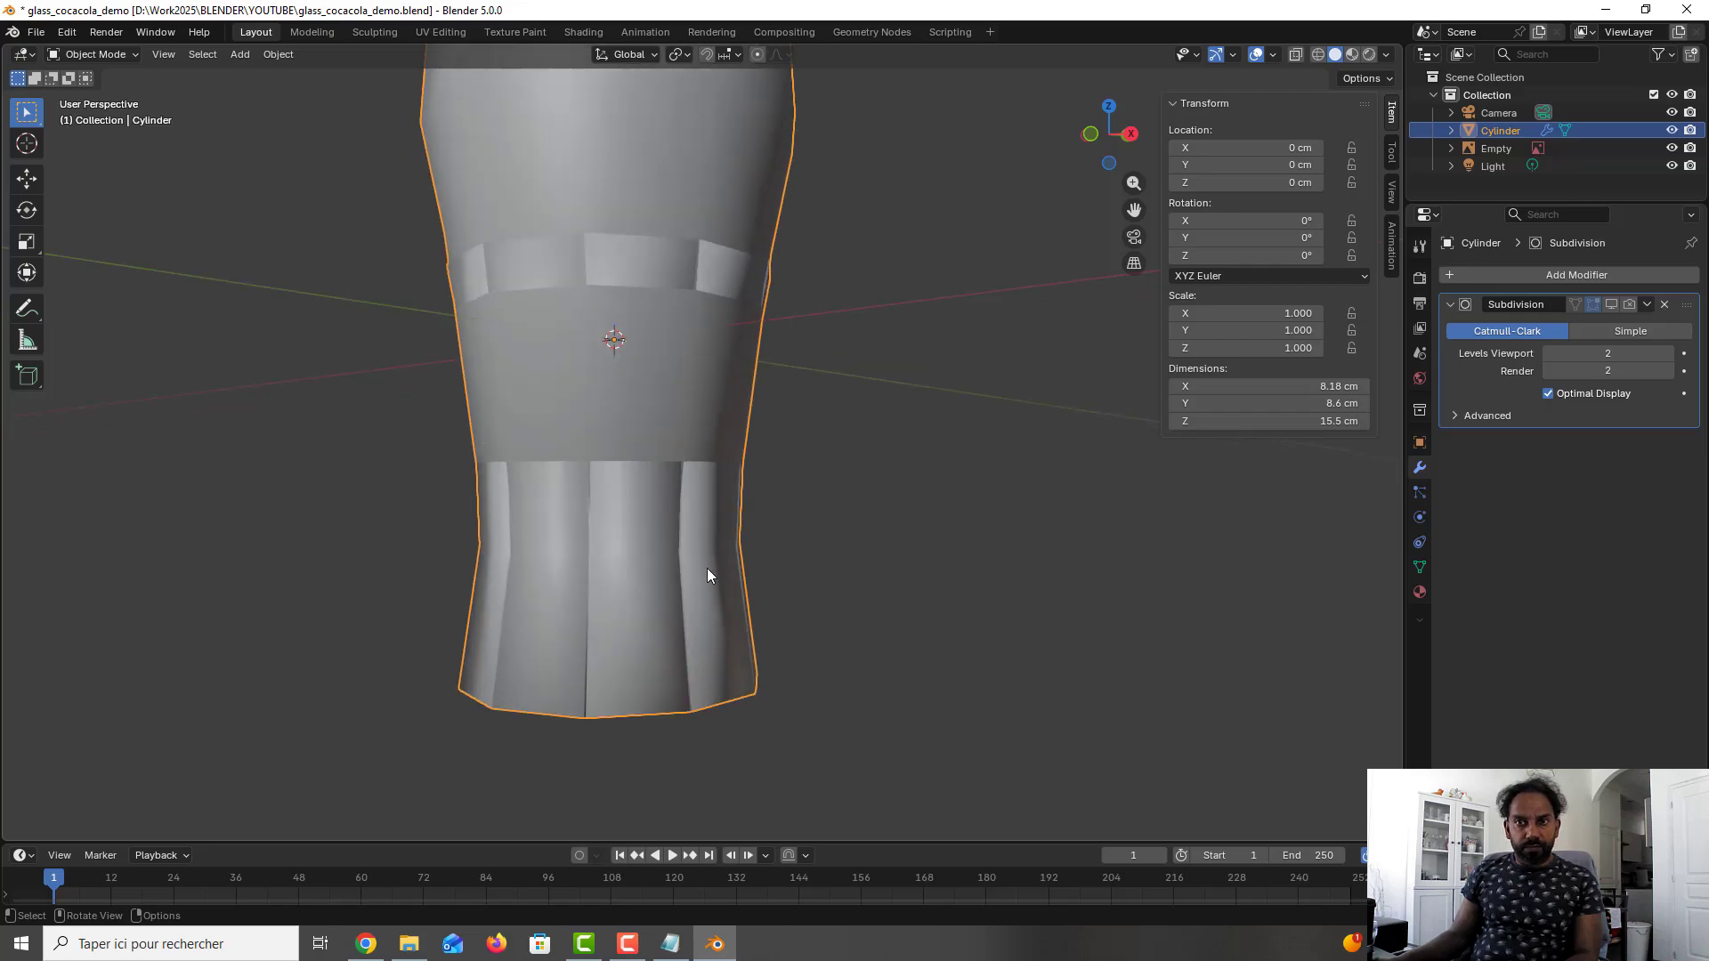
key(Tab)
key(ctrl+r)
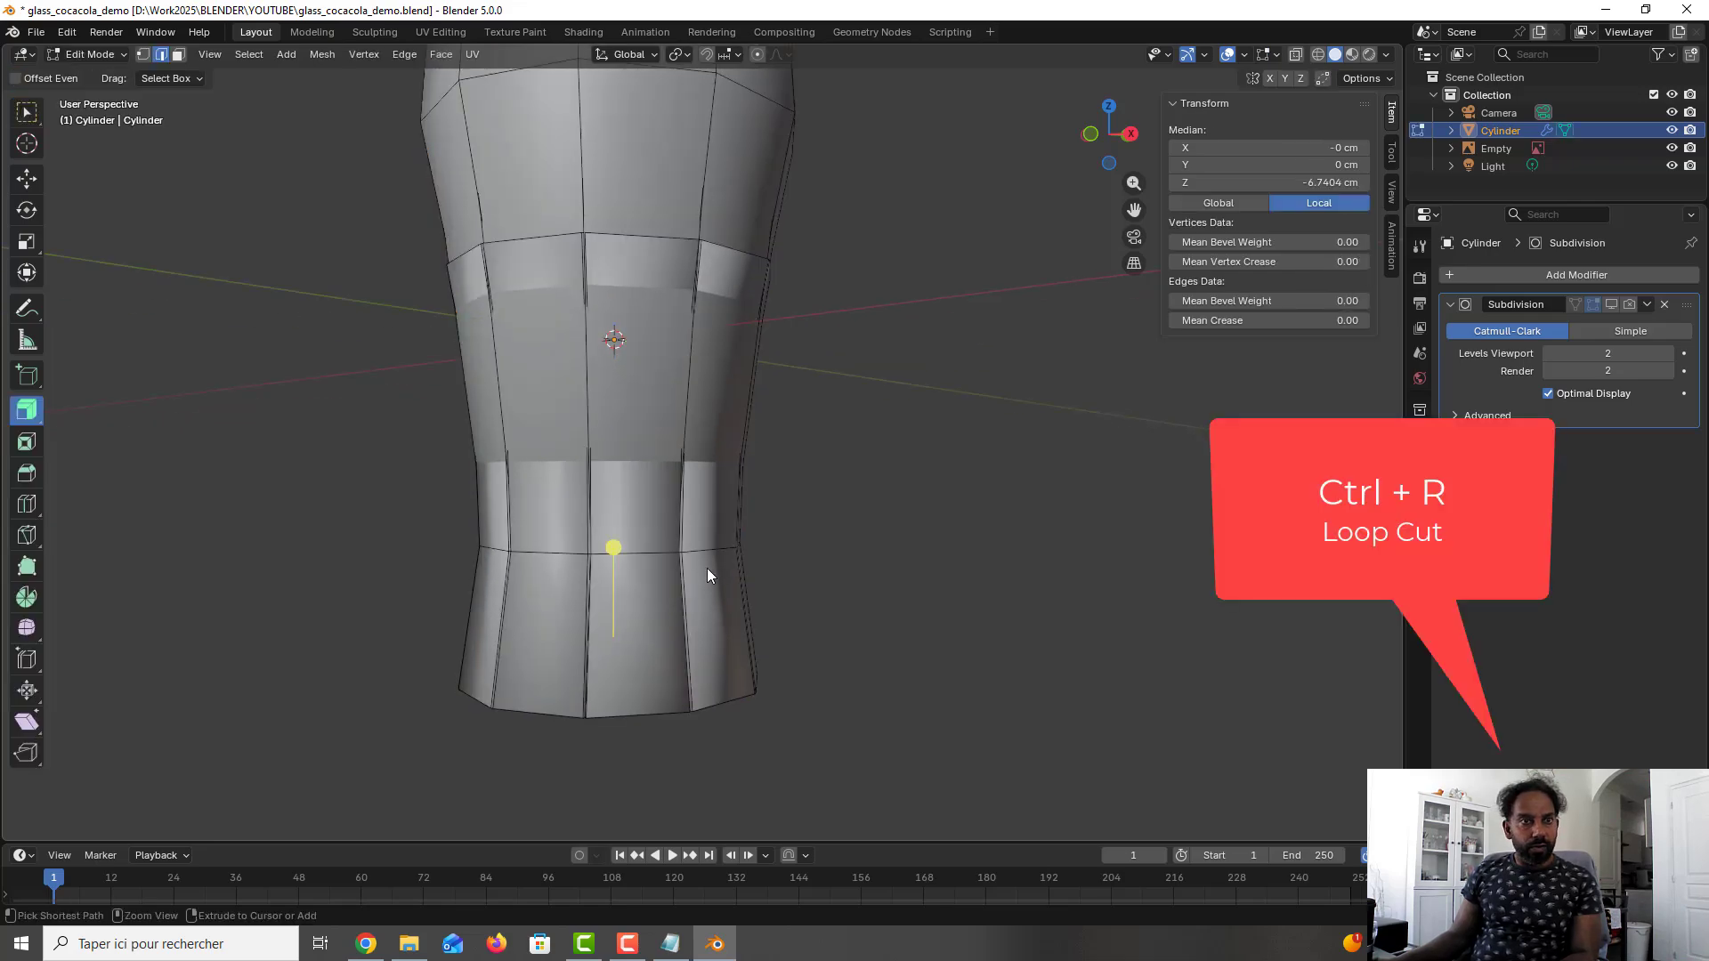
click(602, 623)
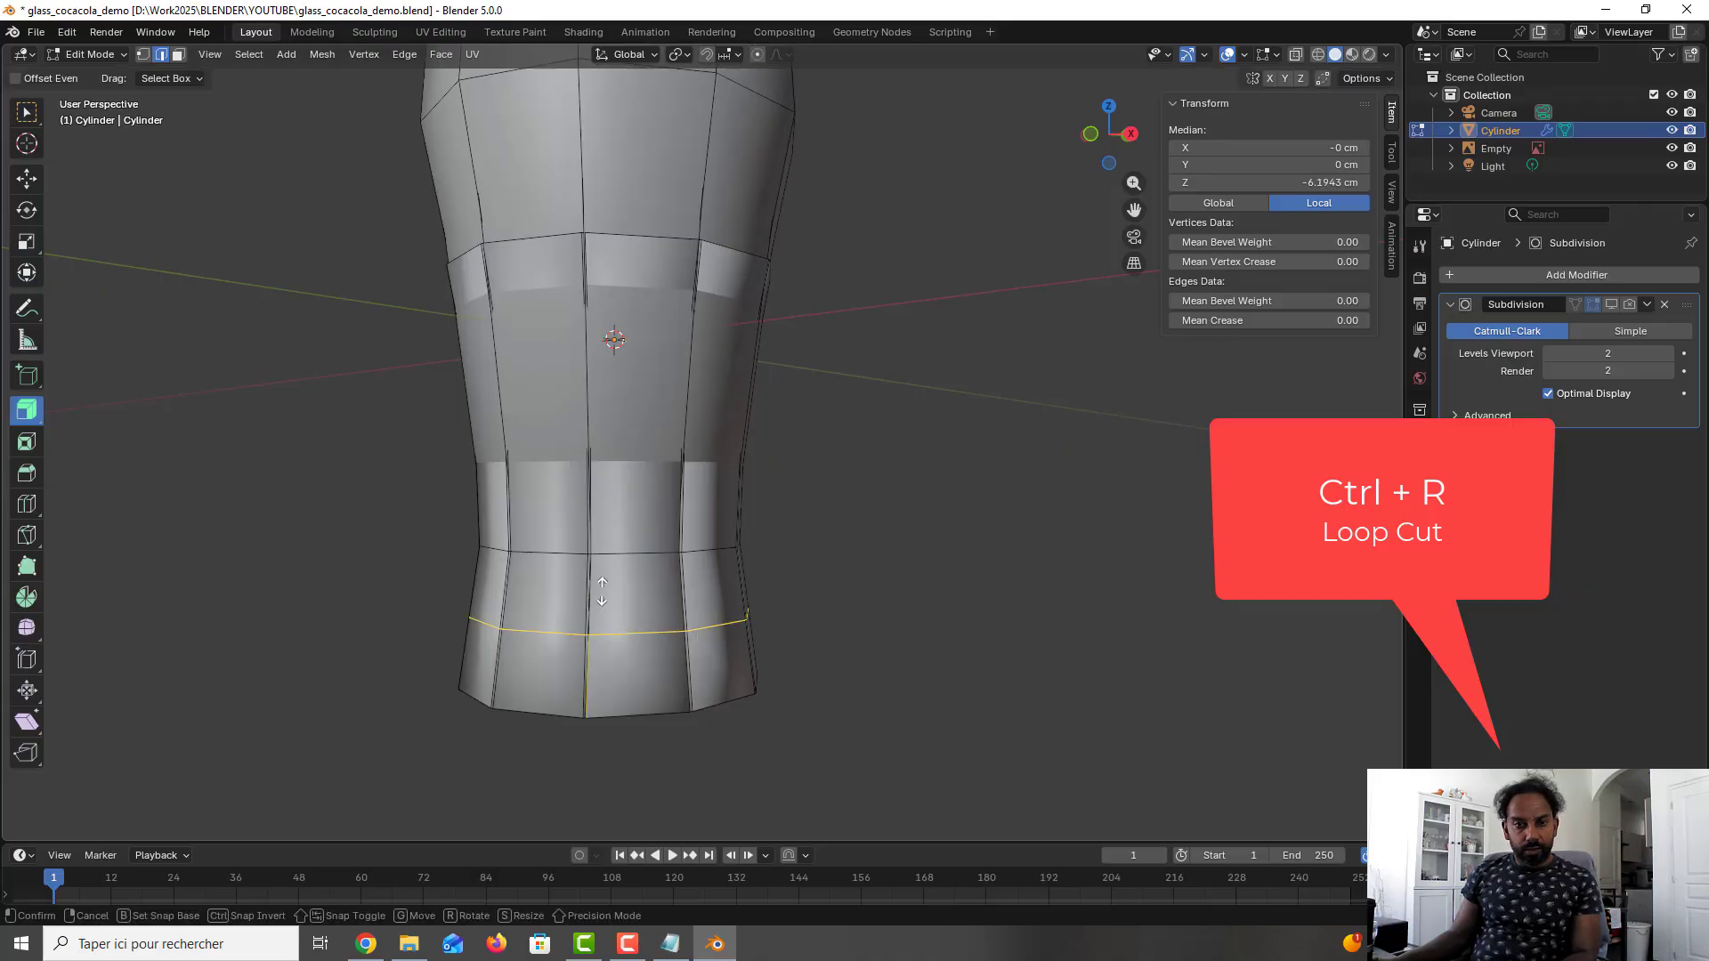
click(603, 664)
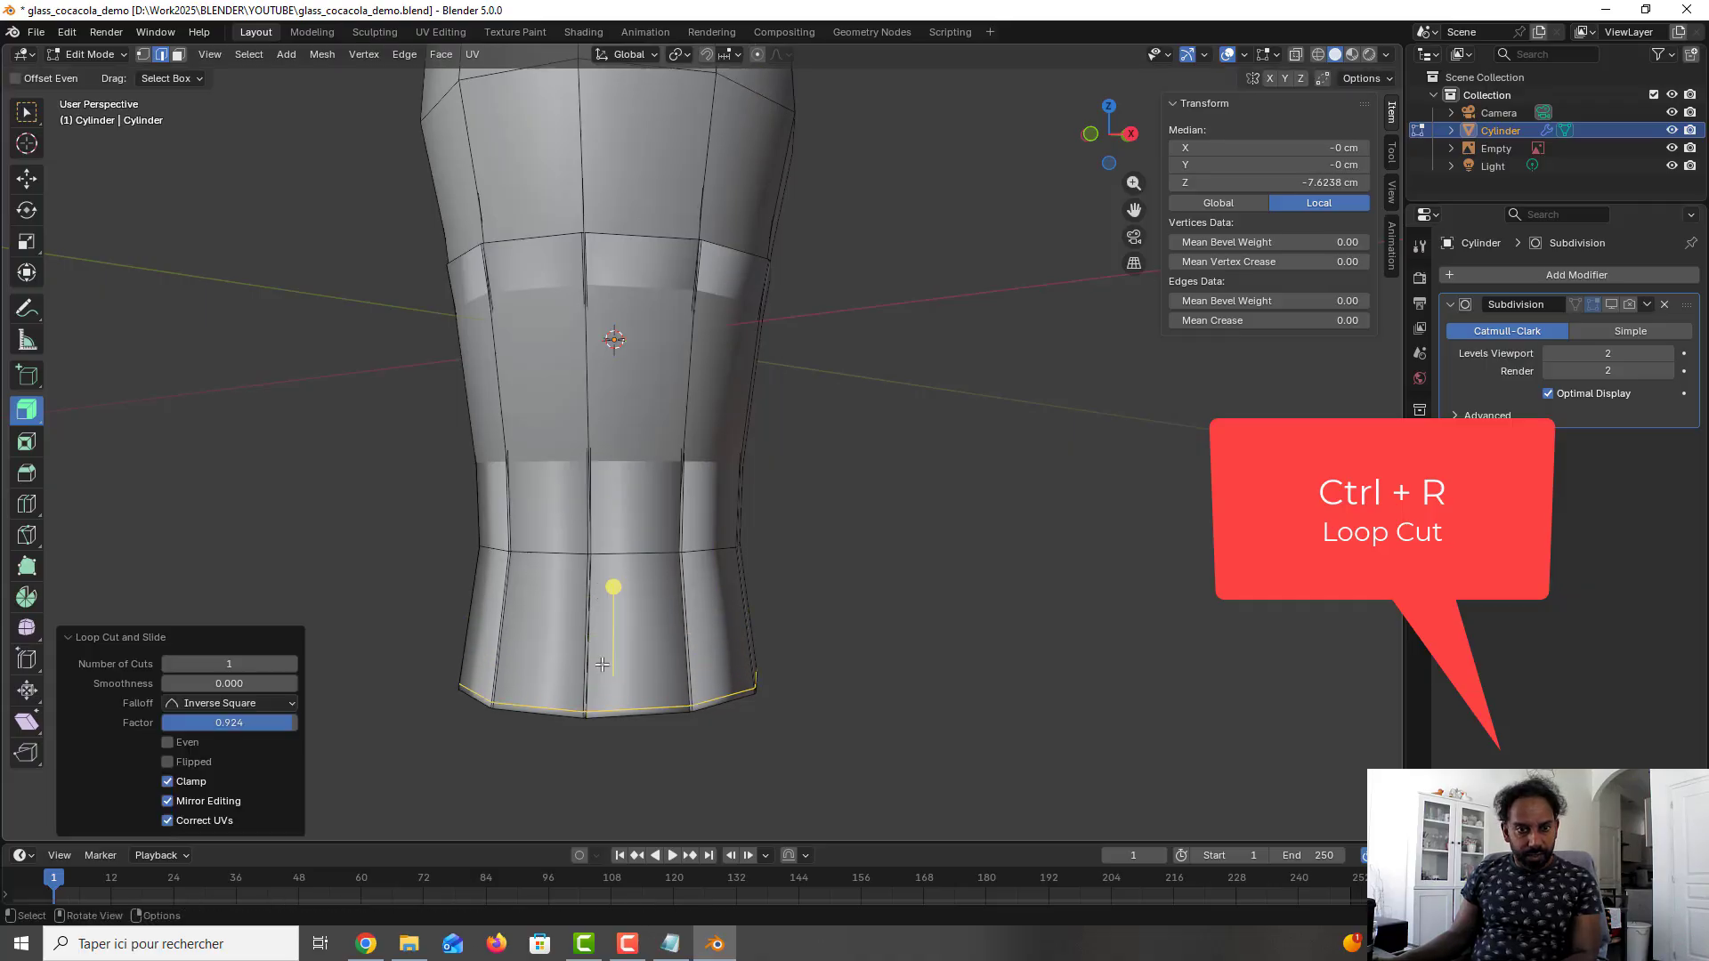
click(869, 602)
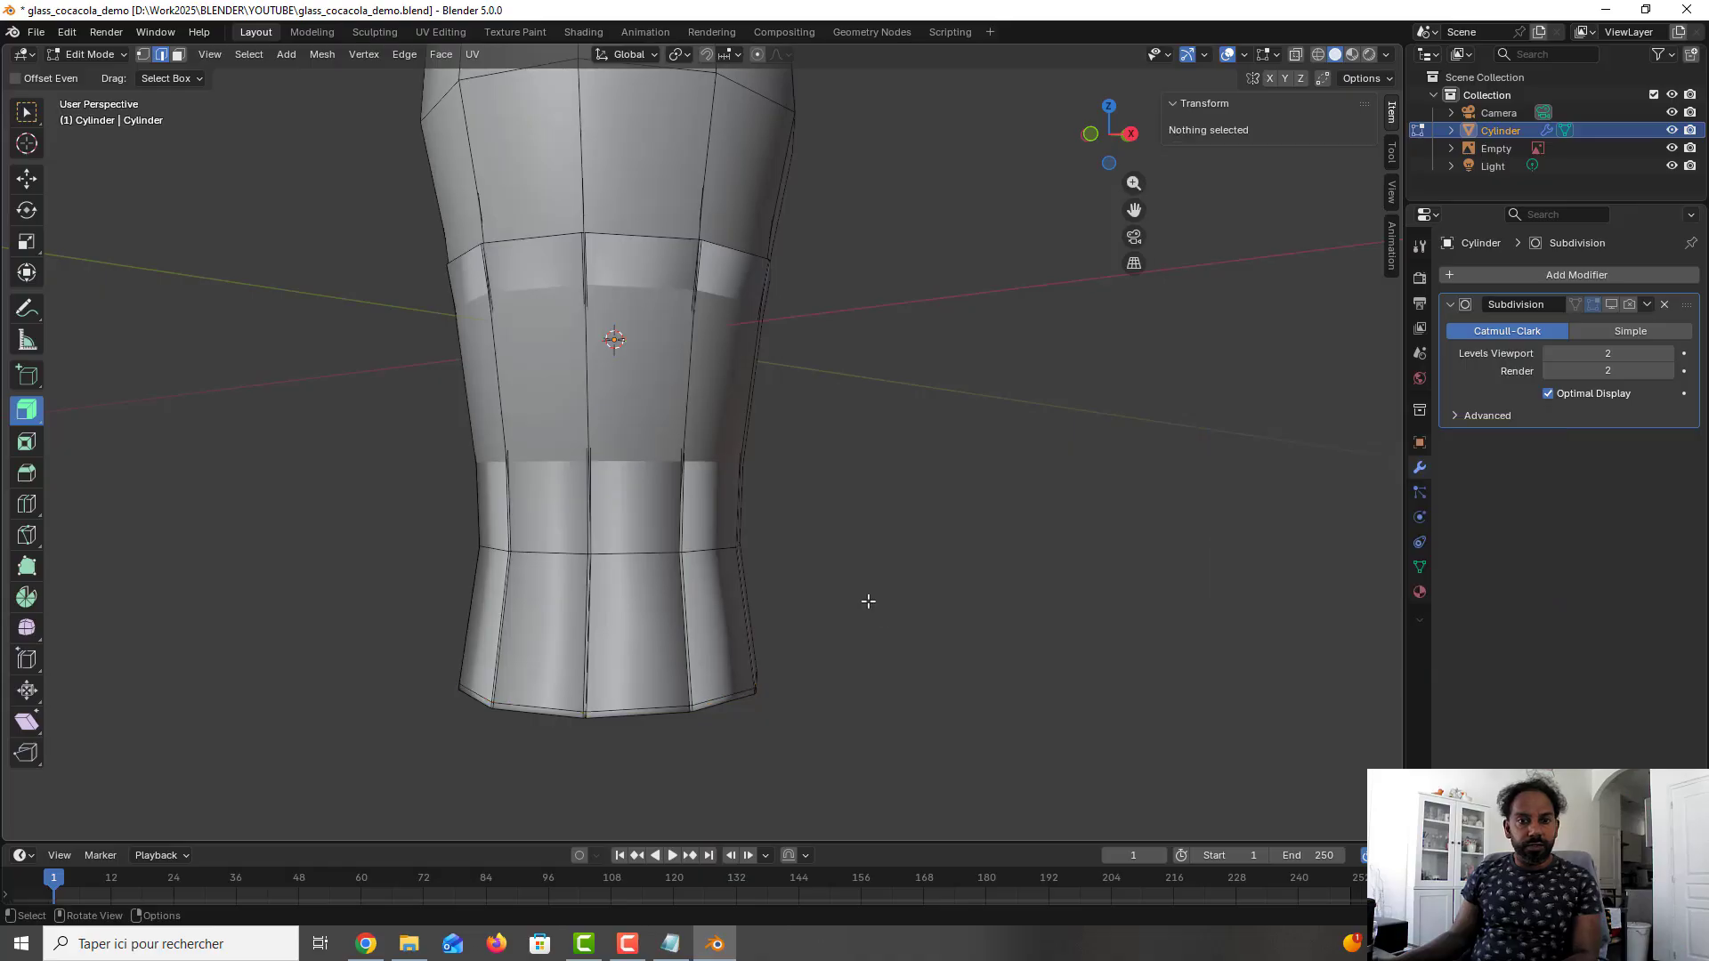
- Re-enable the Subdivision modifier for render and viewport, and save the file from Object Mode
click(1632, 305)
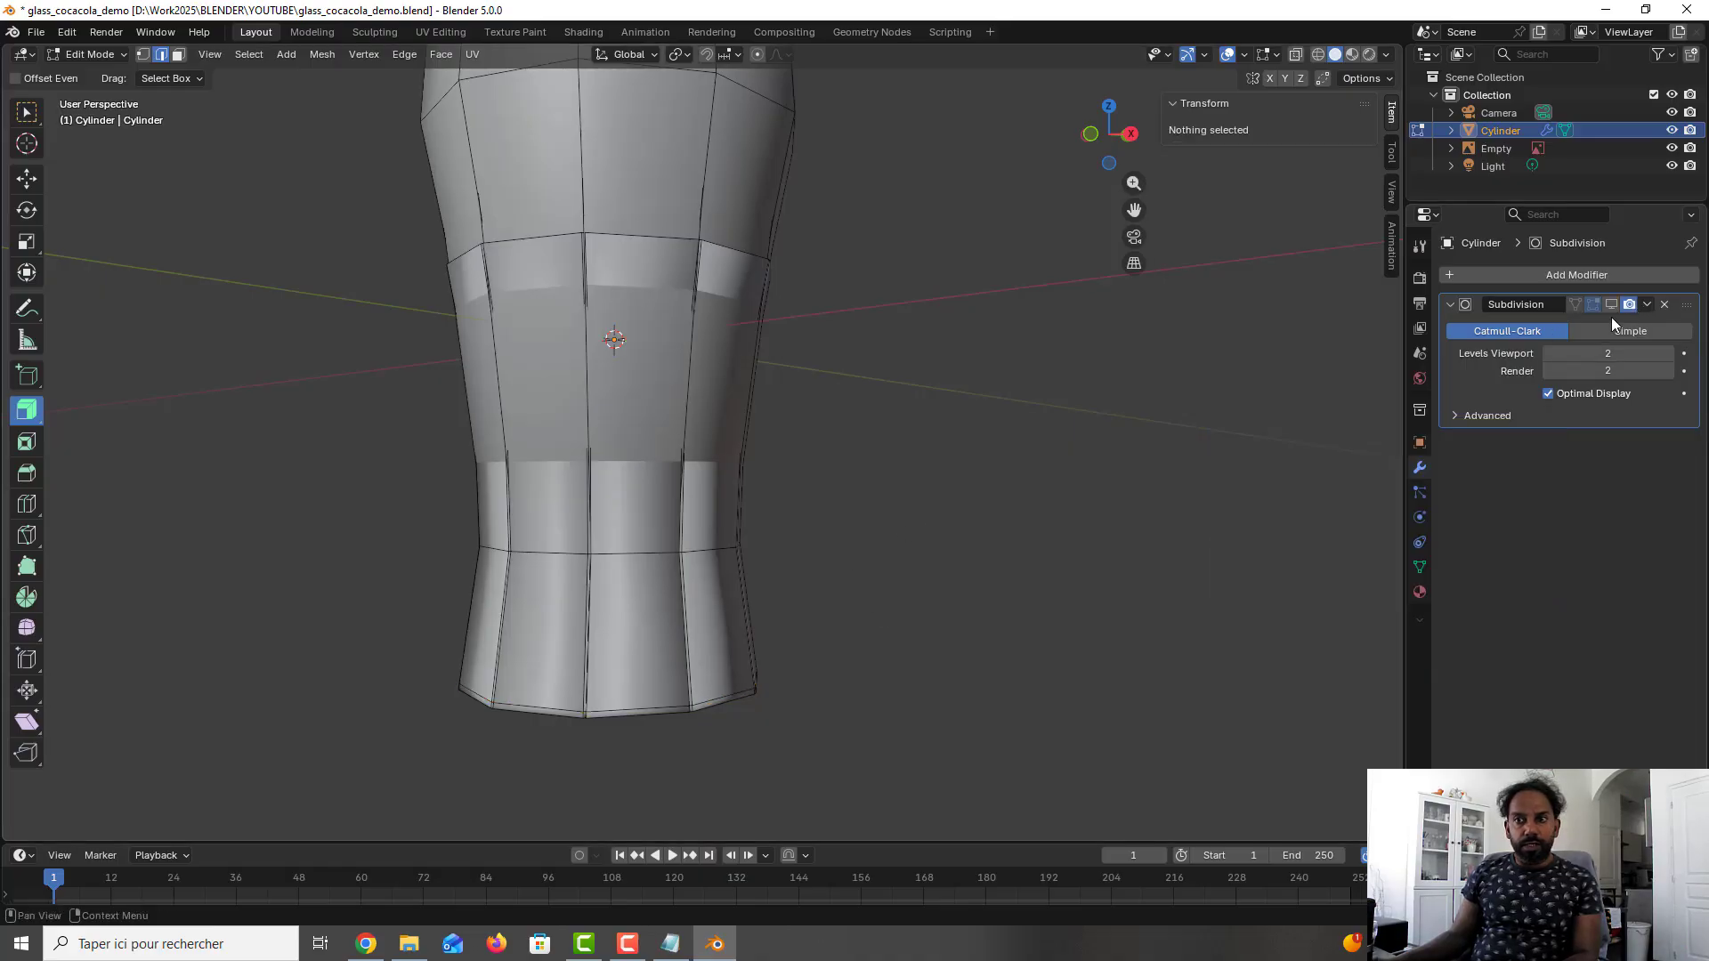
click(1611, 304)
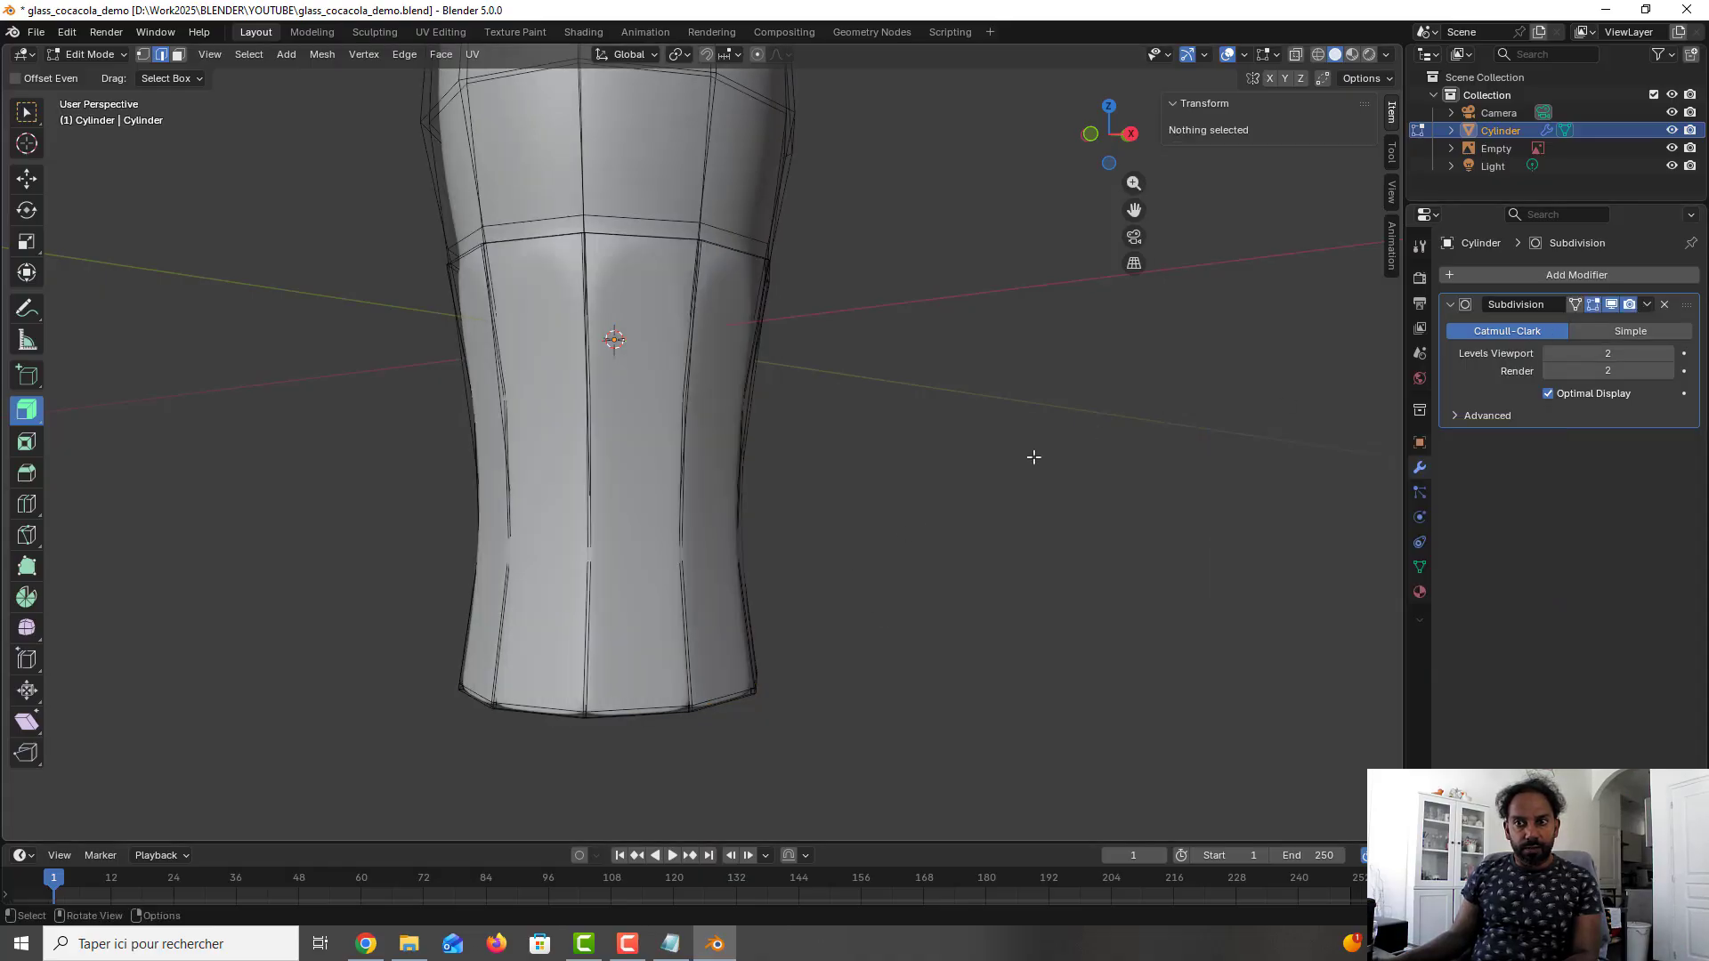
scroll(997, 457, down, 2)
middle_drag(969, 456, 943, 494)
key(Tab)
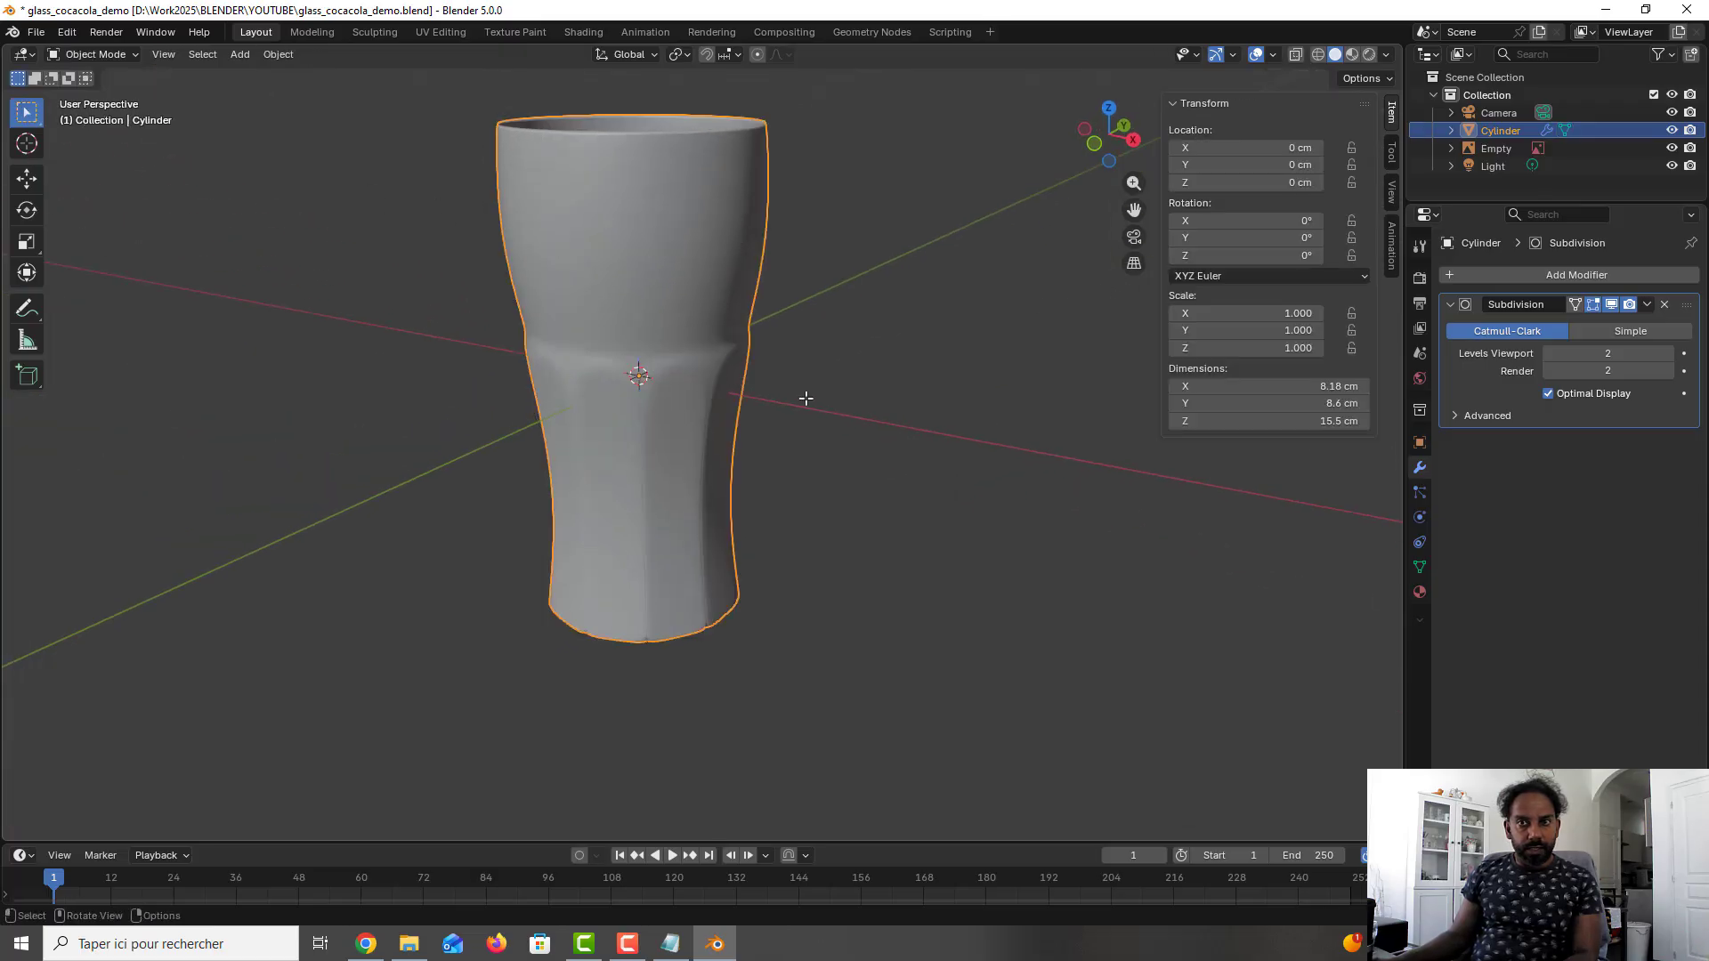
middle_drag(790, 406, 749, 397)
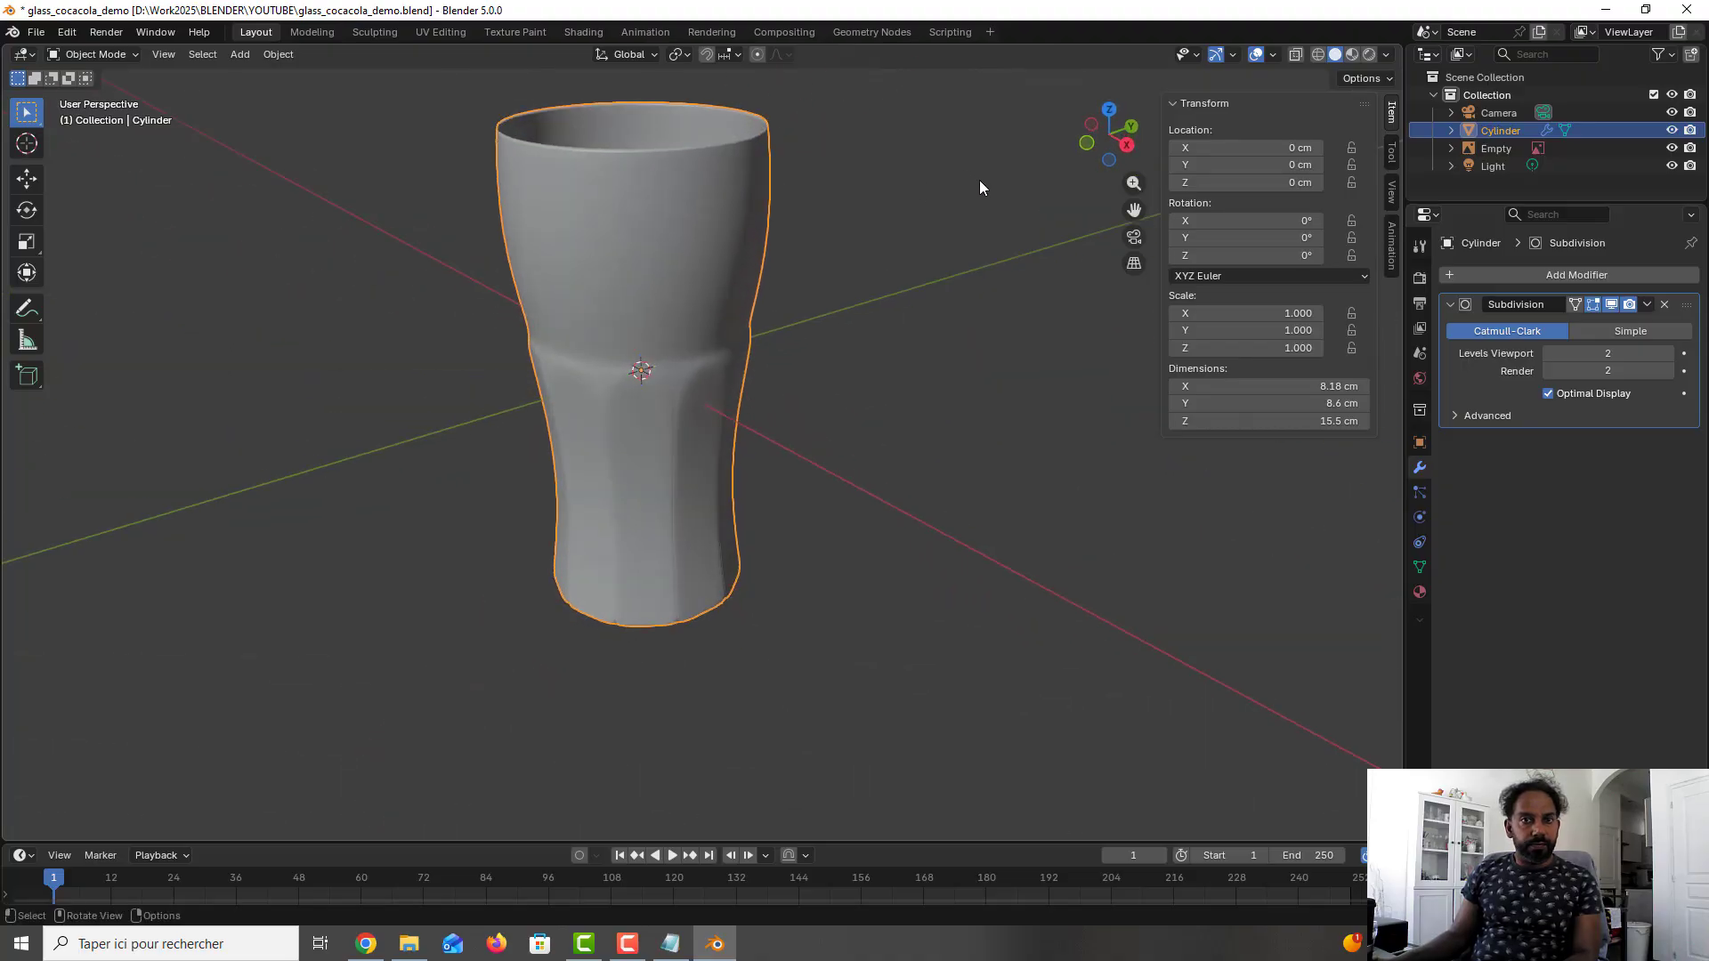
key(ctrl+s)
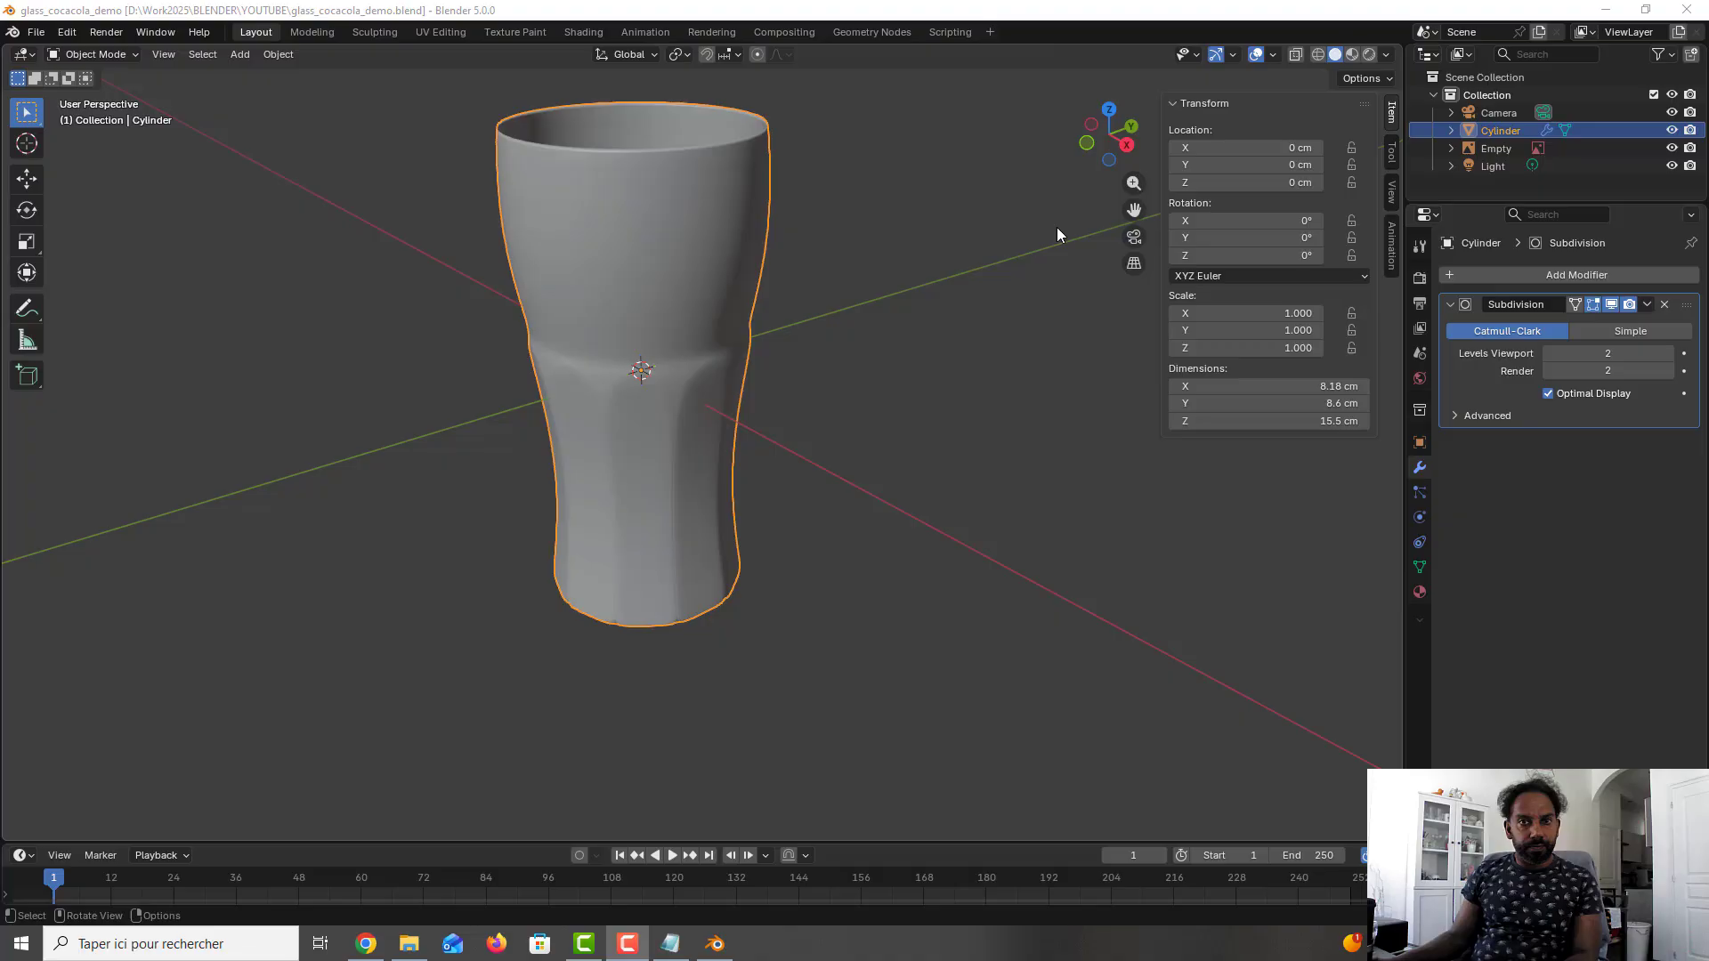
- Create a new material on the glass object and name it Glass
click(1418, 592)
click(1569, 351)
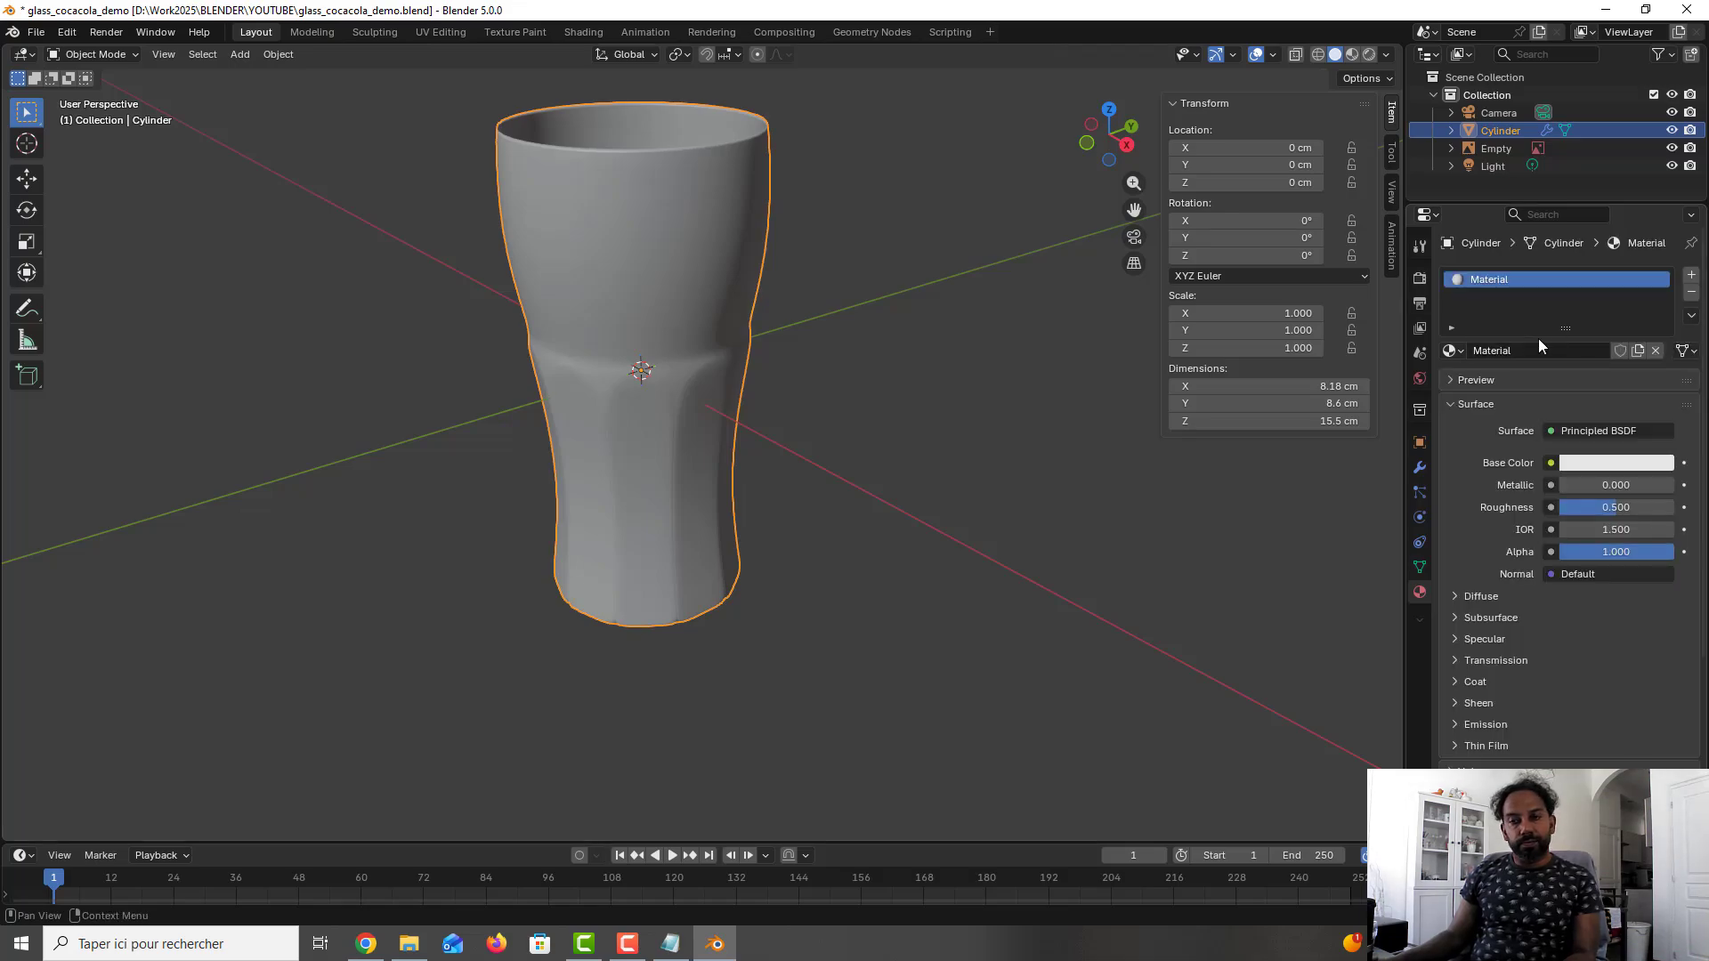
double_click(1529, 349)
text(Glass)
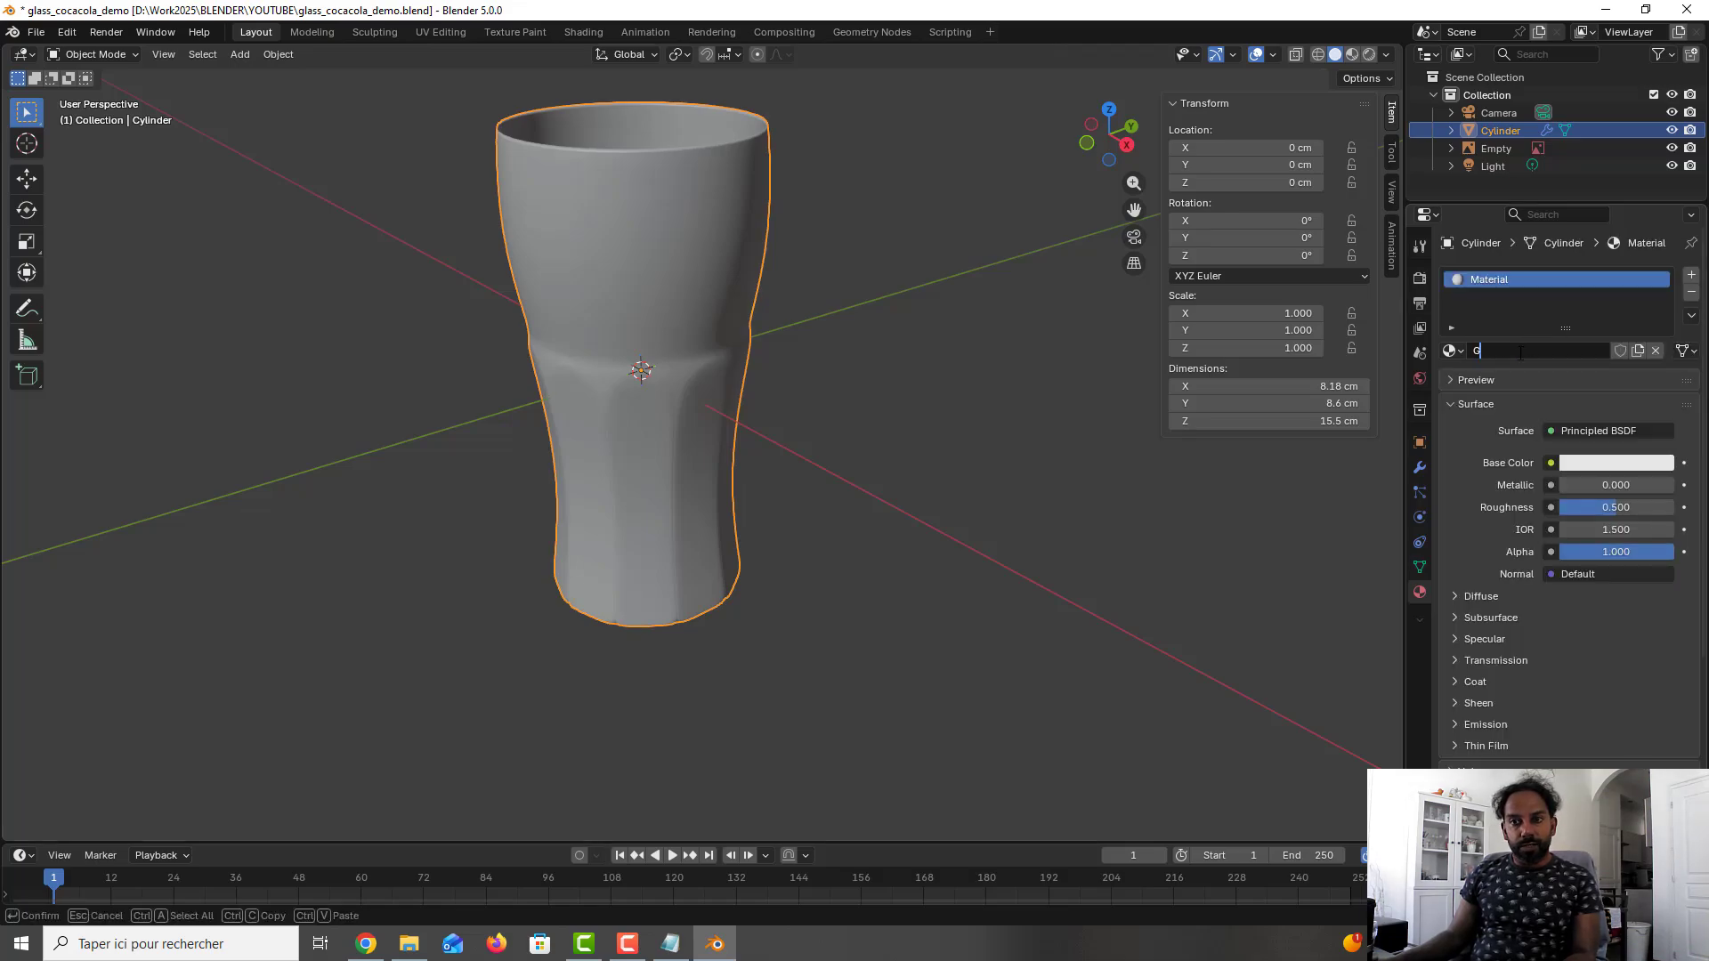
key(Return)
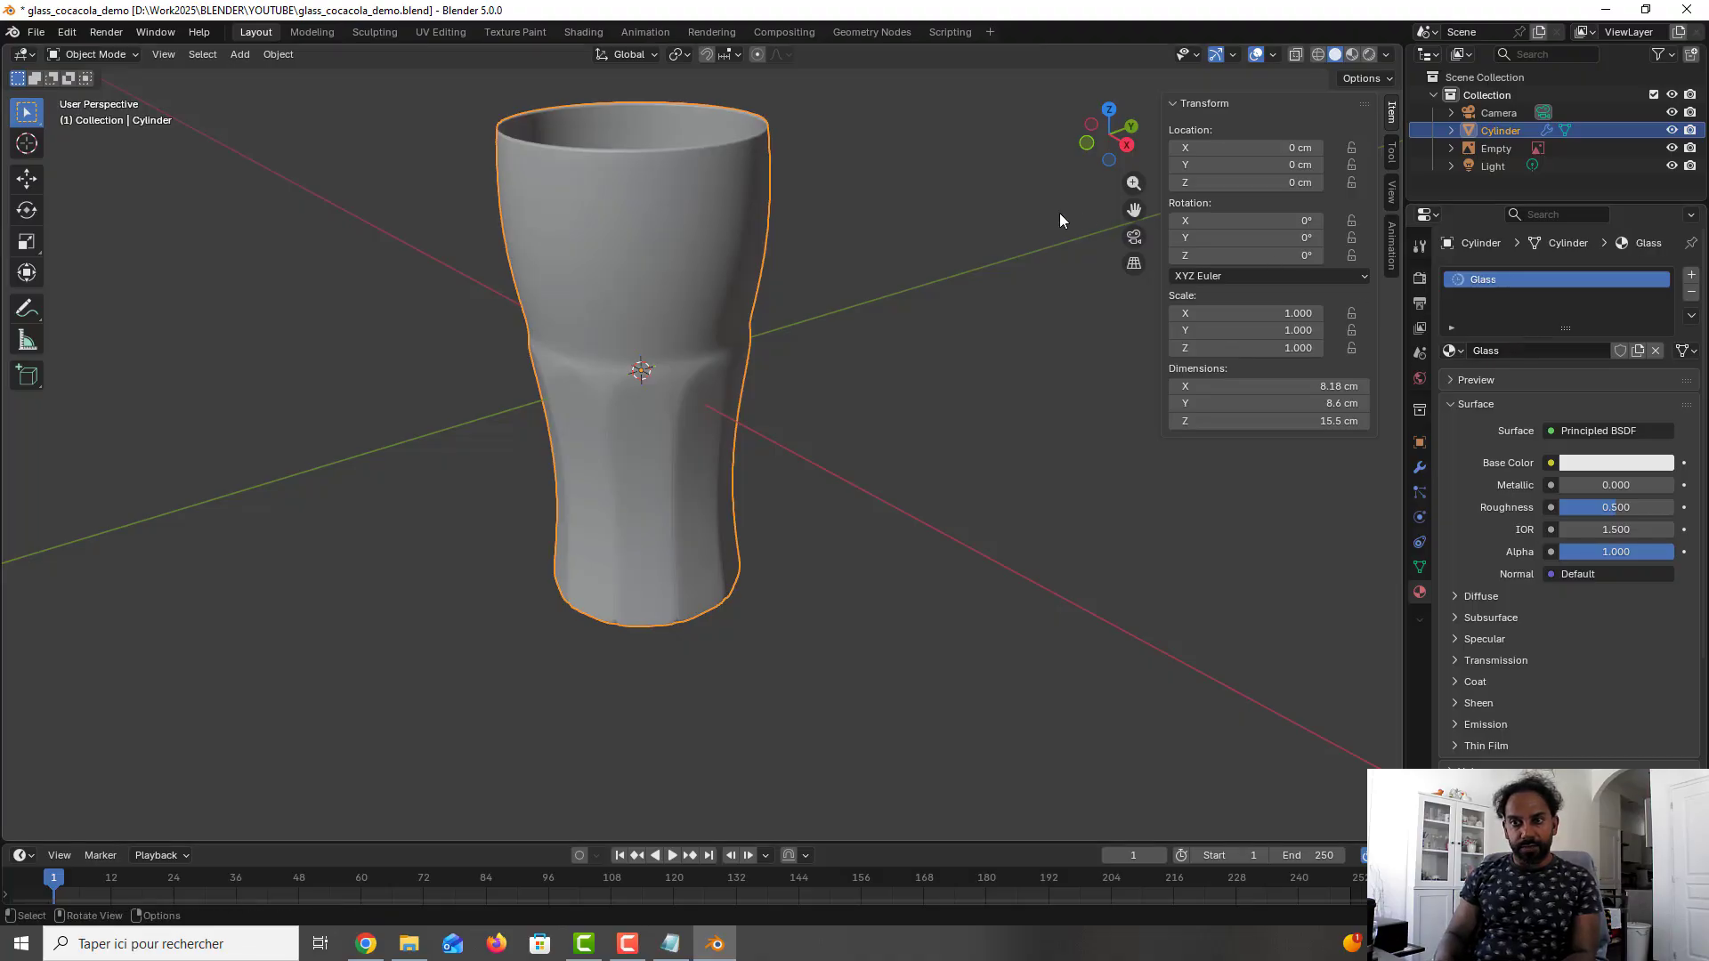
- Set the Glass material's base color to hex #F8F8F8
click(1593, 462)
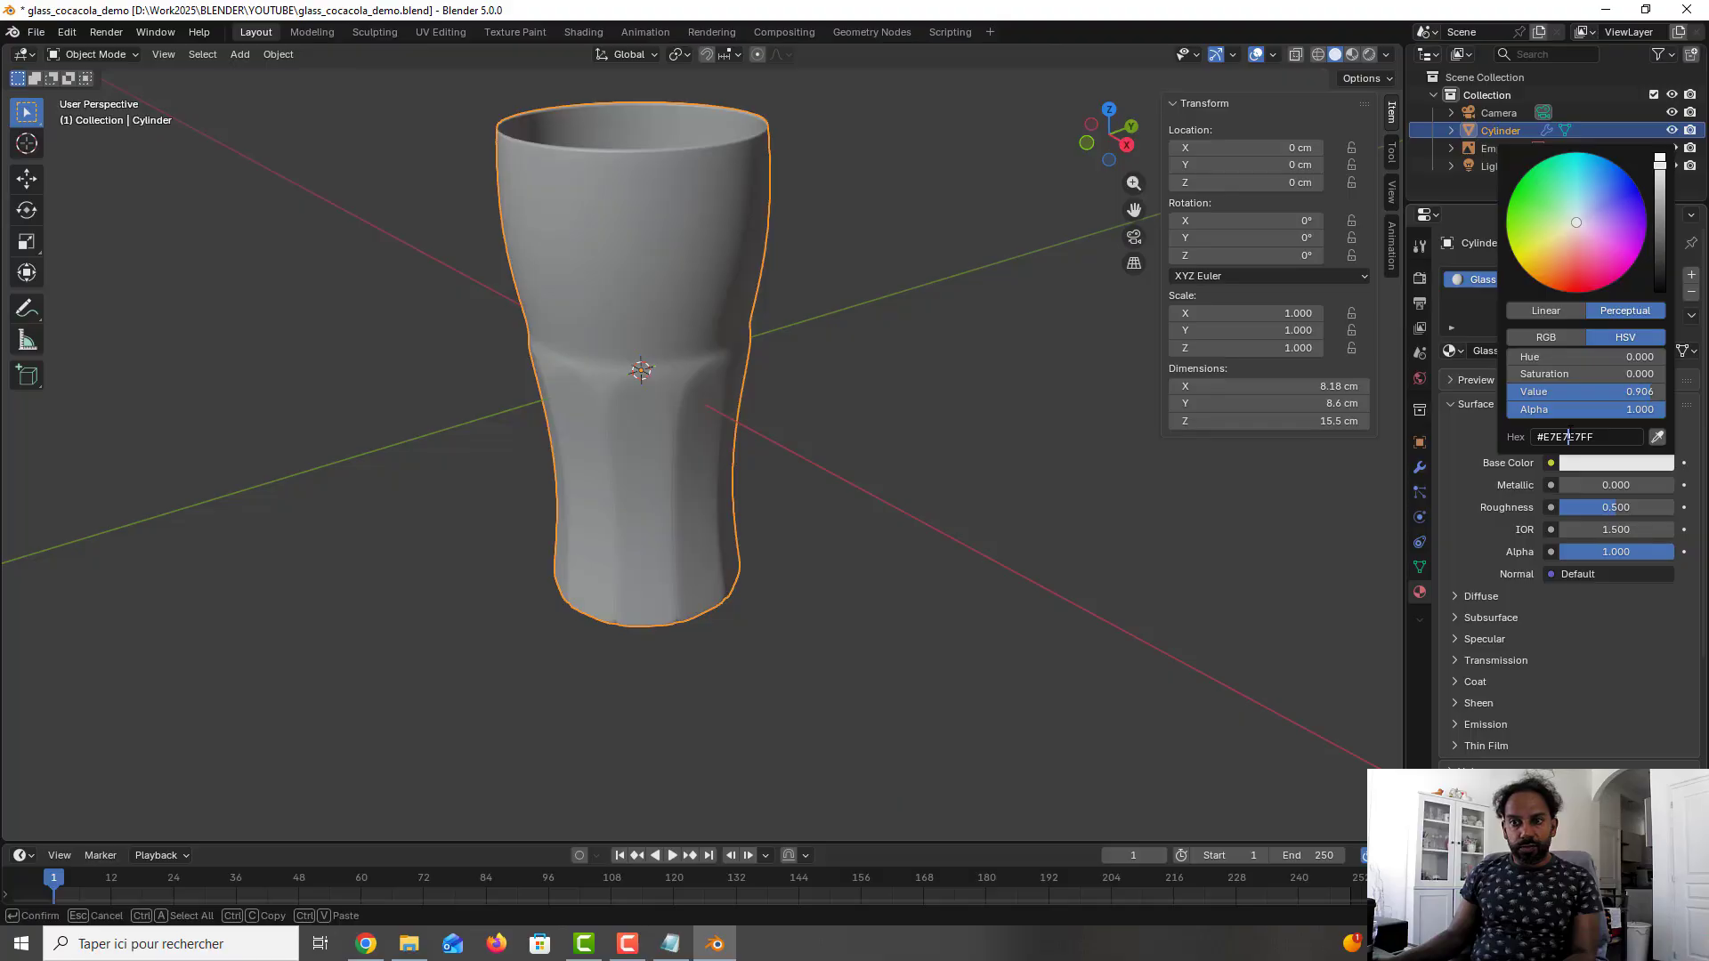
key(ctrl+a)
text(#f8f8f8)
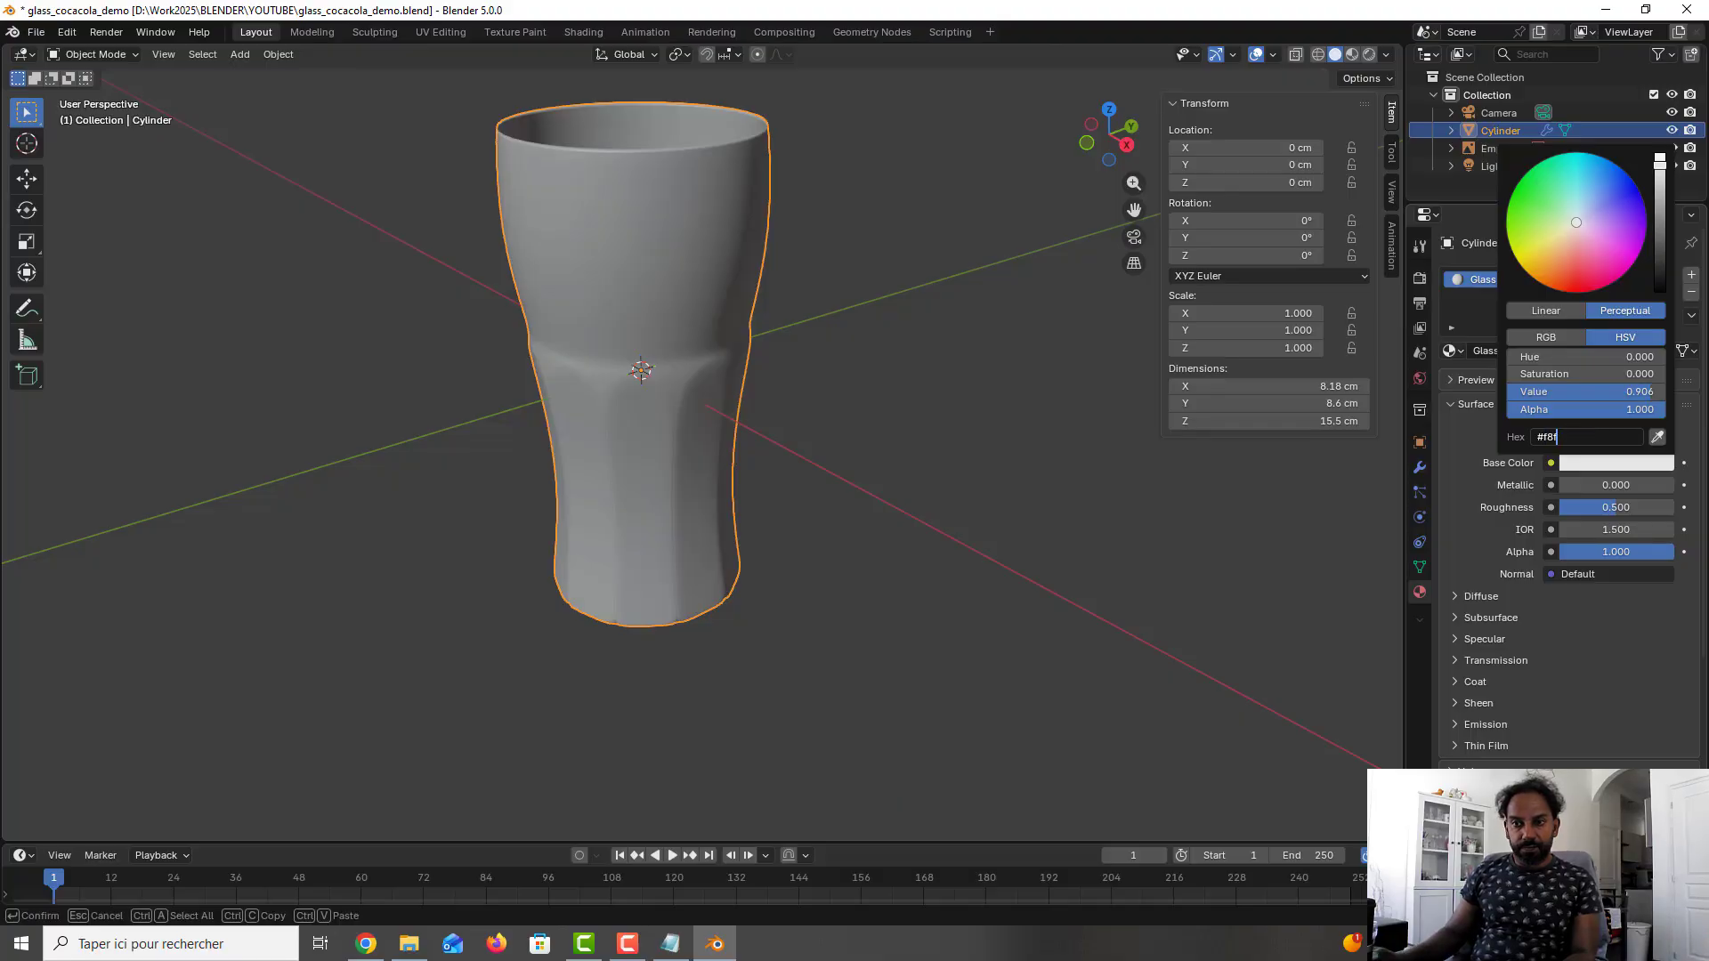
key(Return)
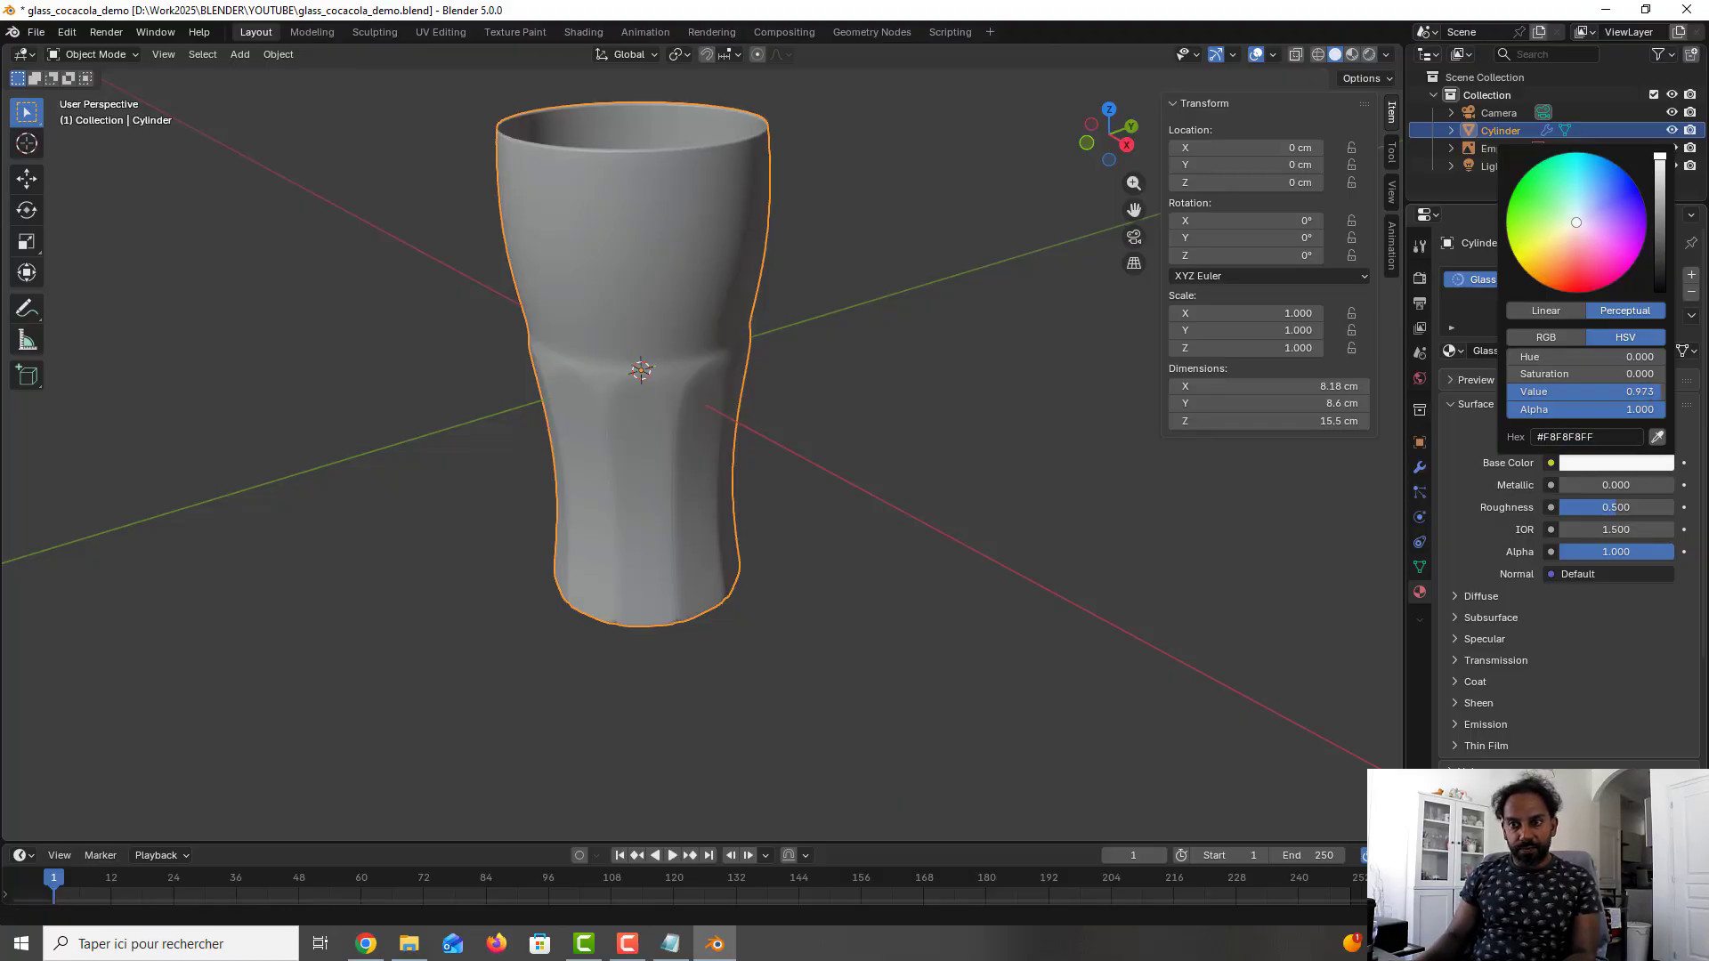
click(1488, 496)
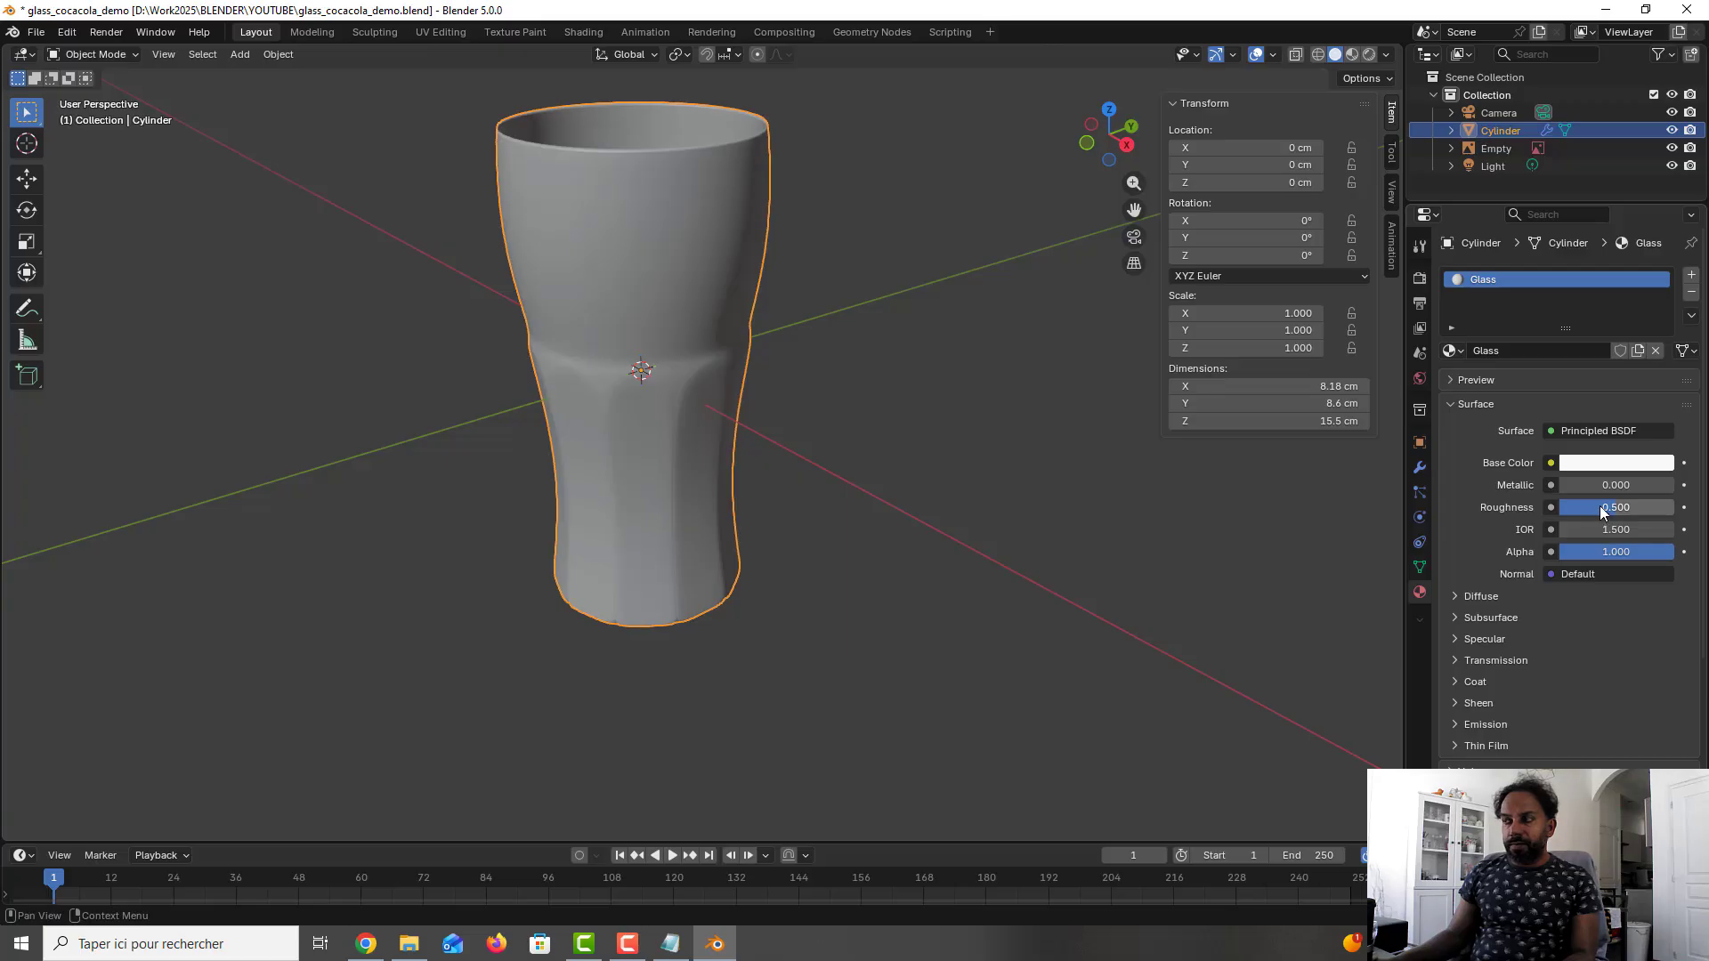
- Set the Glass material's roughness to 0.02 and its IOR to 1.45
click(1601, 509)
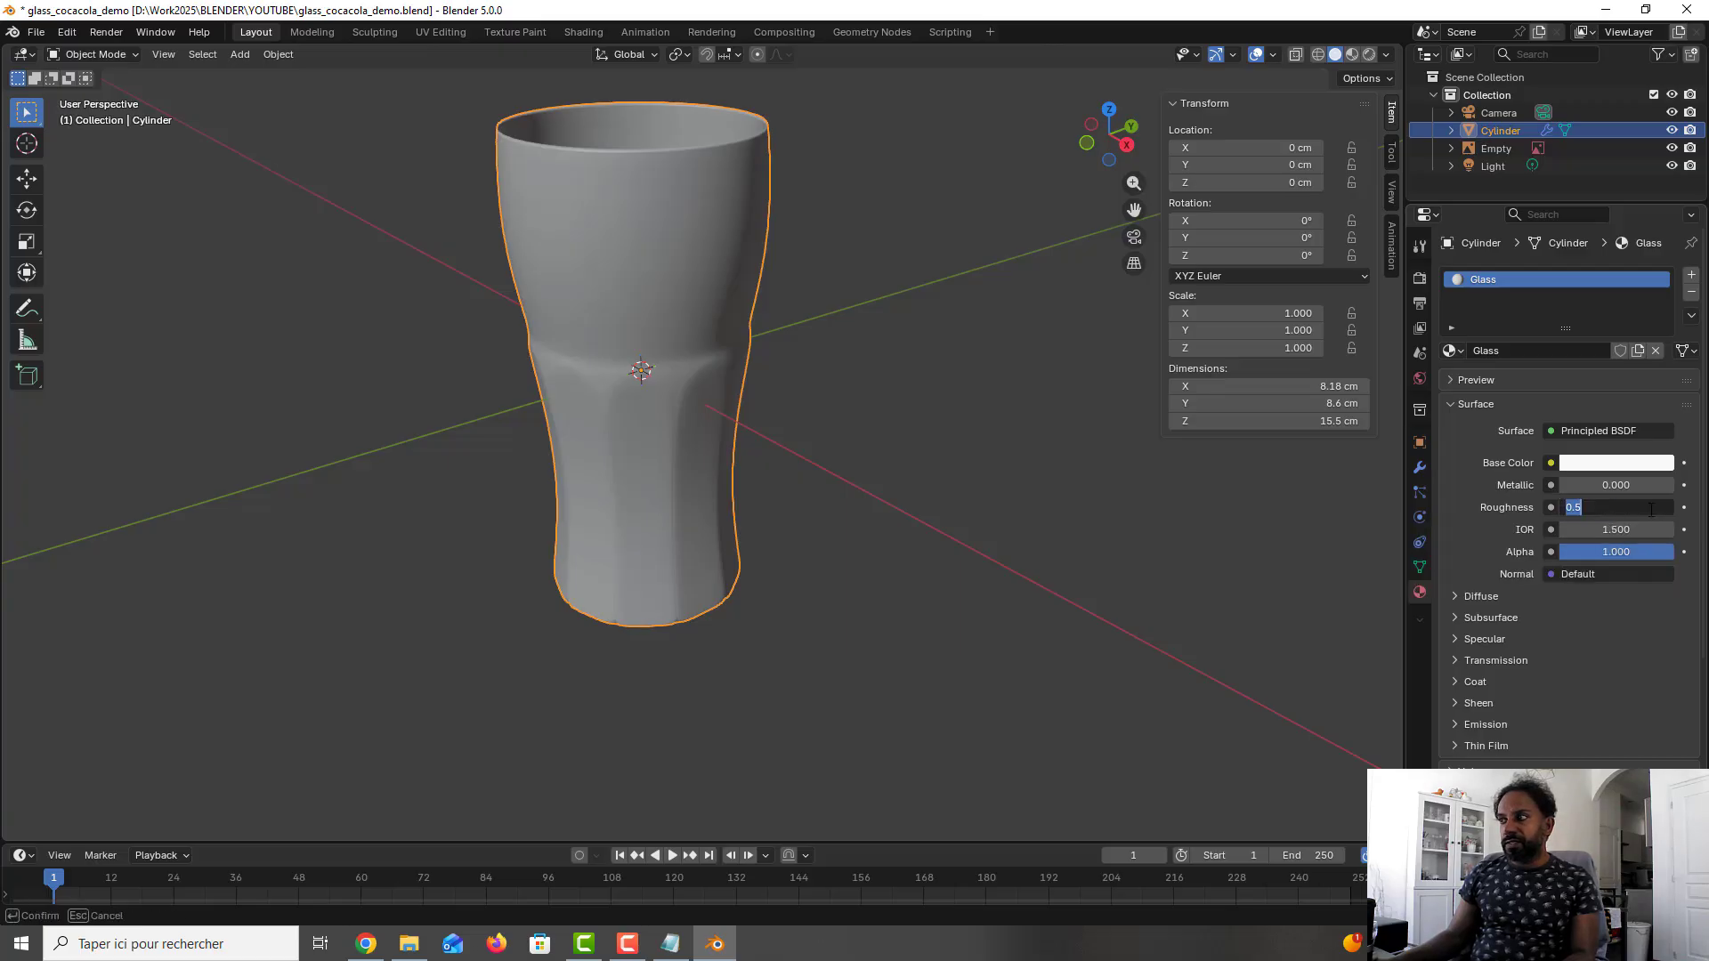
text(0.02)
key(Return)
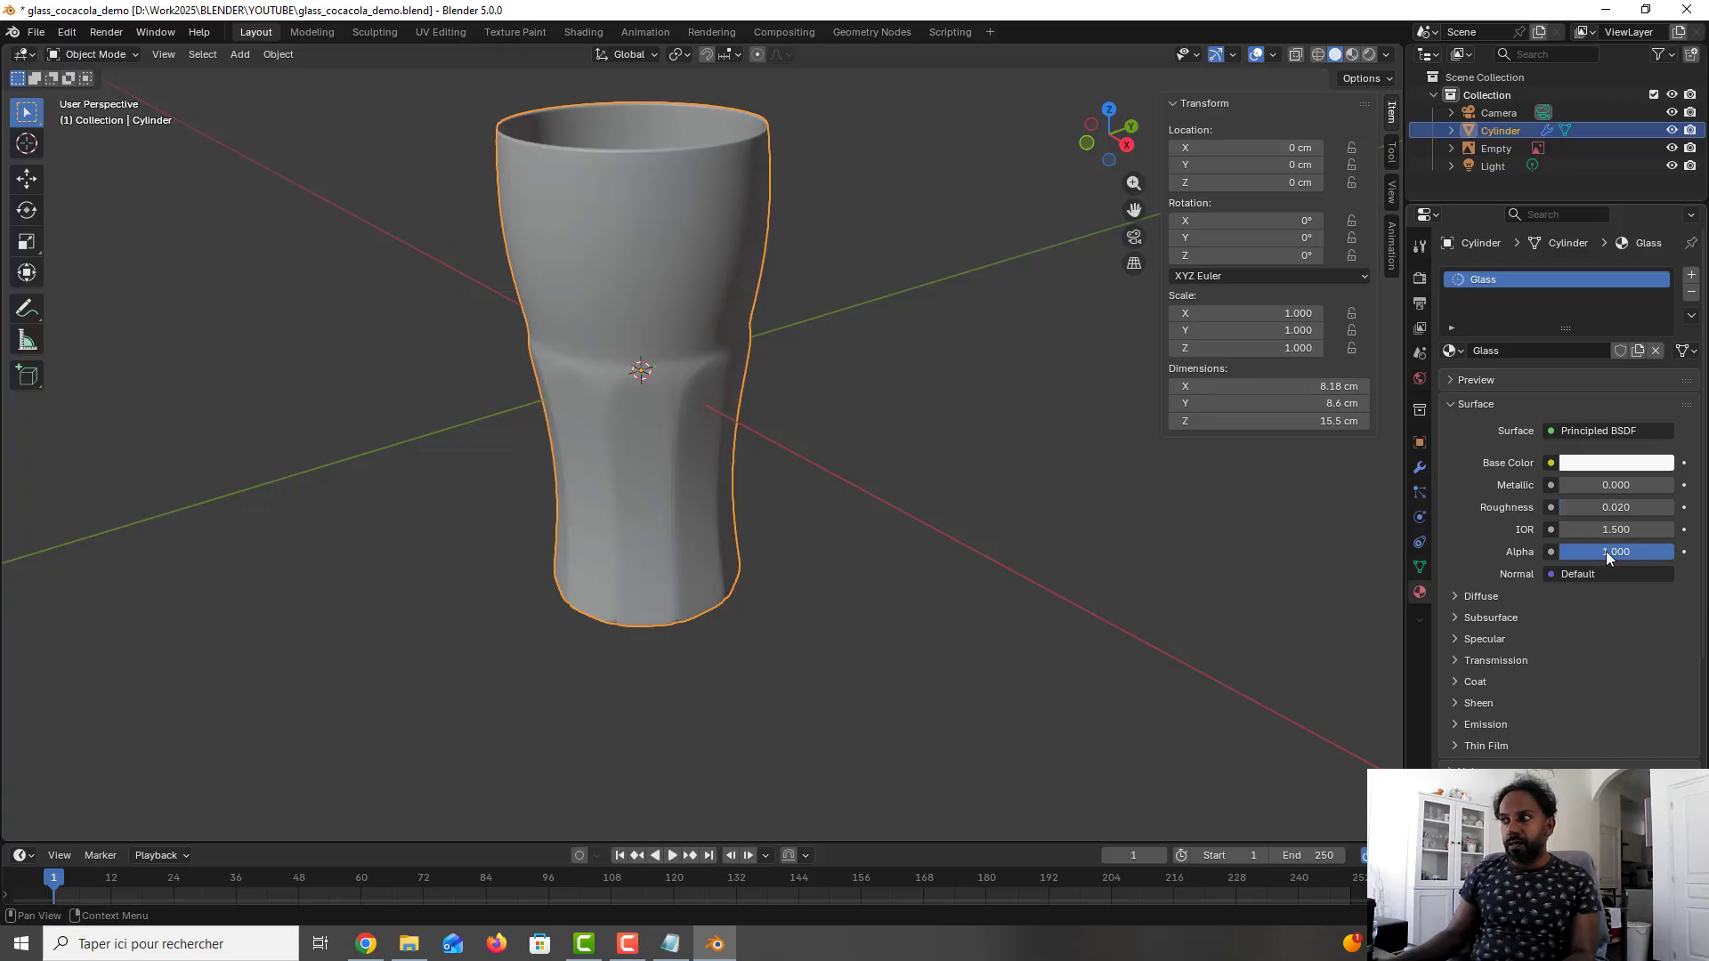
click(1663, 526)
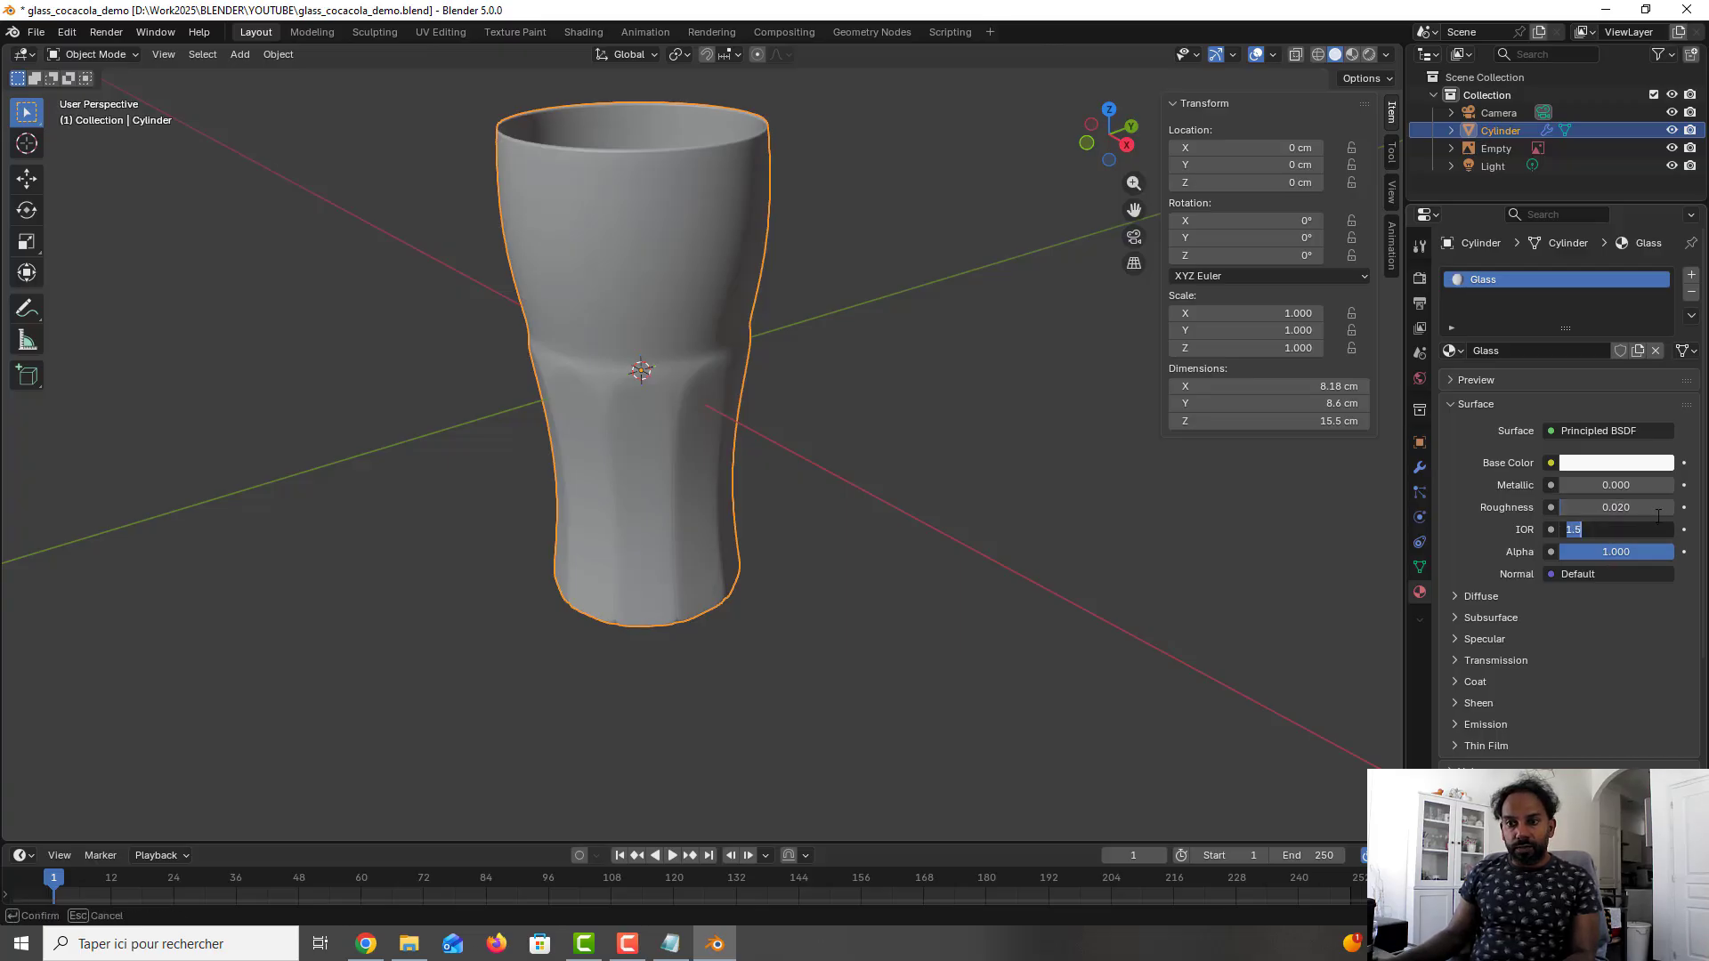
text(1)
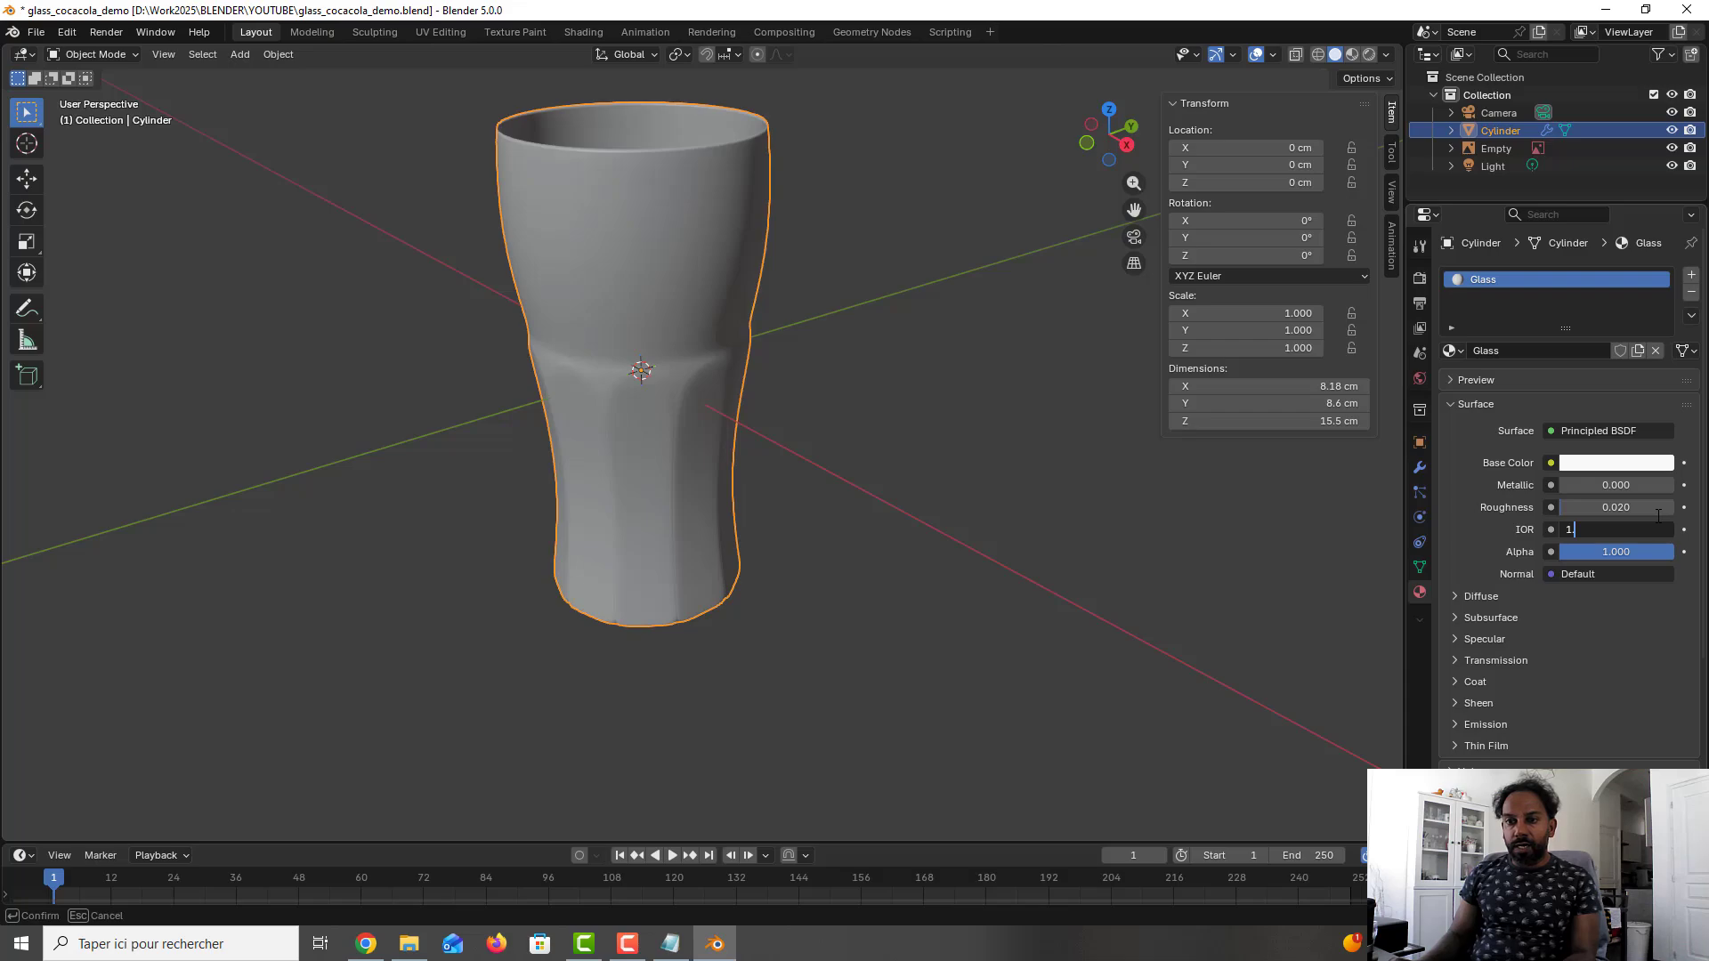
key(Return)
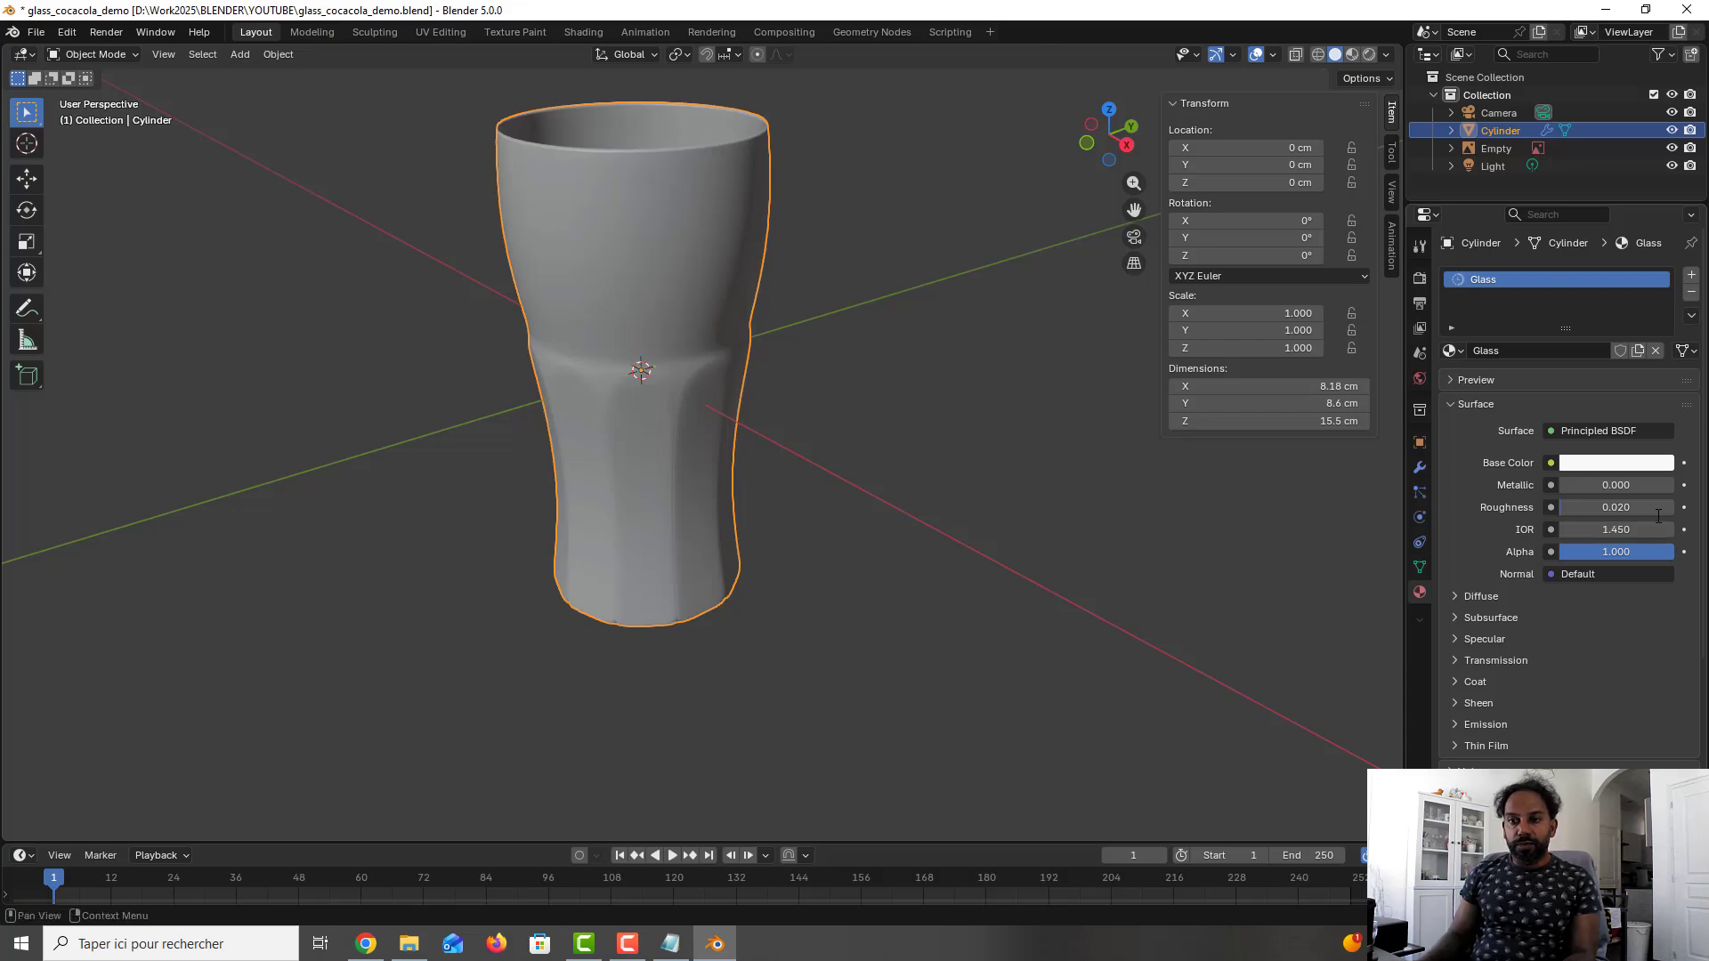
- Set the Glass material's transmission weight to 1
click(1481, 662)
click(1636, 687)
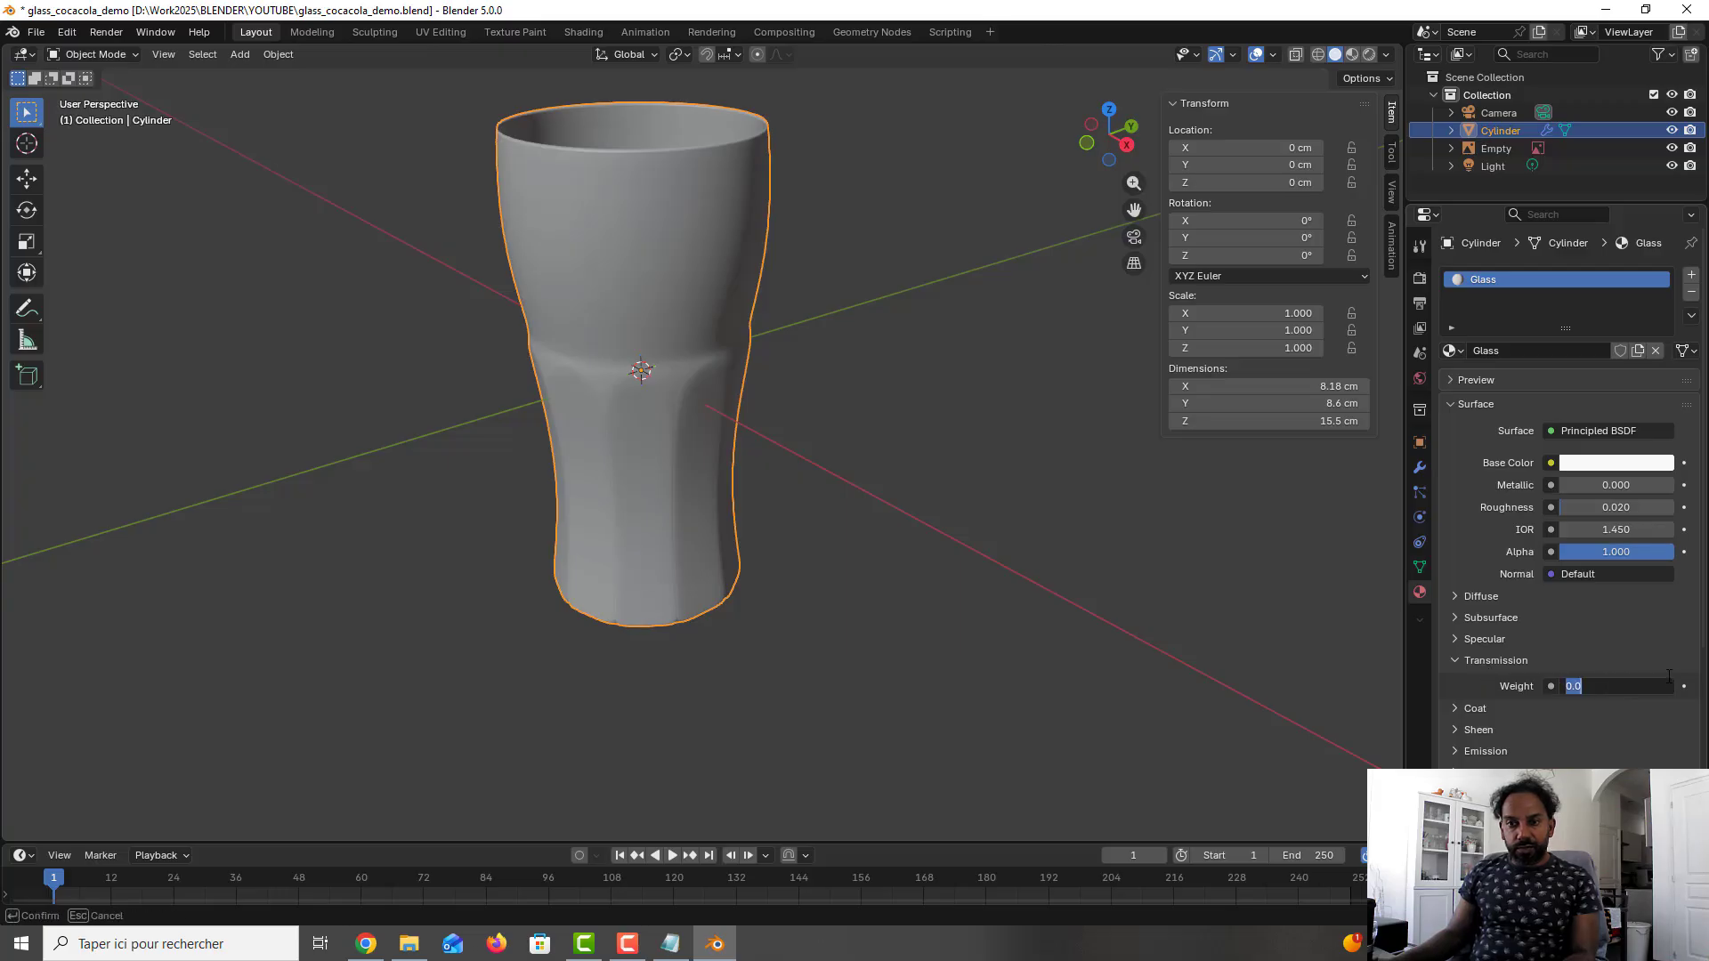
text(1)
key(Return)
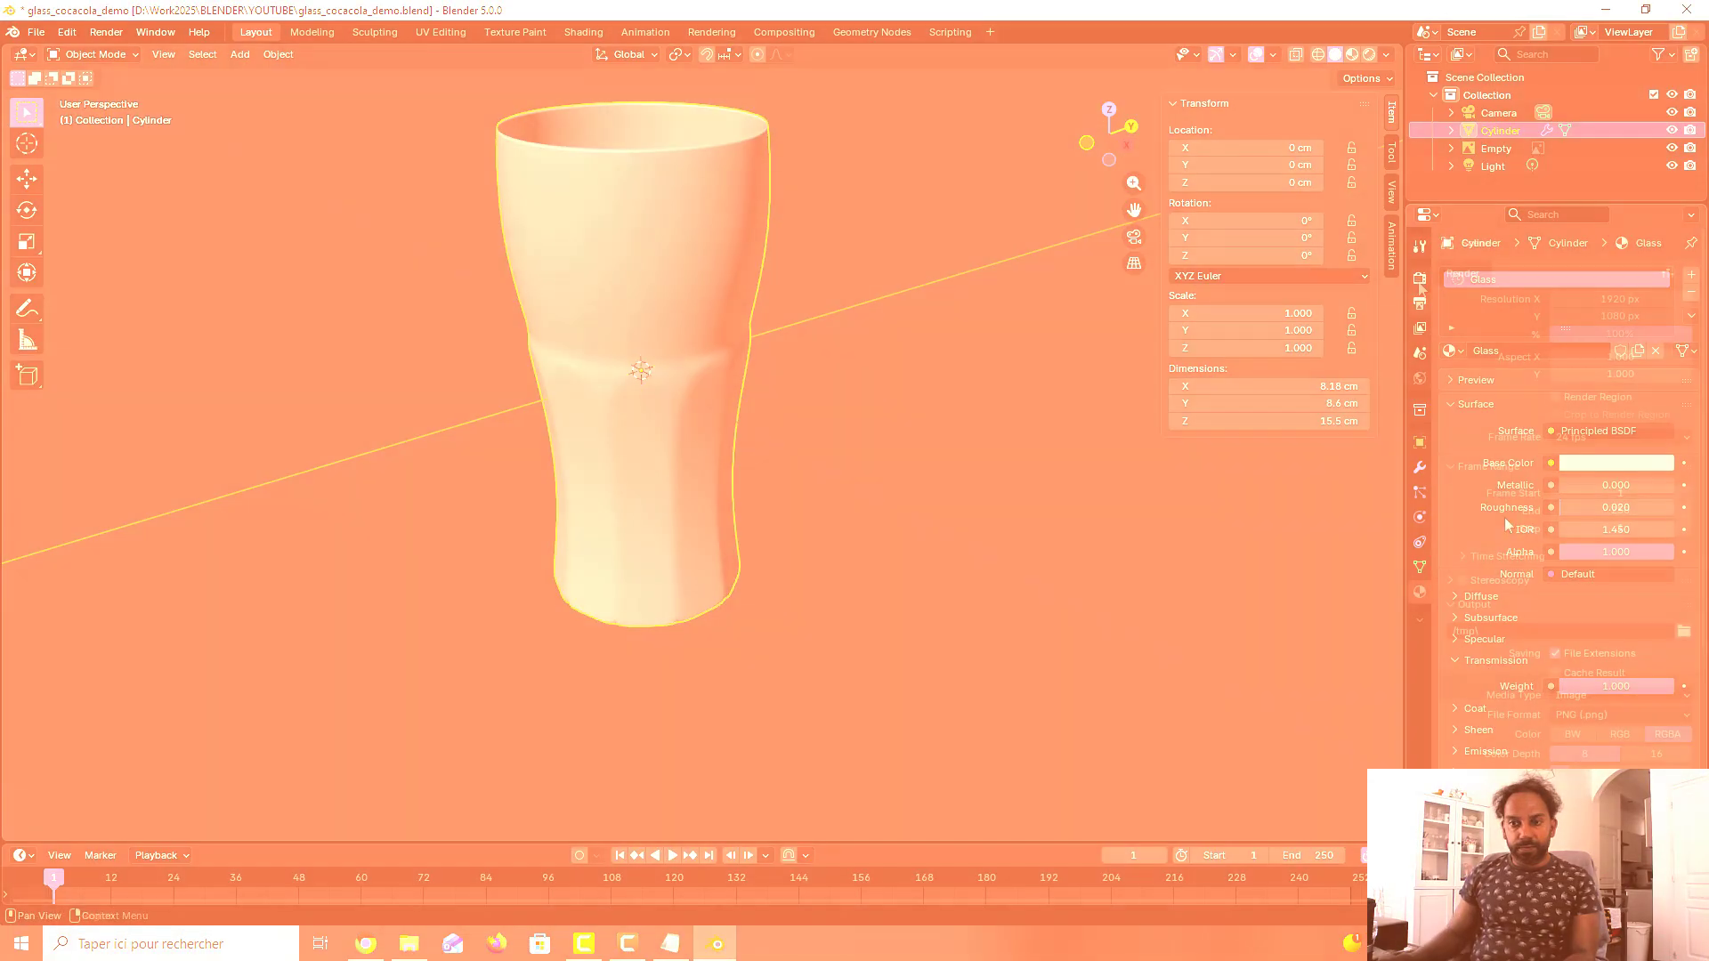
- Enable raytracing for the EEVEE render engine, save the file, and preview the material on the glass
click(1419, 280)
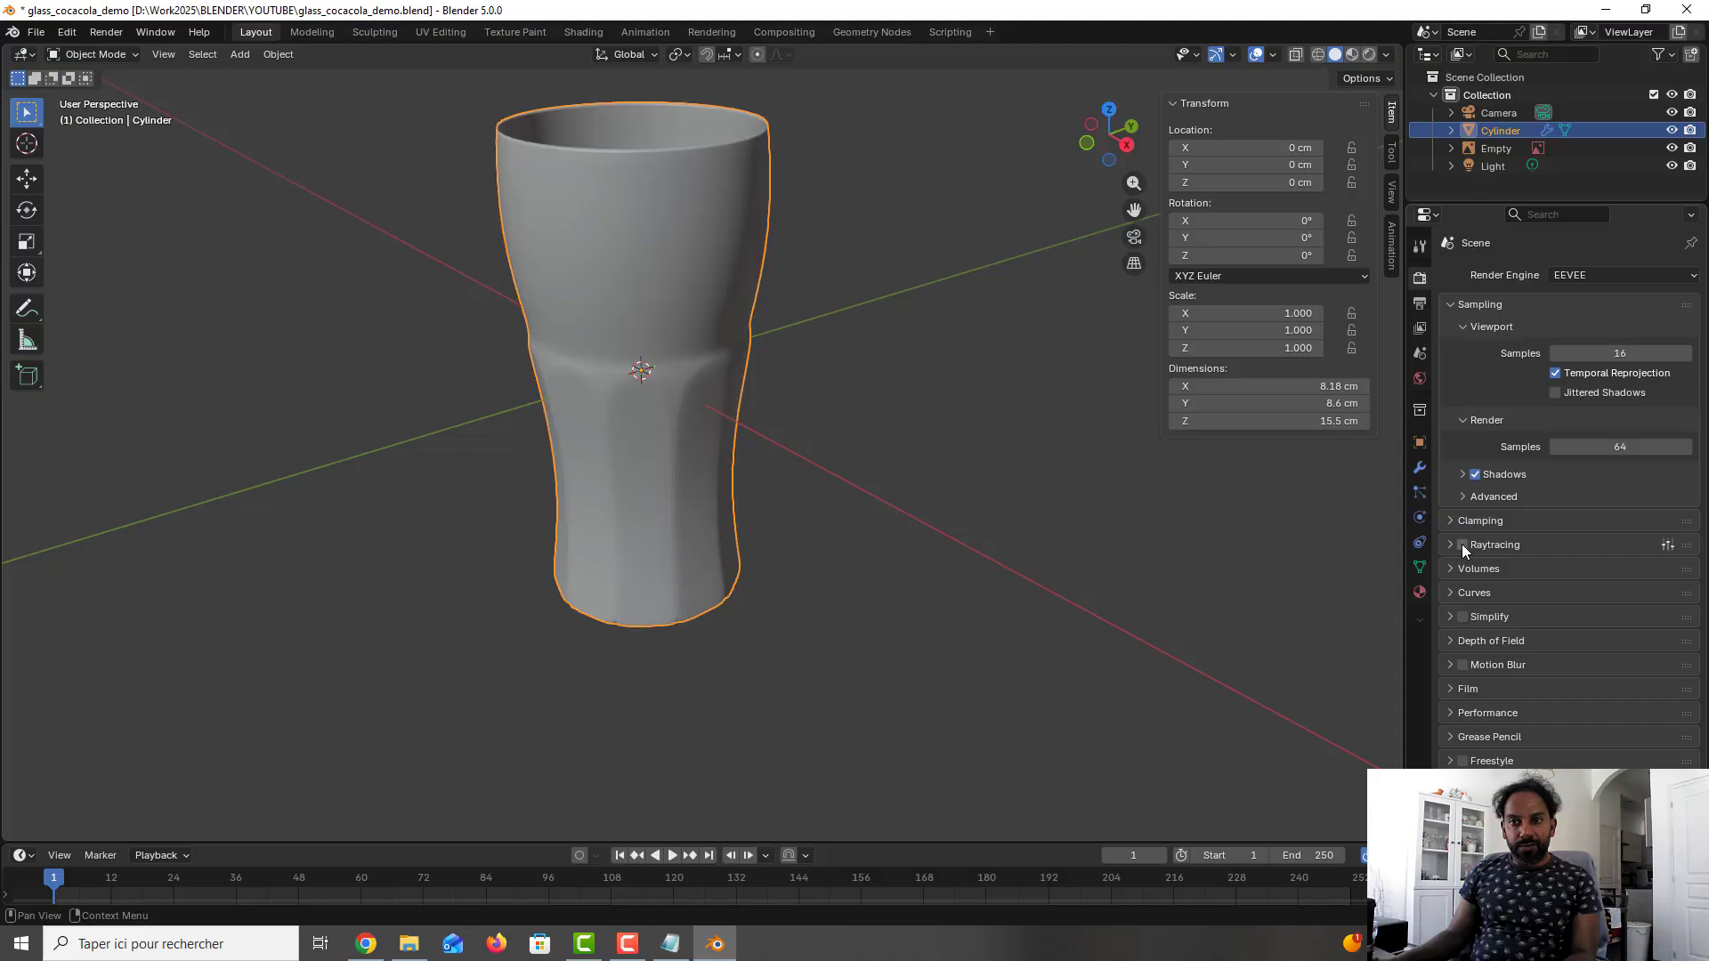
click(1462, 544)
key(ctrl+s)
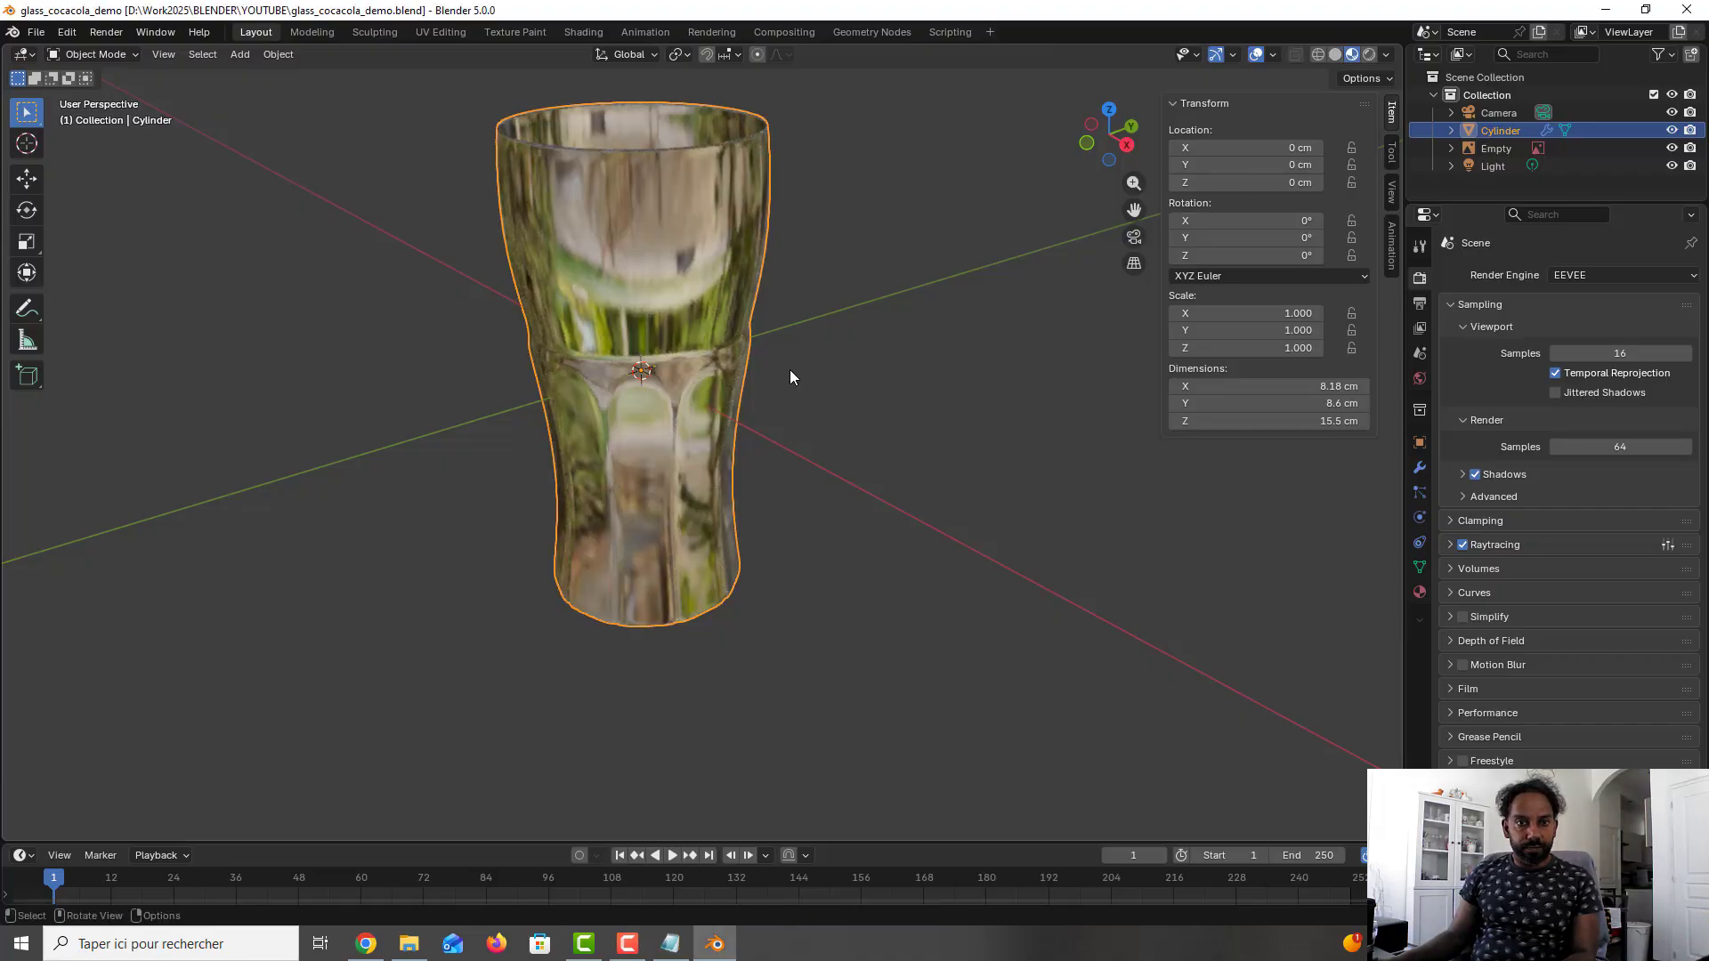
mouse_move(785, 386)
middle_down()
mouse_move(732, 457)
mouse_move(724, 507)
mouse_move(765, 390)
middle_up()
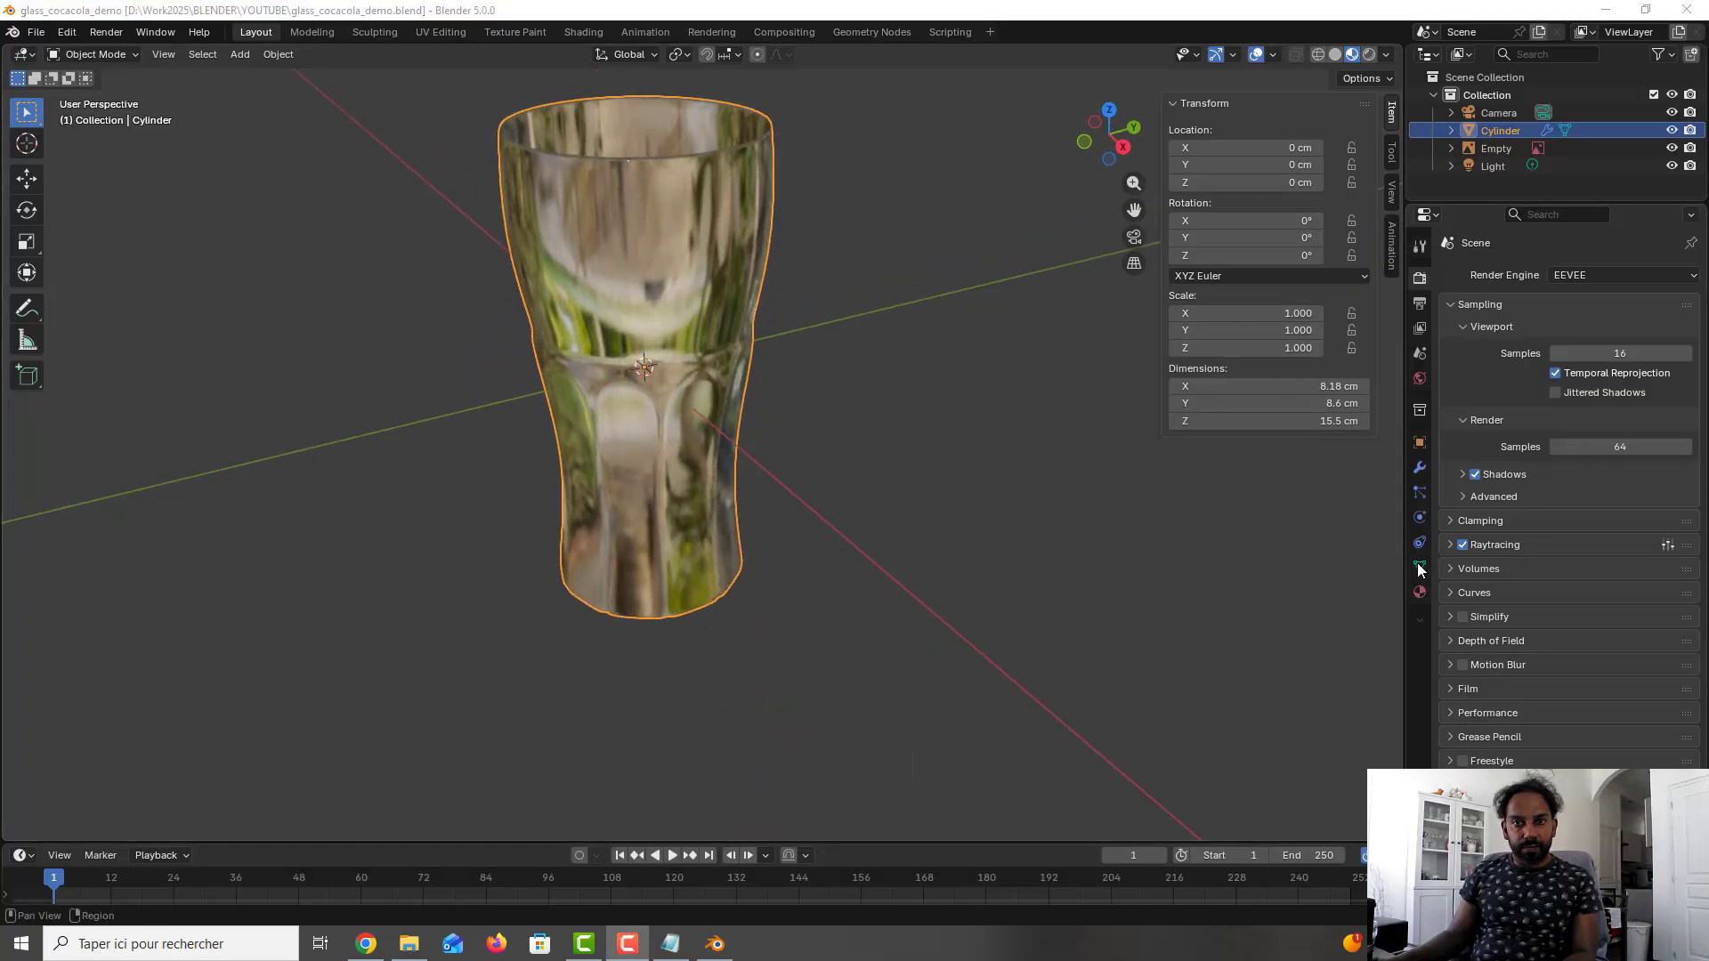
- Use glasshouse_interior_1k.hdr as the world's environment texture, save the file, and view the glass in rendered shading
click(1419, 592)
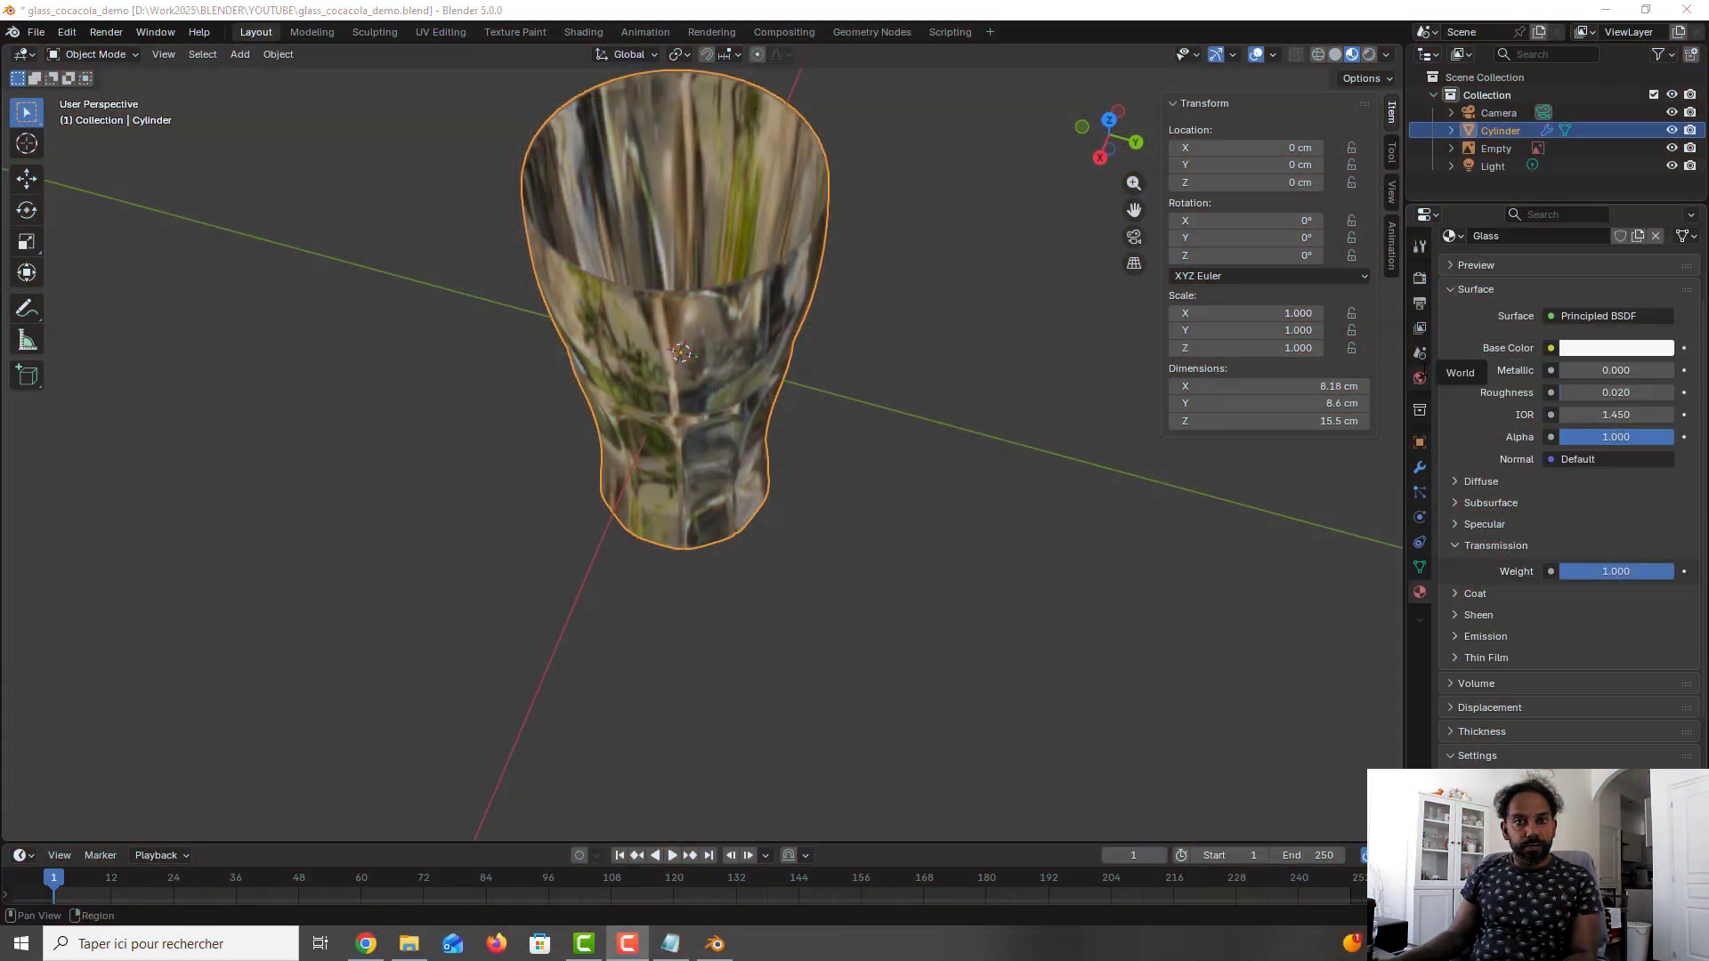
click(1420, 353)
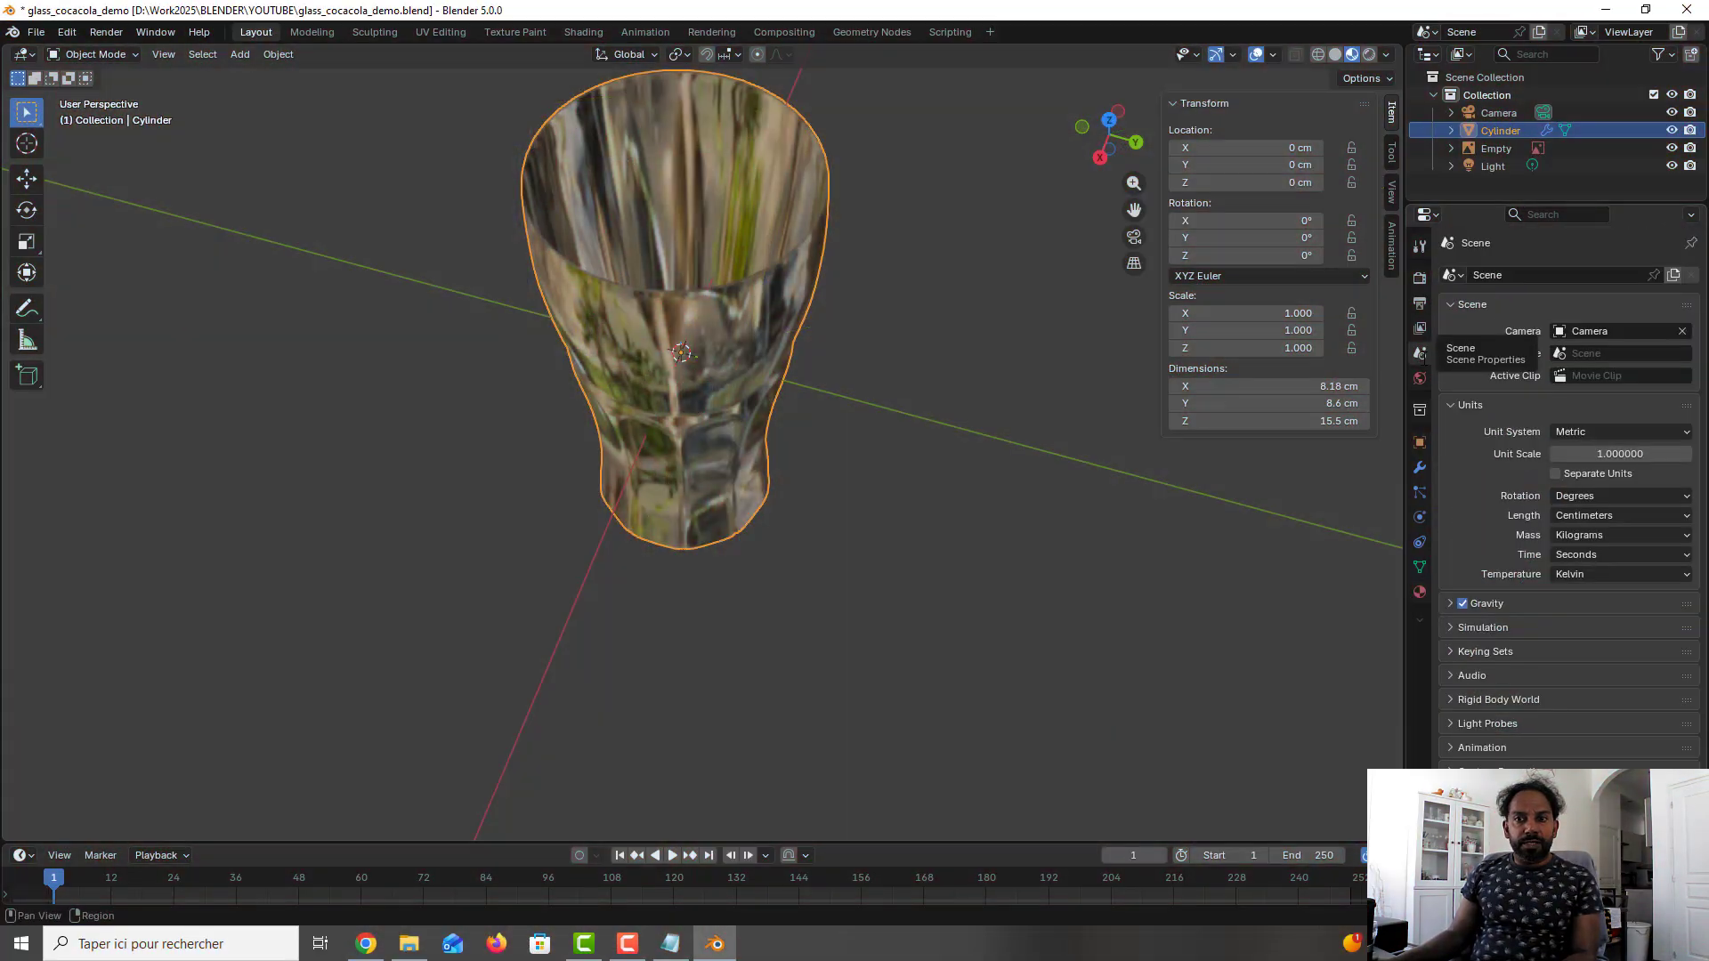
click(1420, 379)
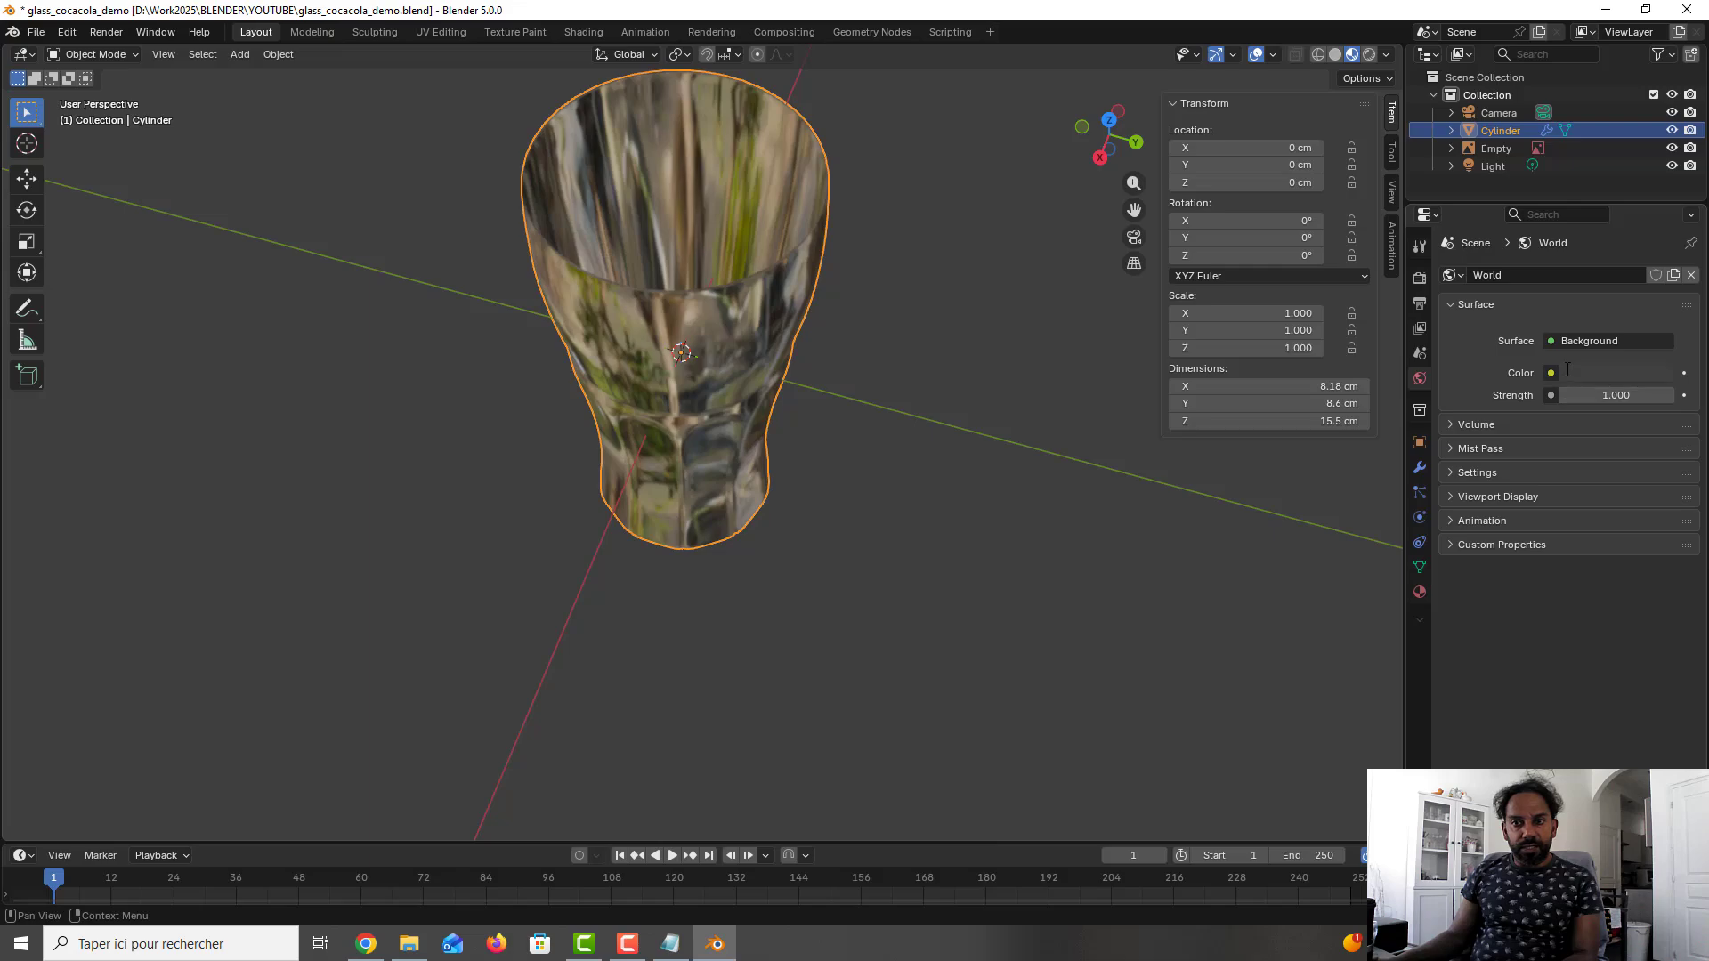
click(1551, 371)
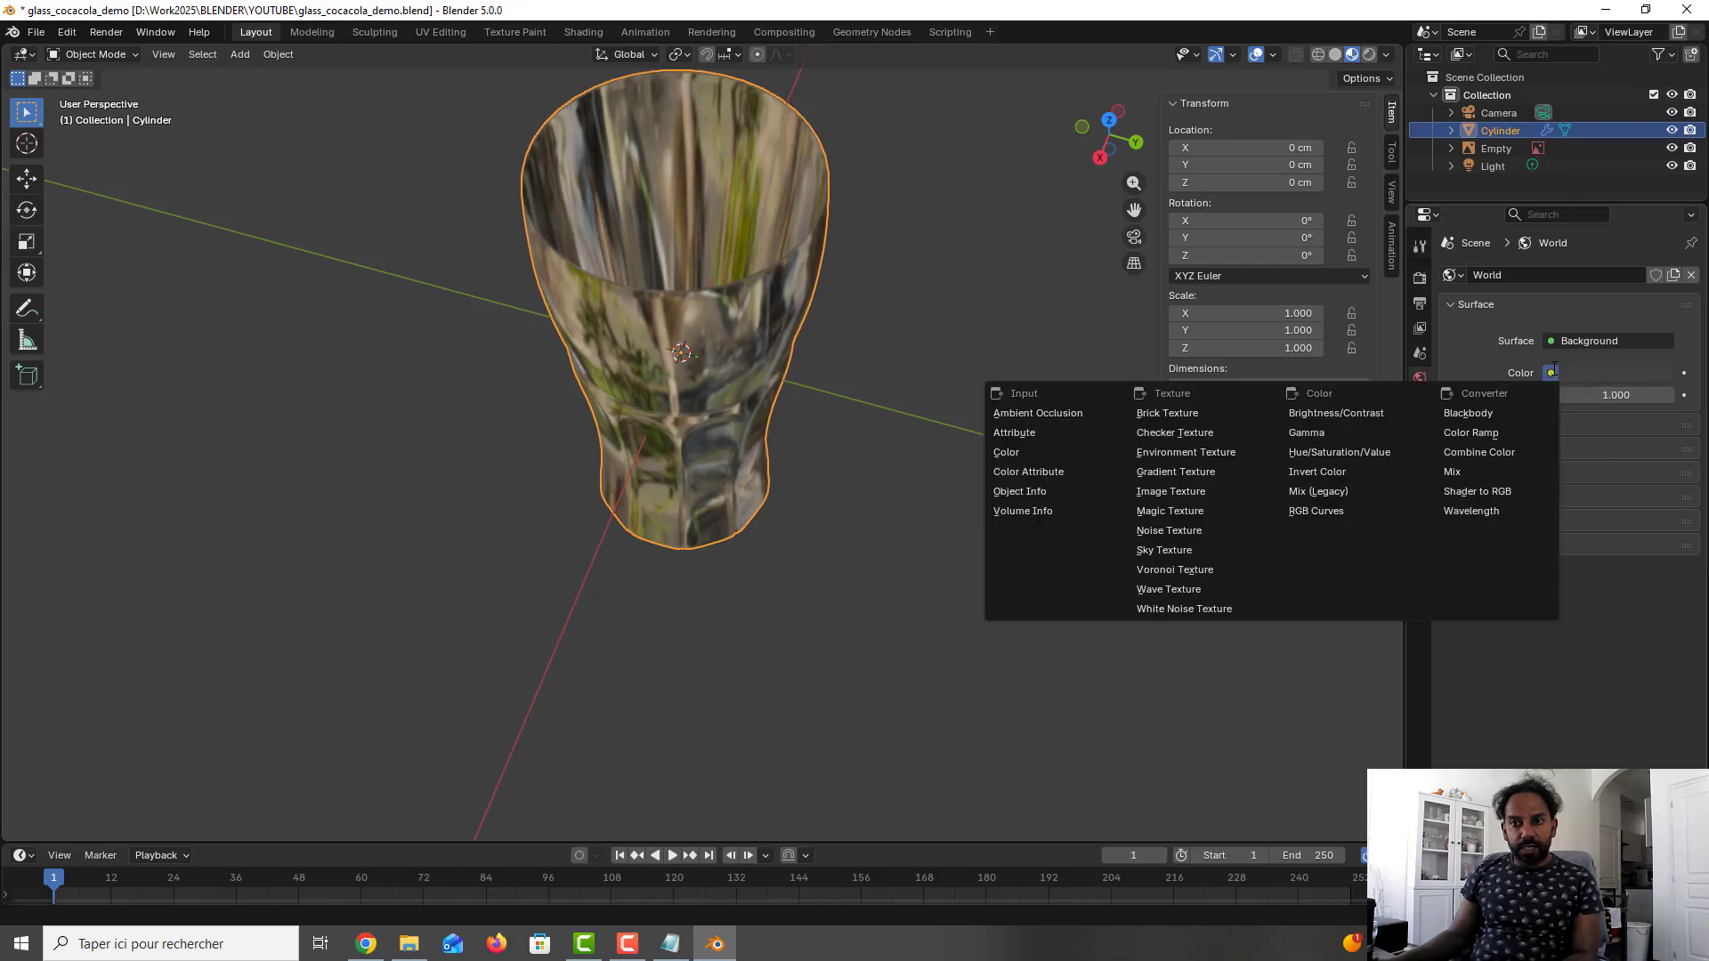
click(1202, 445)
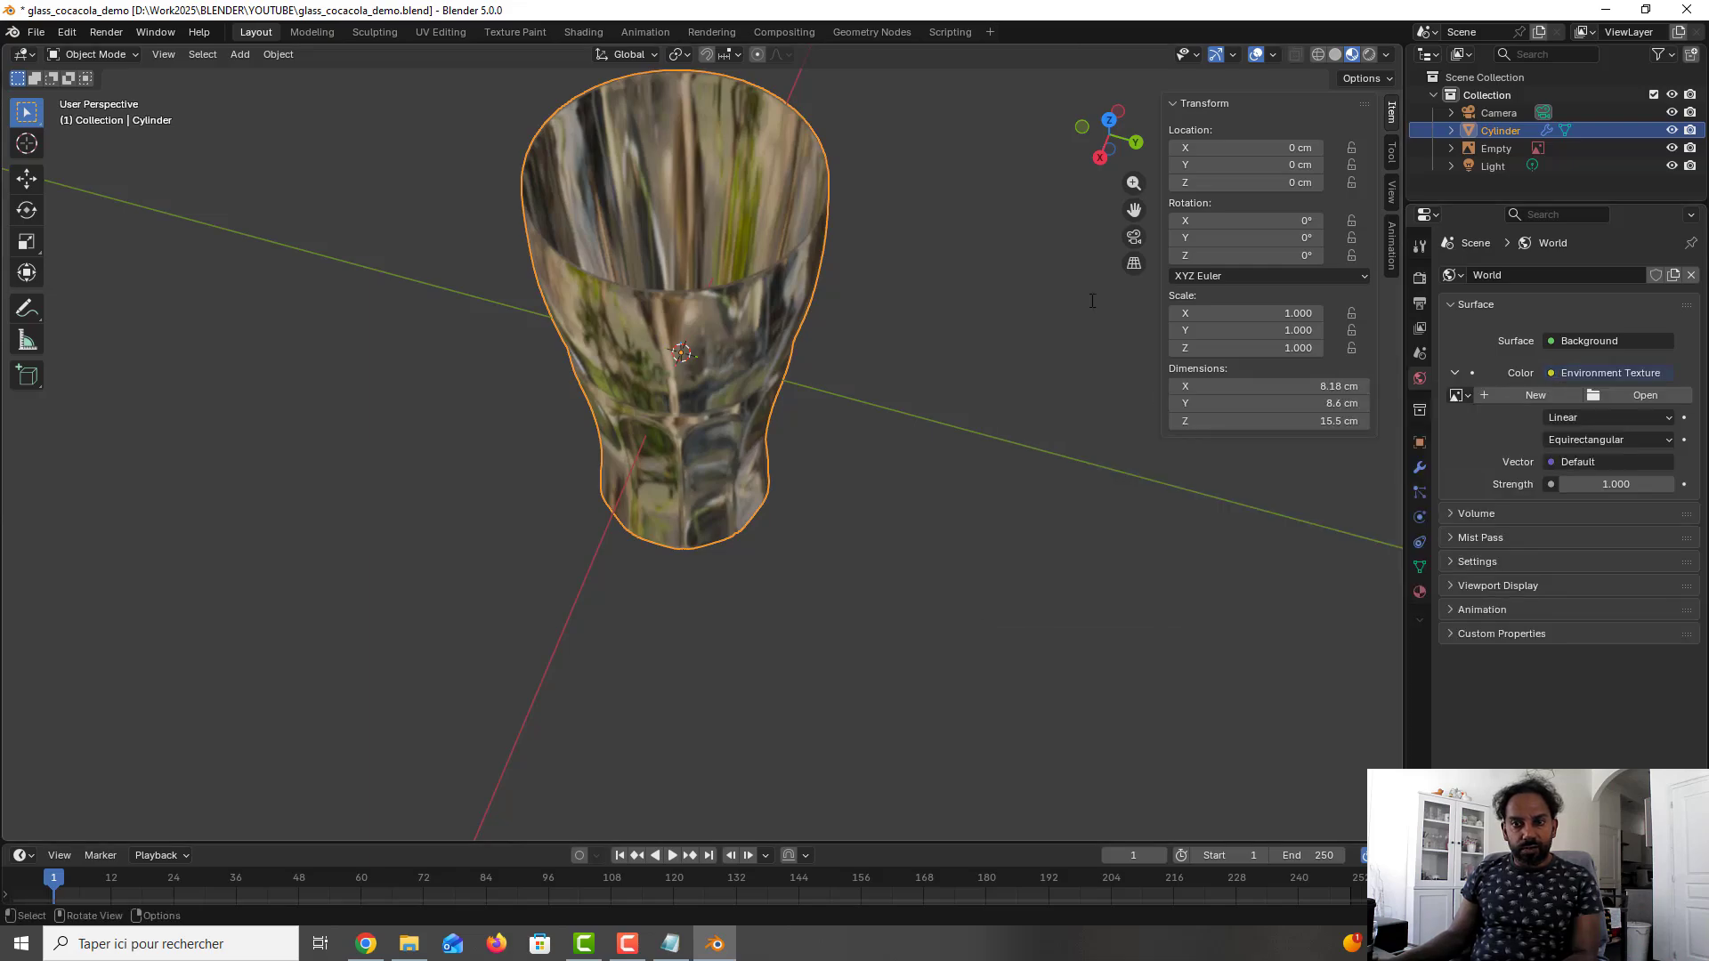
key(ctrl+s)
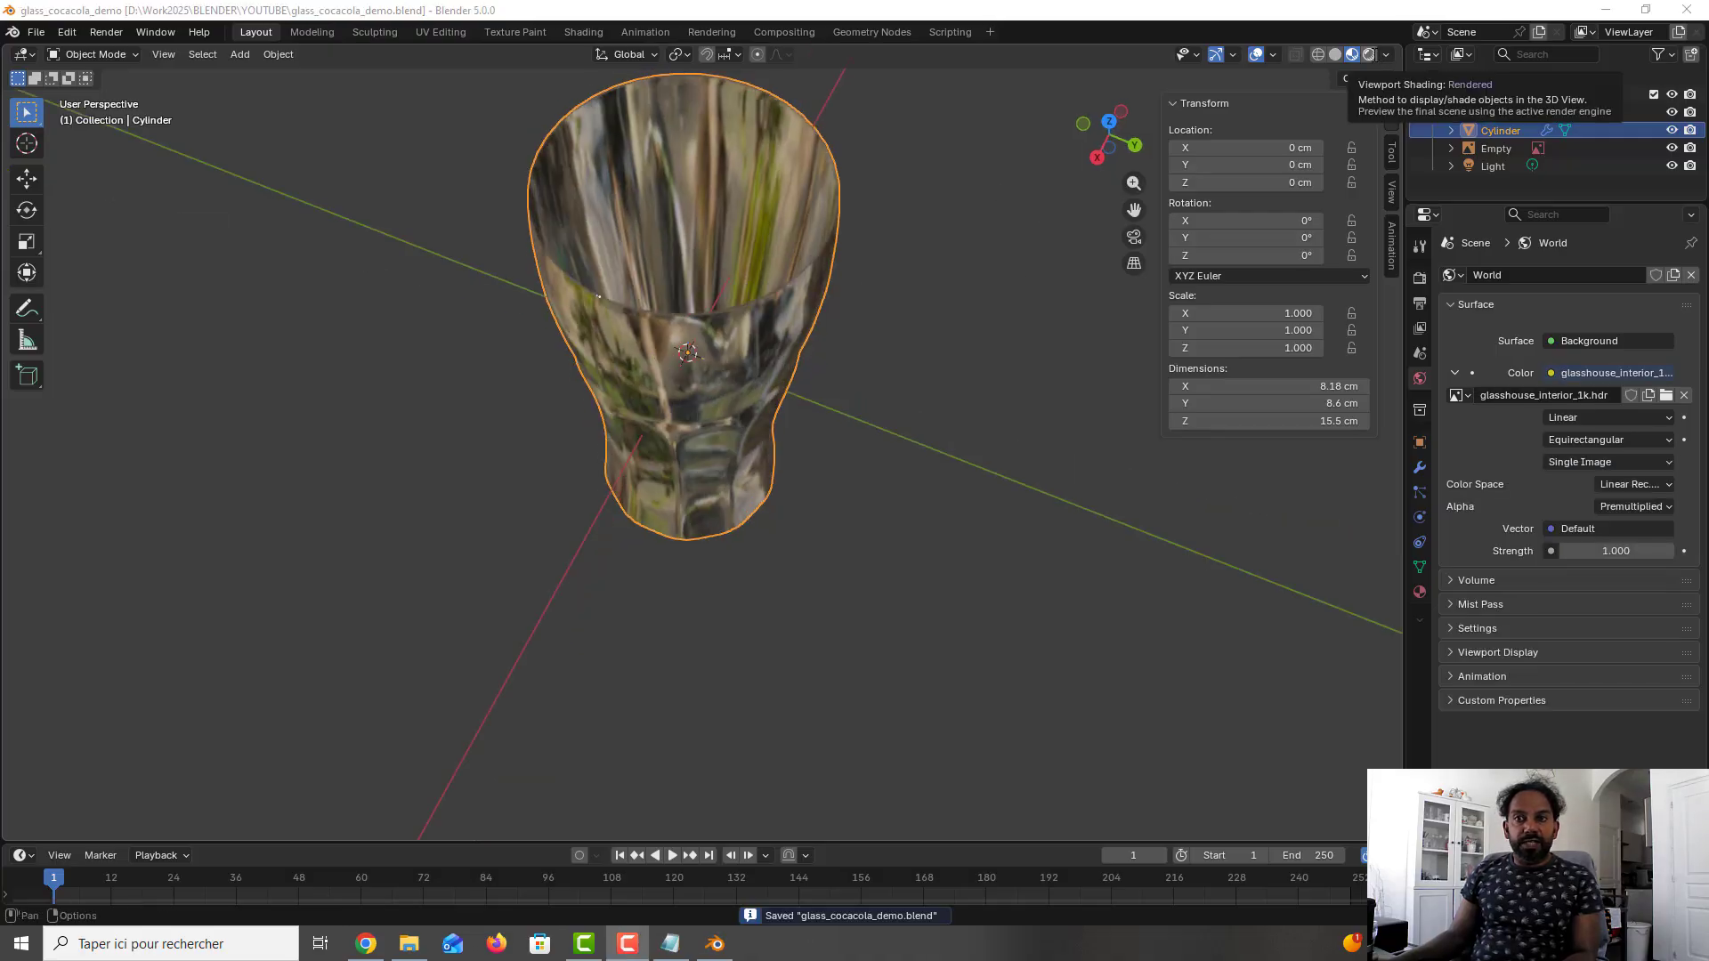
click(1369, 54)
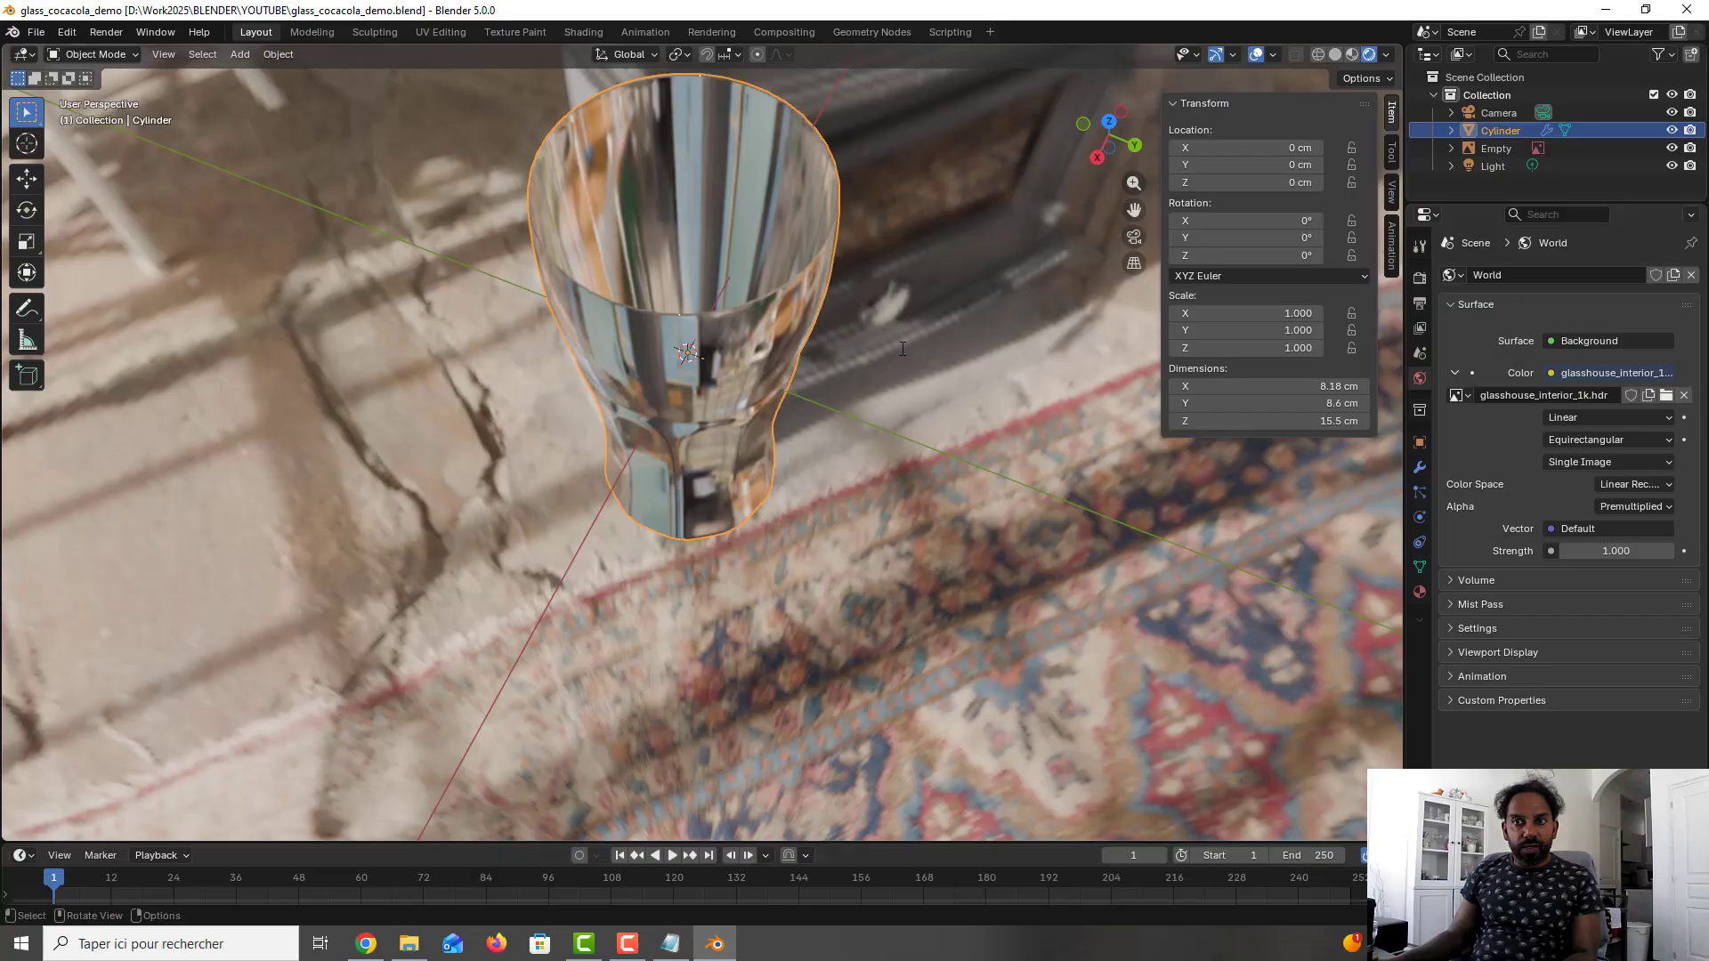
middle_drag(894, 362, 755, 310)
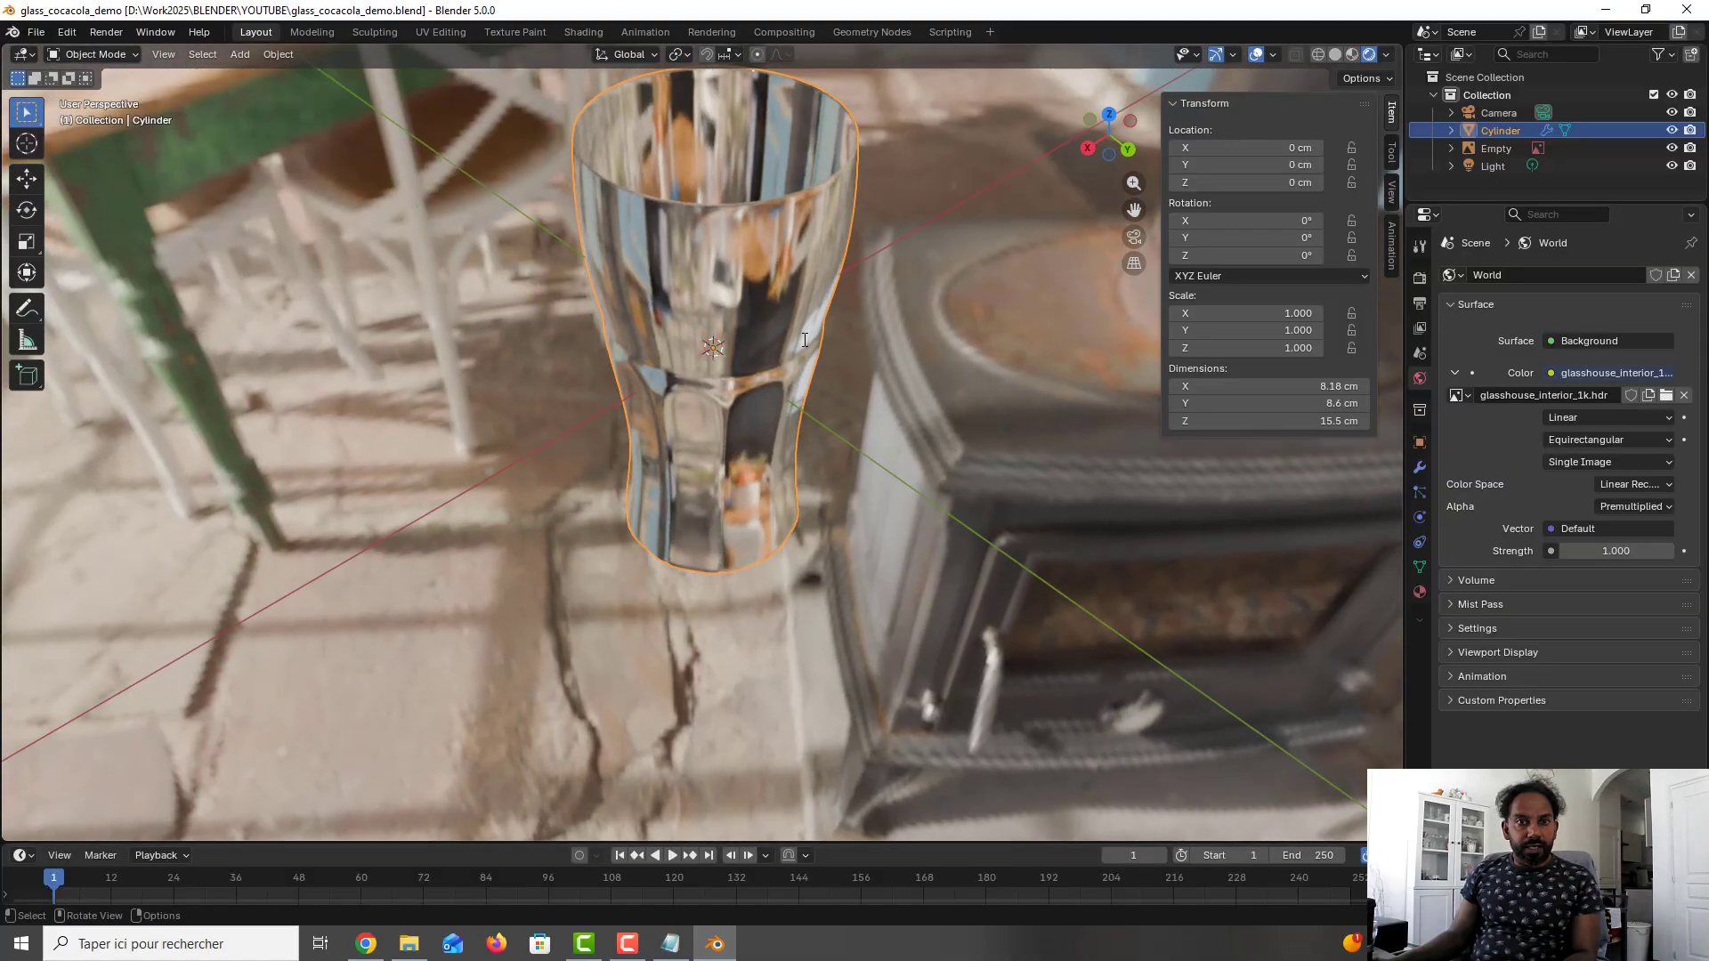
- Set the Glass material's IOR to 1.38 and check the refraction around the glass
click(1419, 592)
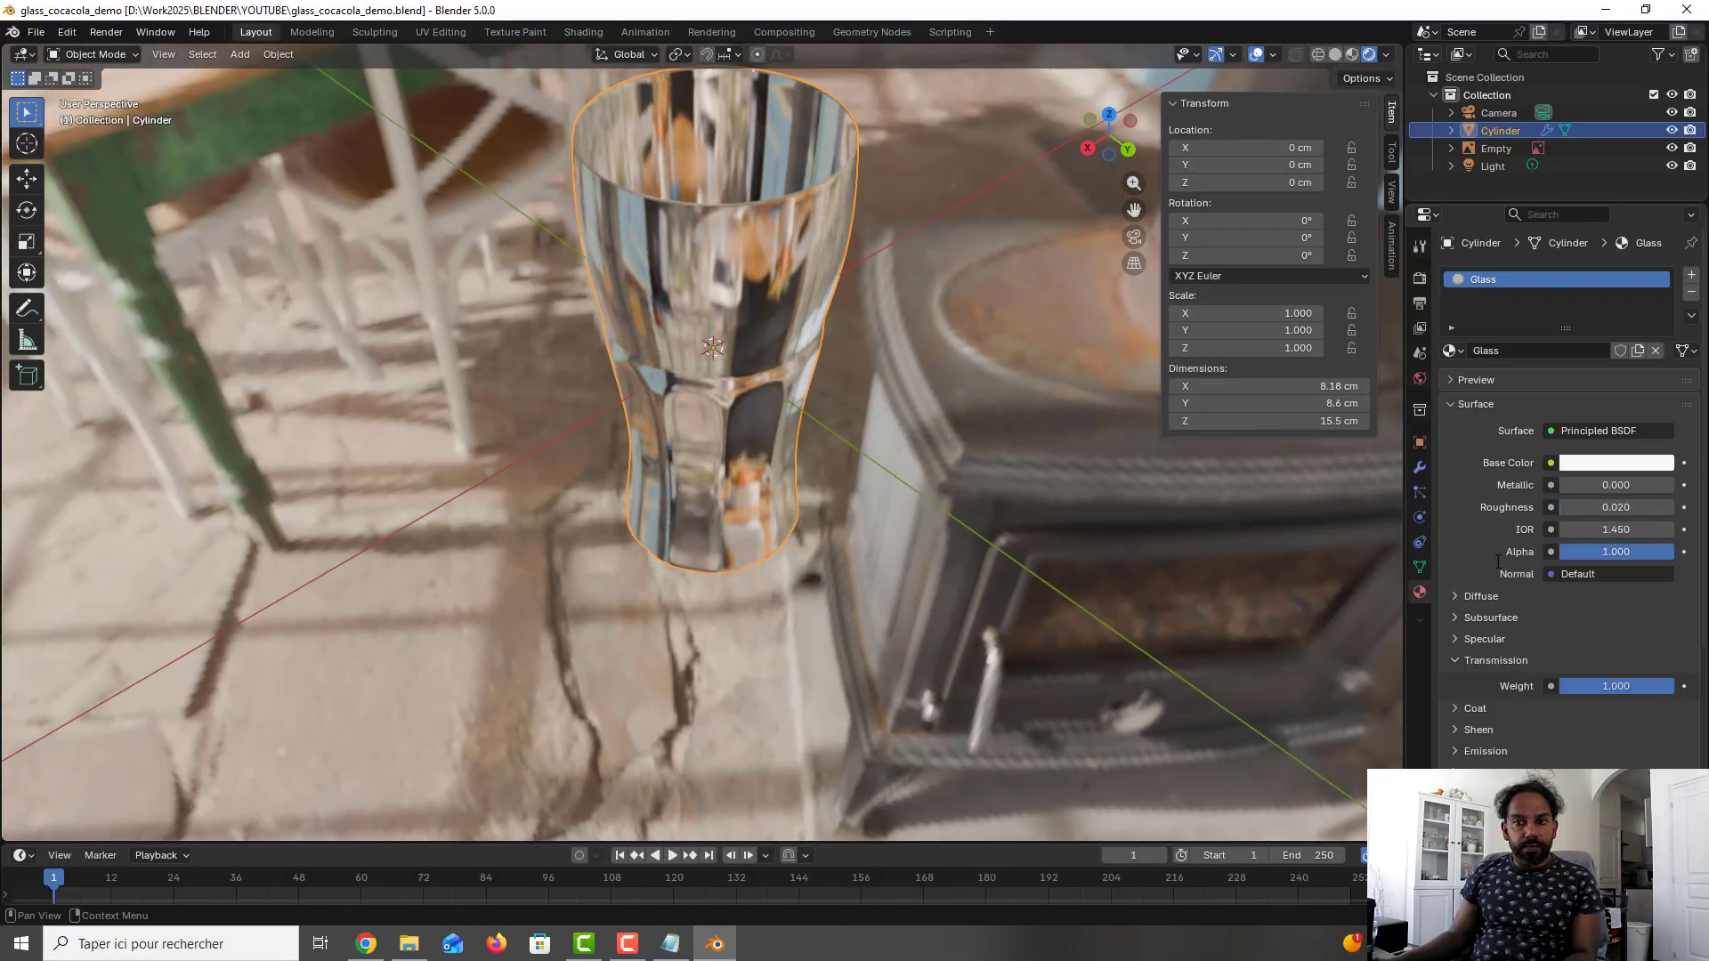
click(1641, 530)
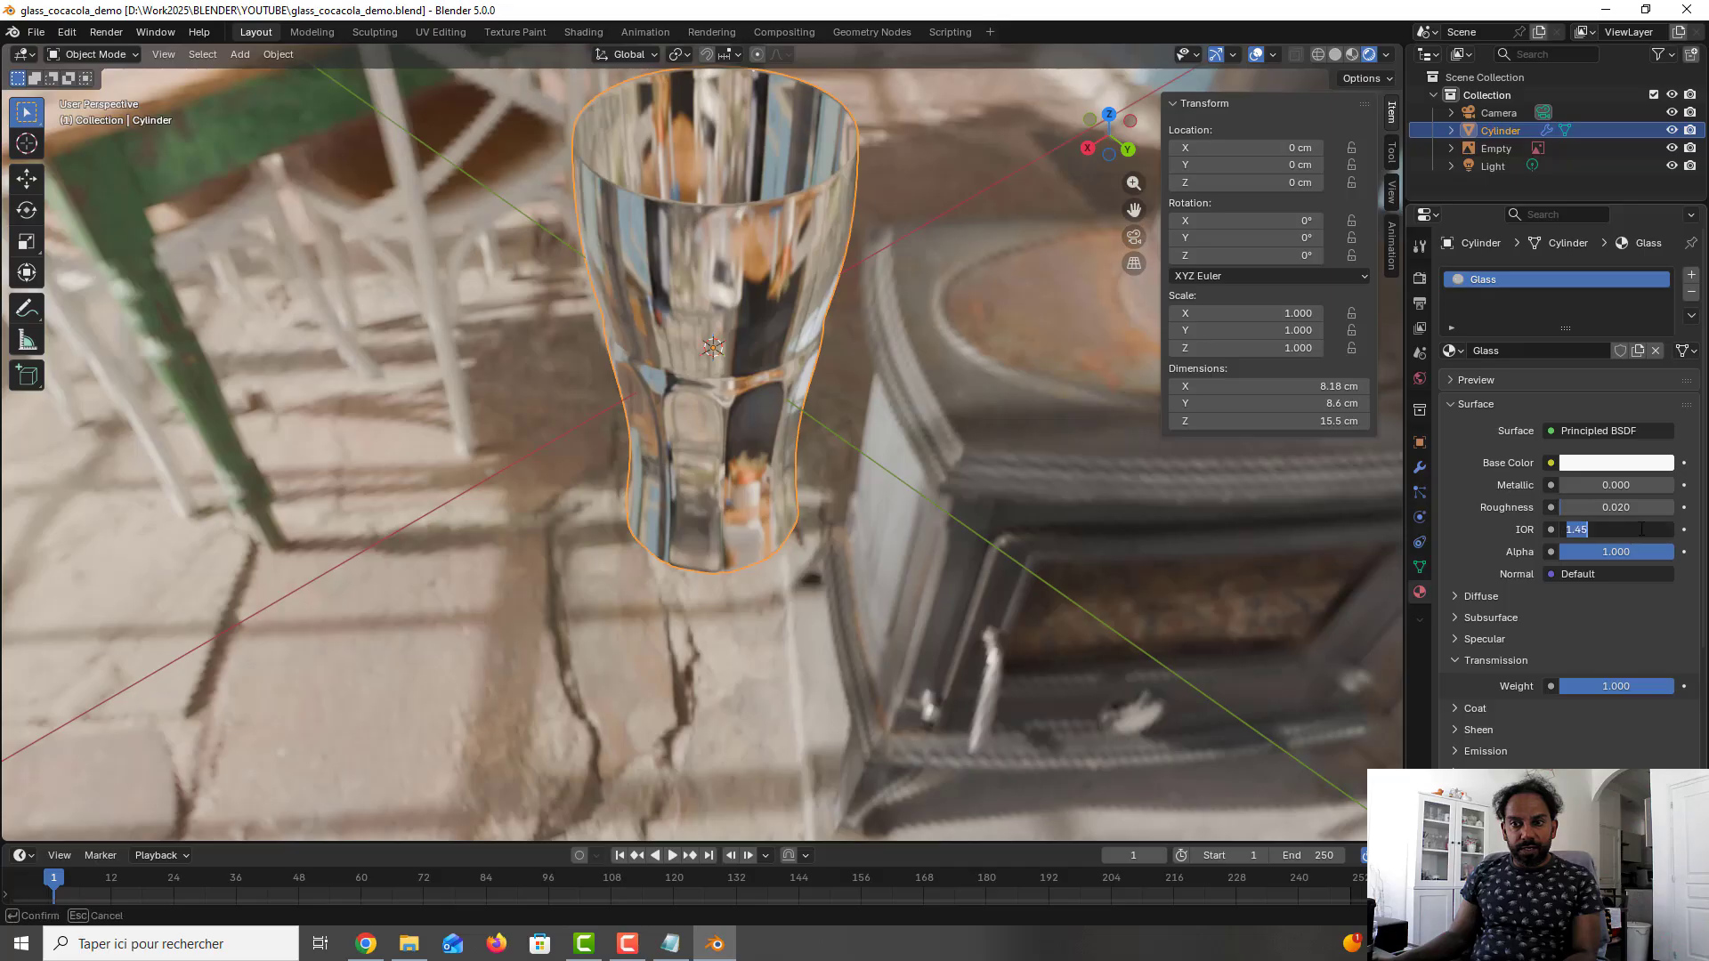
text(1)
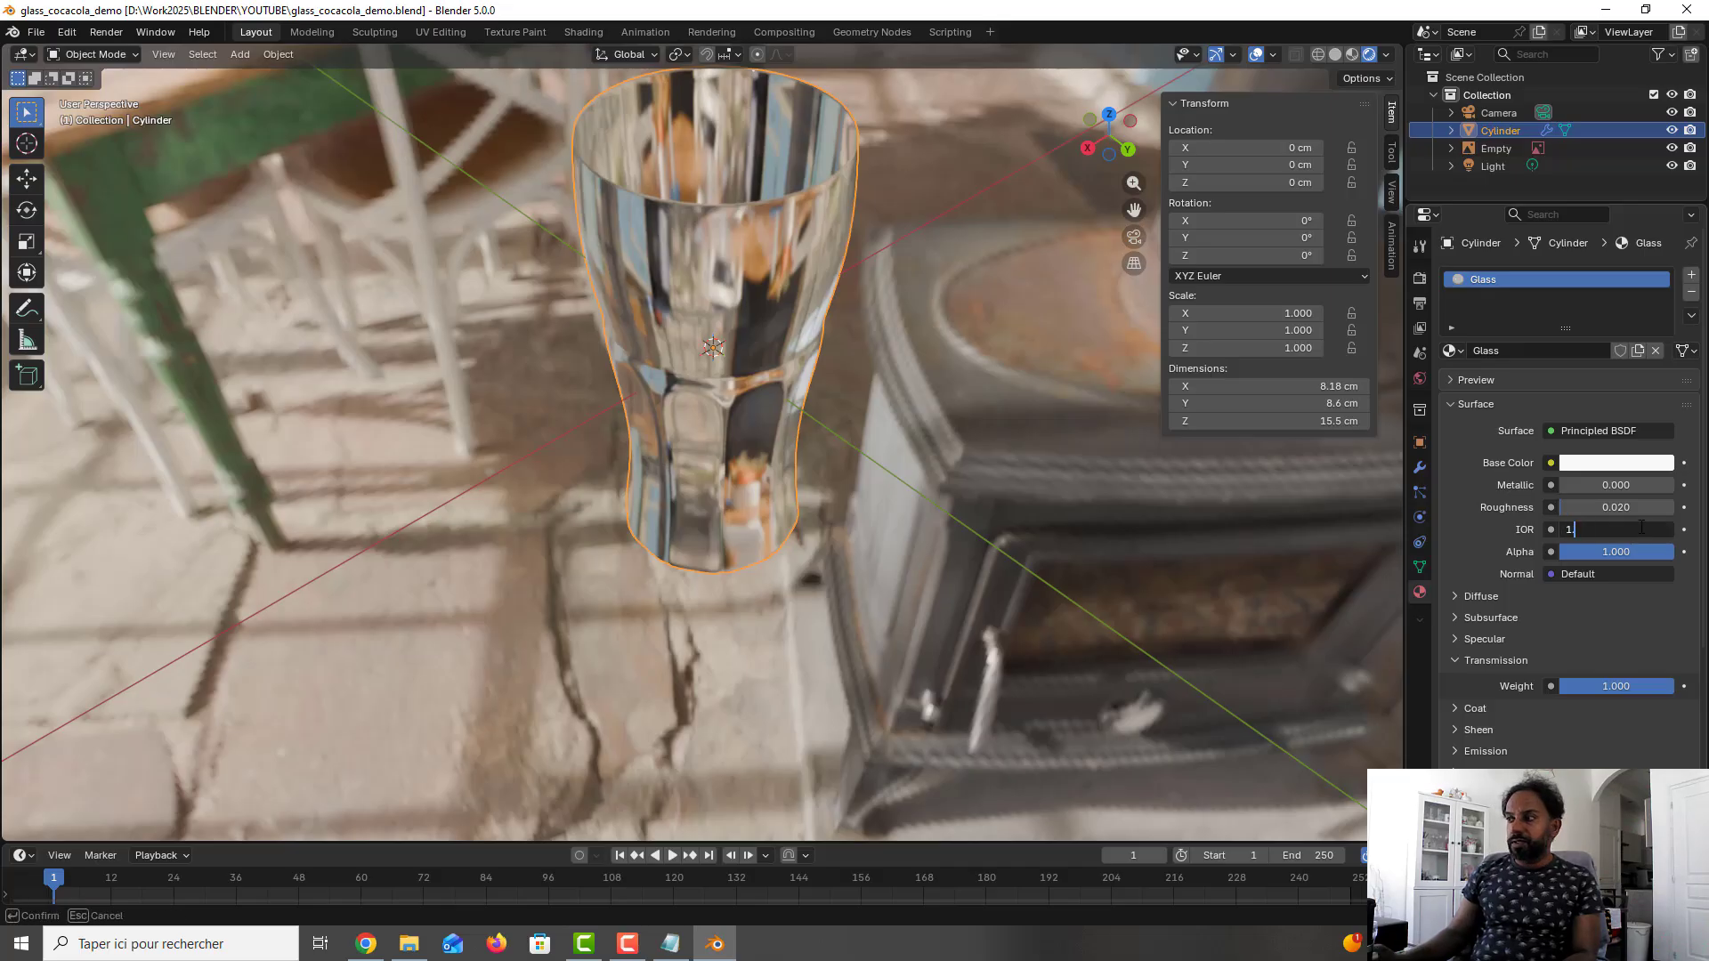
text(.38)
key(Return)
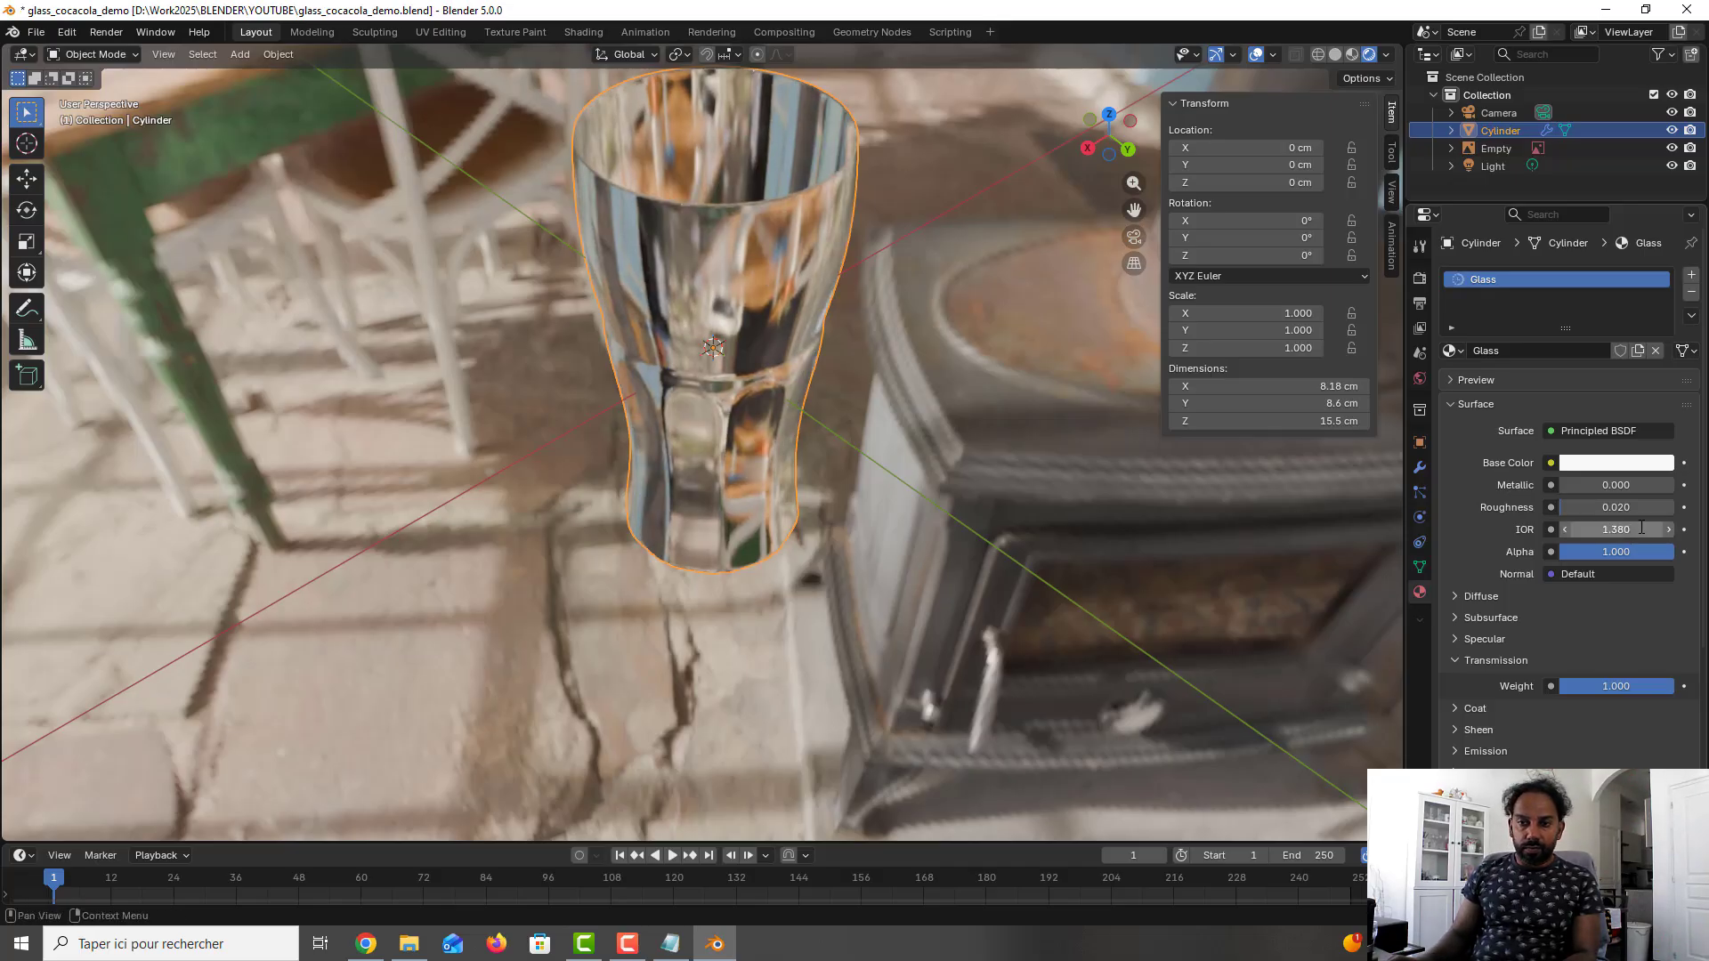
middle_drag(890, 366, 861, 330)
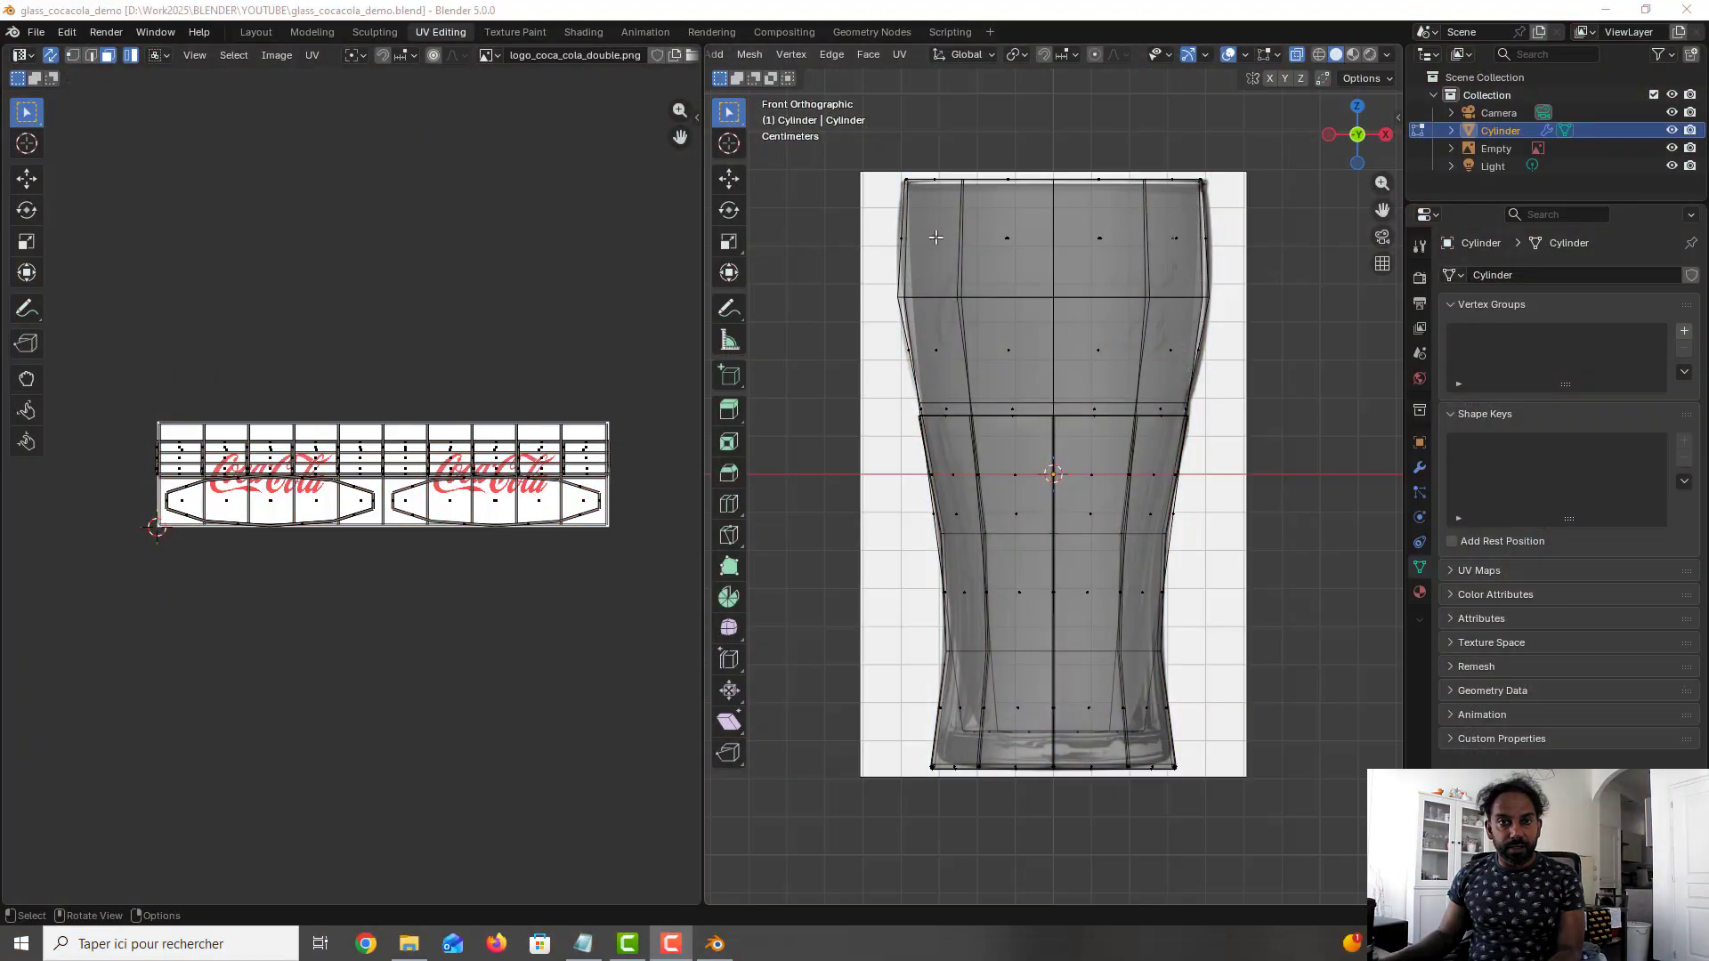
- Select all faces of the glass and unwrap their UVs with Cylinder Projection
click(935, 237)
key(a)
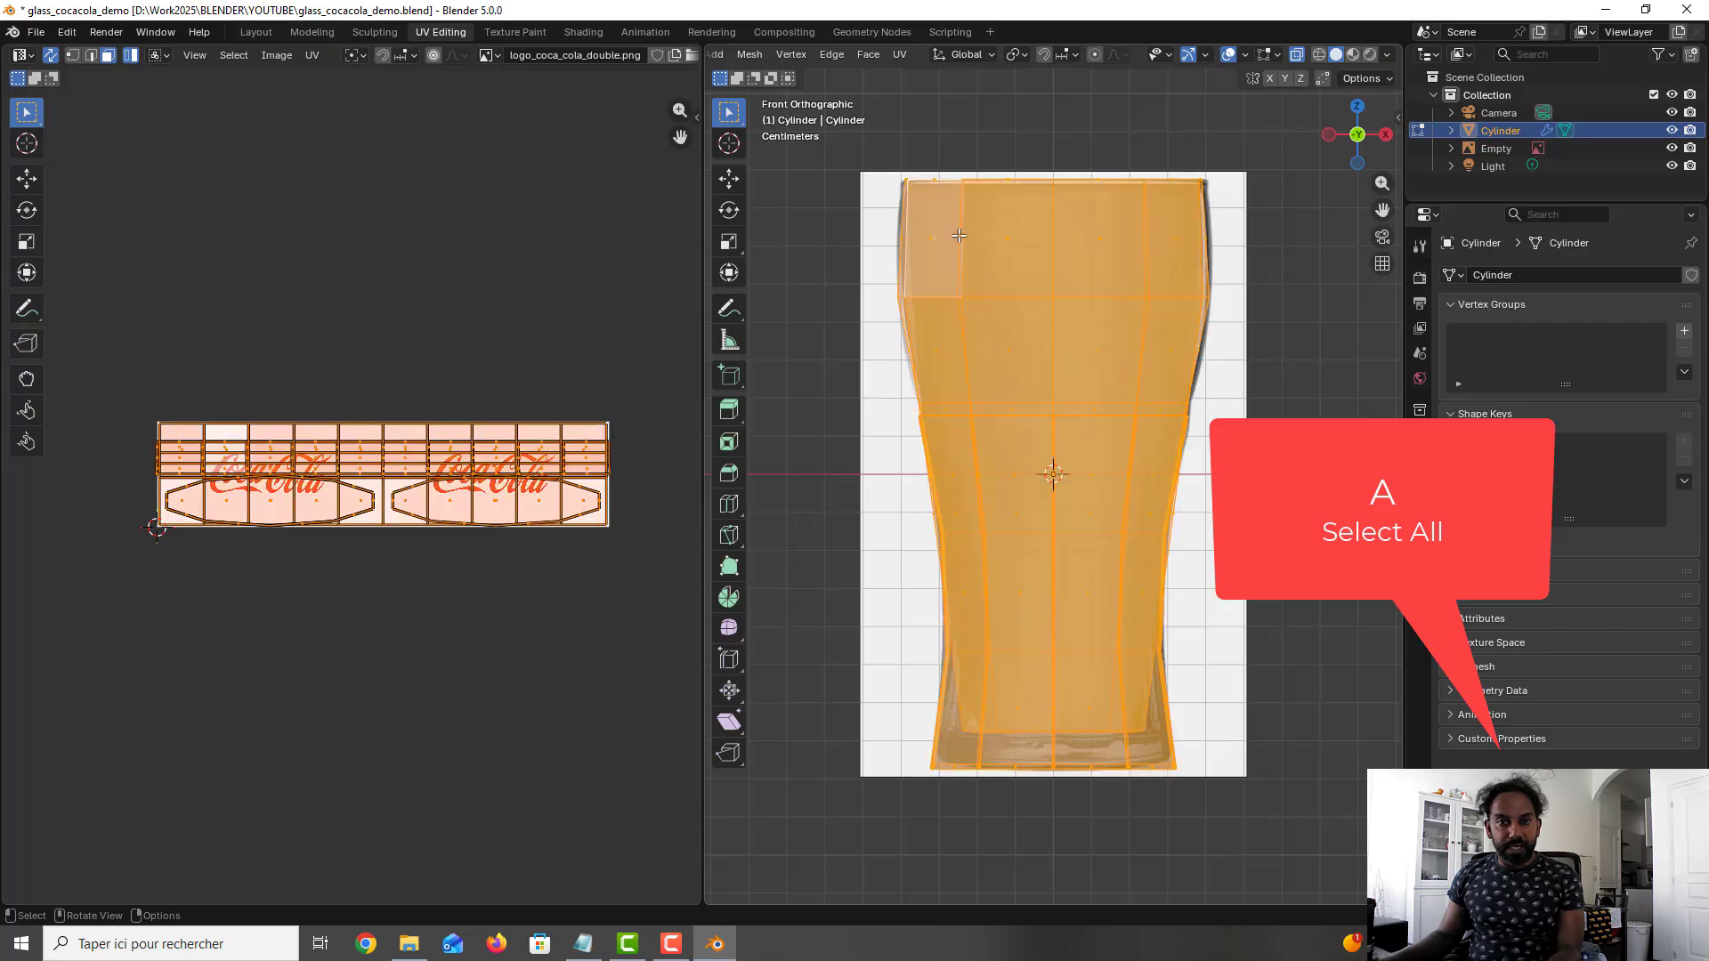
click(902, 54)
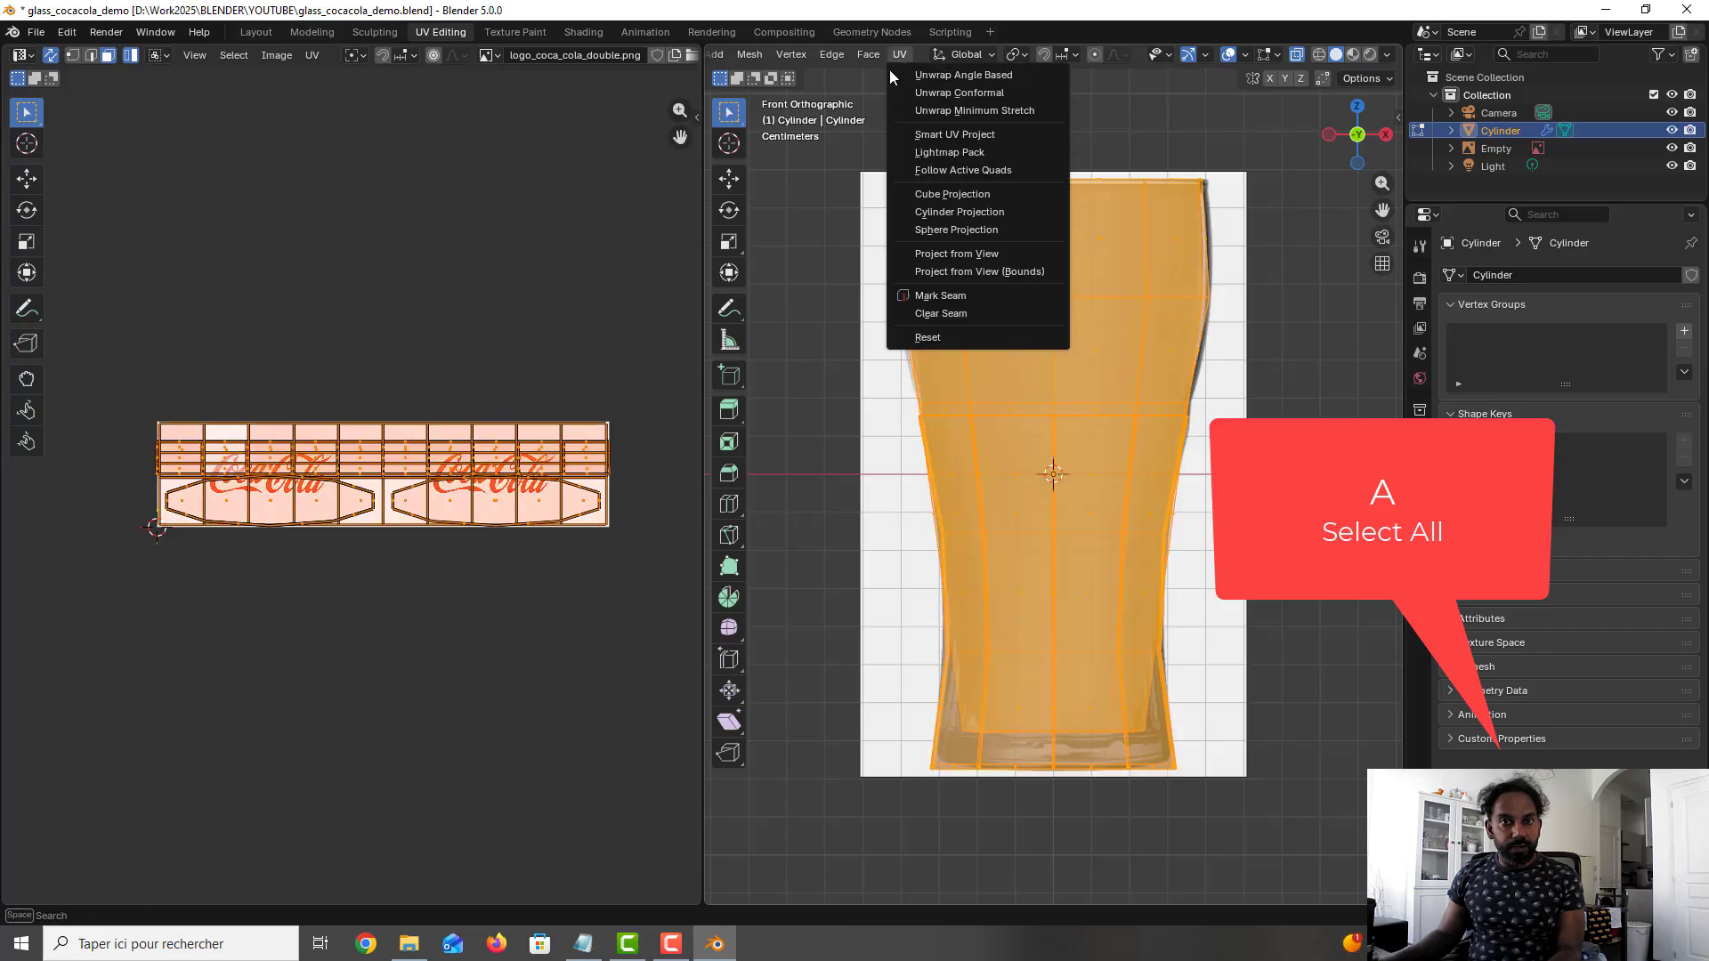
click(940, 215)
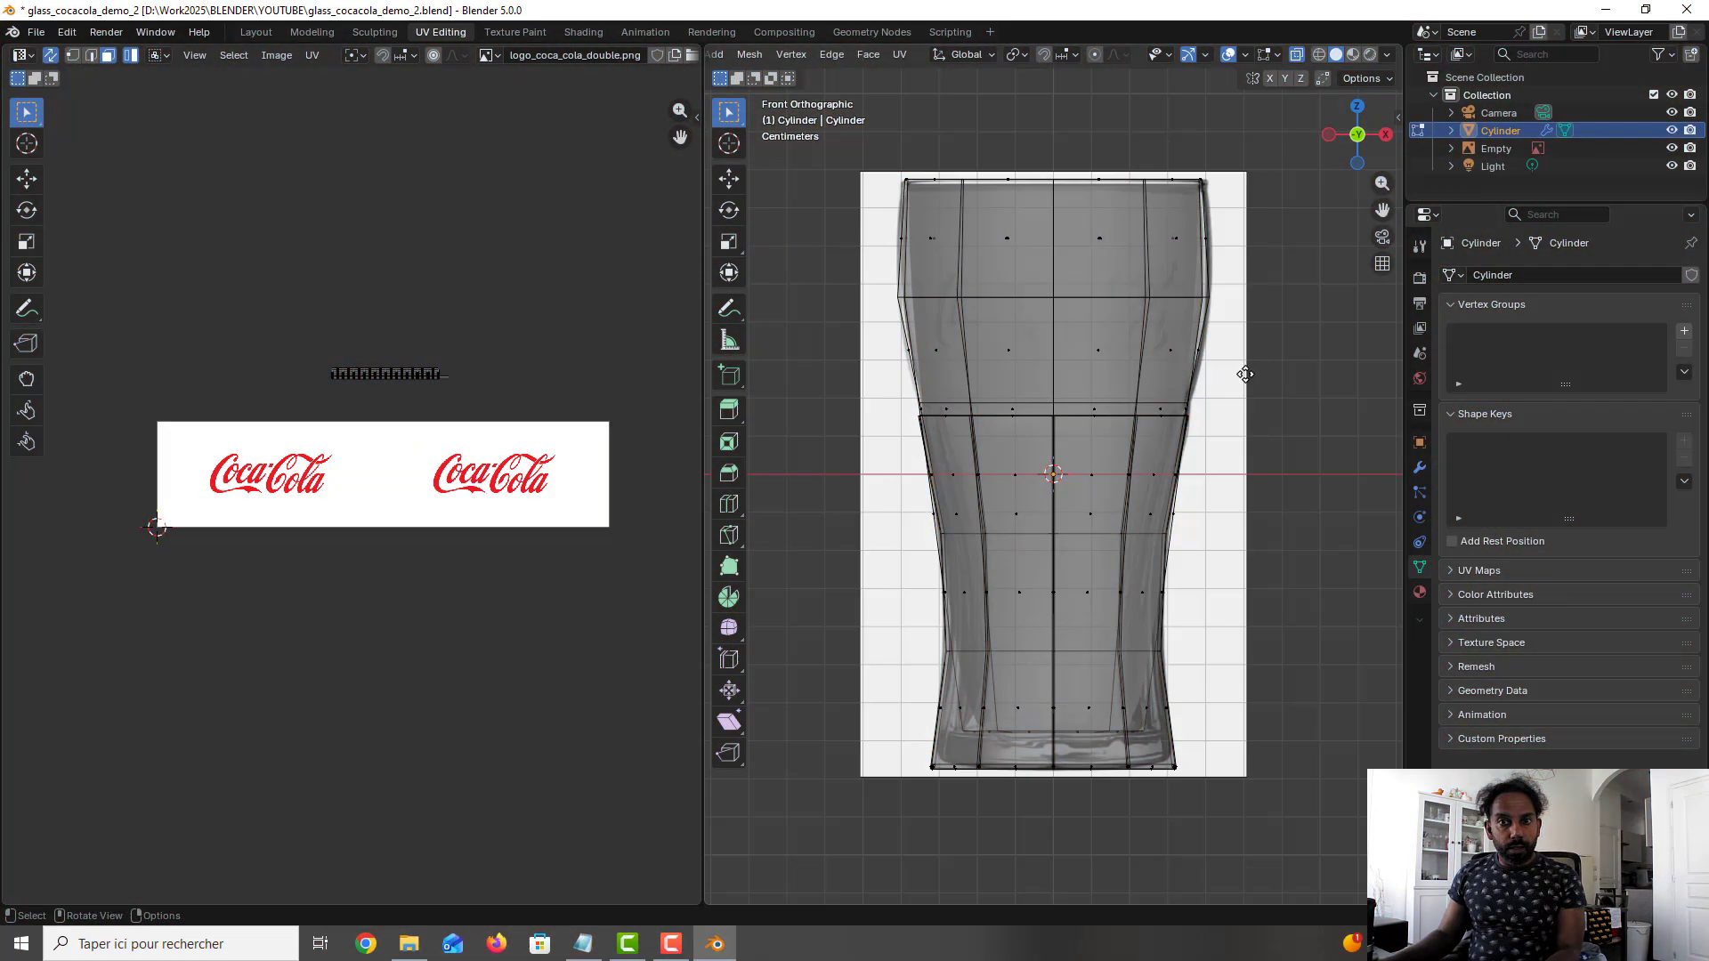
- Select only the two outer face rings above the raised panels, unwrap them with Cylinder Projection, and save the file
drag(1256, 372, 866, 184)
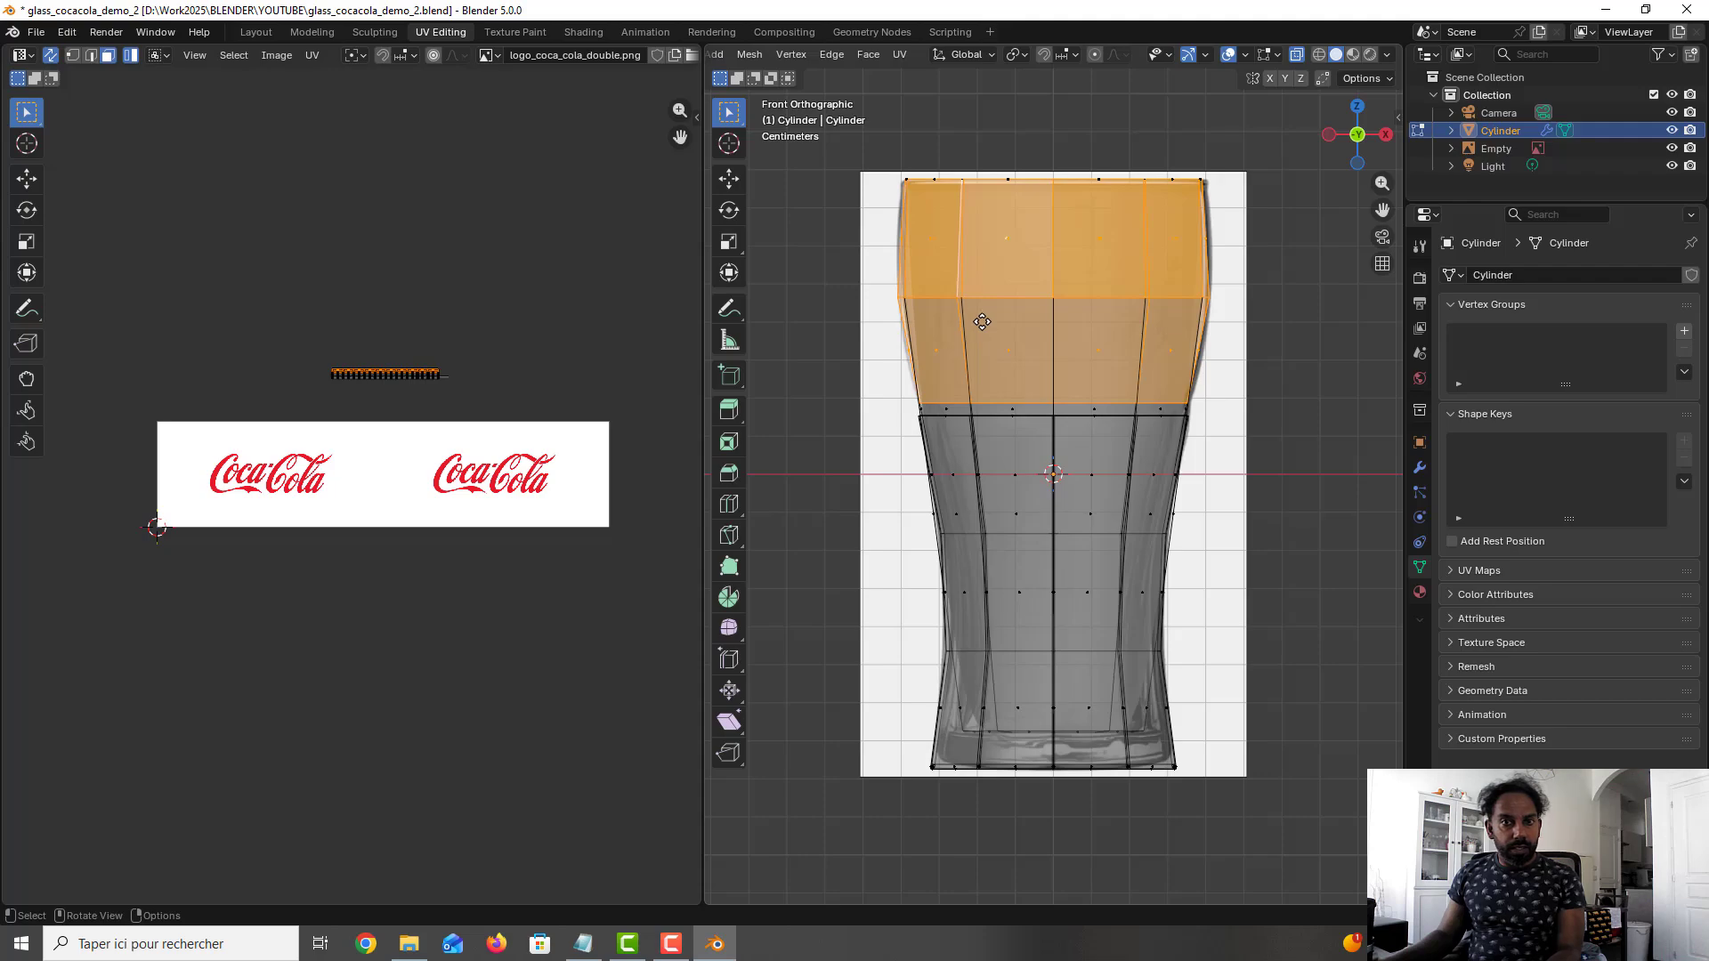
click(900, 54)
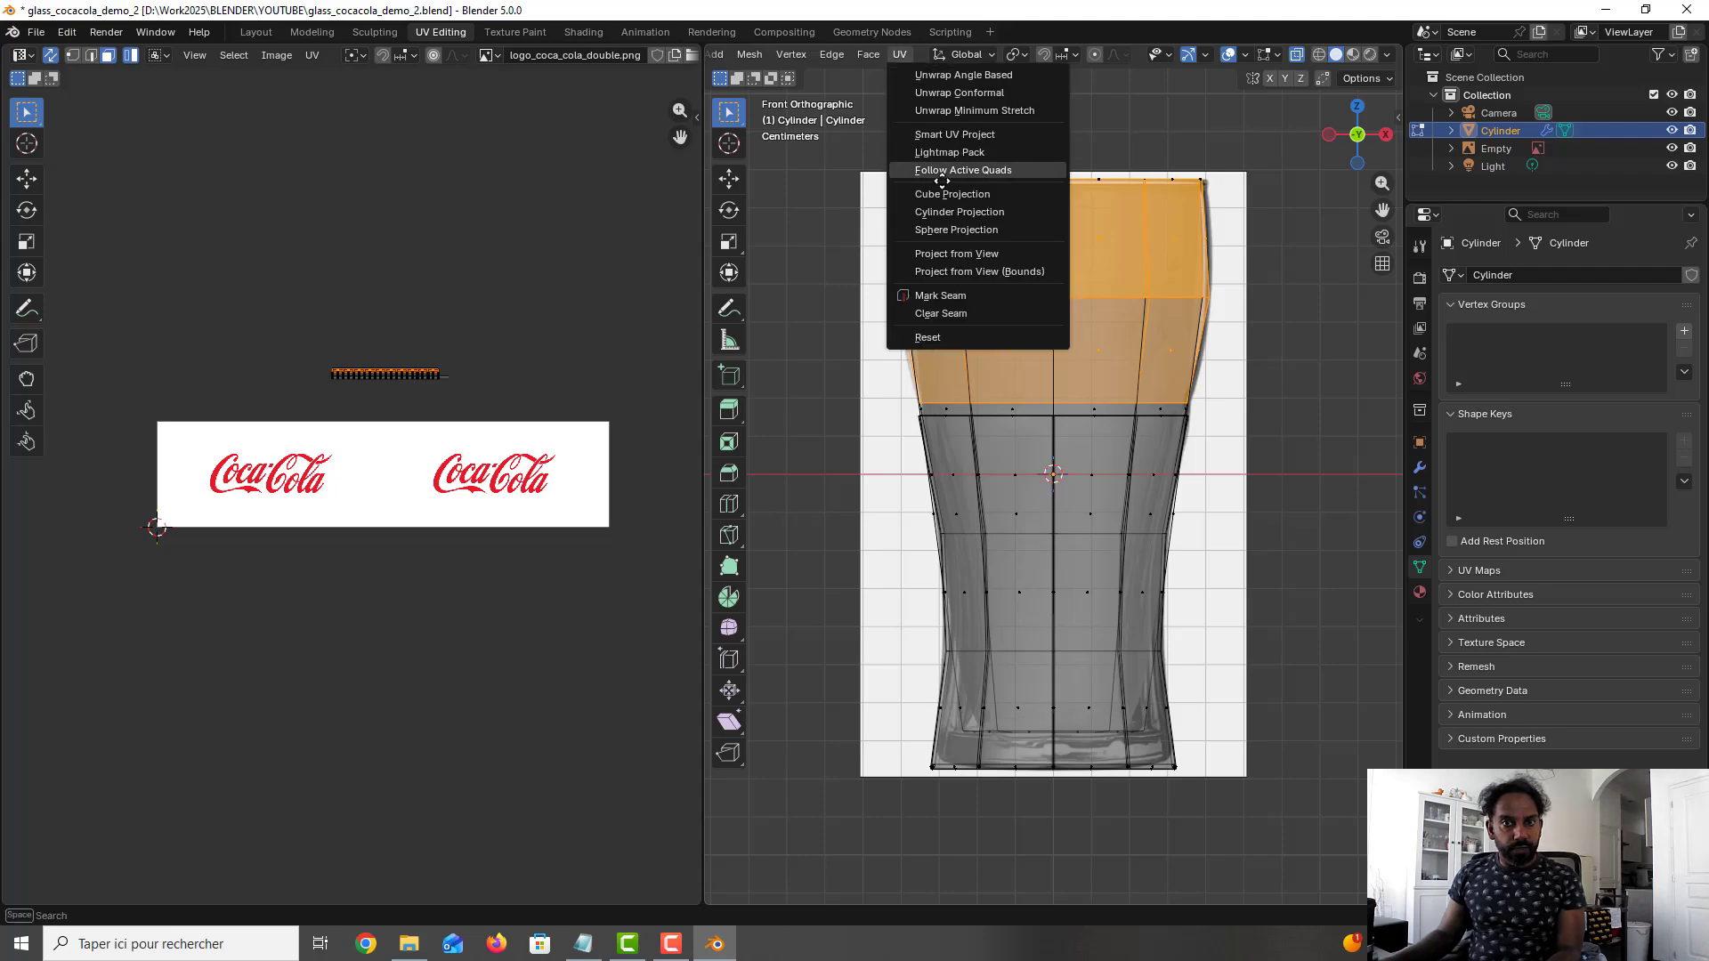
click(949, 211)
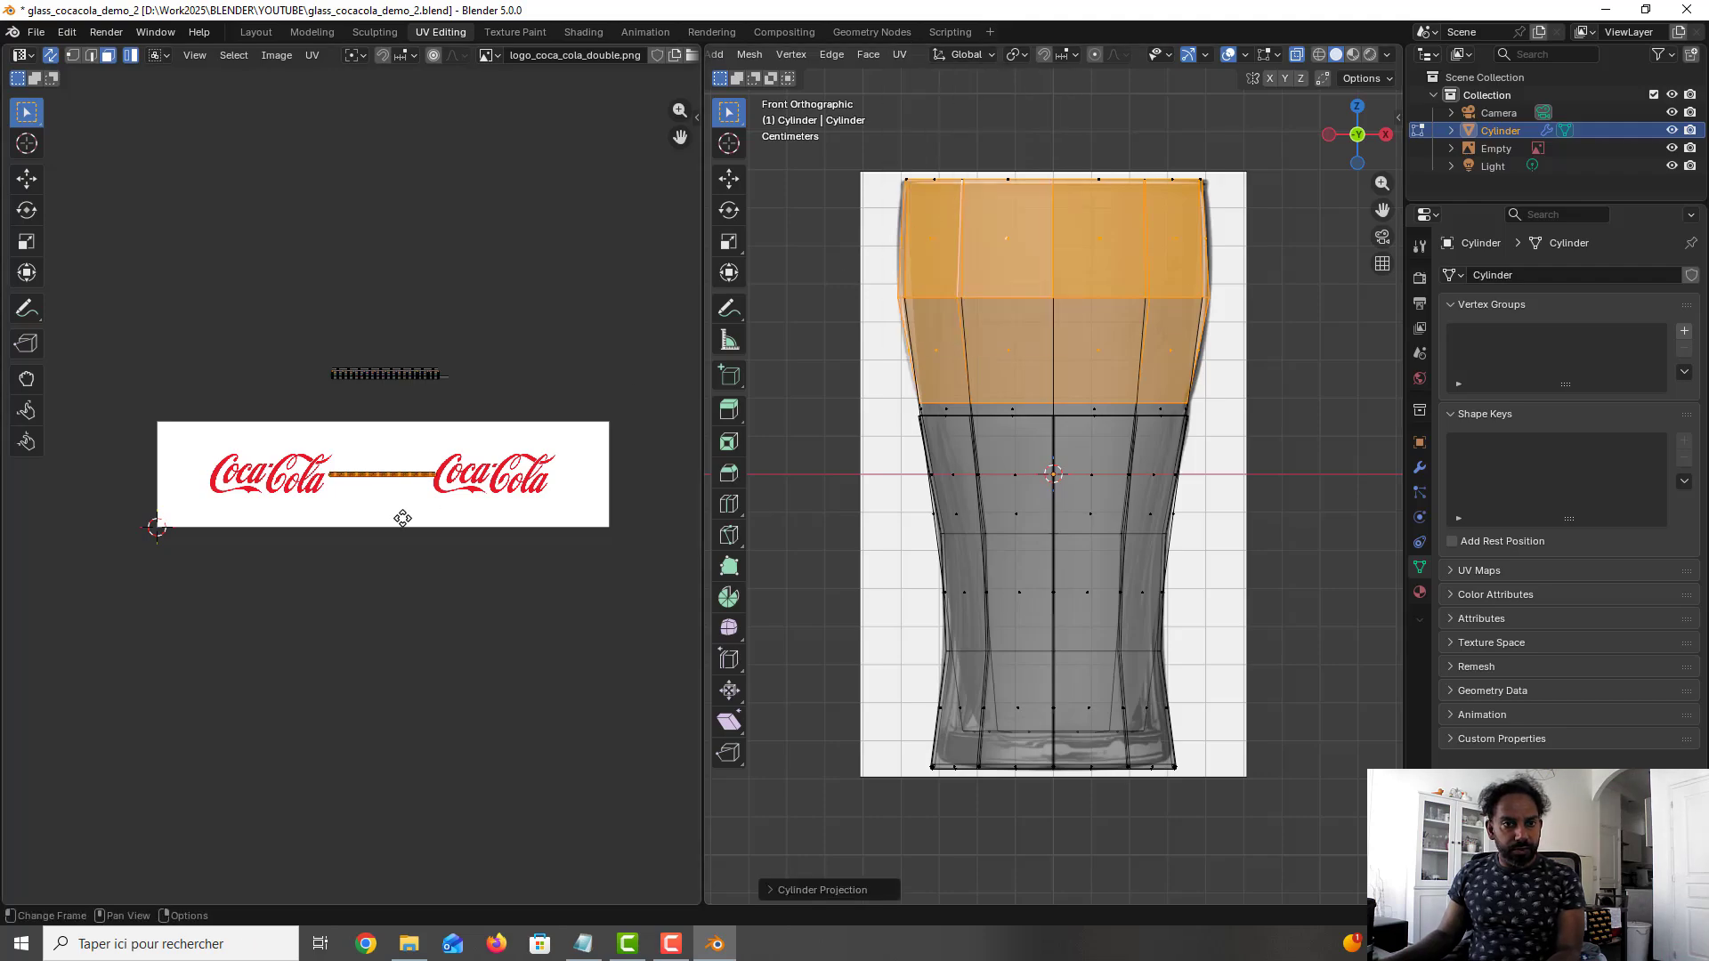
key(ctrl+s)
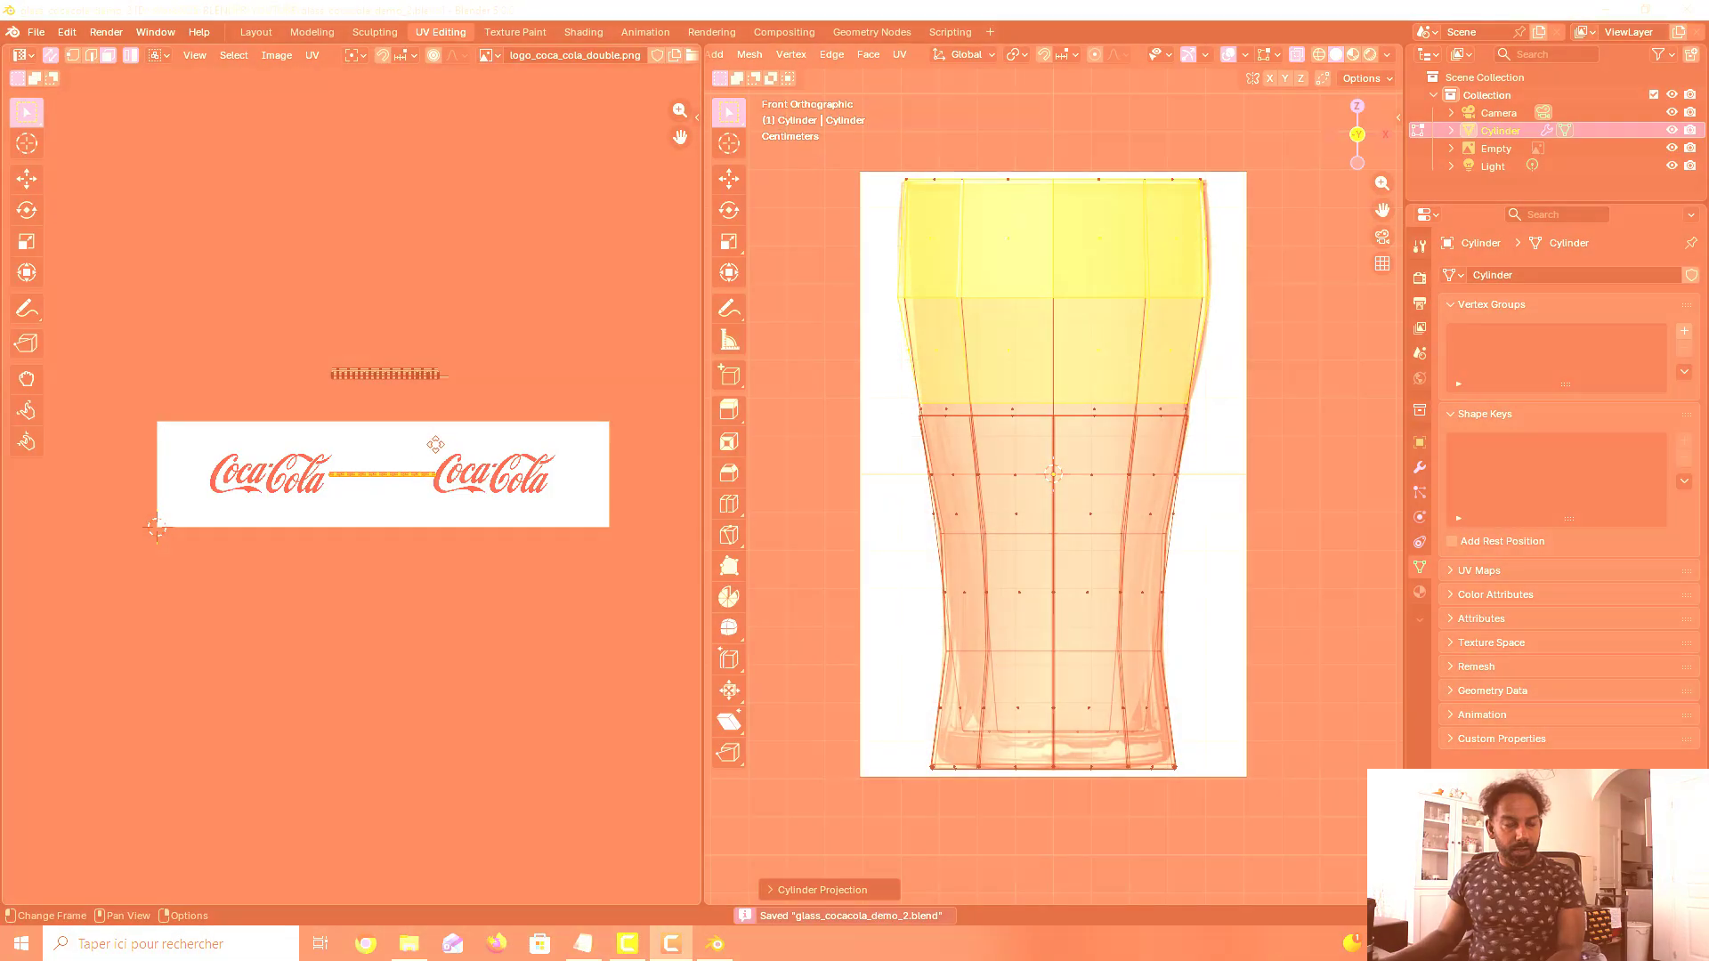
- Scale the upper faces' UVs to span the full width of the logo image, and stretch them along Y to fill its height
scroll(423, 461, up, 1)
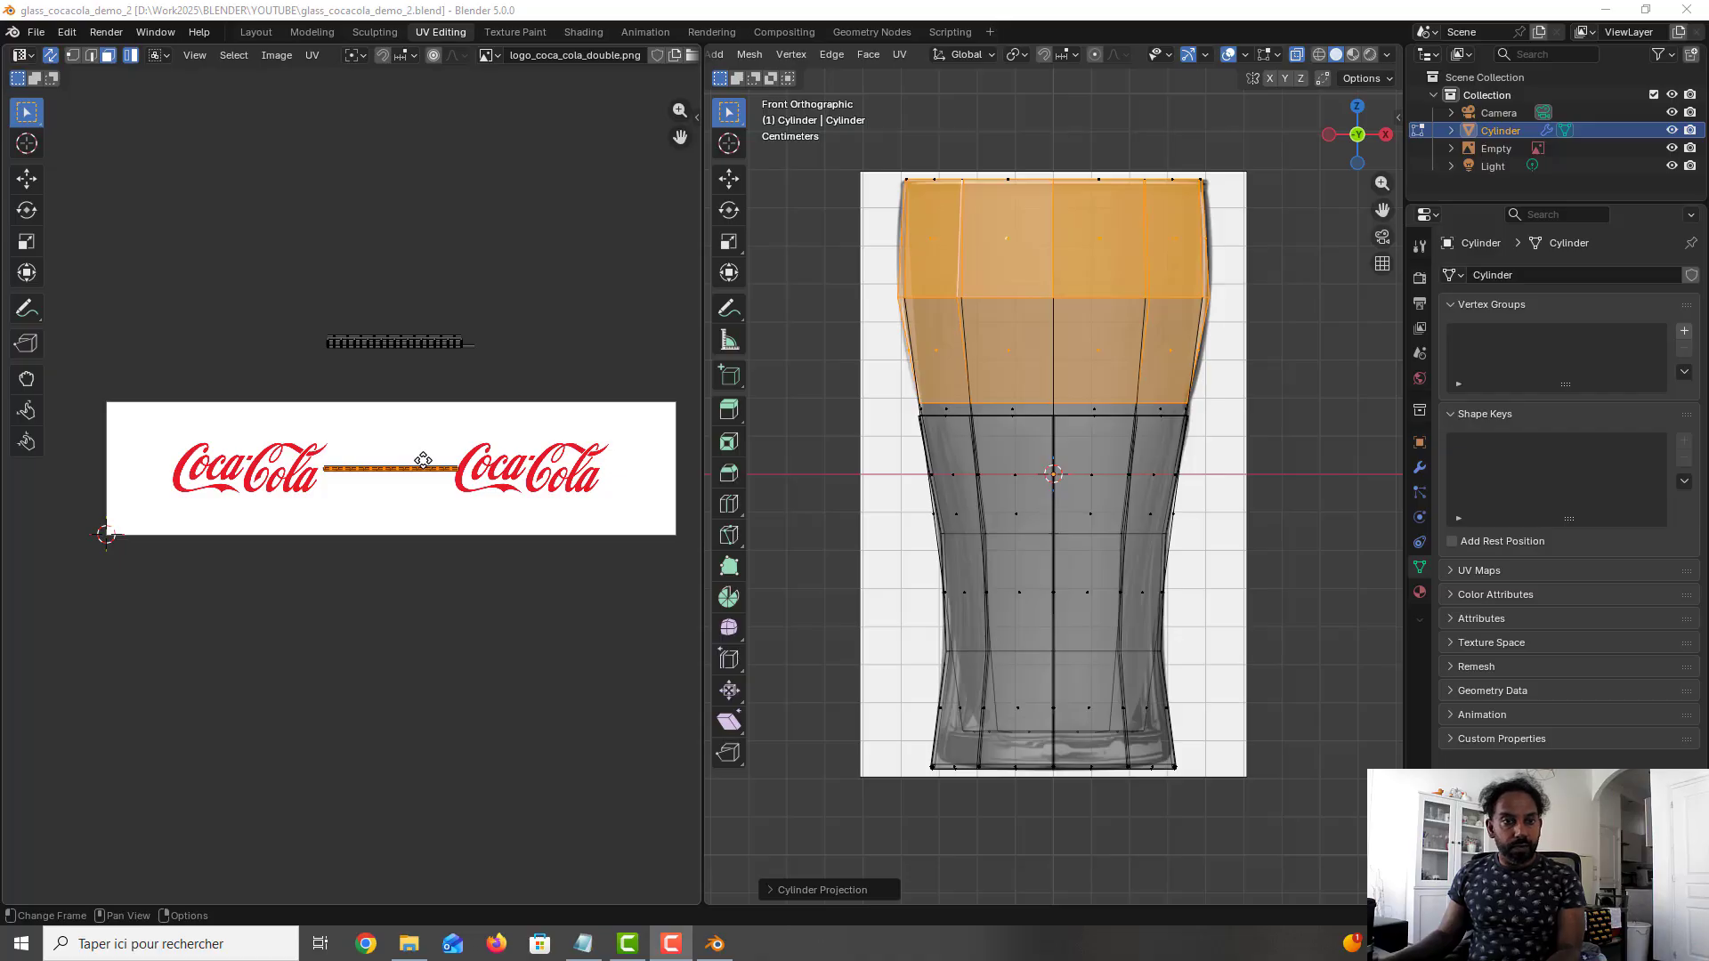
key(s)
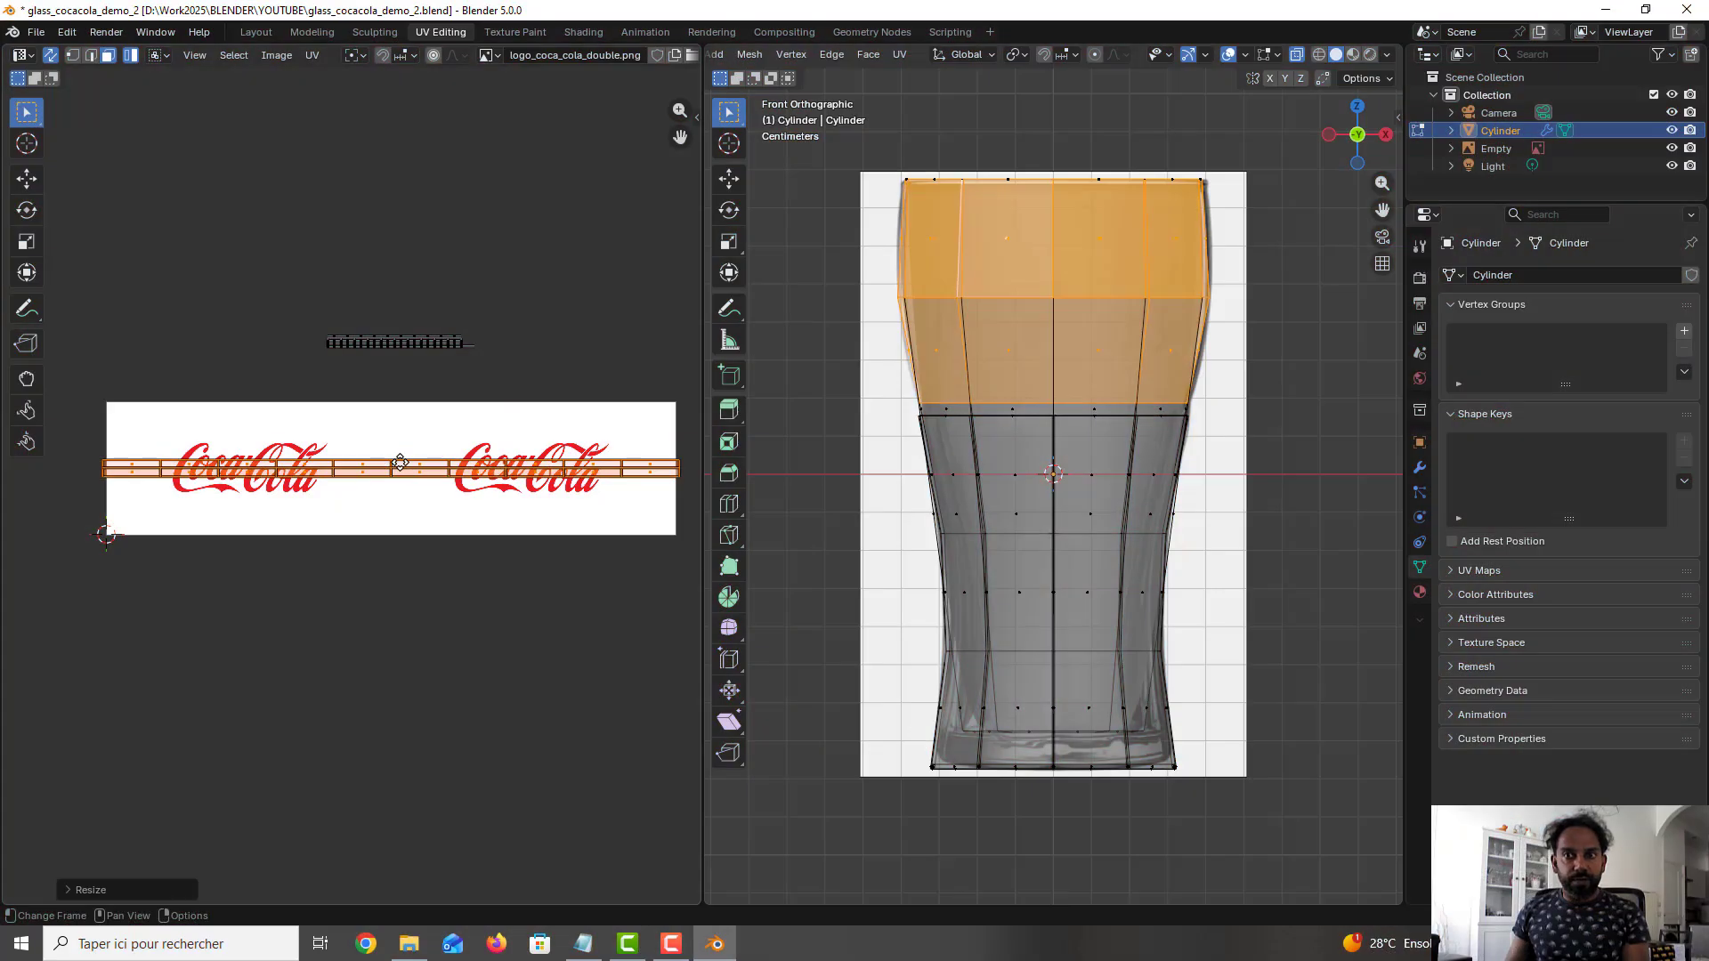
key(s)
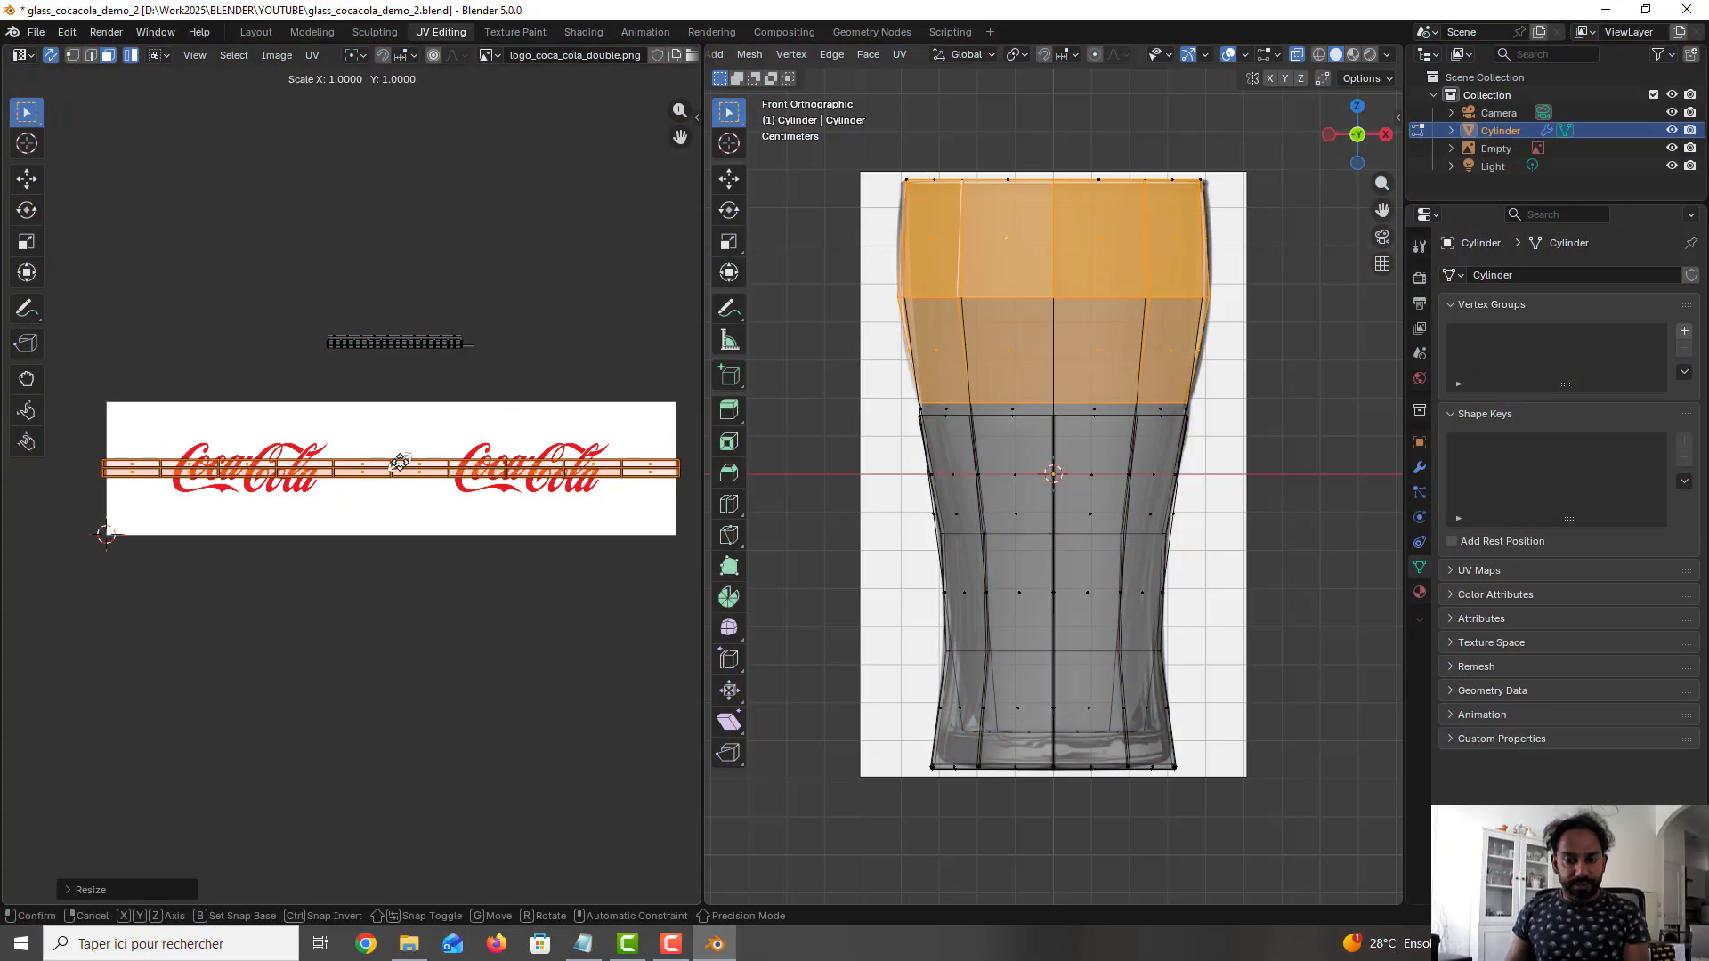
key(y)
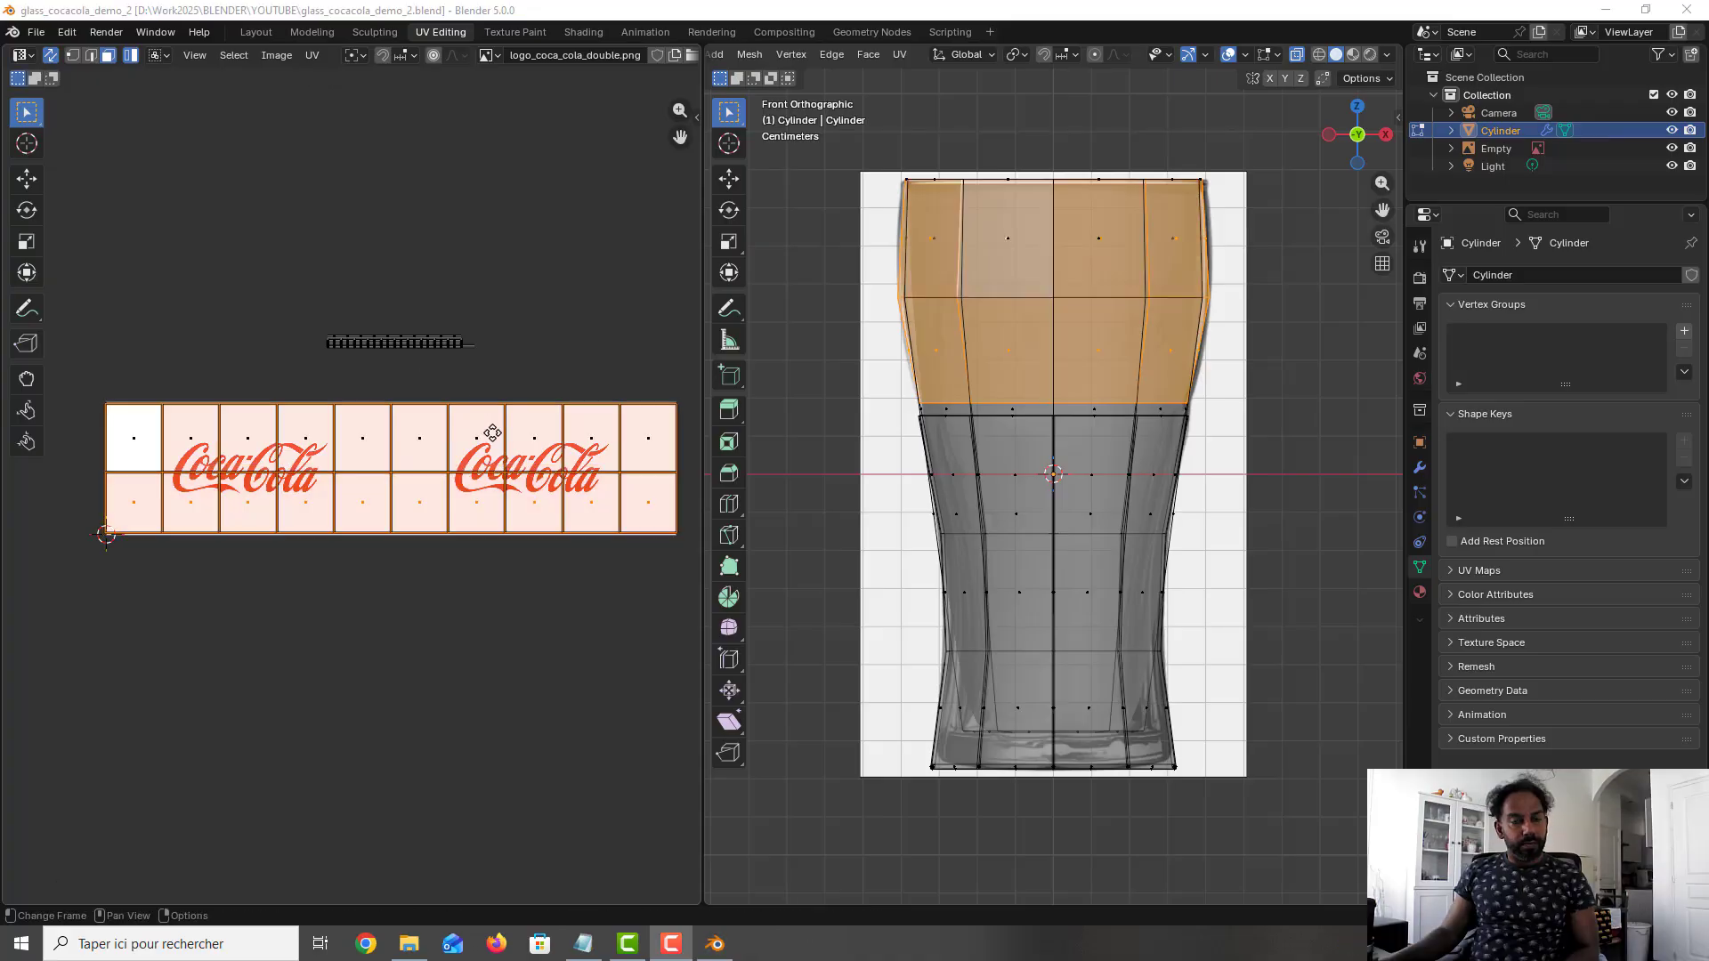
- Deselect the faces, return to Object Mode, switch to the Modeling workspace, and save the file
click(1251, 401)
key(Tab)
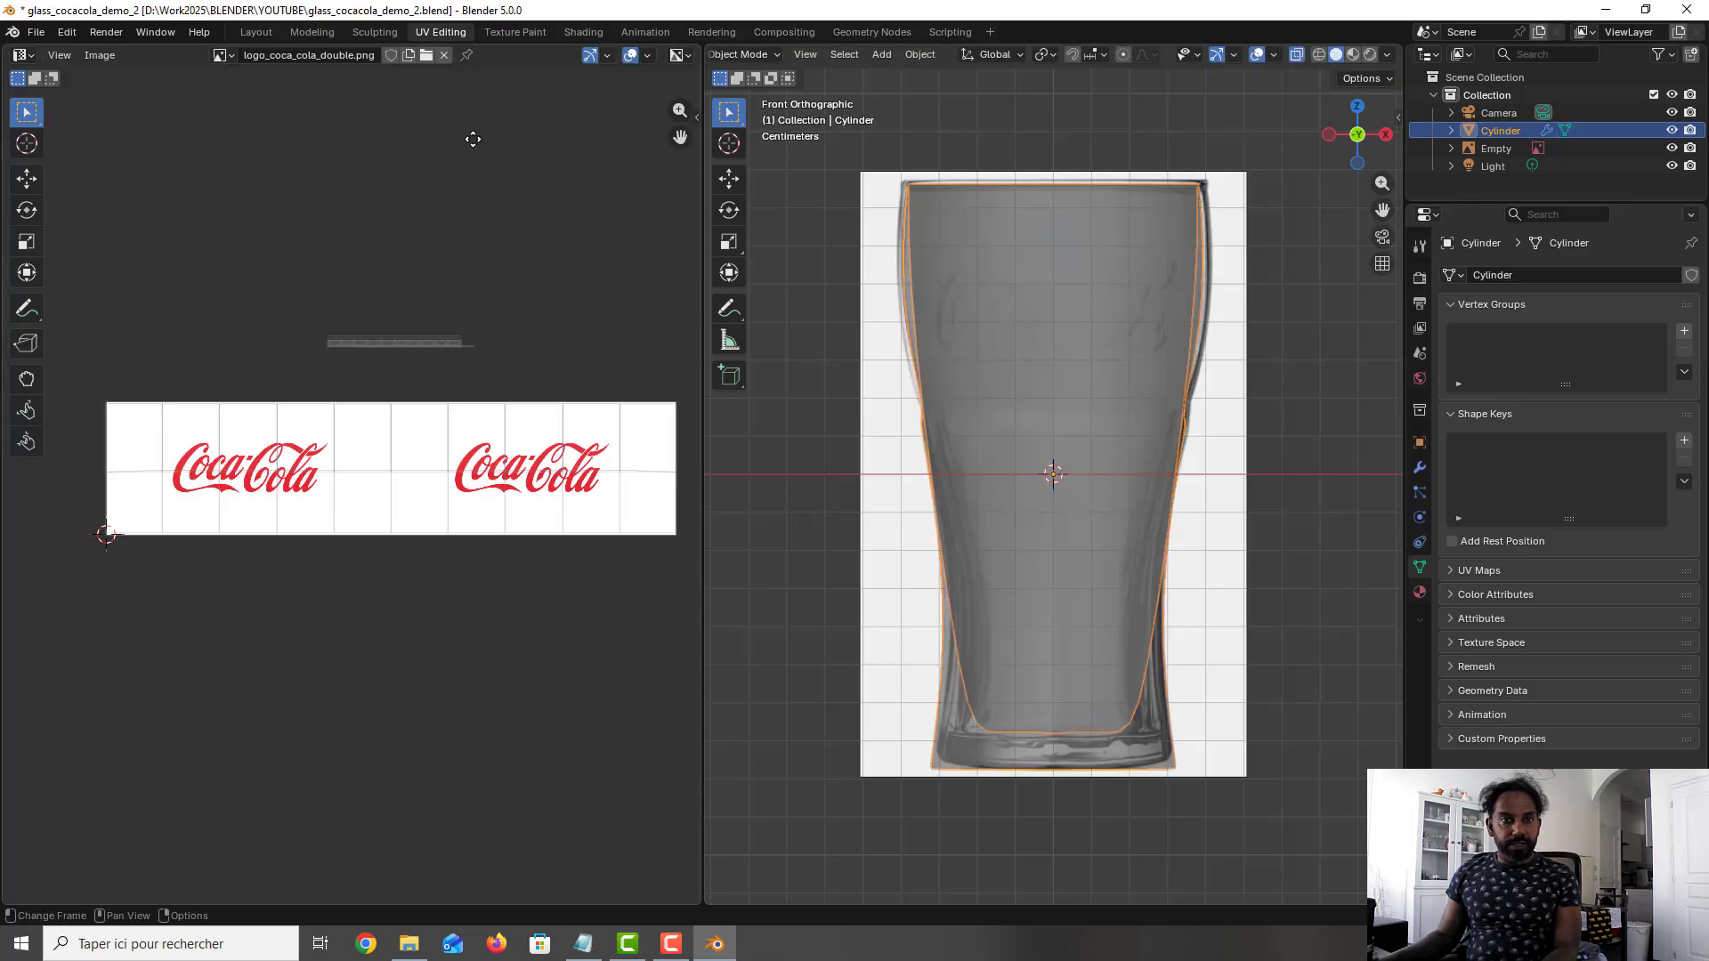
click(312, 32)
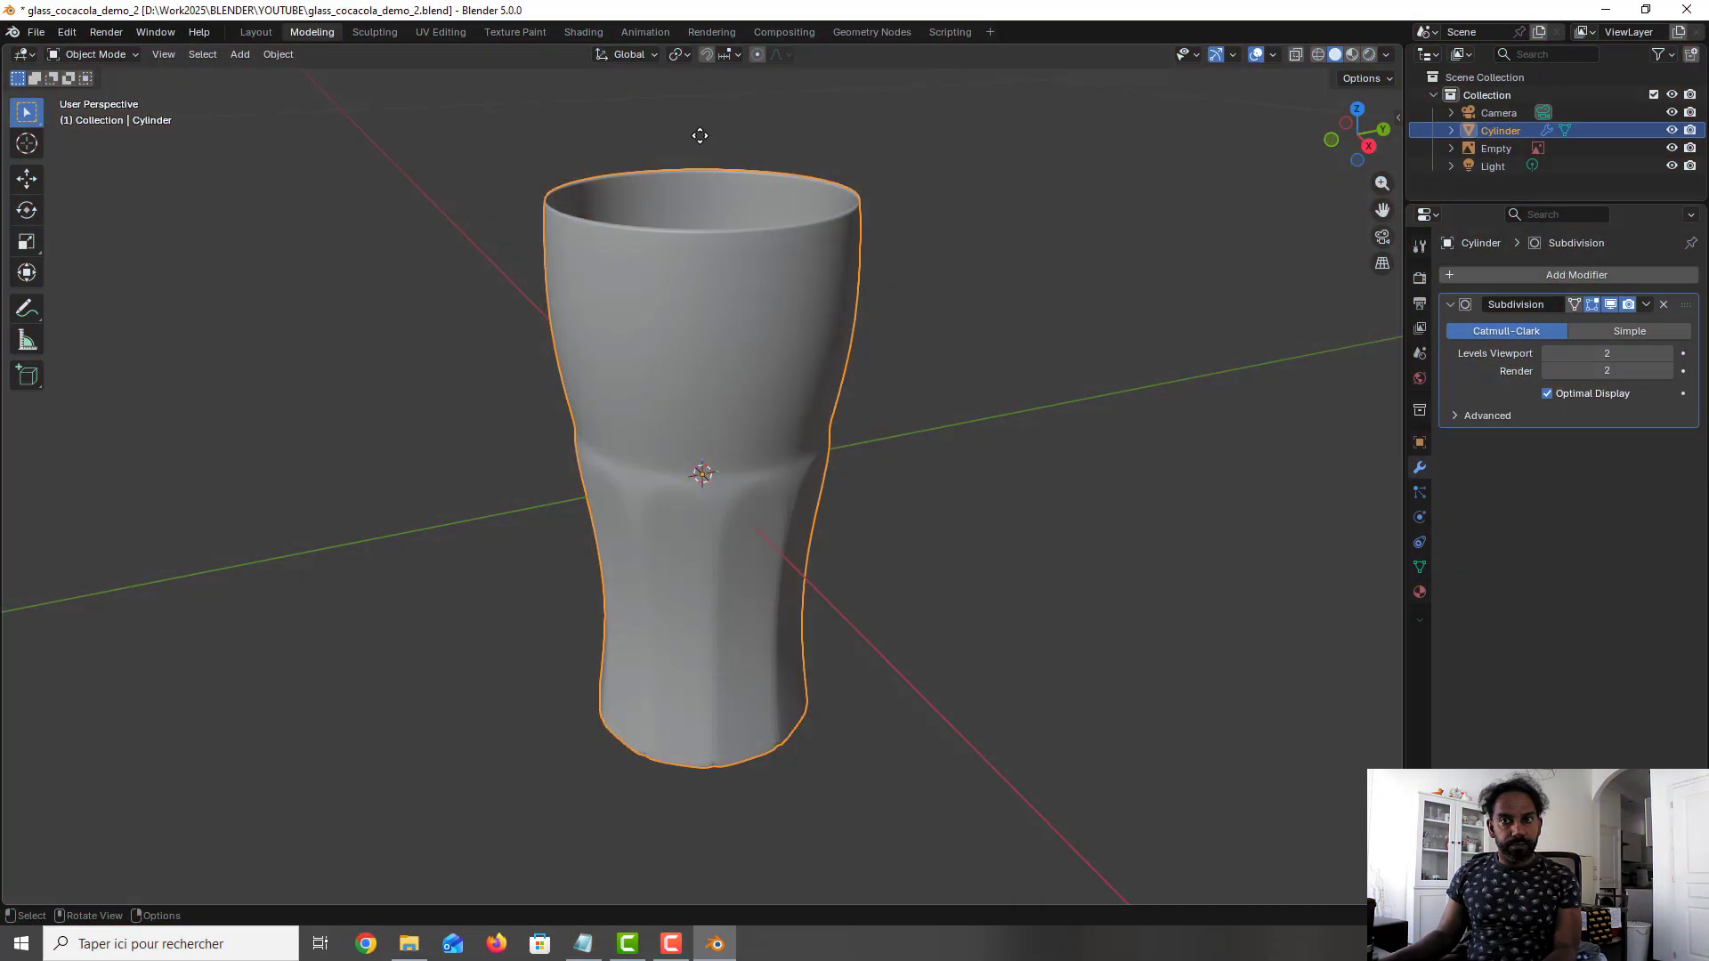
key(ctrl+s)
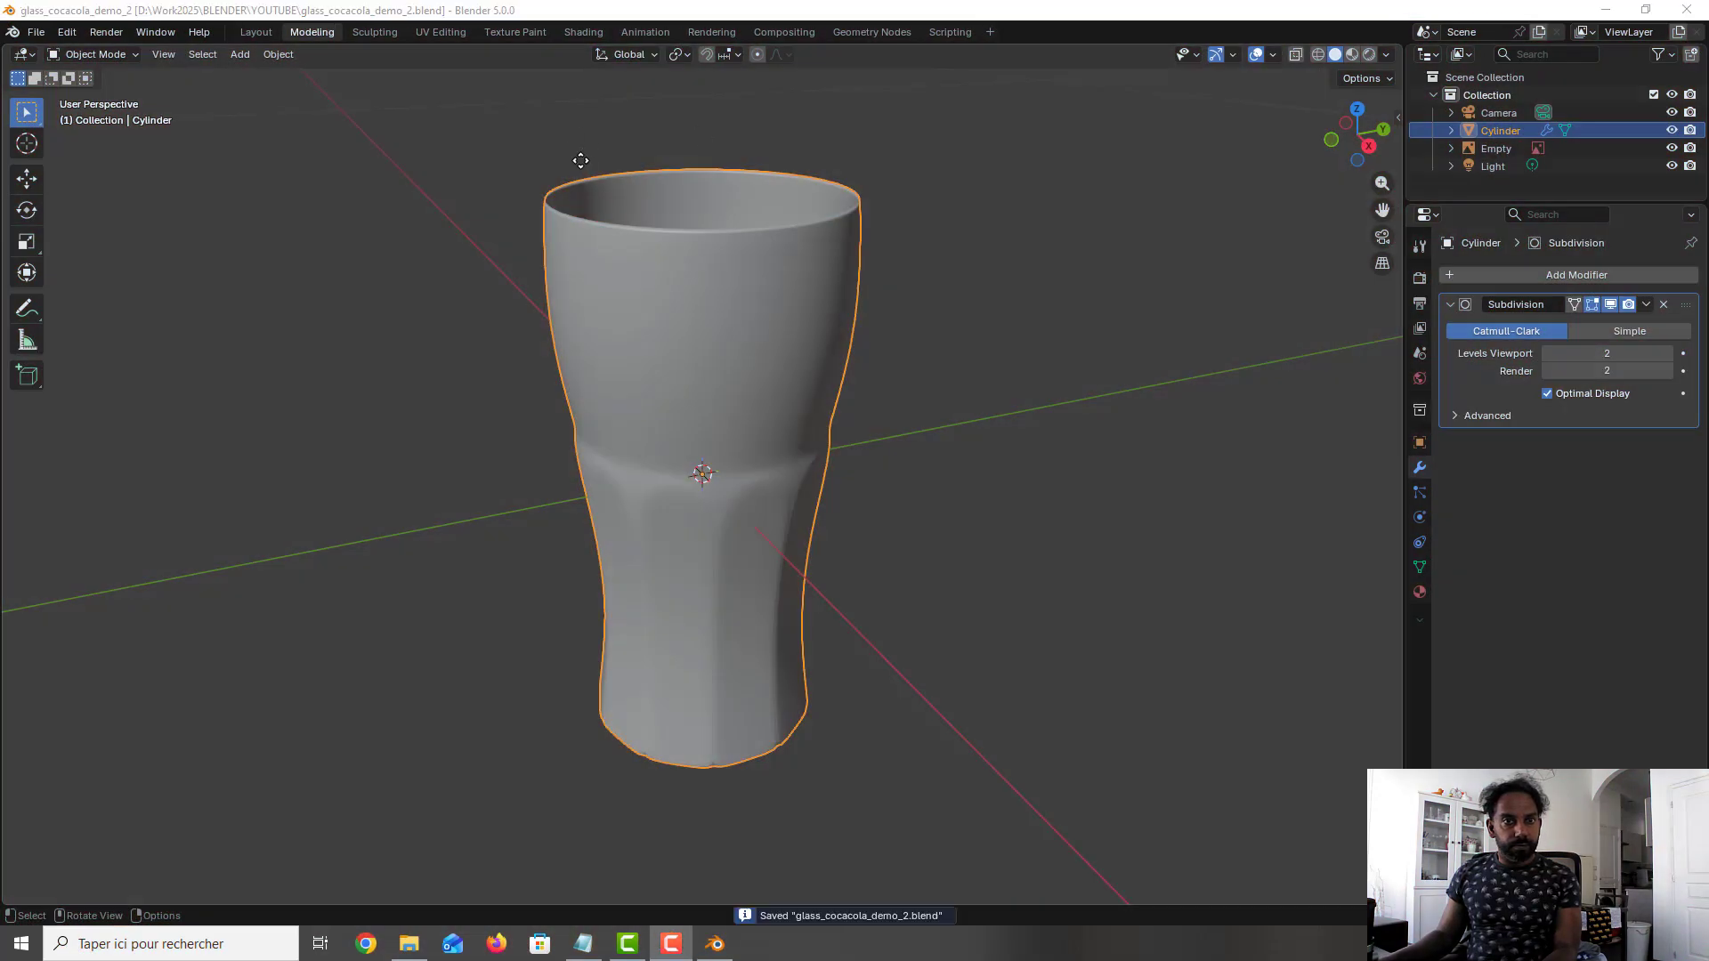
- Inspect the Coca-Cola logo on the glass from several angles in material preview shading
click(1353, 55)
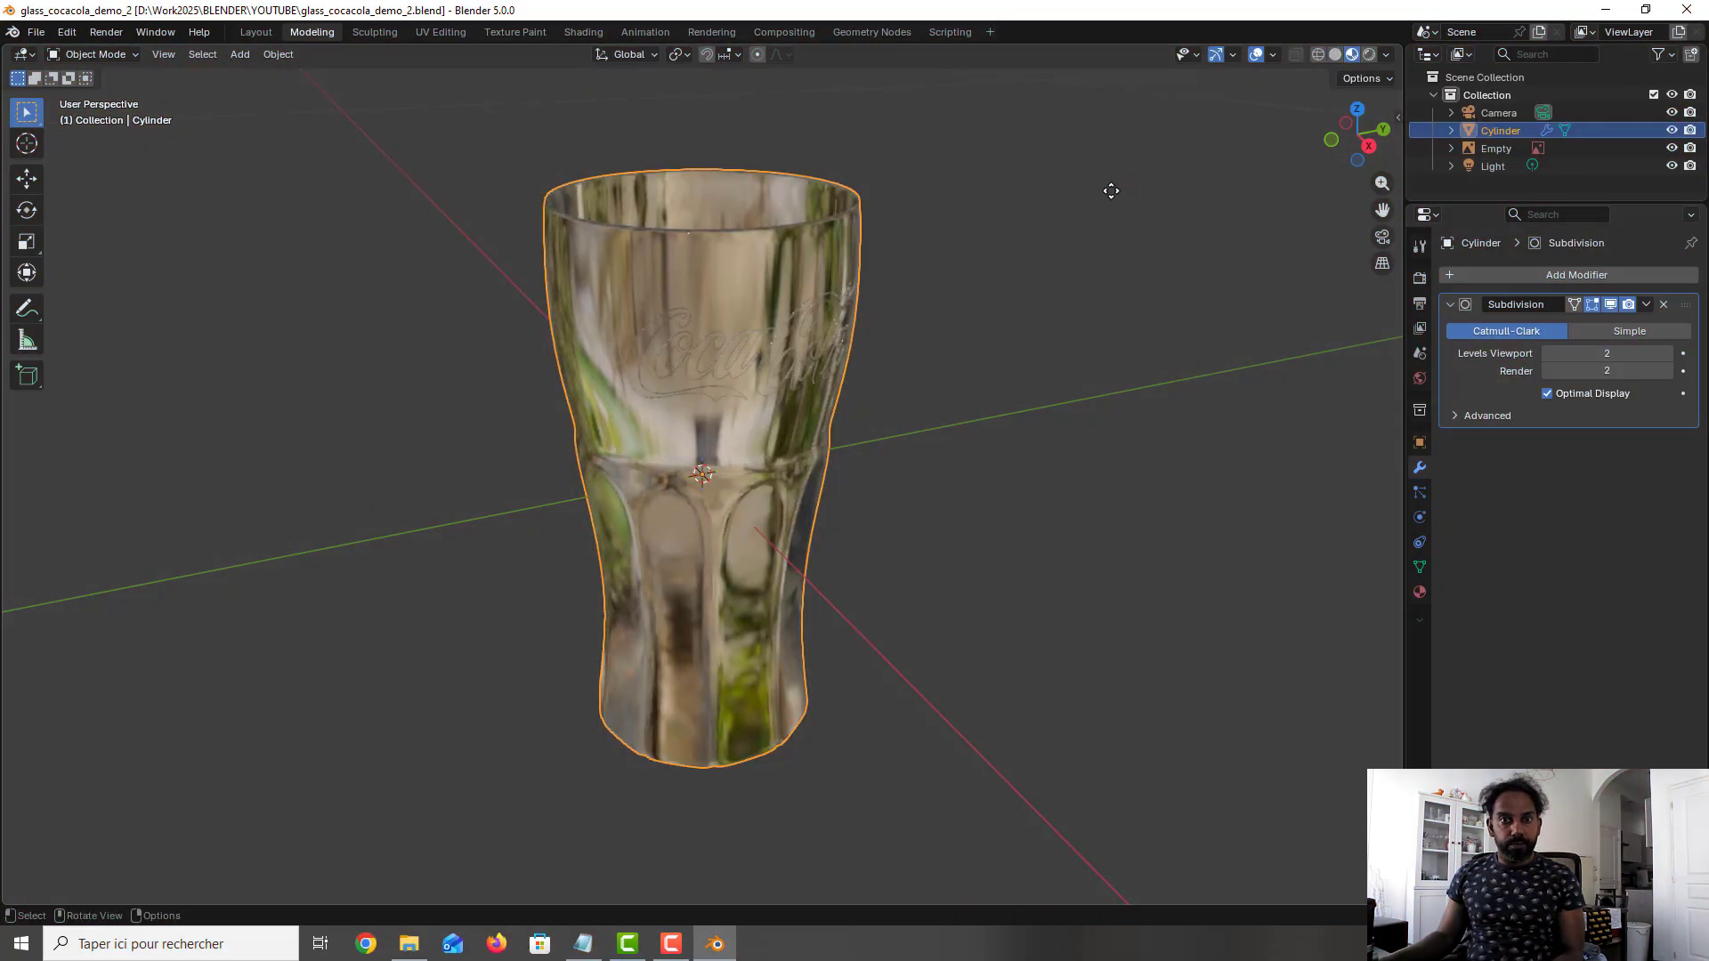
middle_drag(996, 325, 945, 346)
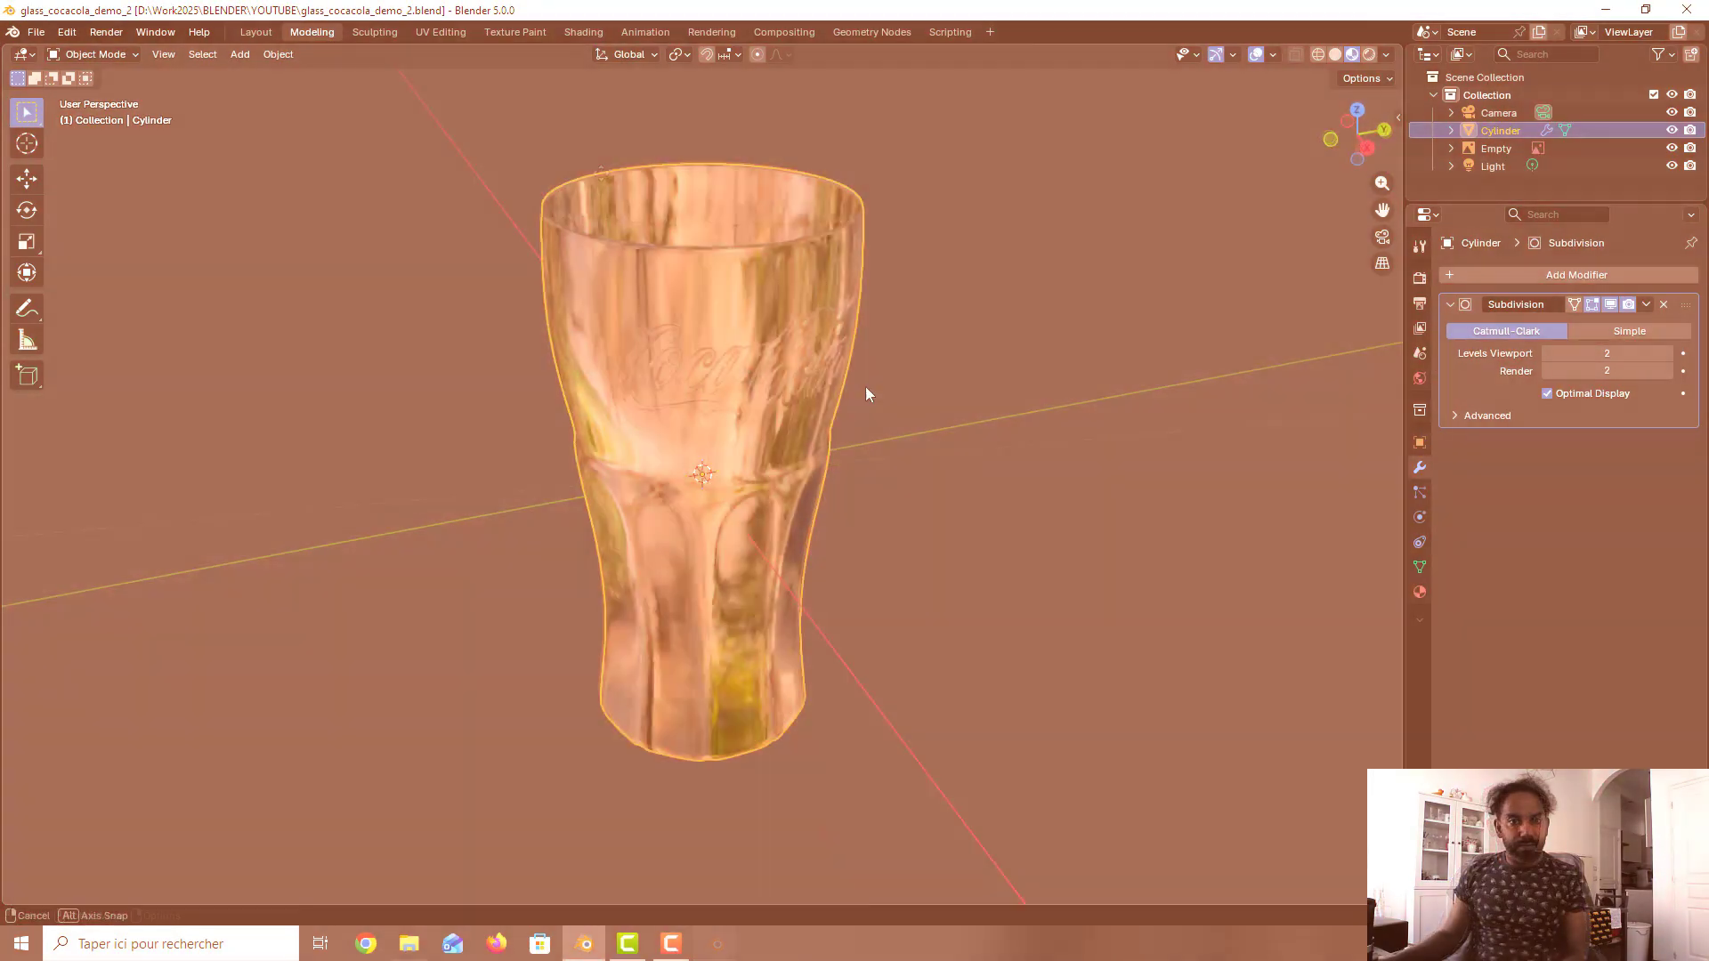
mouse_move(865, 386)
middle_down()
mouse_move(839, 400)
mouse_move(761, 353)
mouse_move(809, 373)
mouse_move(913, 375)
mouse_move(937, 347)
mouse_move(879, 368)
middle_up()
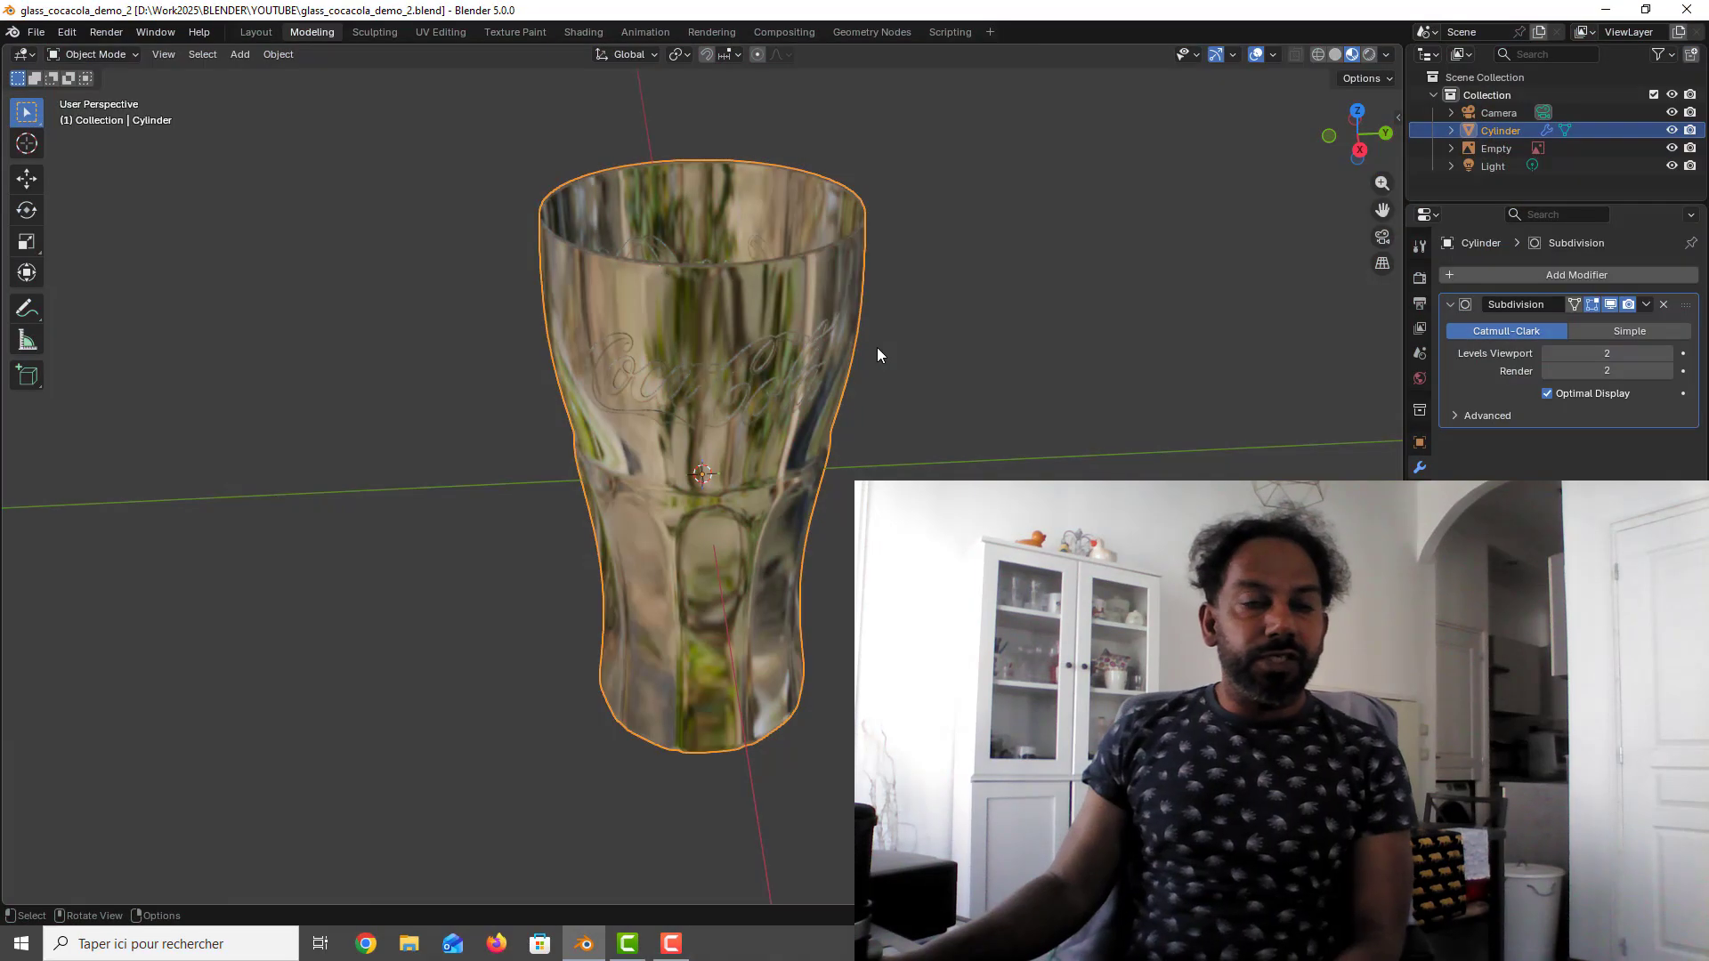